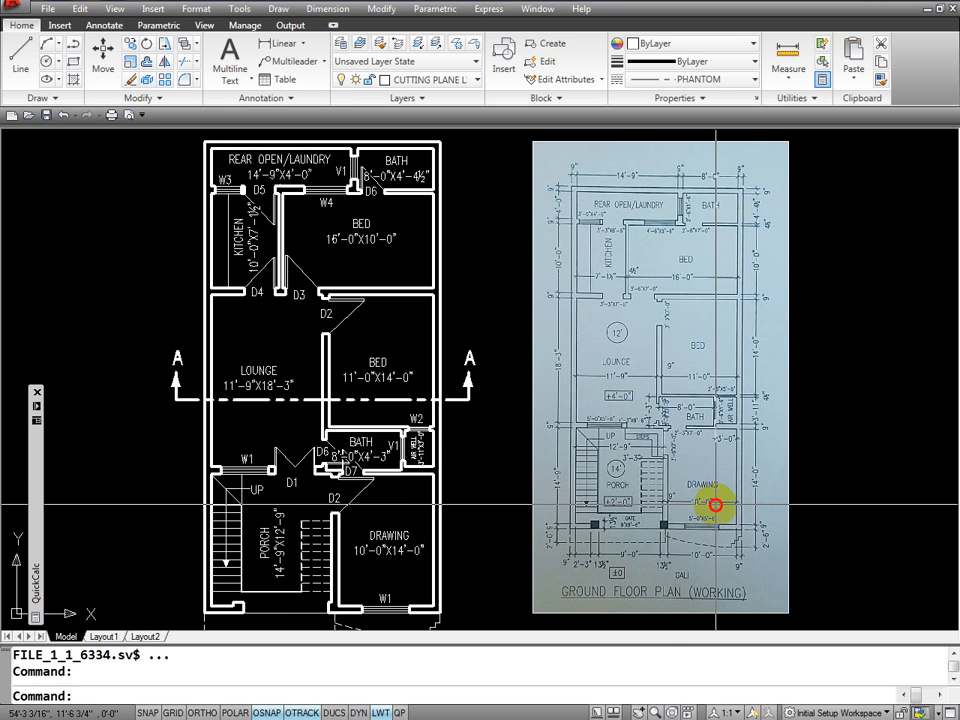
Examine the entrance steps and the surrounding porch area in the reference ground floor plan image.
type("z")
key("Return")
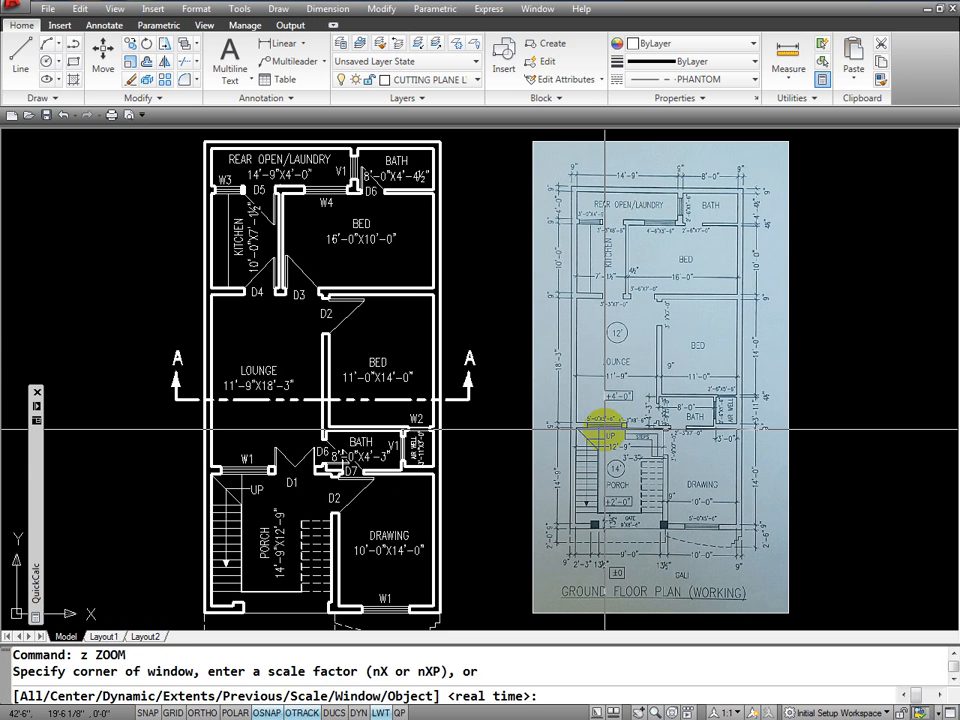
type("w")
key("Return")
left_click(617, 418)
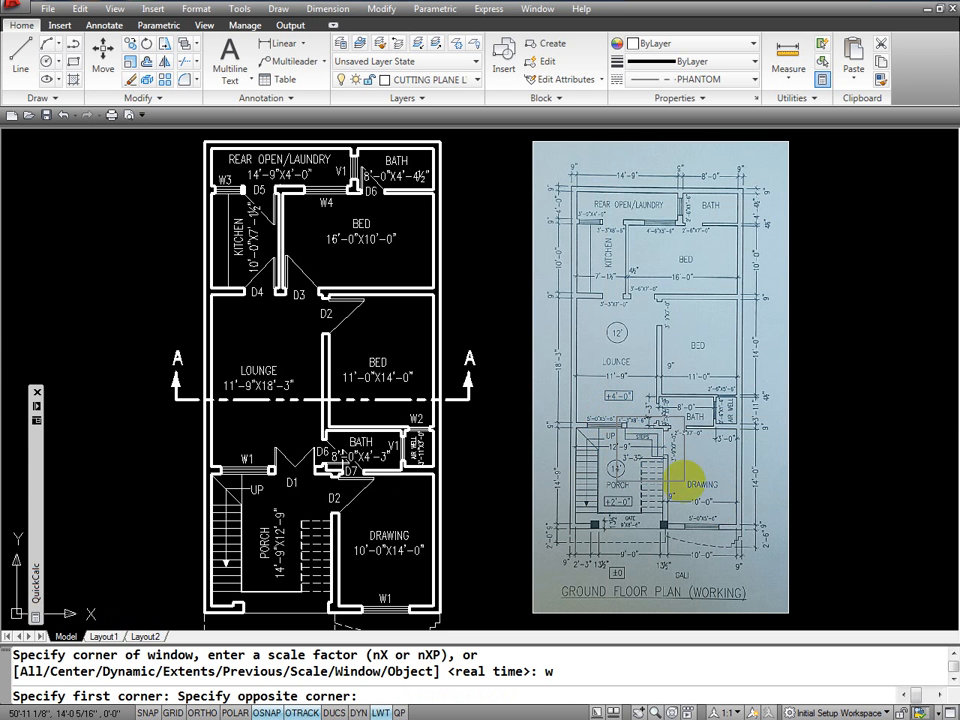
left_click(677, 477)
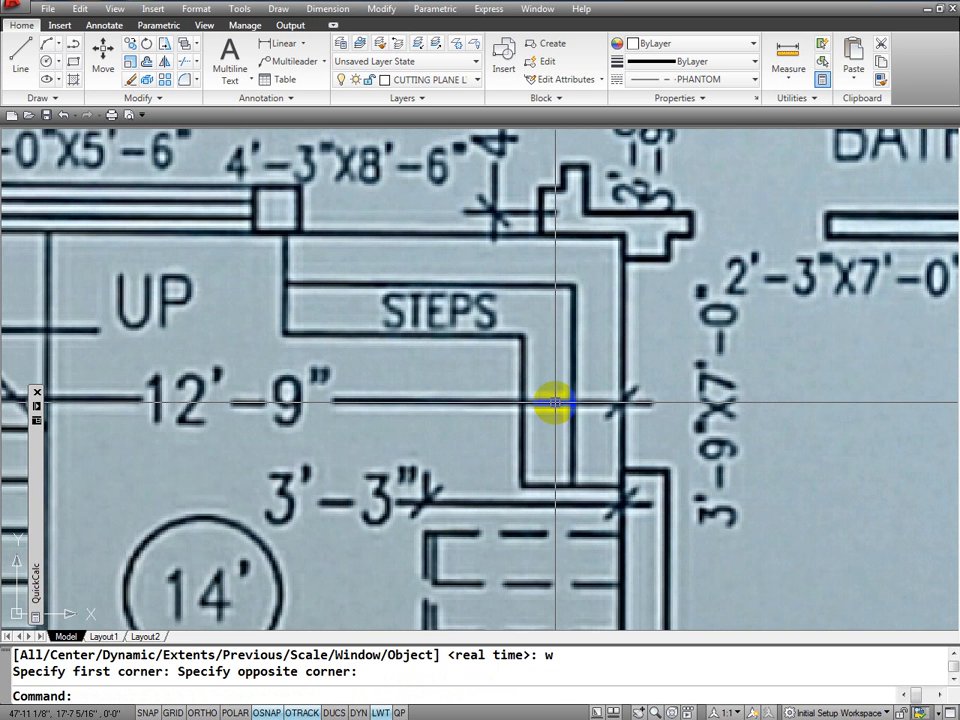
type("z")
key("Return")
key("Return")
left_click_drag(728, 323, 728, 541)
left_click_drag(691, 324, 681, 482)
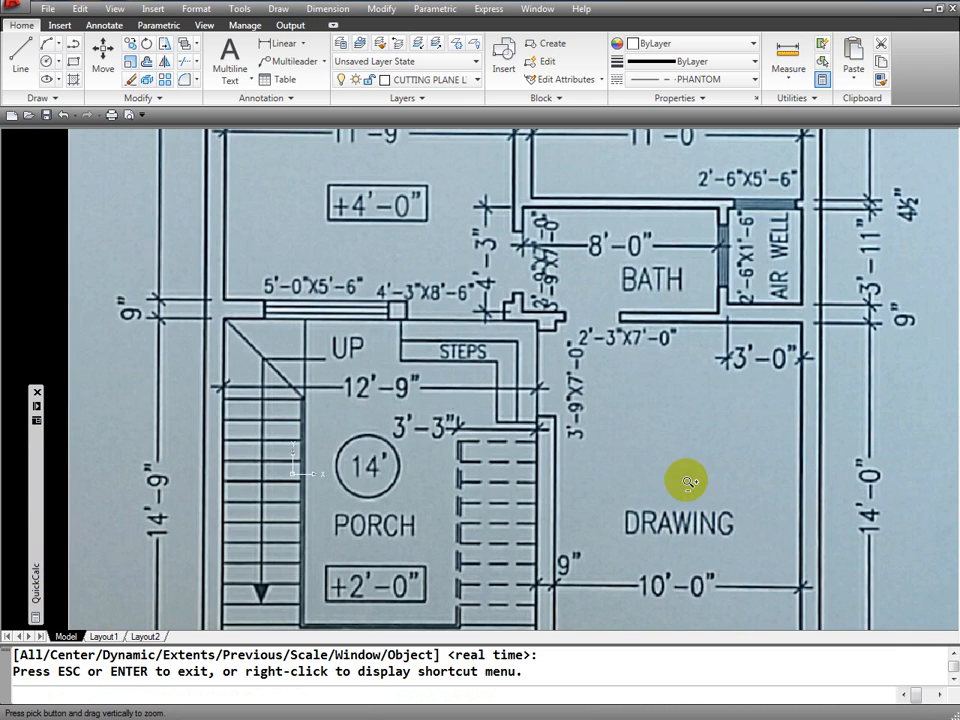
left_click_drag(655, 338, 613, 450)
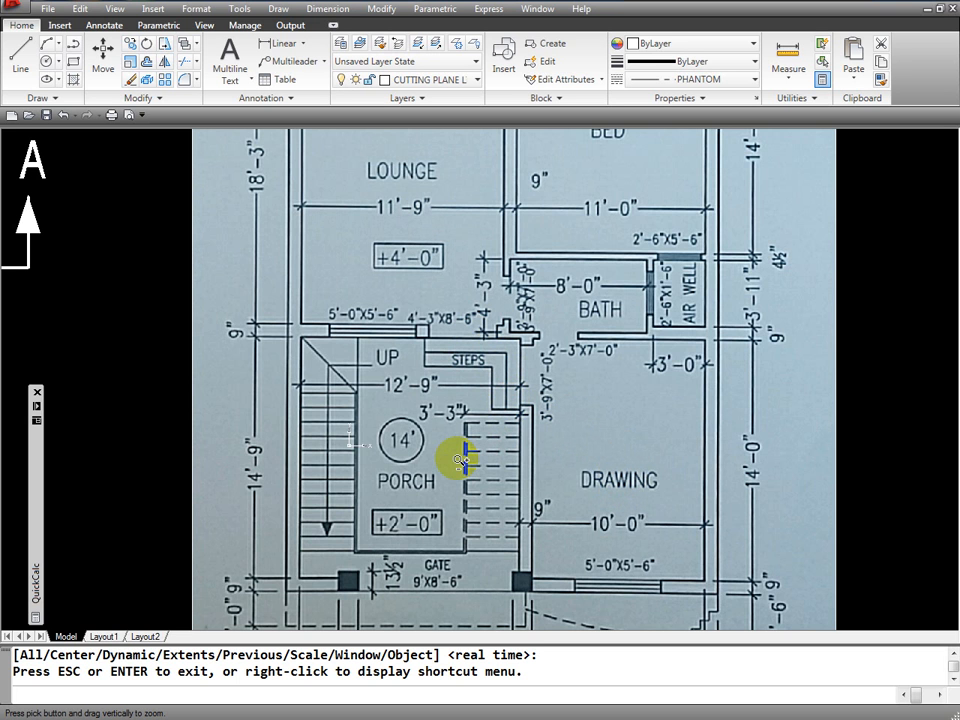
left_click(180, 414)
key("Escape")
Move the D1 label from the porch up into the double door opening between its two leaves.
type("p")
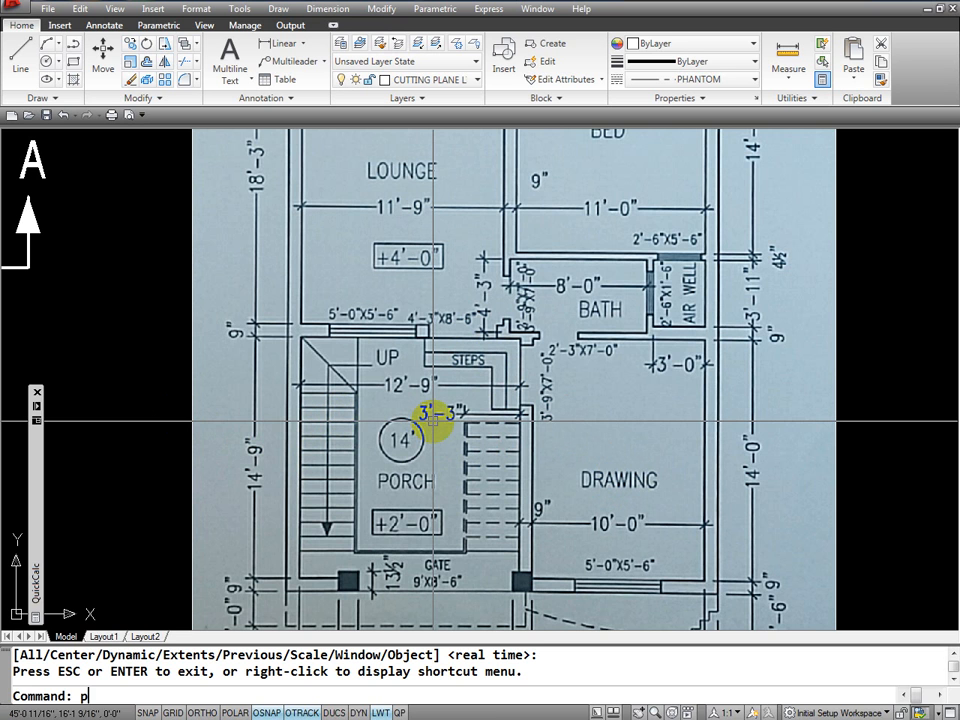
key("Return")
mouse_move(331, 378)
left_mouse_down()
mouse_move(602, 379)
mouse_move(874, 339)
mouse_move(523, 345)
mouse_move(952, 263)
left_mouse_up()
left_click_drag(275, 377, 450, 405)
key("Escape")
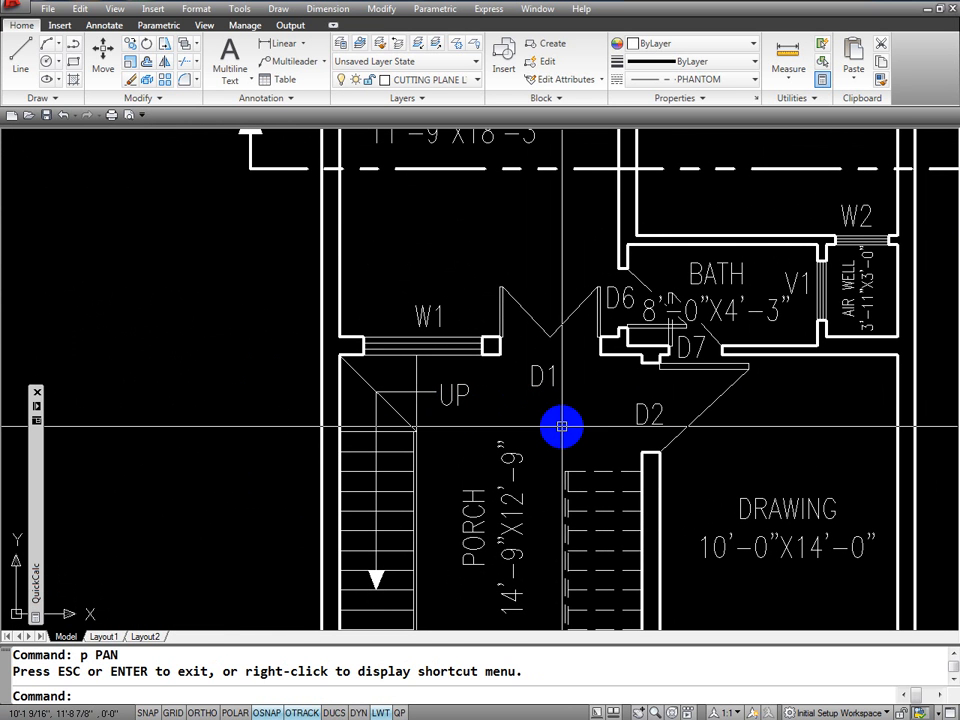
type("m")
key("Return")
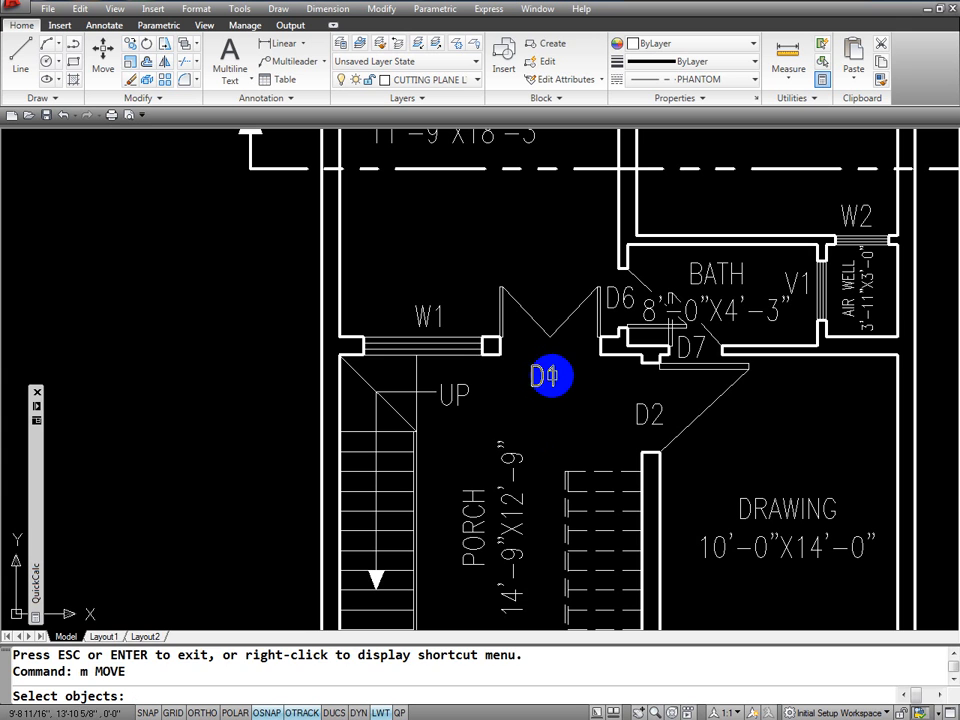
left_click(549, 377)
key("Return")
left_click(549, 379)
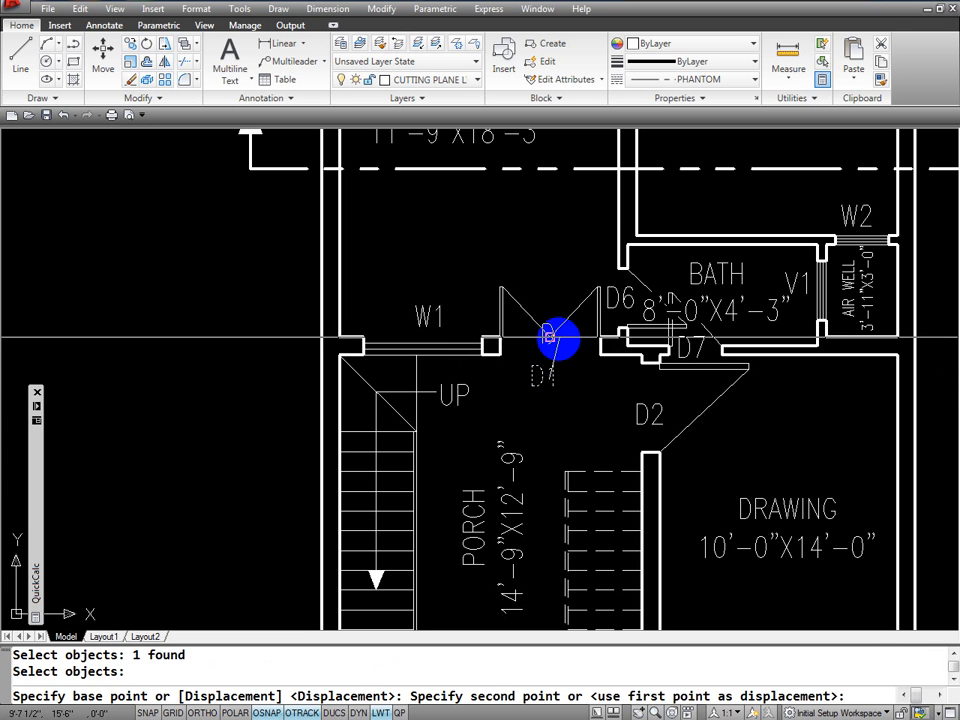
left_click(552, 305)
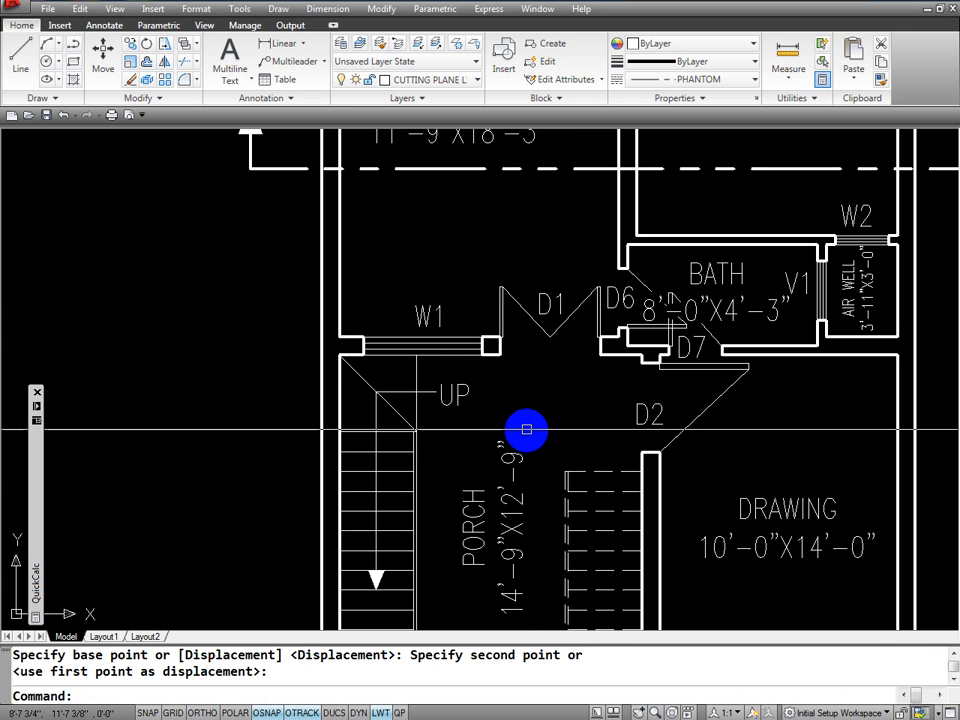
key("Escape")
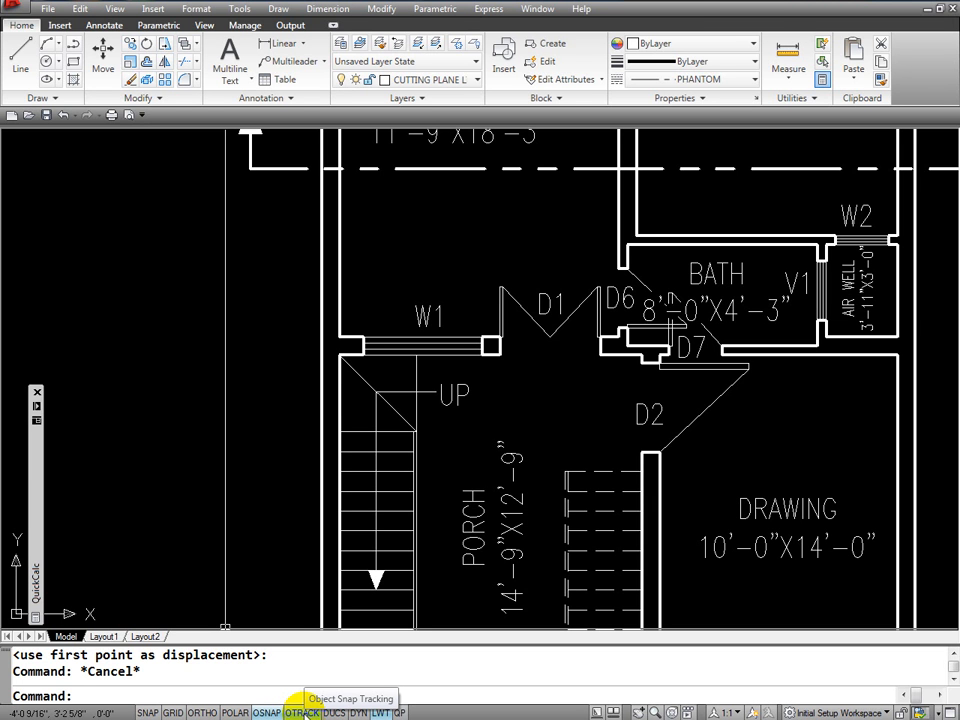
With object snap tracking and ortho on, draw a 10" line downward from a point 3" left of the D1 opening's lower wall corner.
left_click(300, 711)
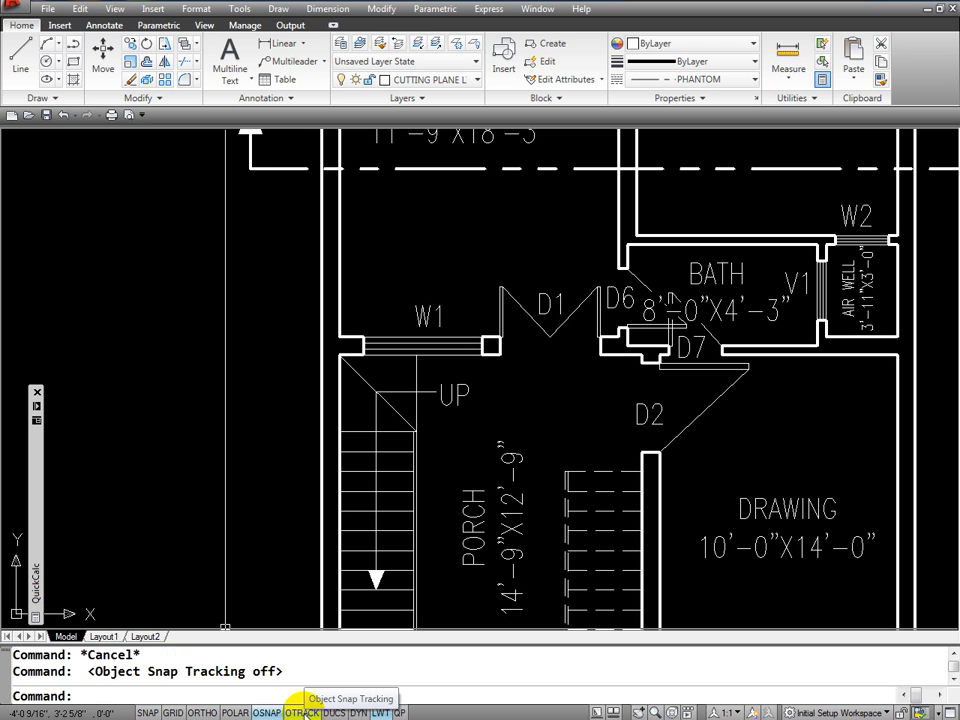
left_click(300, 711)
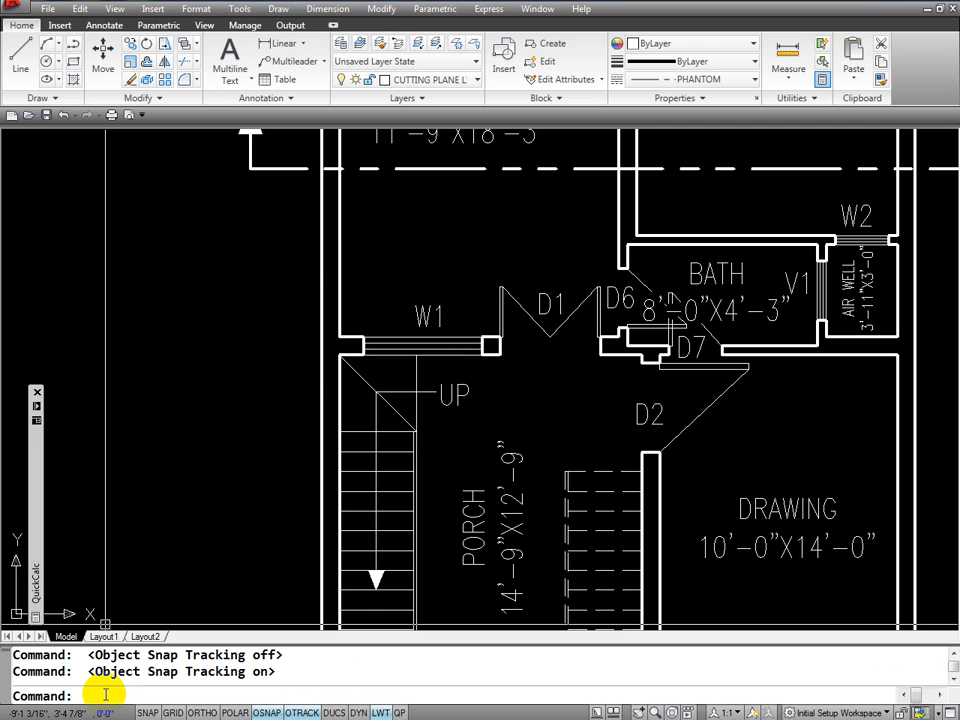
type("l")
key("Return")
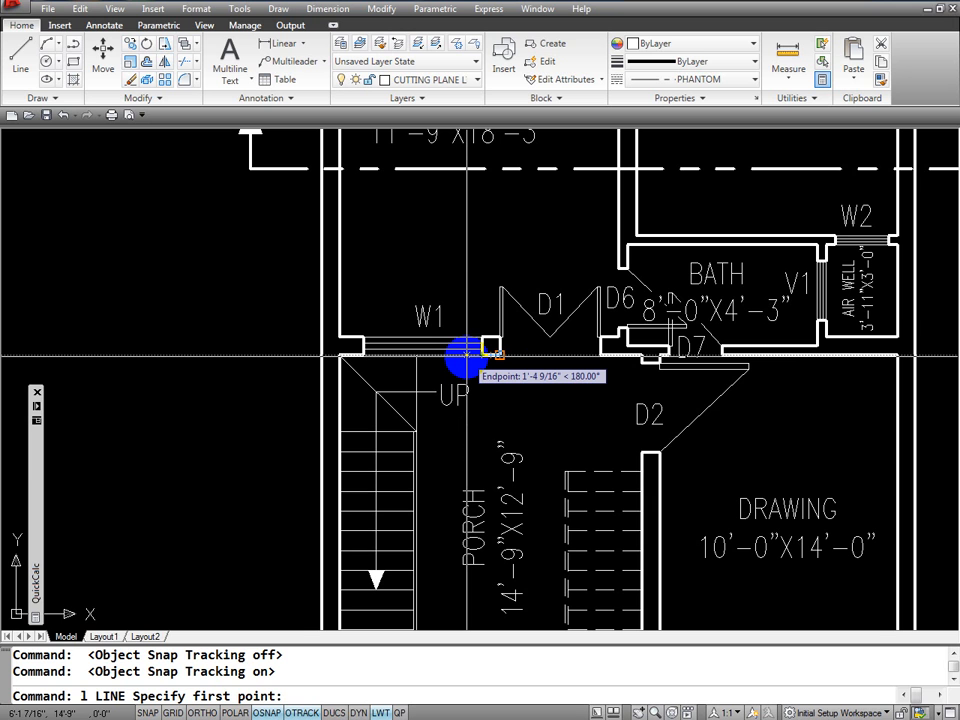
type("3")
key("Return")
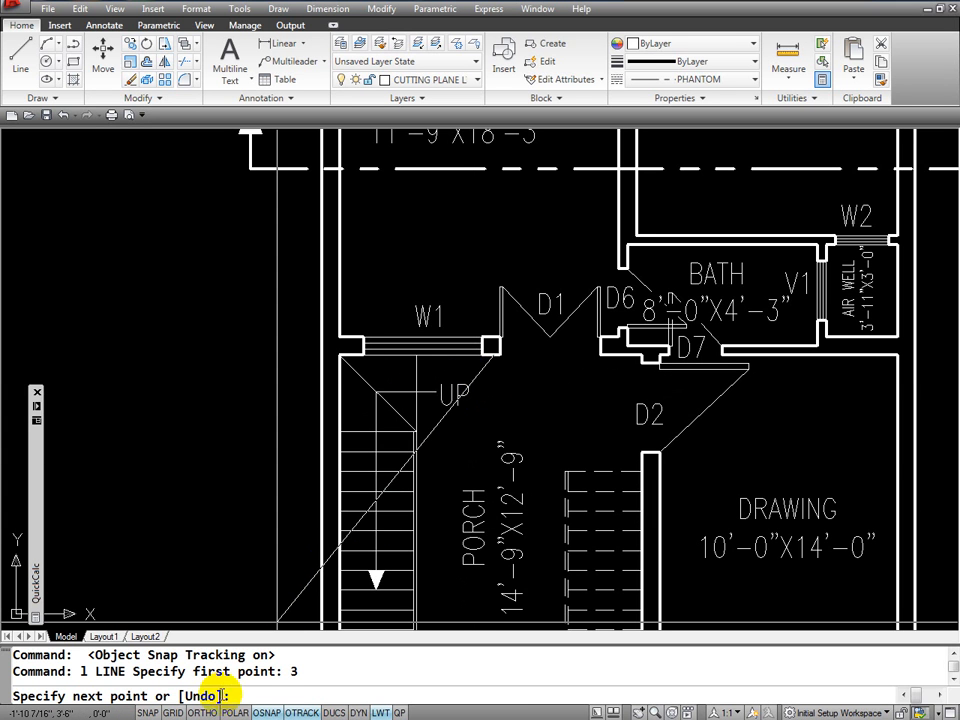
left_click(201, 713)
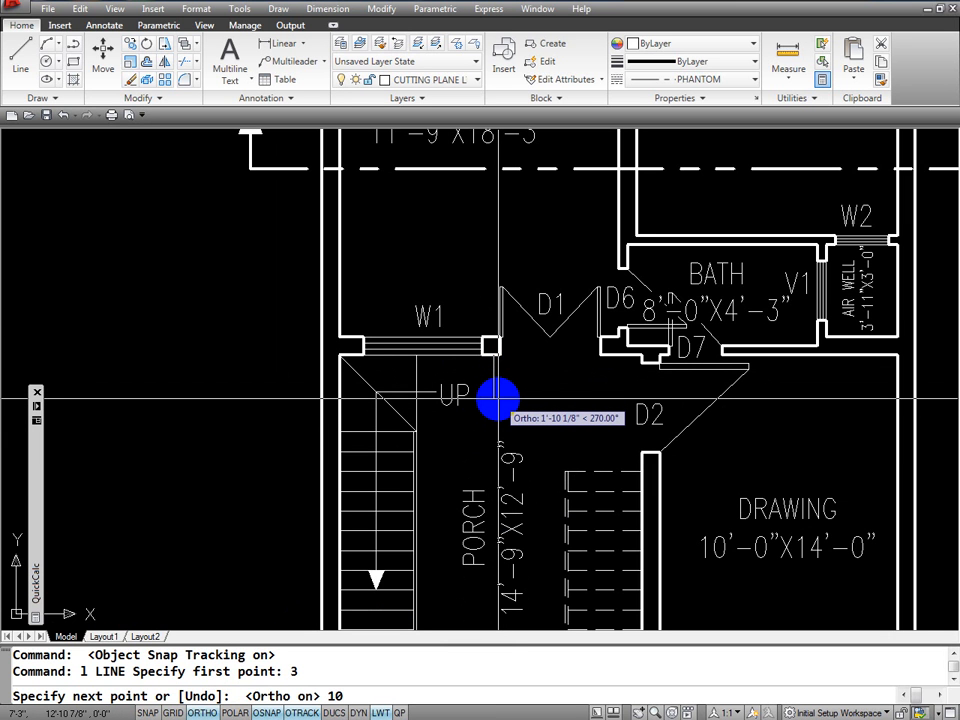
type("10")
key("Return")
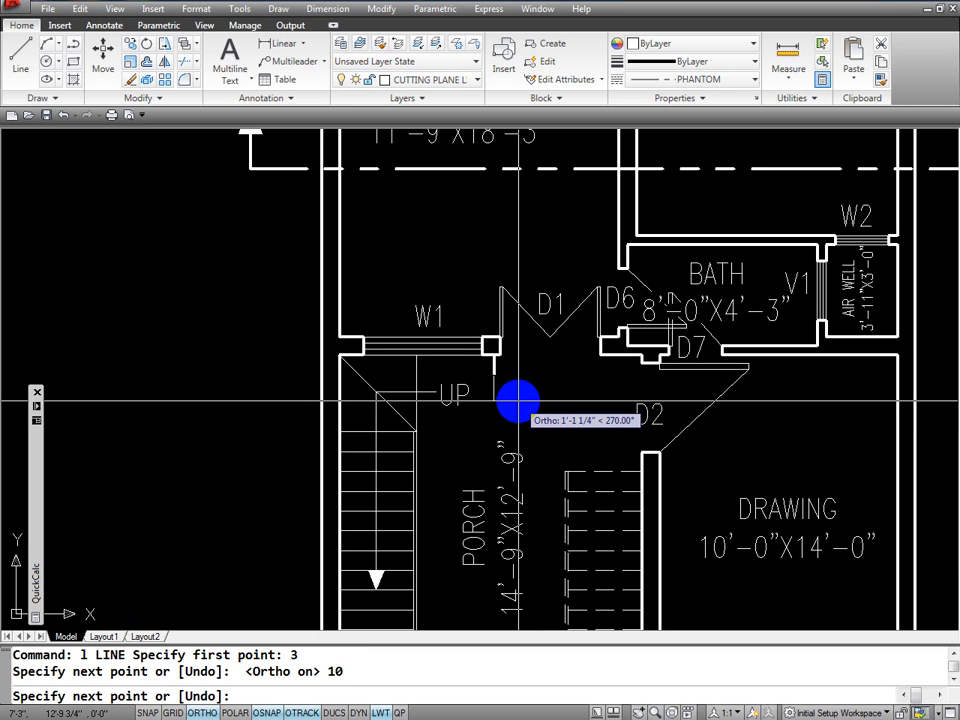
key("Escape")
key("Escape")
Erase the short vertical line below the wall beside door D1.
type("e")
key("Return")
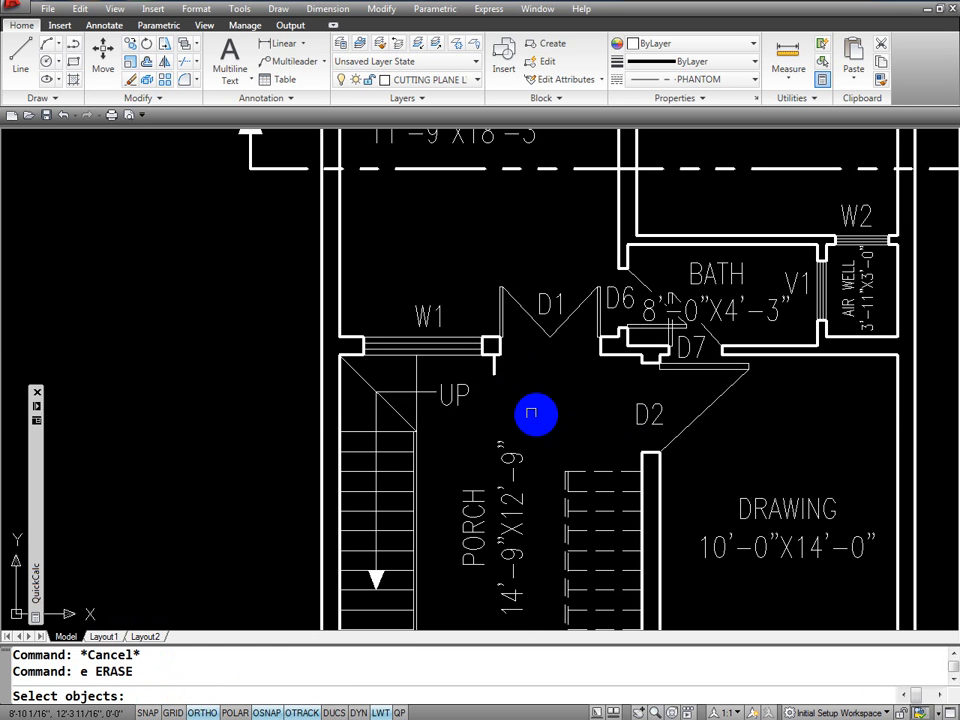
left_click(493, 376)
key("Return")
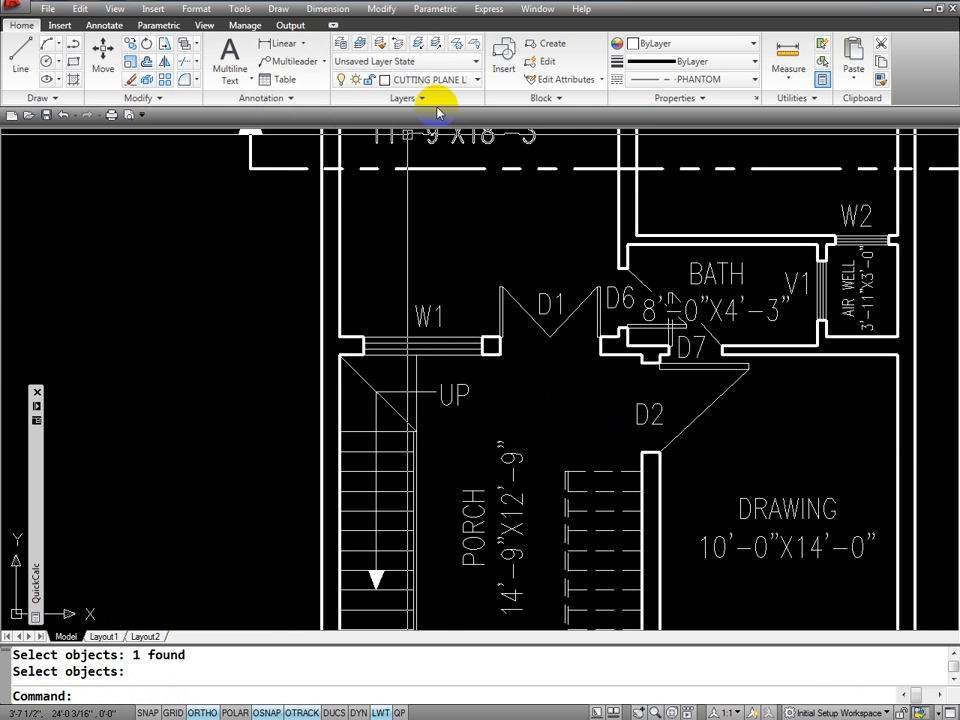
Create a new layer named STEPS.
left_click(204, 12)
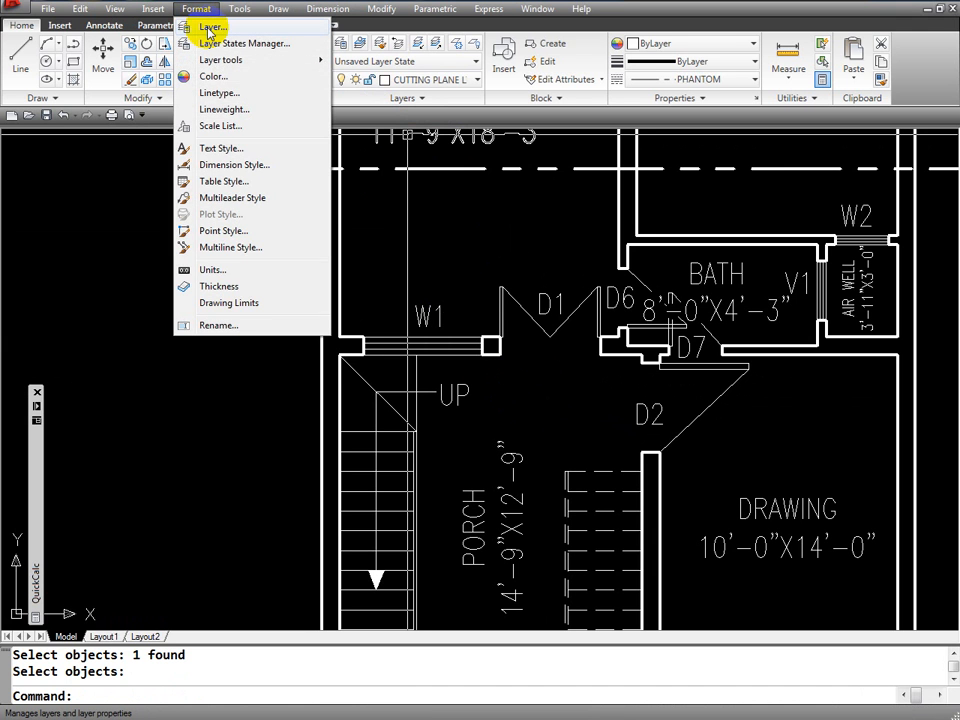
left_click(446, 167)
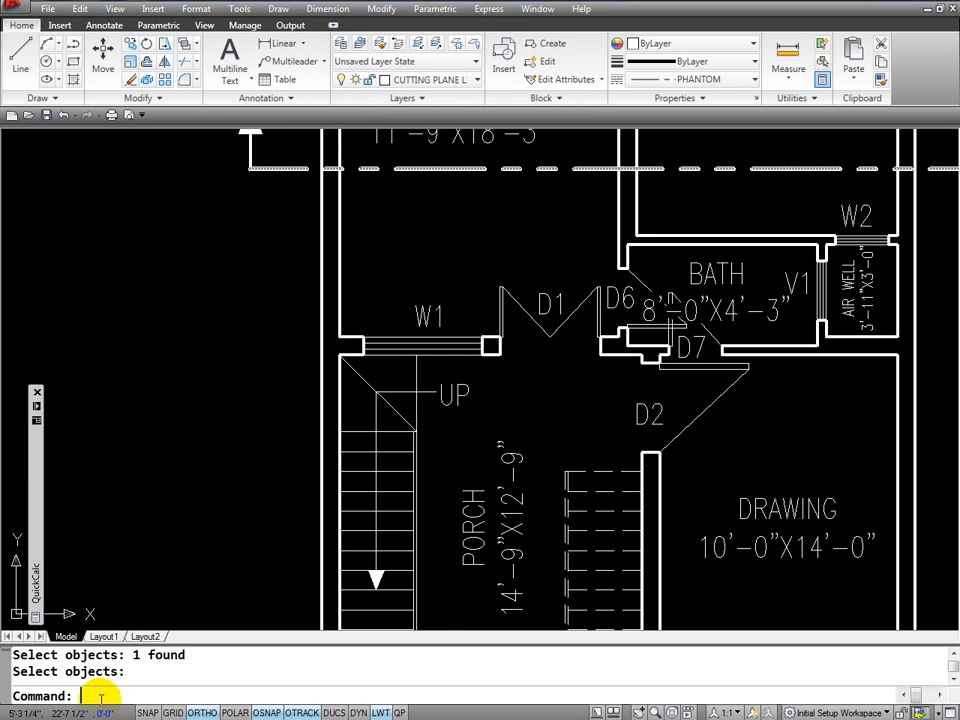
type("l")
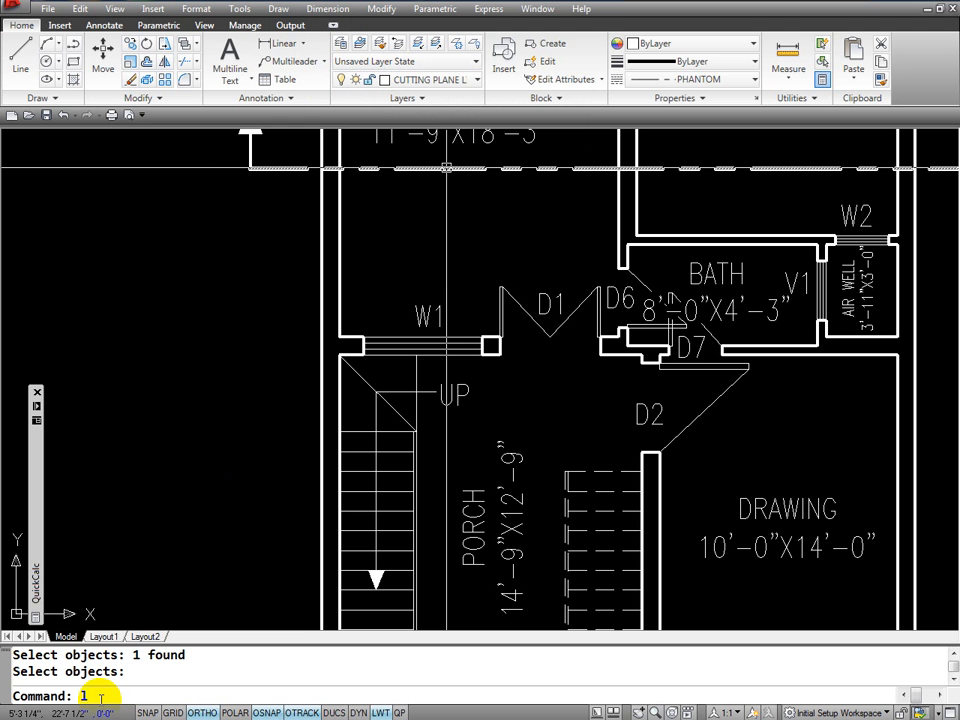
type("a")
key("Return")
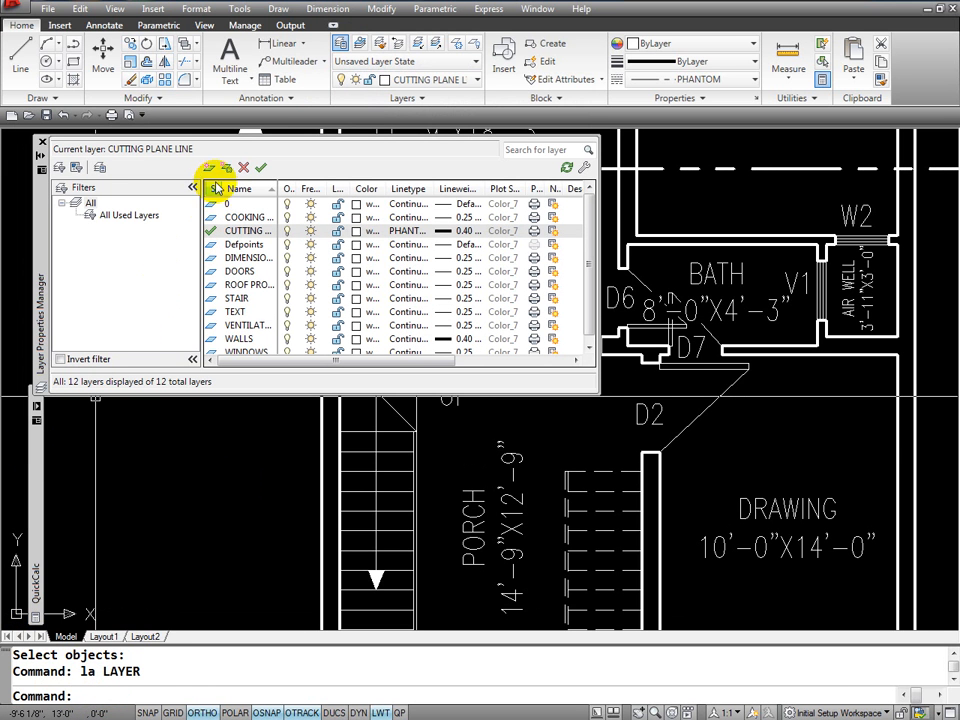
left_click(208, 167)
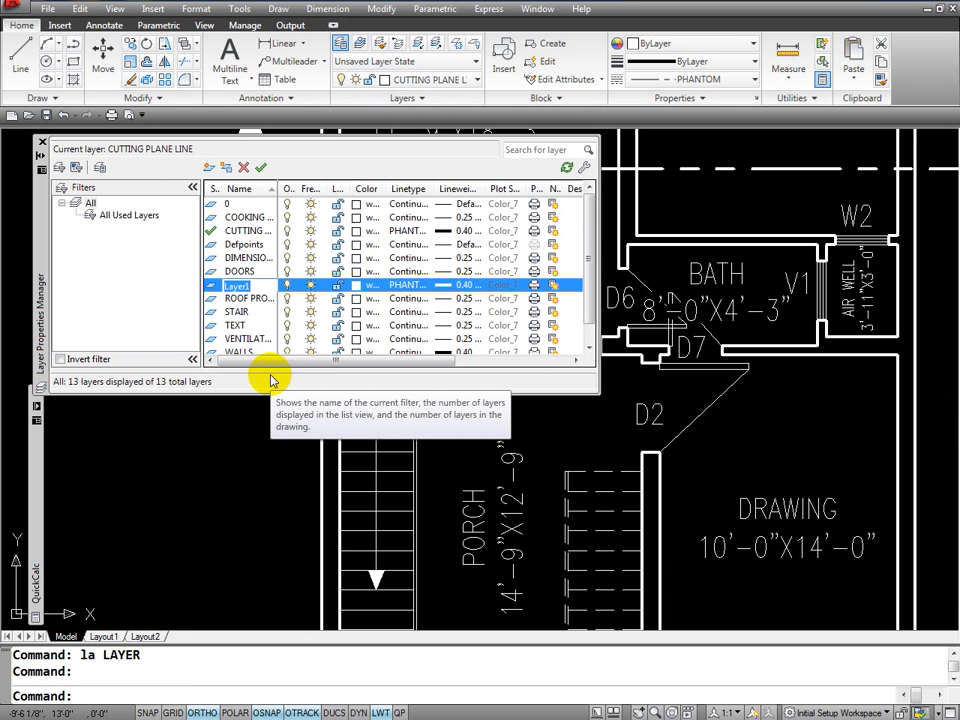
type("a")
type("STEP")
type("STEPS")
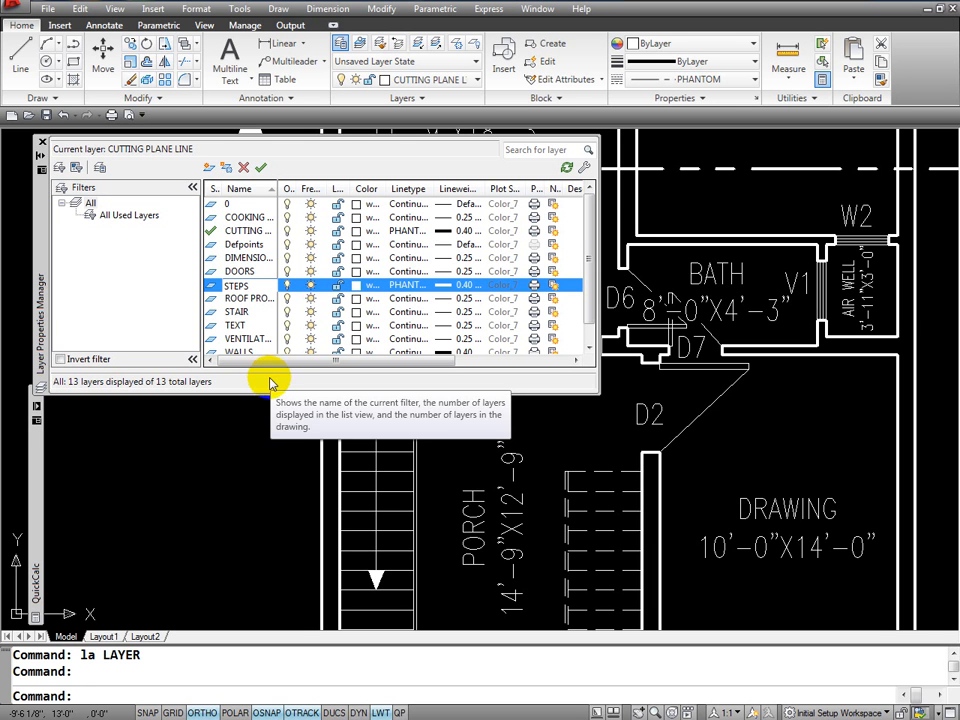
Give the STEPS layer the Continuous linetype and a 0.25 mm lineweight.
left_click(405, 290)
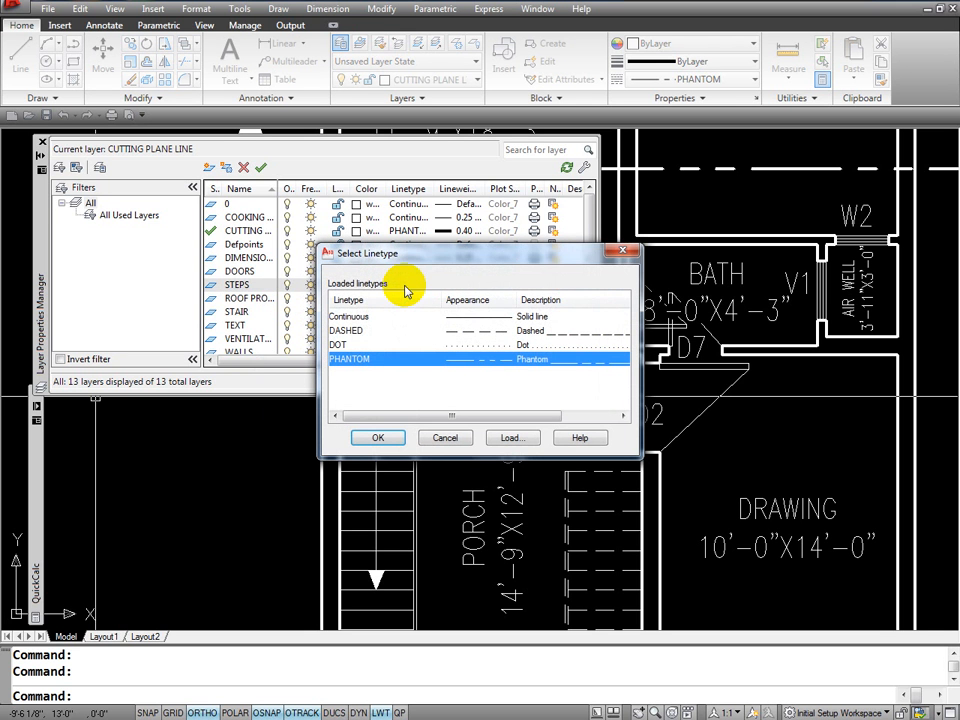
left_click(356, 316)
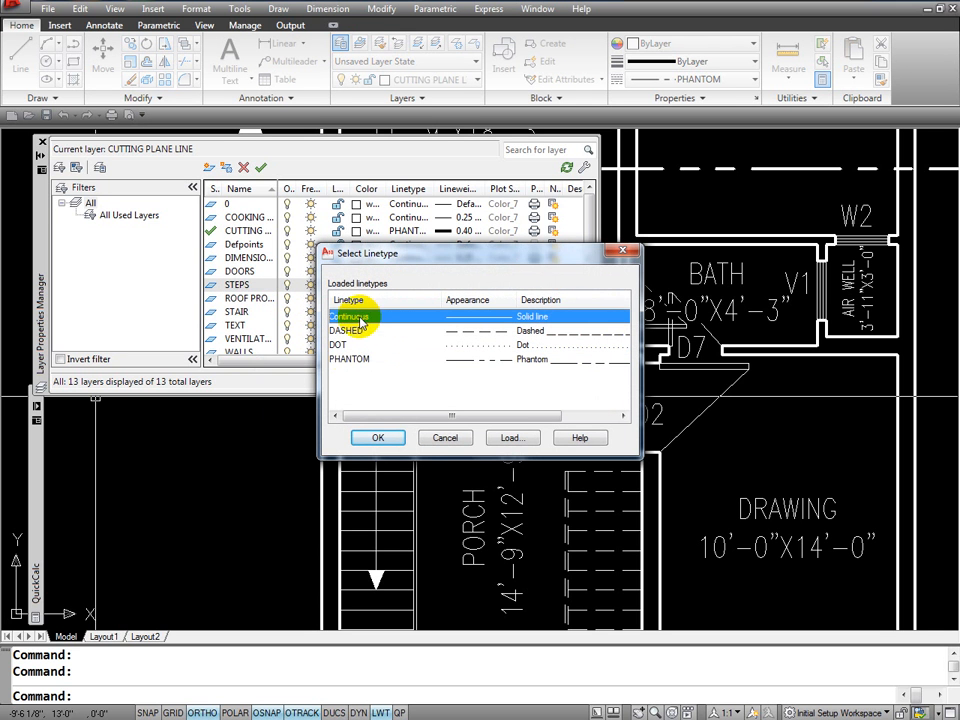
left_click(381, 440)
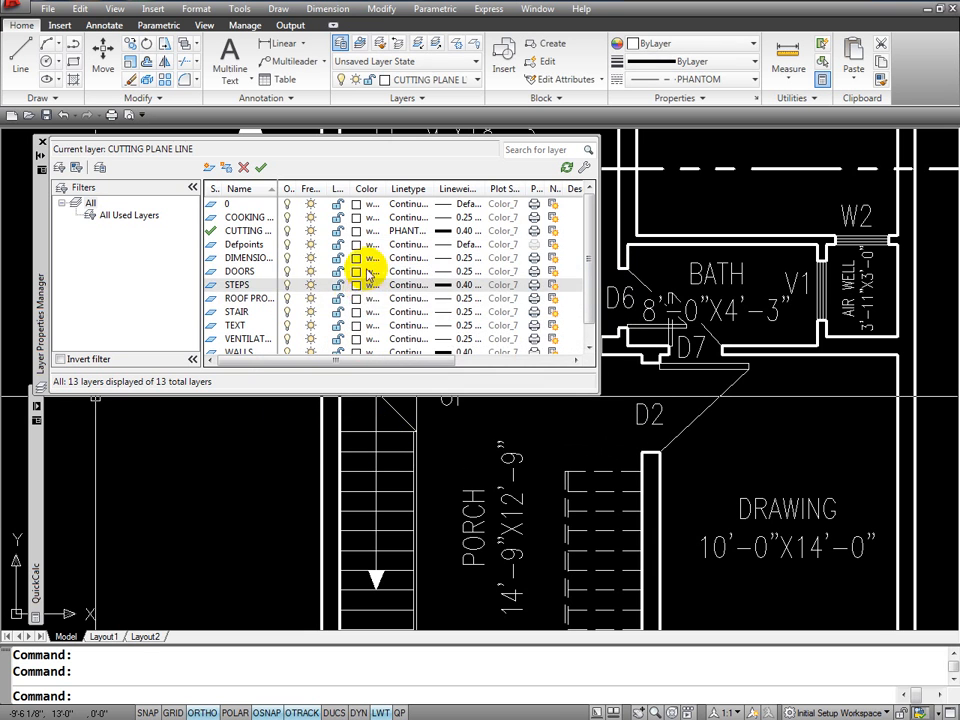
left_click(444, 287)
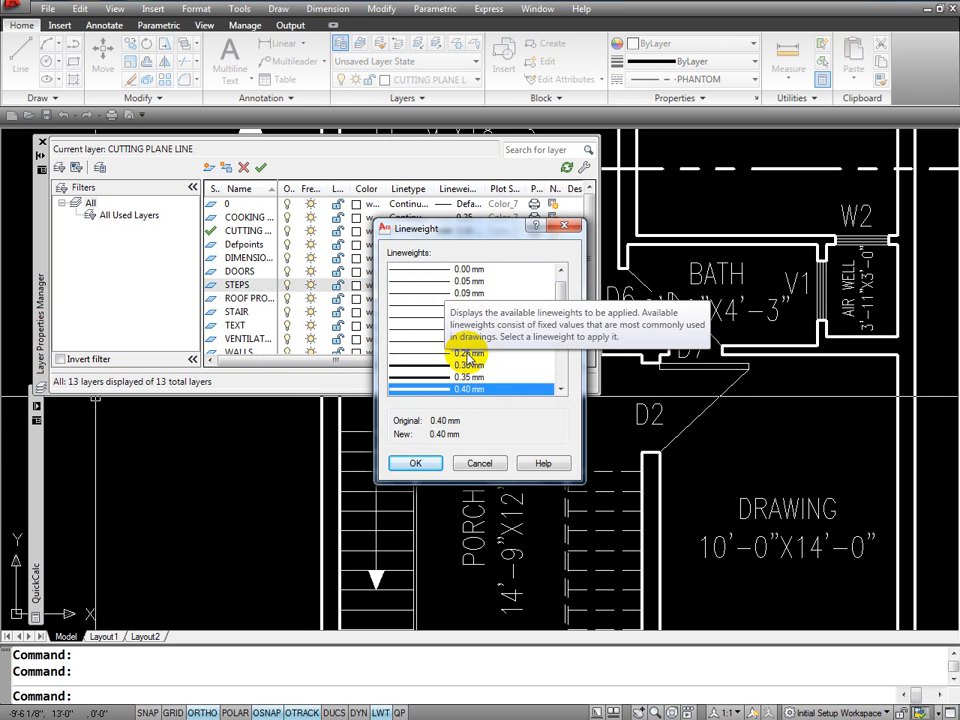
left_click(462, 354)
left_click(416, 464)
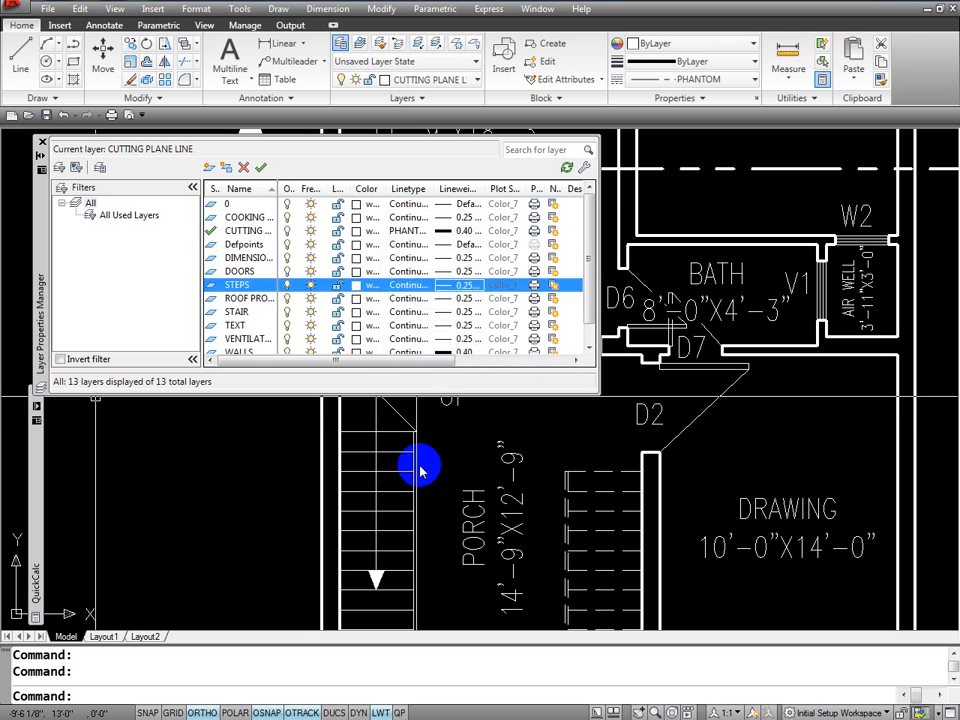
Make STEPS the current layer and close the layer manager.
left_click(231, 291)
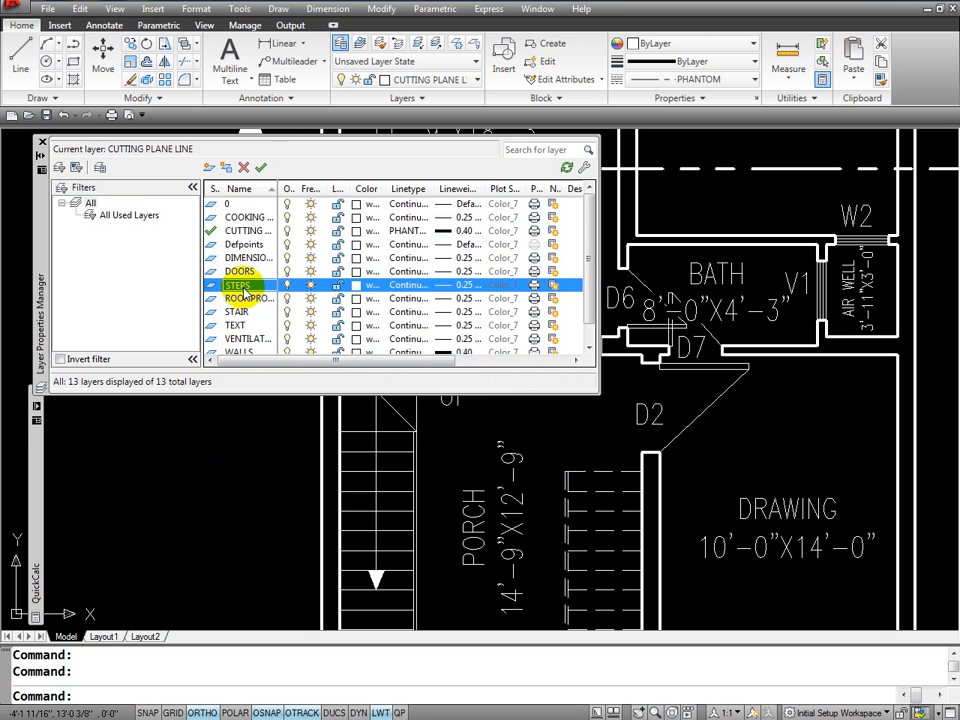
left_click(261, 168)
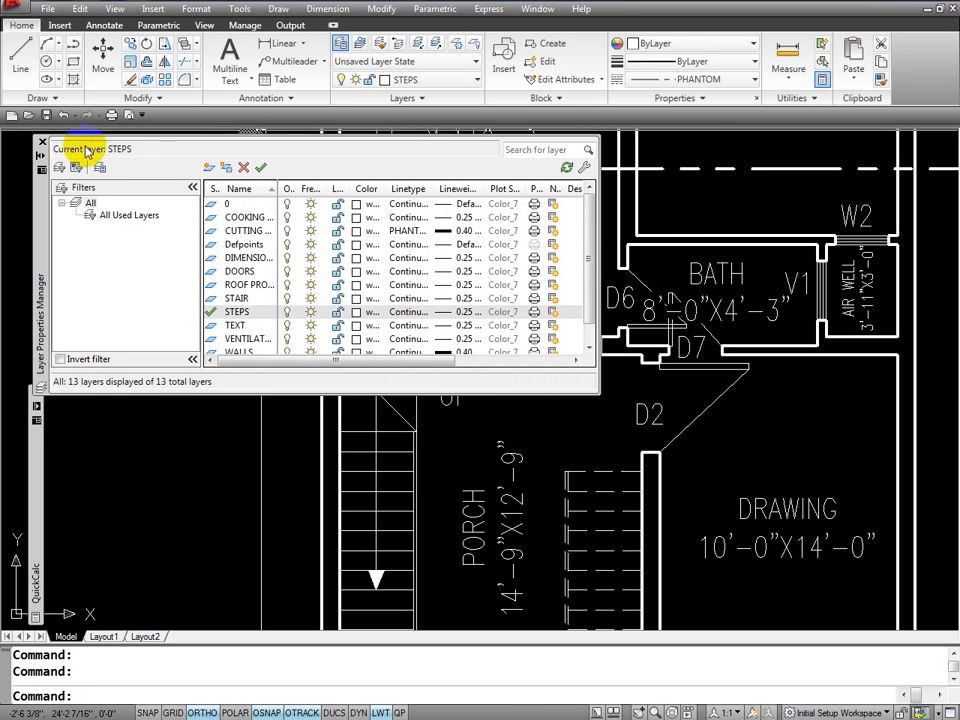
left_click(41, 143)
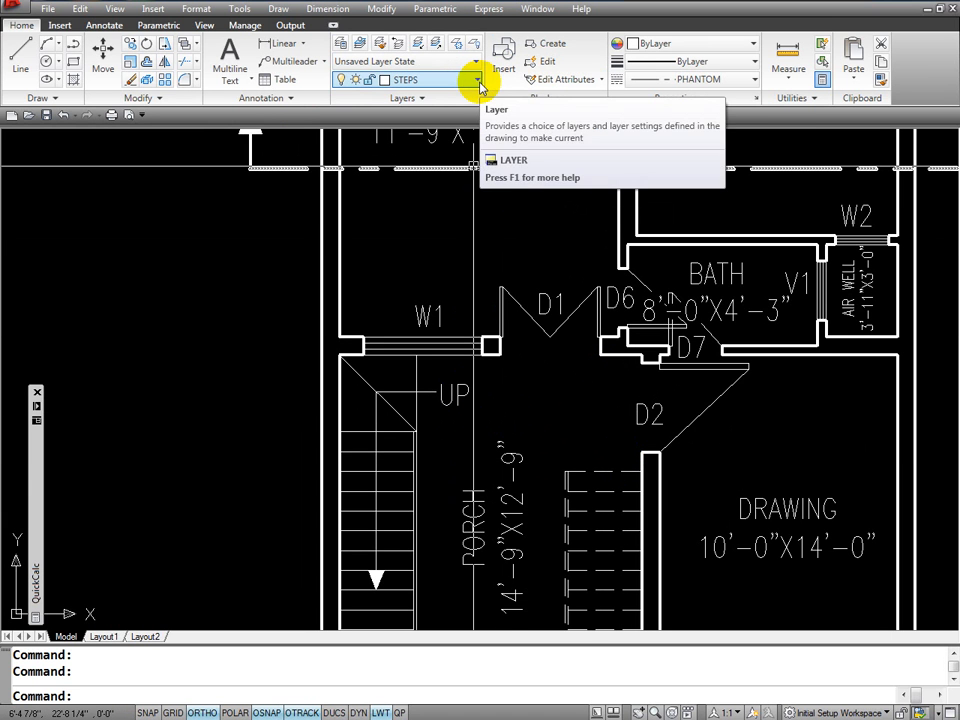
Set the current linetype to ByLayer in place of the PHANTOM override.
left_click(754, 80)
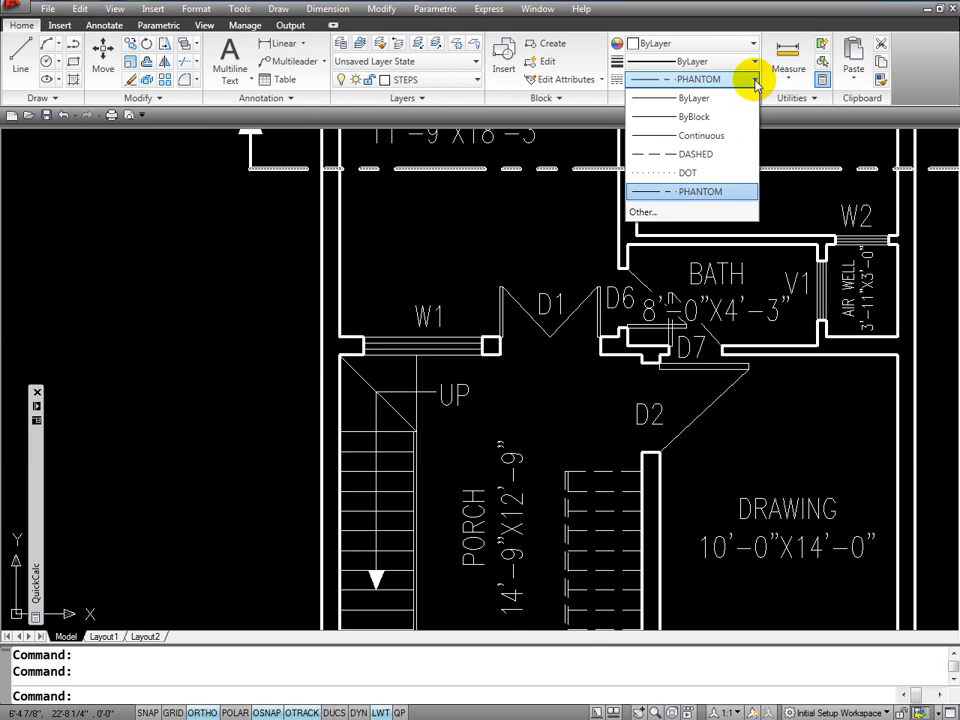
left_click(755, 81)
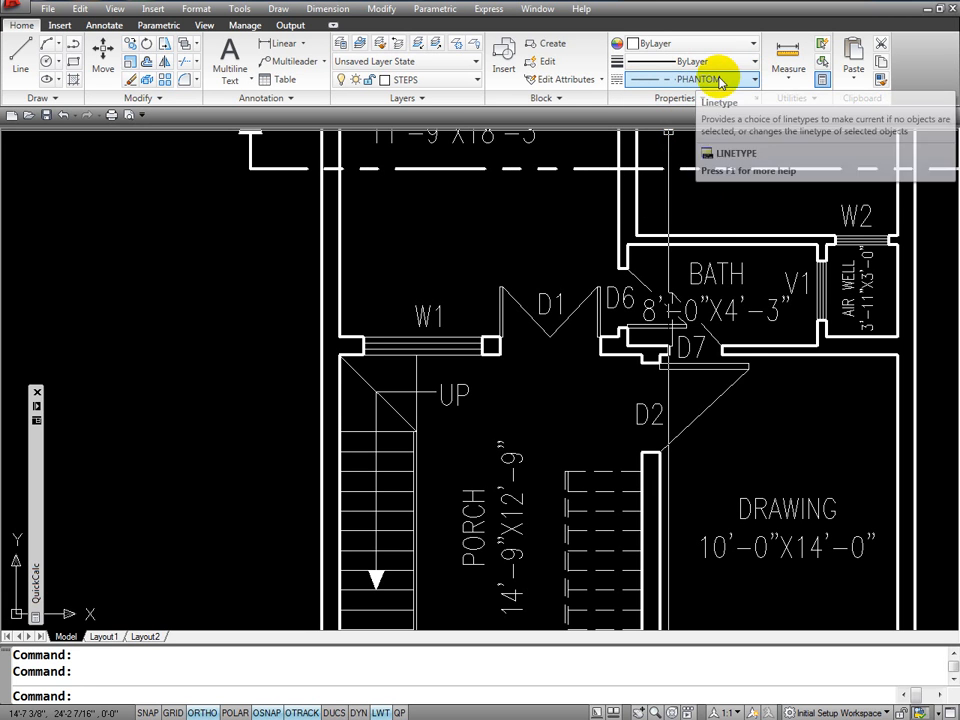
left_click(754, 79)
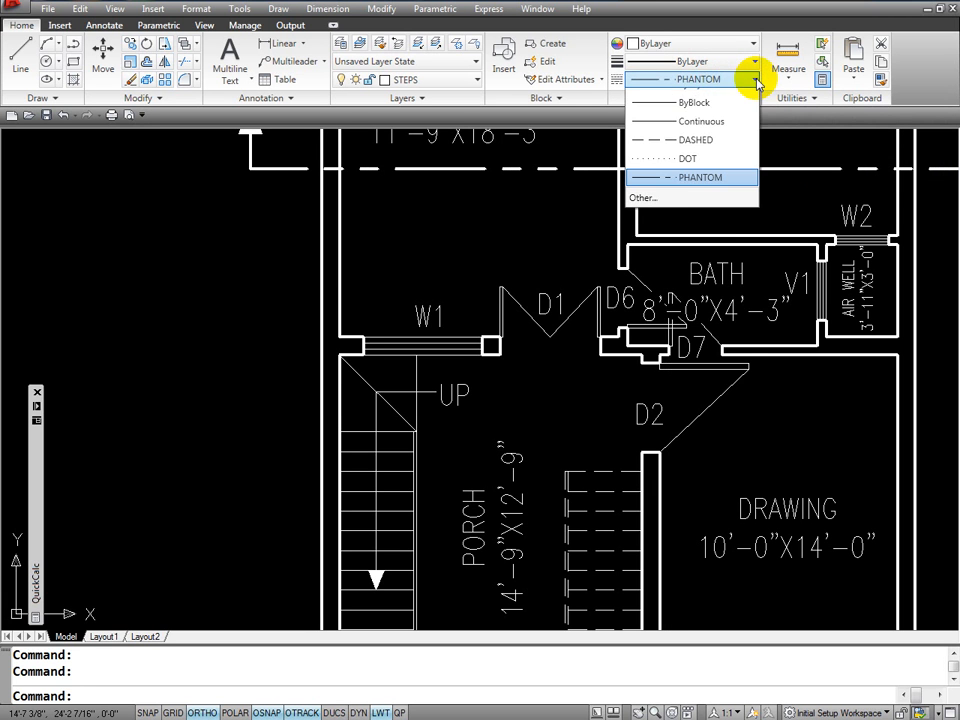
left_click(690, 97)
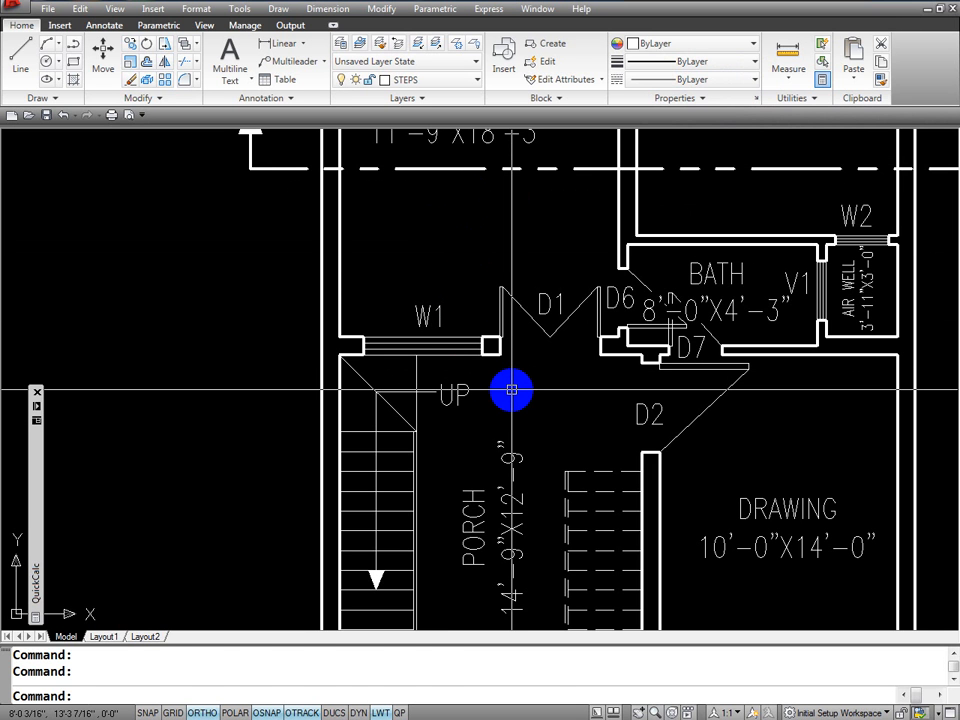
Draw the step outline from 3" left of door D1's left pier corner: 10" down, then right to just short of door D2's wall face.
type("z")
key("Return")
type("W")
key("Return")
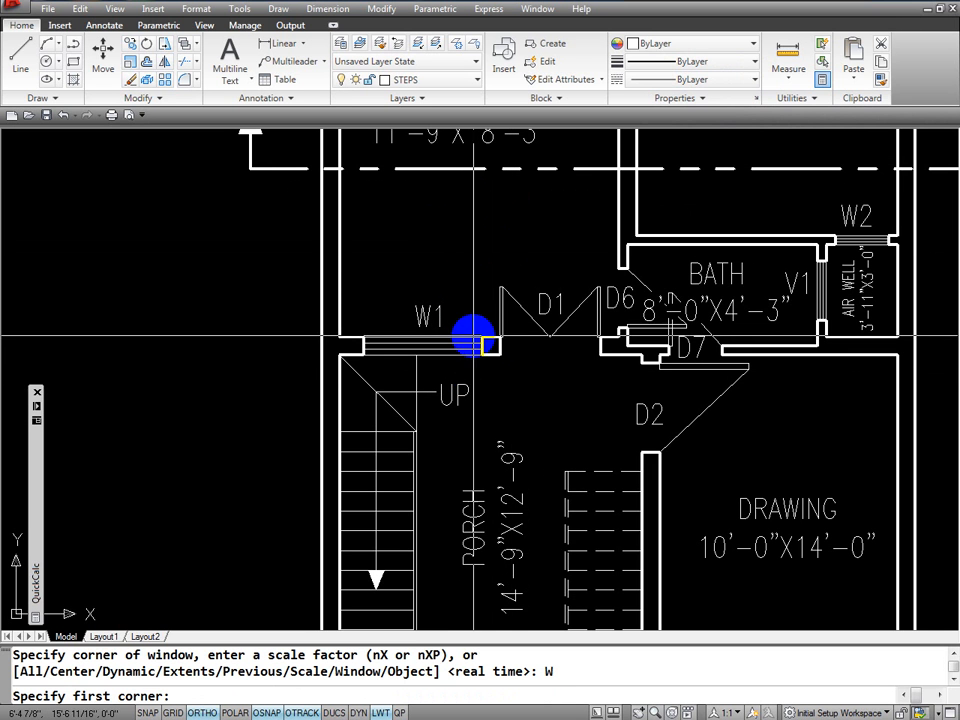
left_click(463, 333)
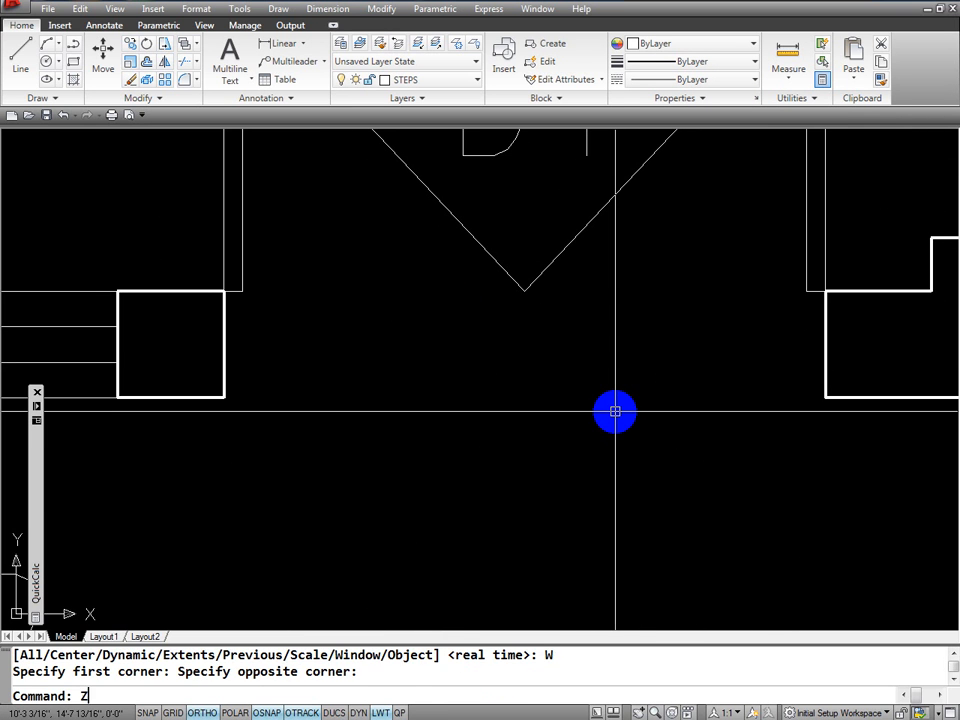
type("Z")
key("Return")
key("Return")
left_click_drag(686, 199, 627, 437)
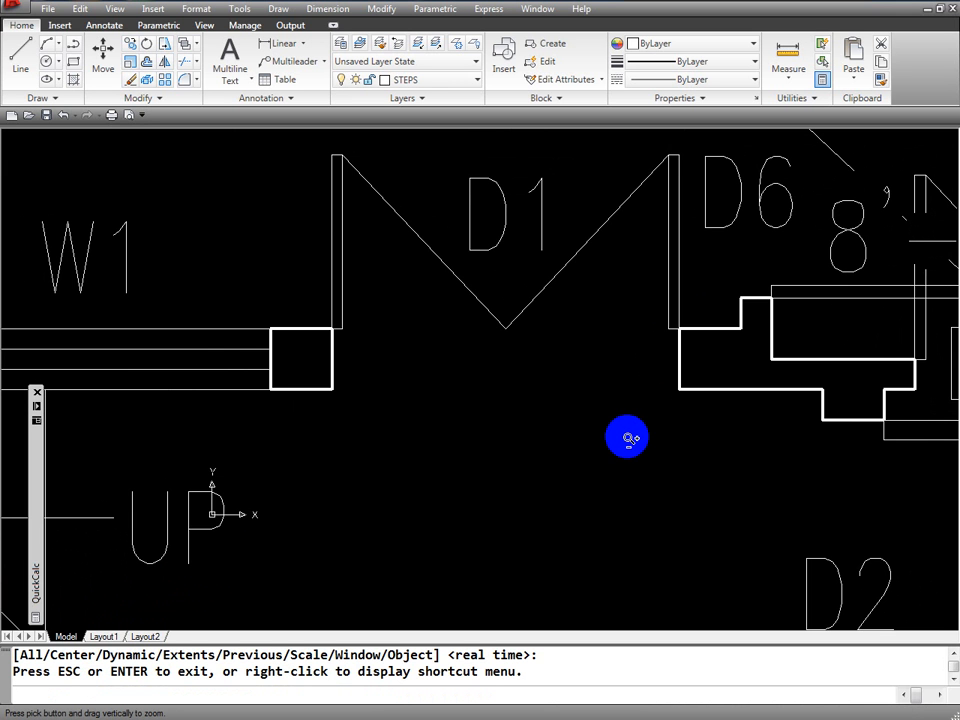
mouse_move(626, 271)
left_mouse_down()
mouse_move(606, 392)
mouse_move(609, 347)
mouse_move(606, 356)
mouse_move(608, 464)
left_mouse_up()
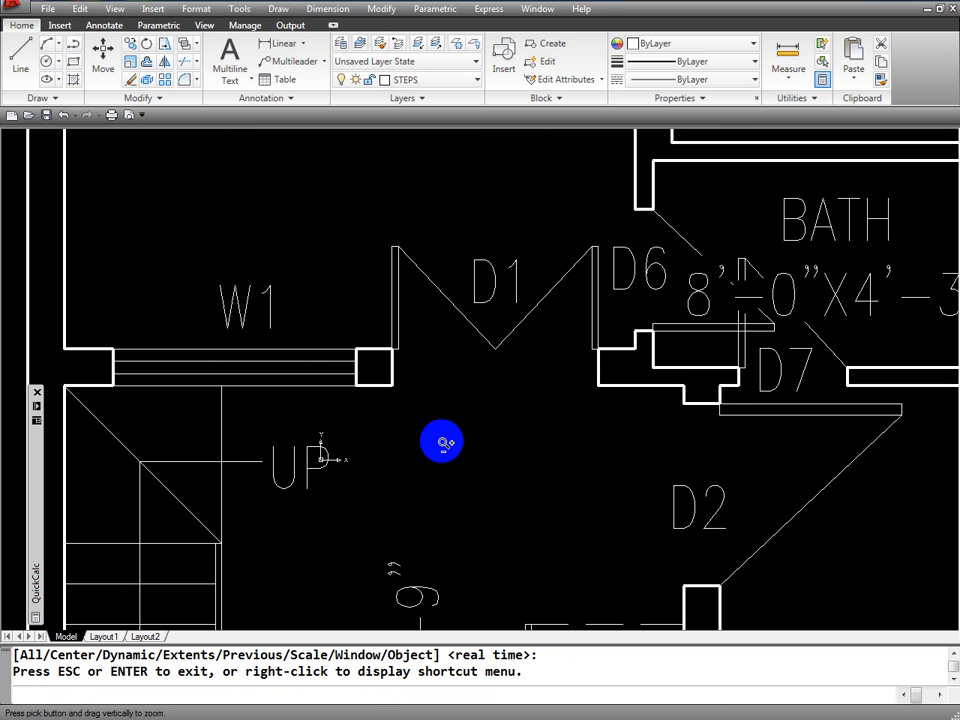
key("Escape")
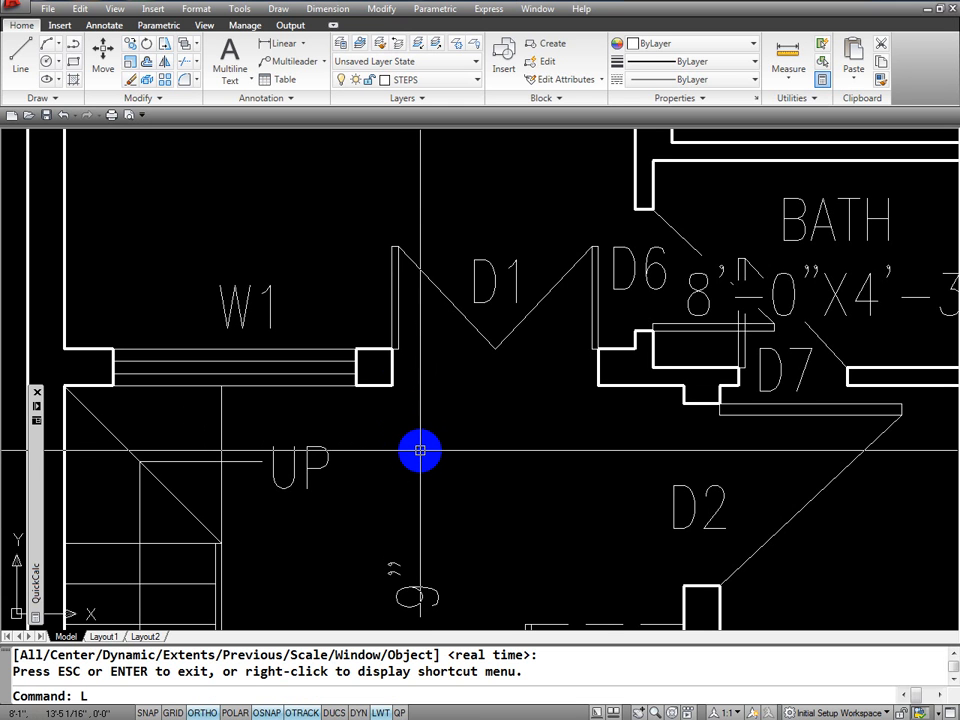
type("L")
key("Return")
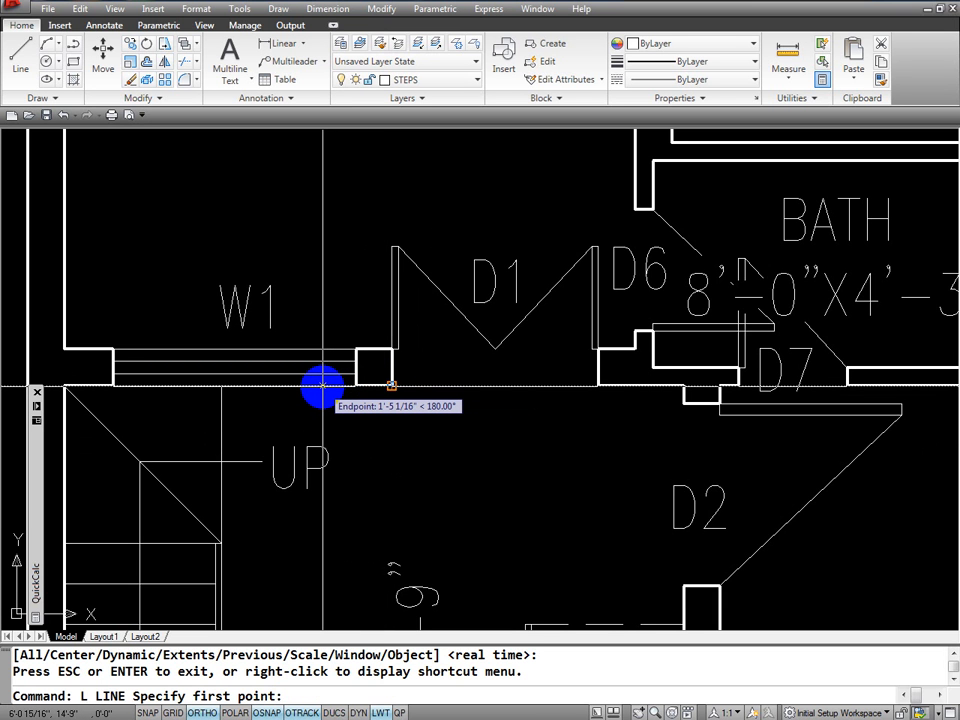
type("3")
key("Return")
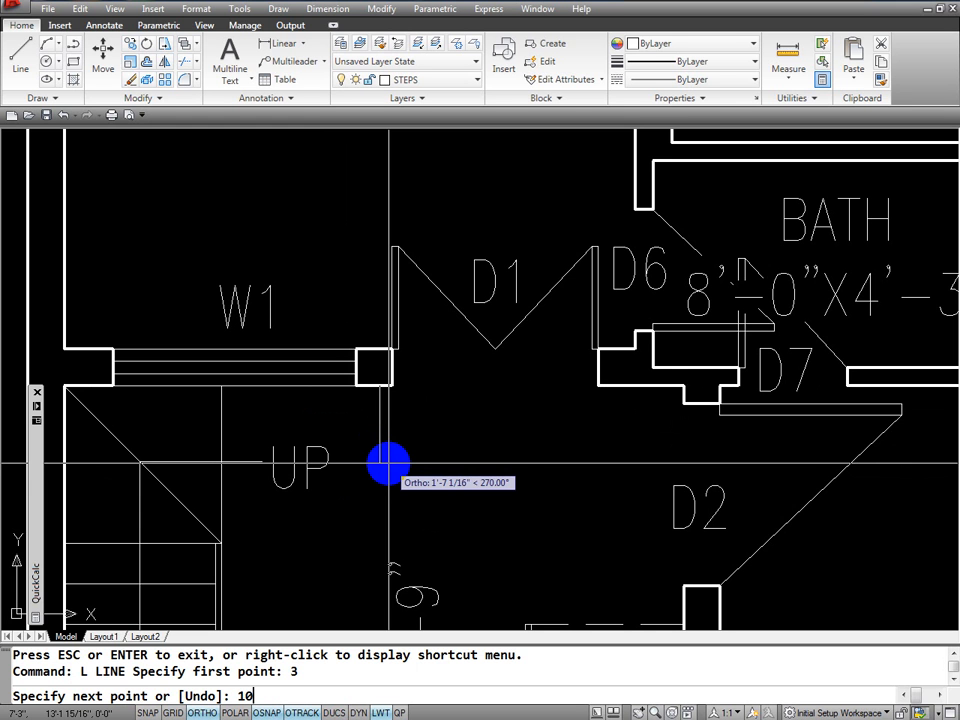
type("10")
key("Return")
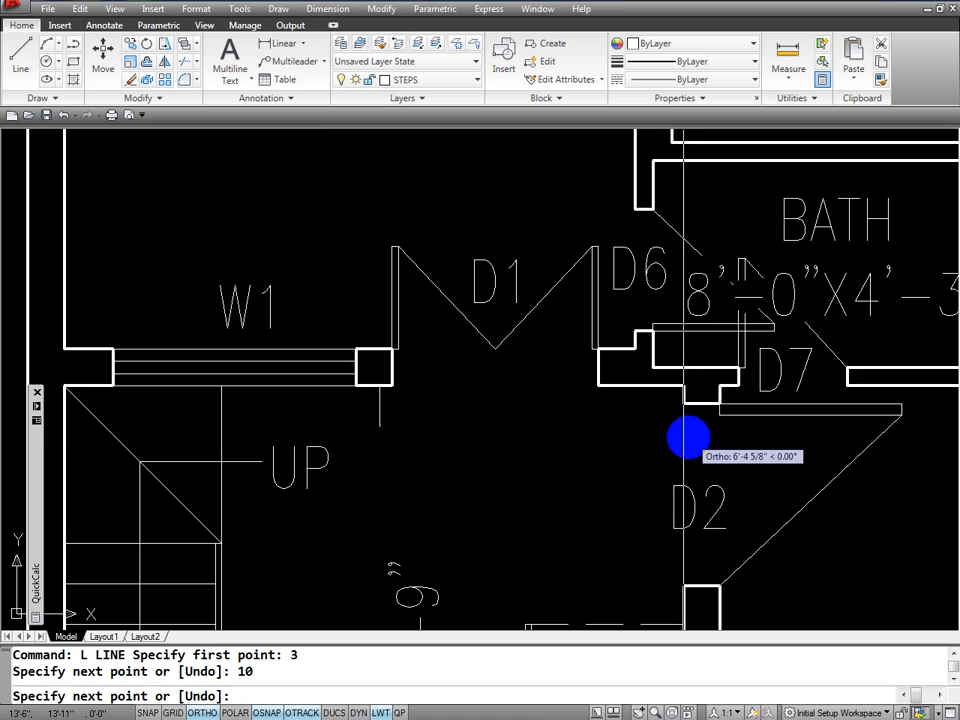
left_click(674, 435)
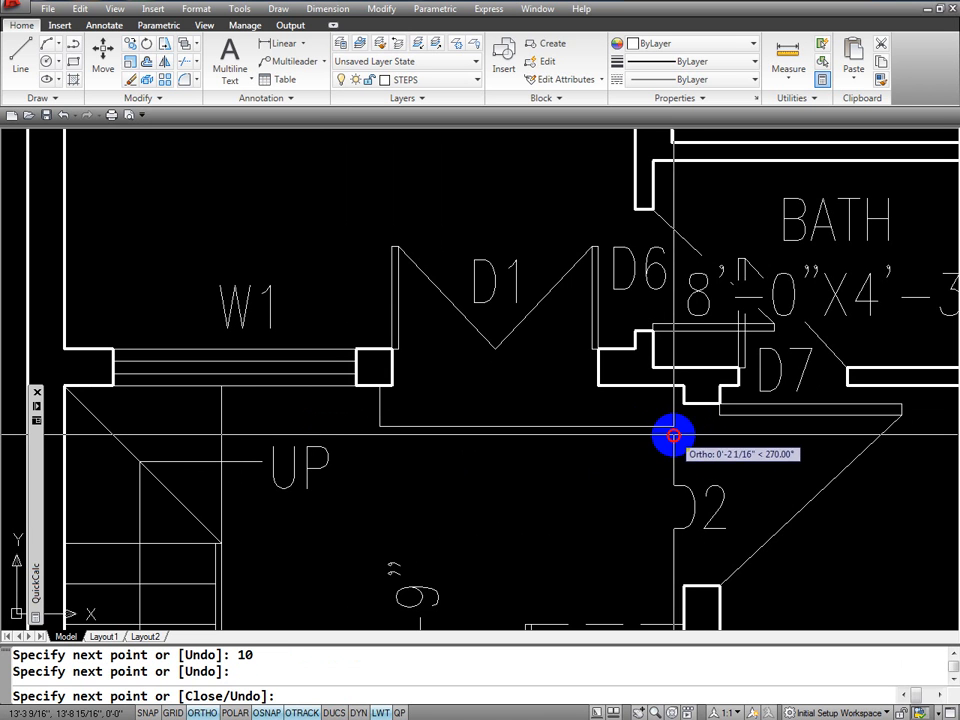
key("Return")
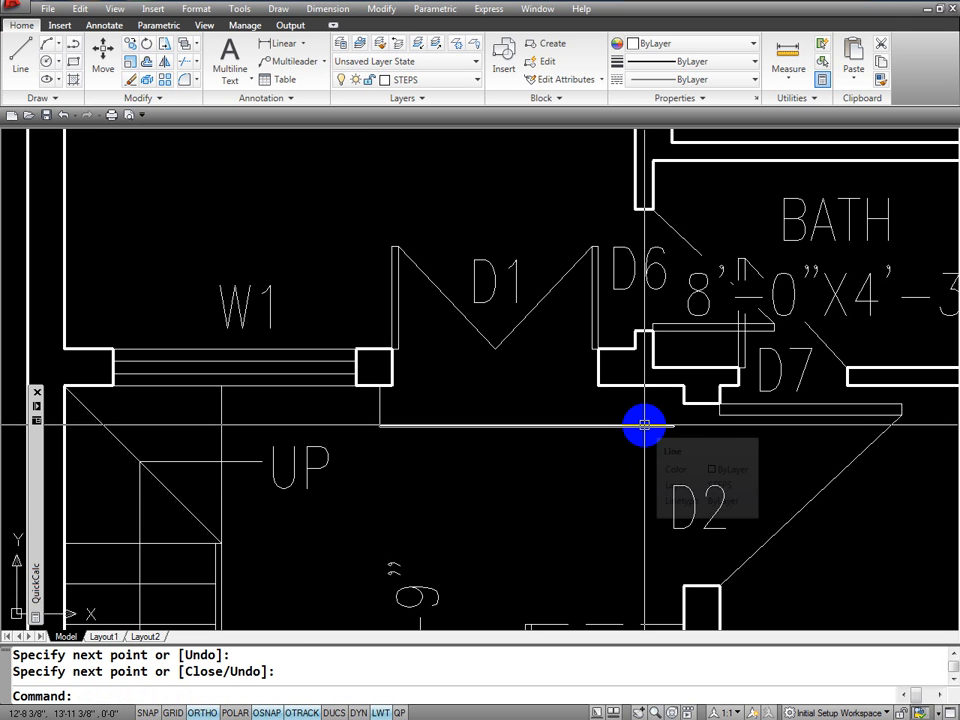
Examine the layout of the porch steps around the two doors on the reference plan image.
type("P")
key("Return")
mouse_move(810, 444)
left_mouse_down()
mouse_move(193, 414)
mouse_move(300, 410)
left_mouse_up()
left_click_drag(766, 398, 0, 375)
mouse_move(747, 428)
left_mouse_down()
mouse_move(690, 428)
mouse_move(449, 503)
left_mouse_up()
left_click_drag(562, 342, 562, 414)
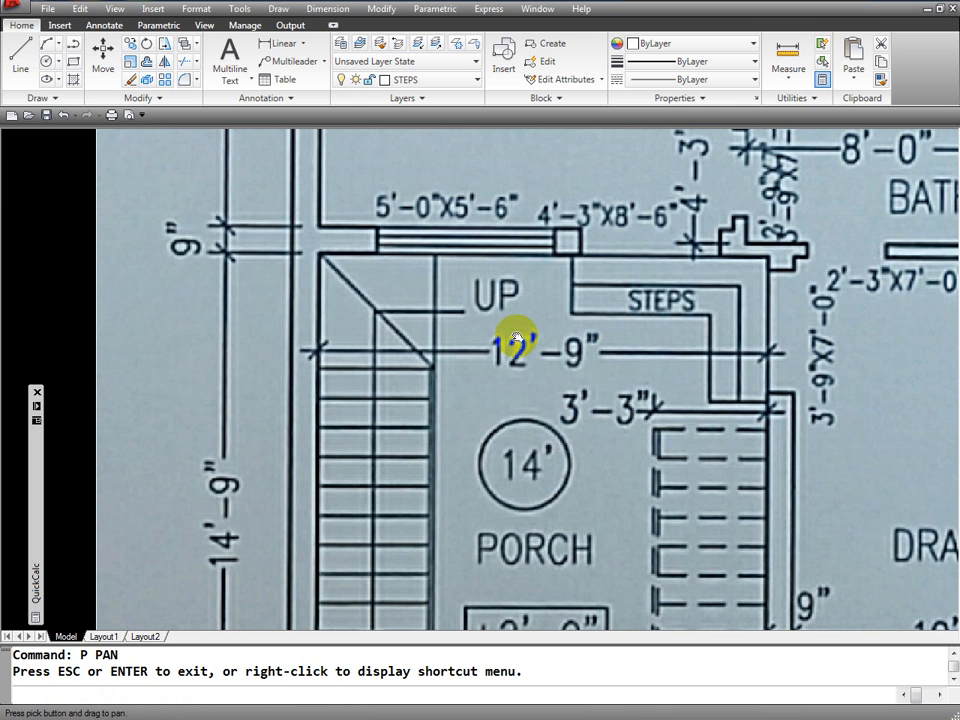
left_click_drag(300, 388, 742, 380)
left_click_drag(243, 376, 692, 357)
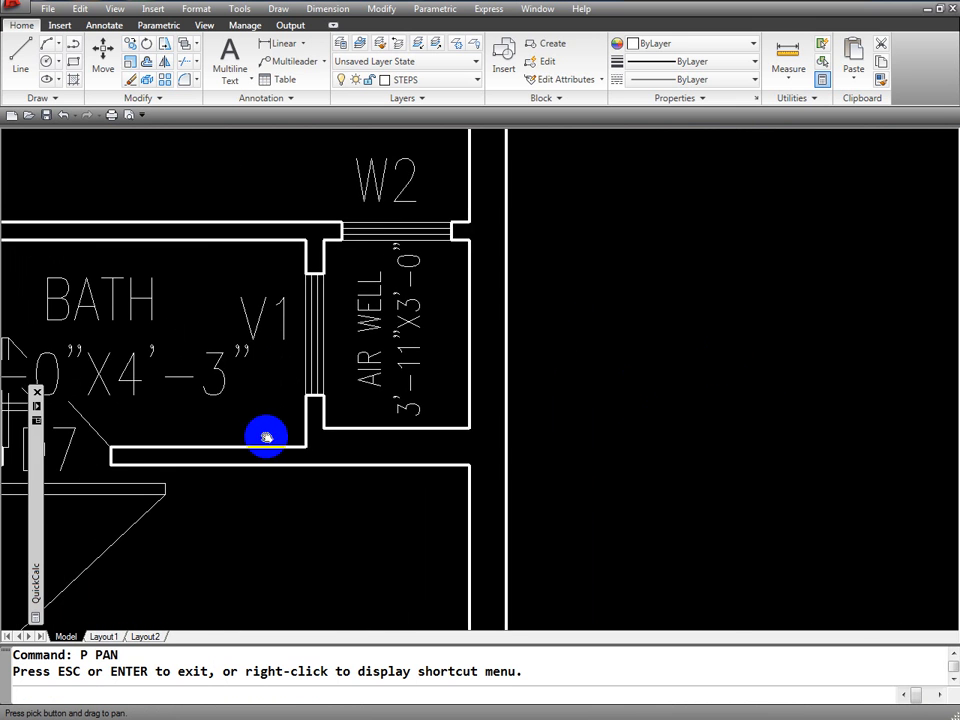
left_click_drag(275, 431, 689, 353)
left_click_drag(243, 436, 568, 392)
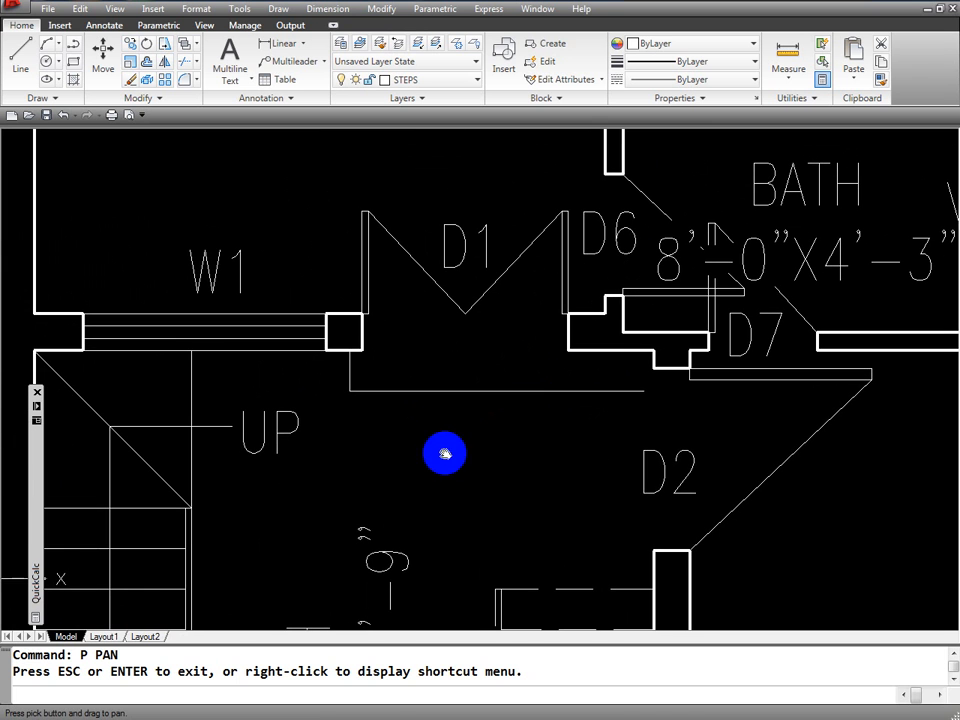
key("Escape")
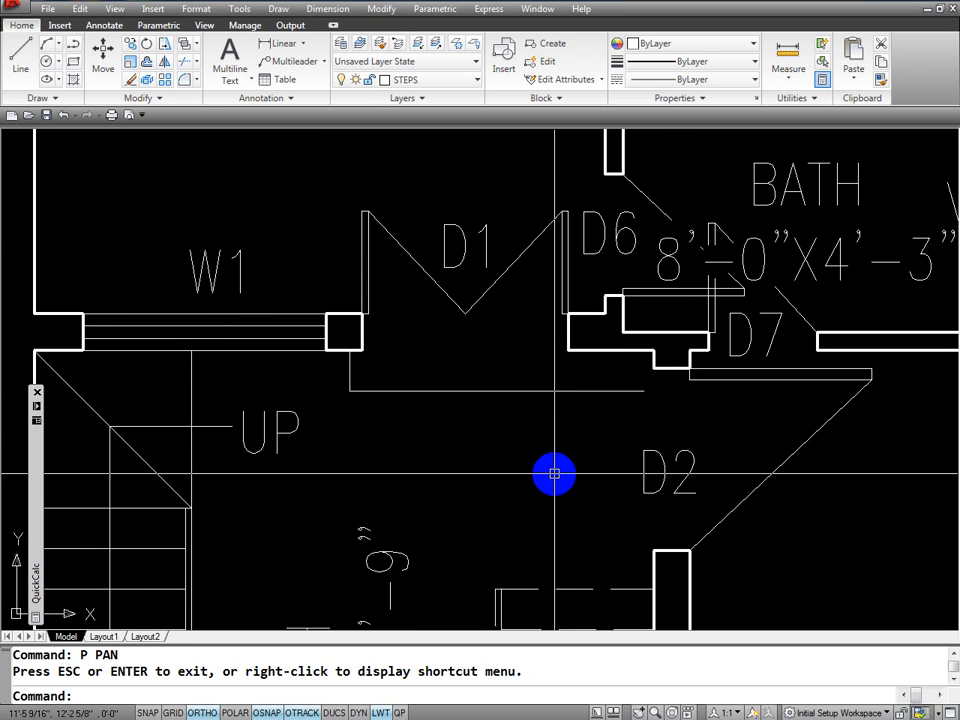
Draw a line across the door D1 opening, joining the lower corners of the walls on both sides.
type("L")
key("Return")
left_click(362, 349)
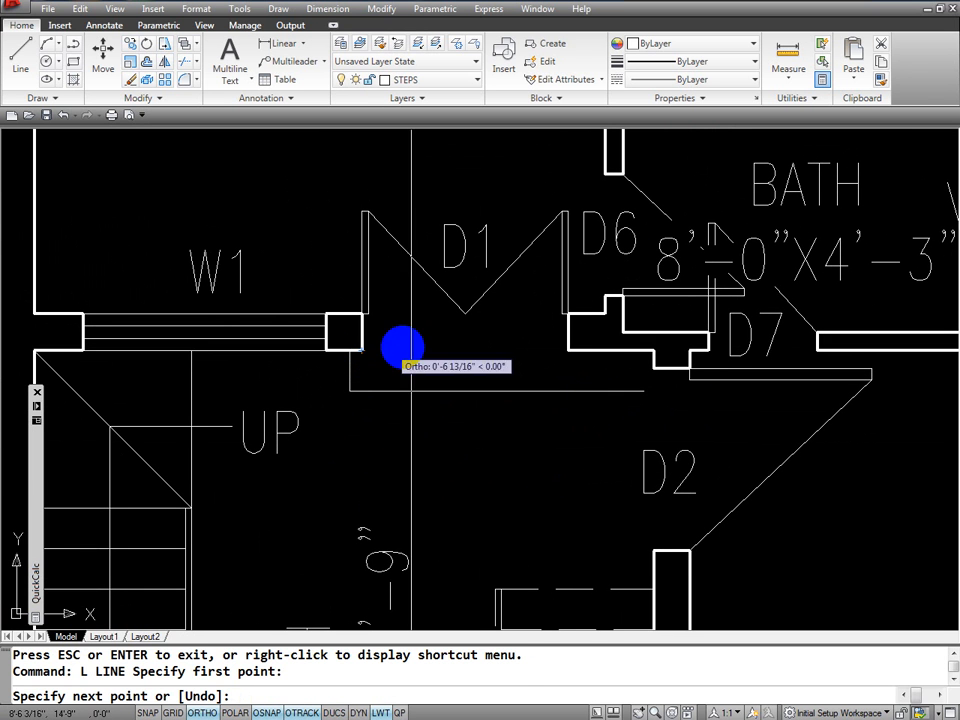
left_click(567, 349)
key("Return")
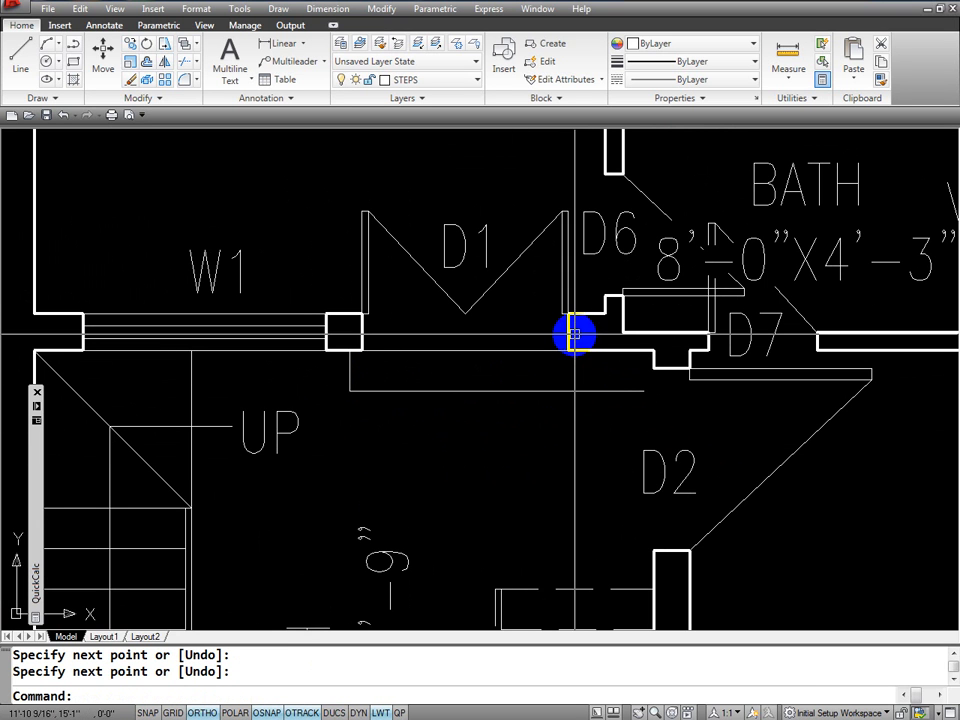
type("o")
key("Return")
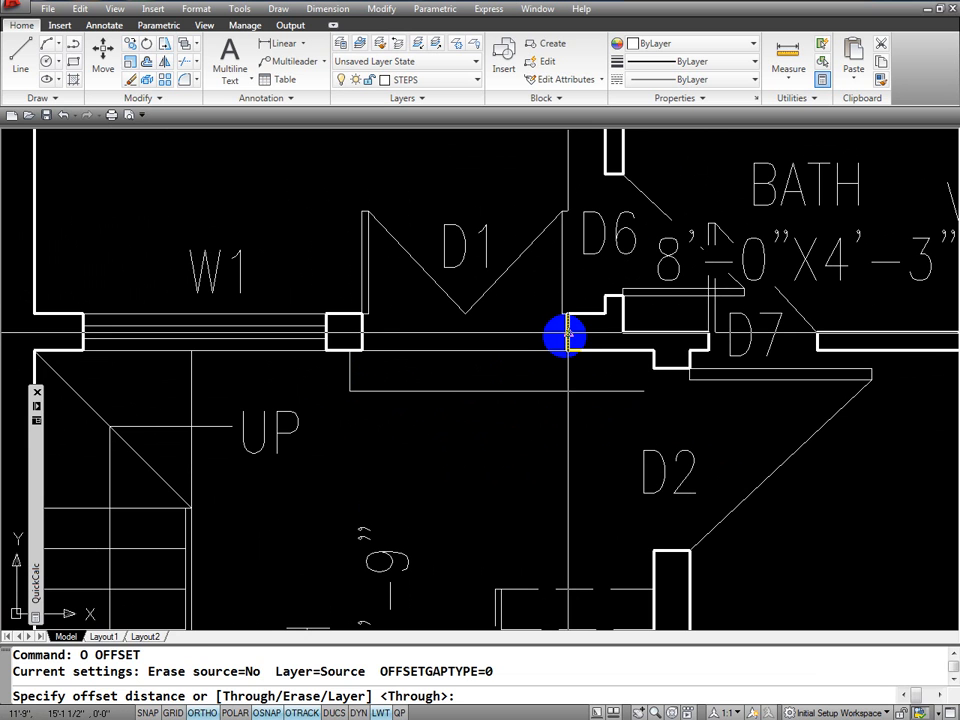
type("3")
key("Return")
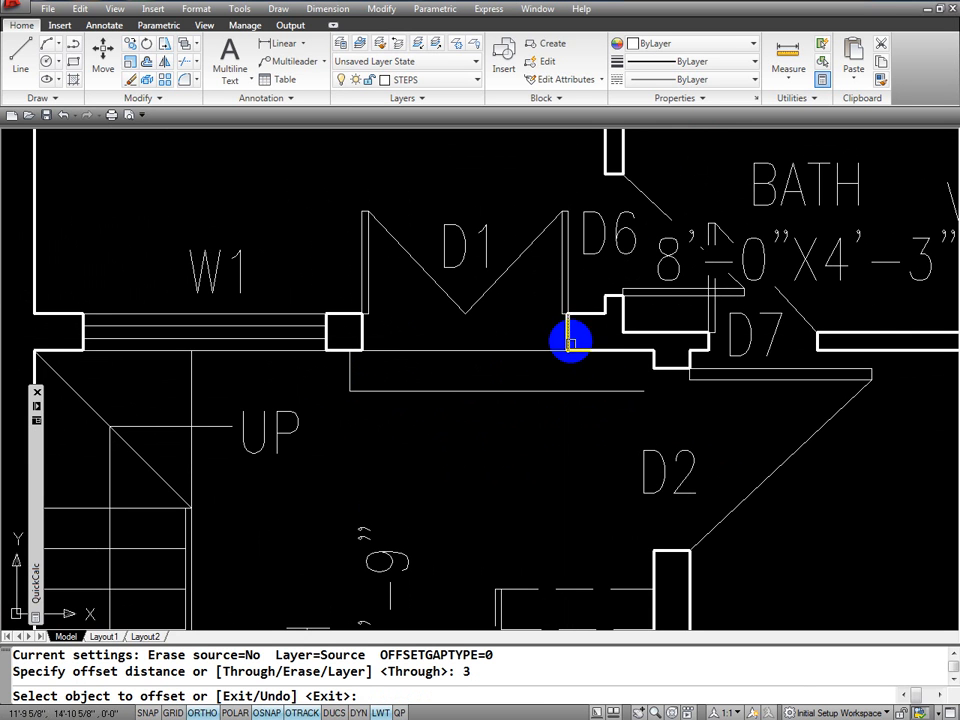
key("Escape")
key("Escape")
type("l")
key("Return")
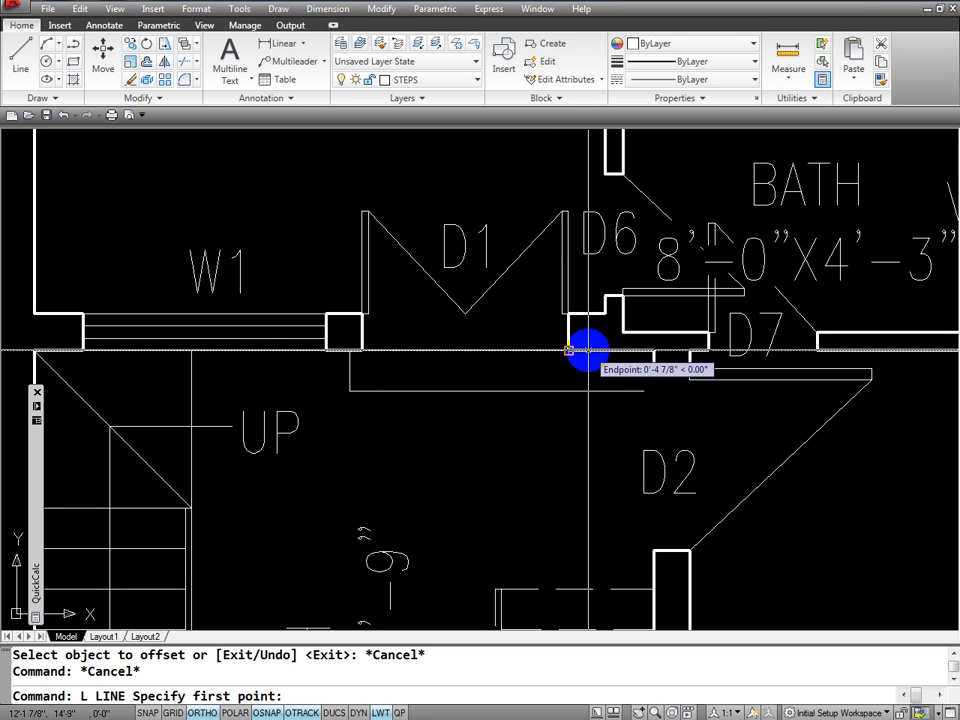
type("3")
key("Return")
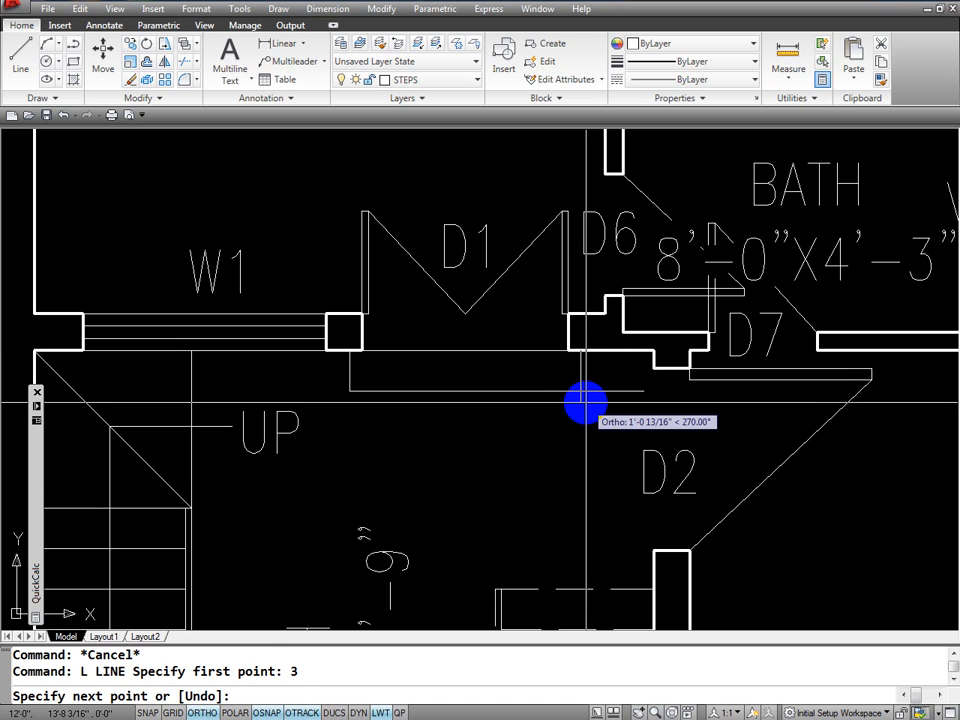
key("Escape")
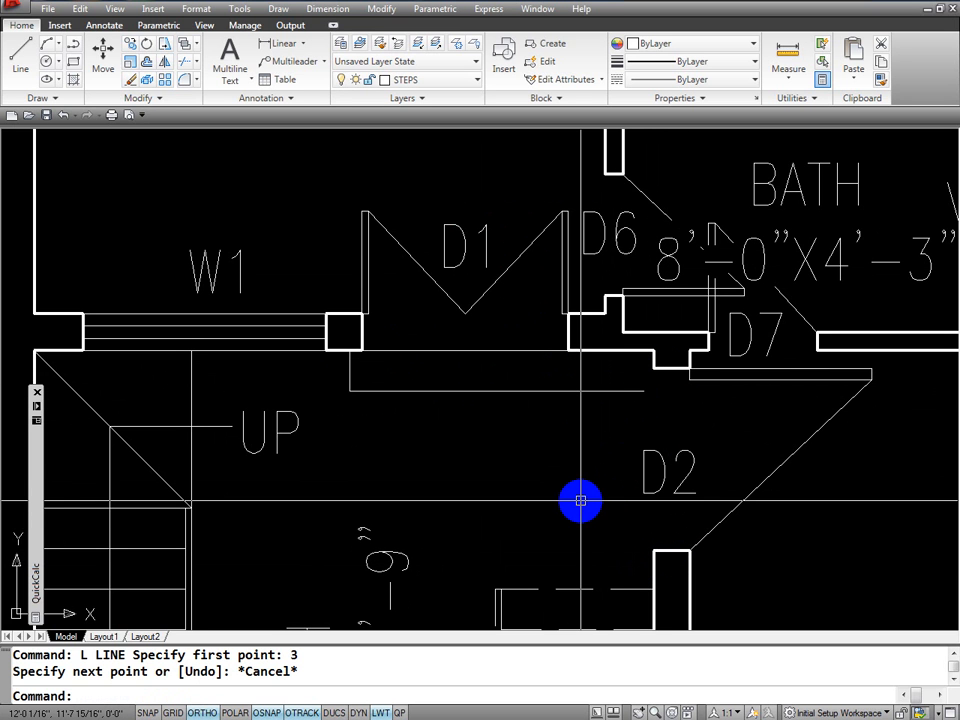
key("Escape")
key("Escape")
Draw the side step outline from 3" below the wall corner under door D2: 10" left, then up perpendicular to the horizontal step line.
type("L")
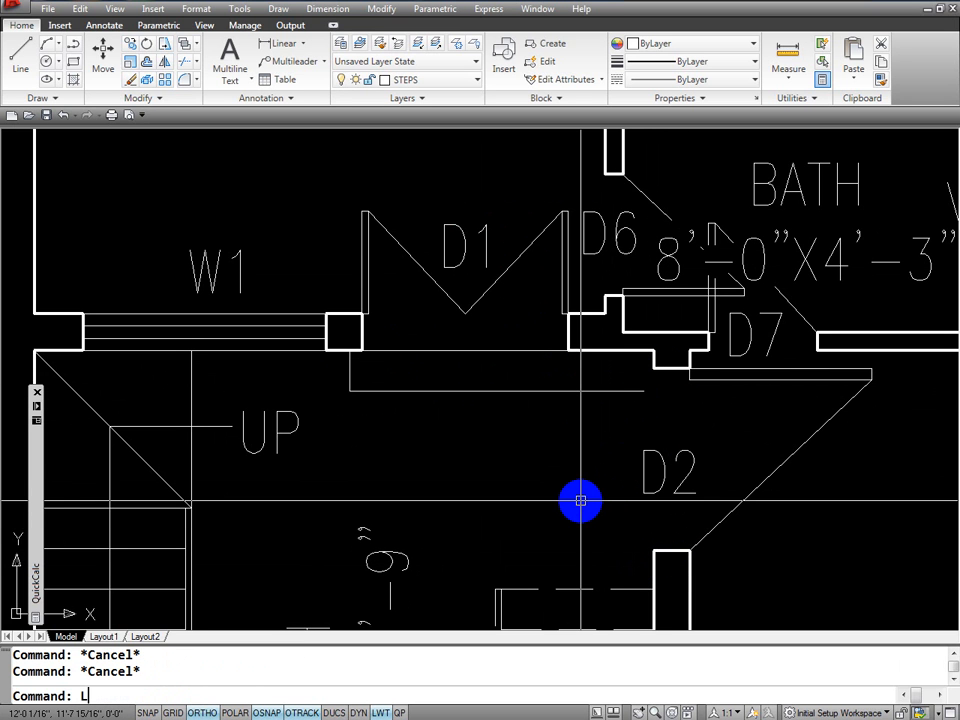
key("Return")
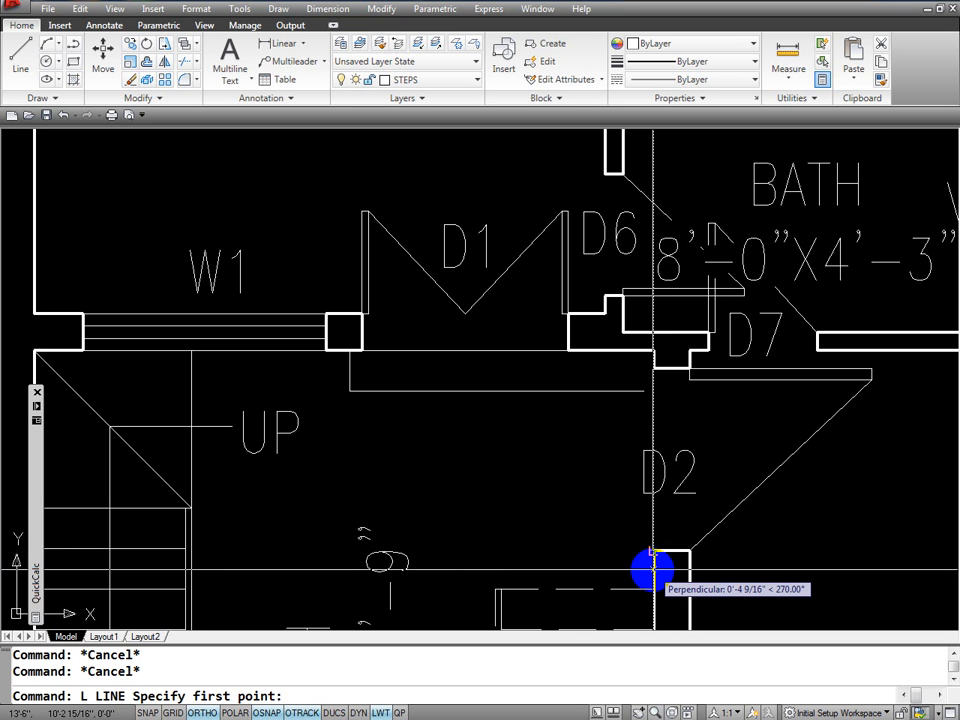
type("3")
key("Return")
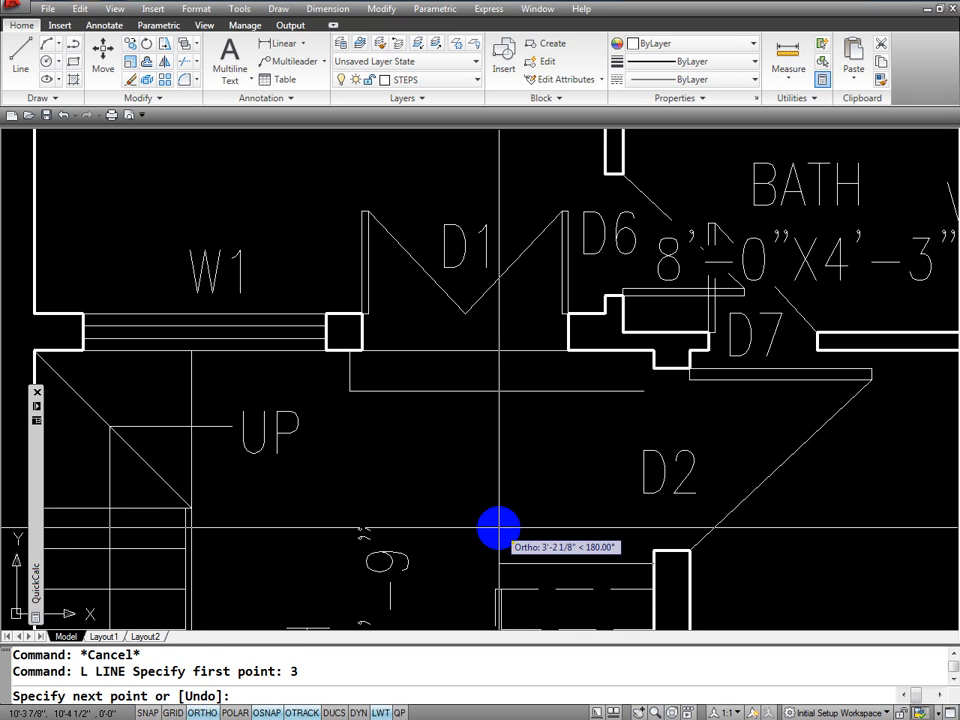
type("10")
key("Return")
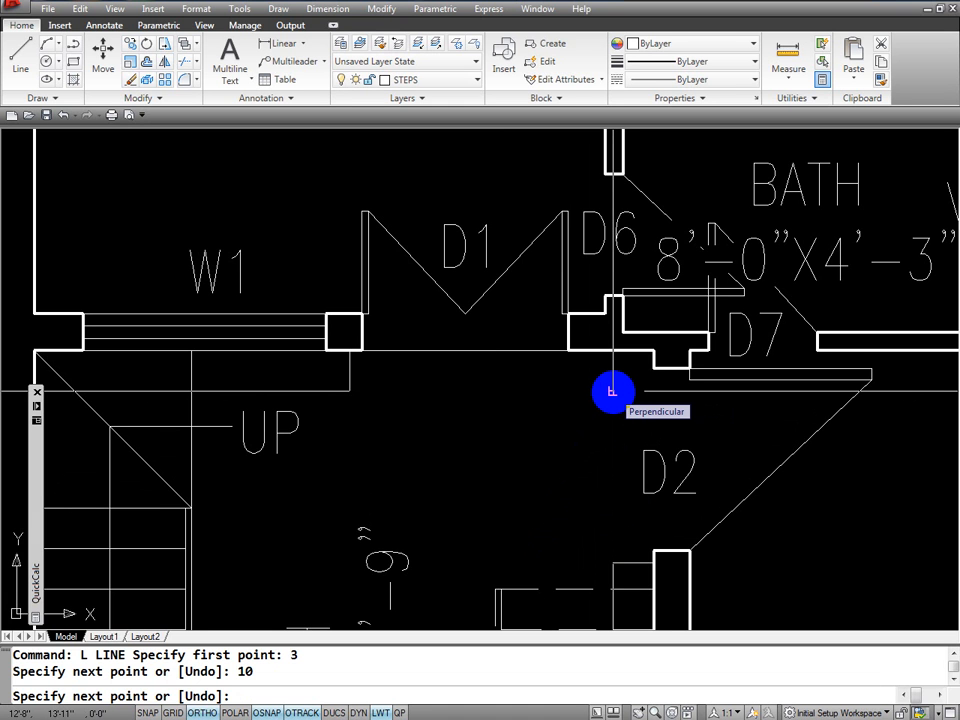
left_click(612, 391)
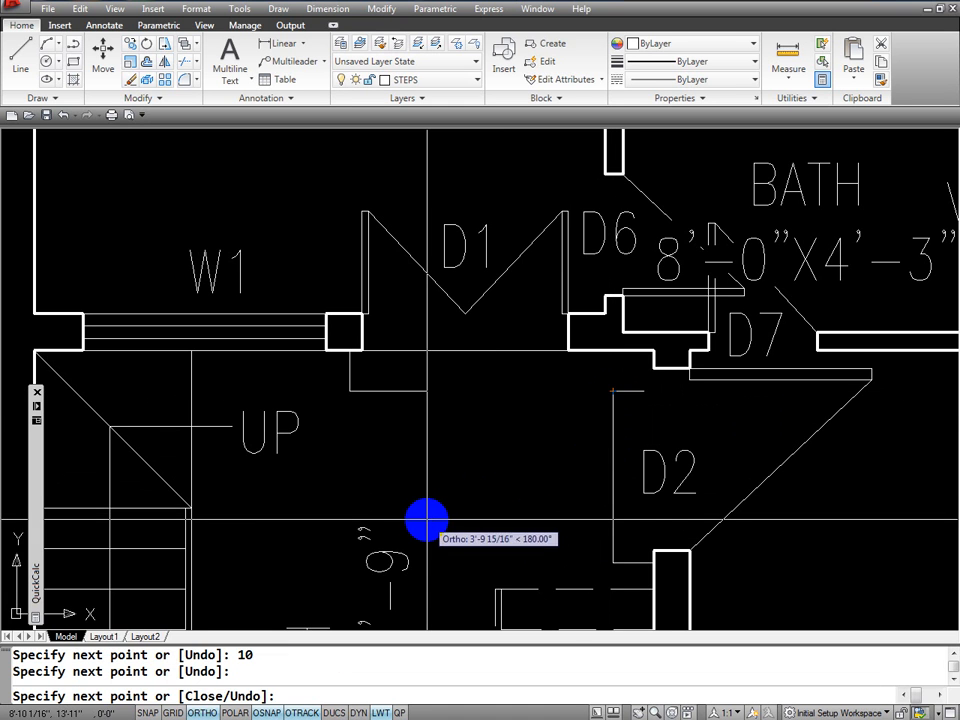
key("Escape")
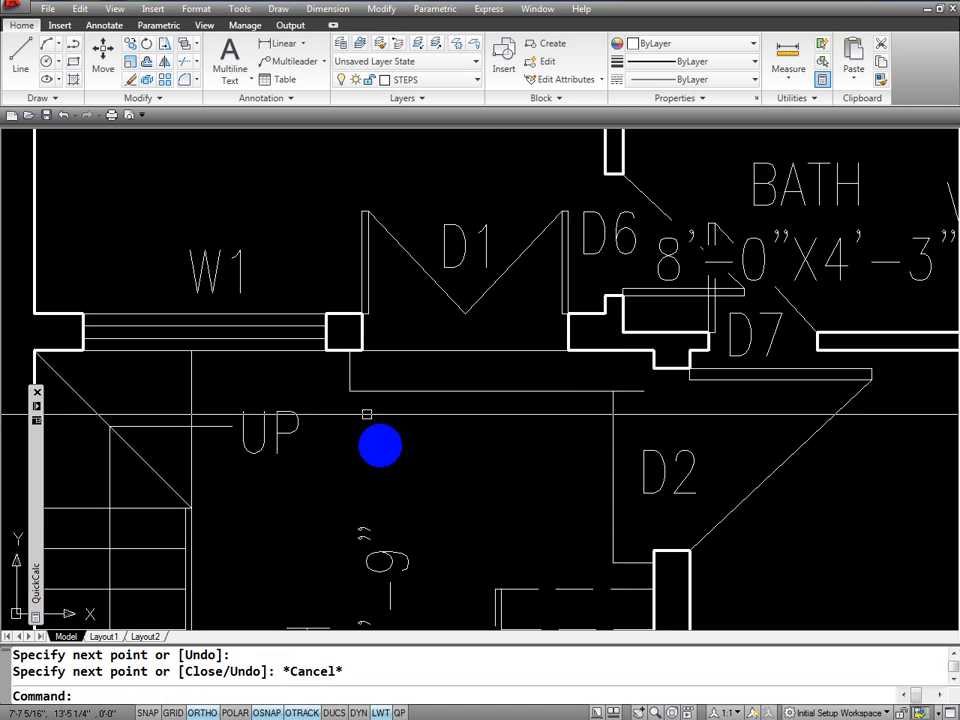
Check which object snap modes are active in the drafting settings, leaving them as they are.
left_click(246, 15)
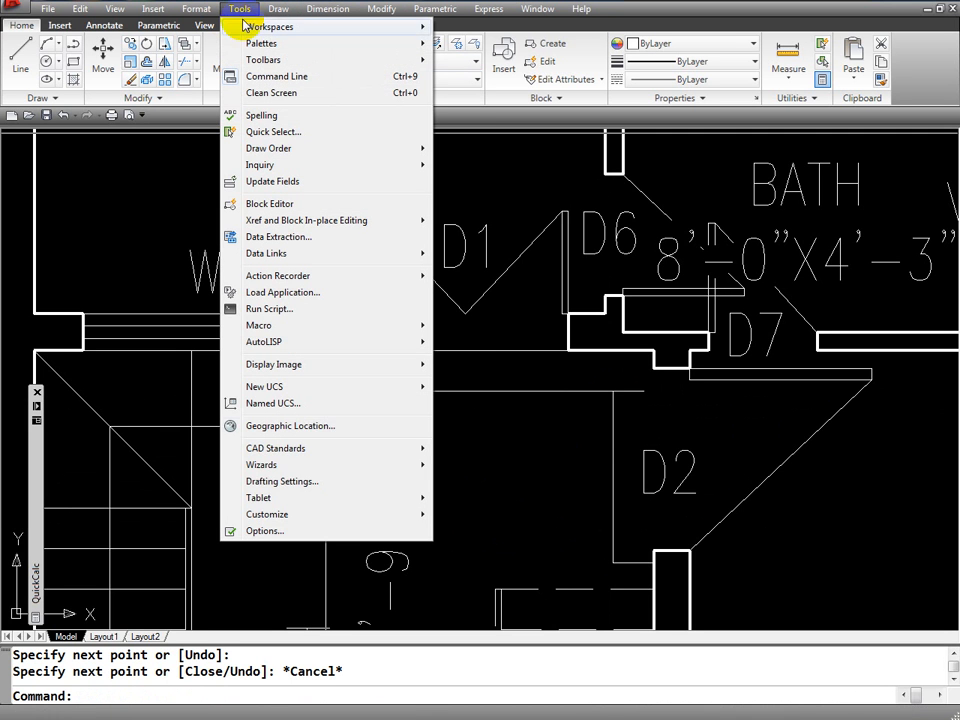
left_click(293, 481)
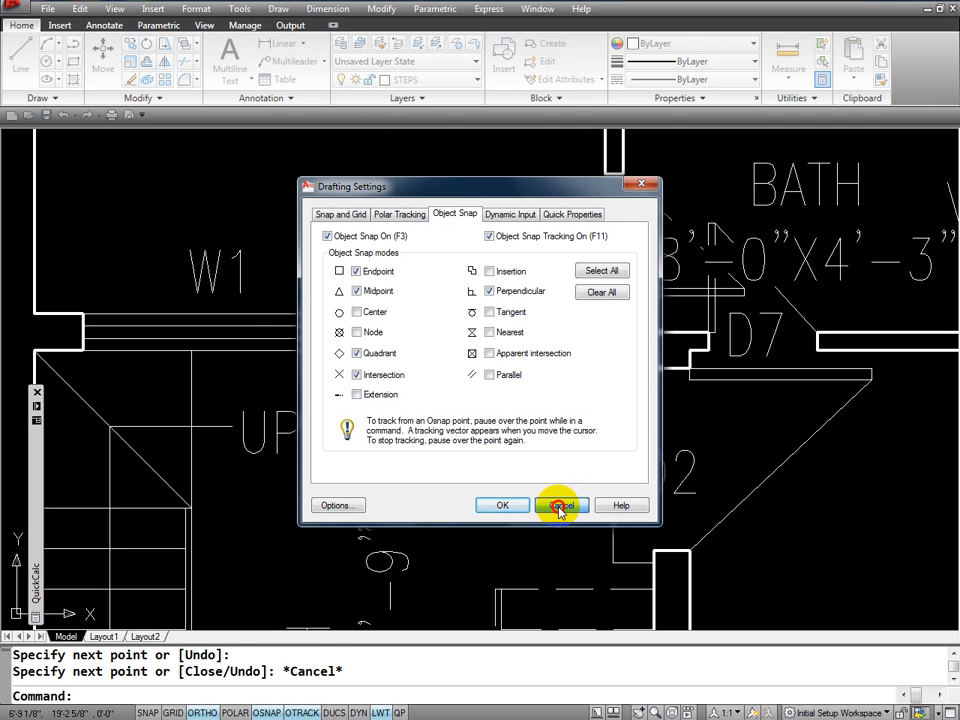
left_click(560, 505)
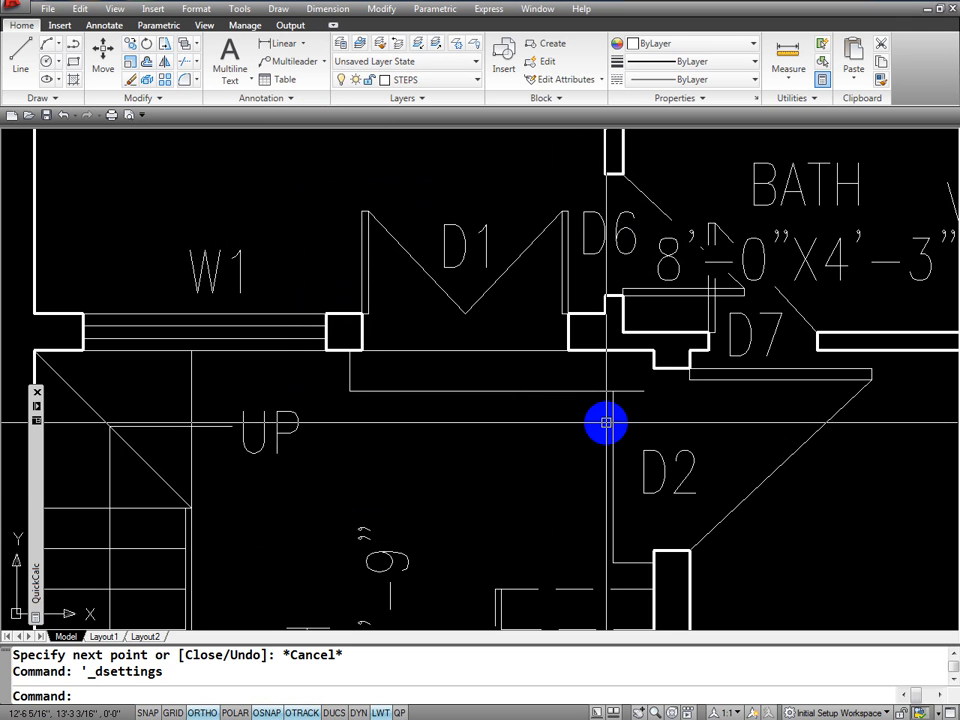
Erase the vertical line of the side step outline beside door D2.
type("E")
key("Return")
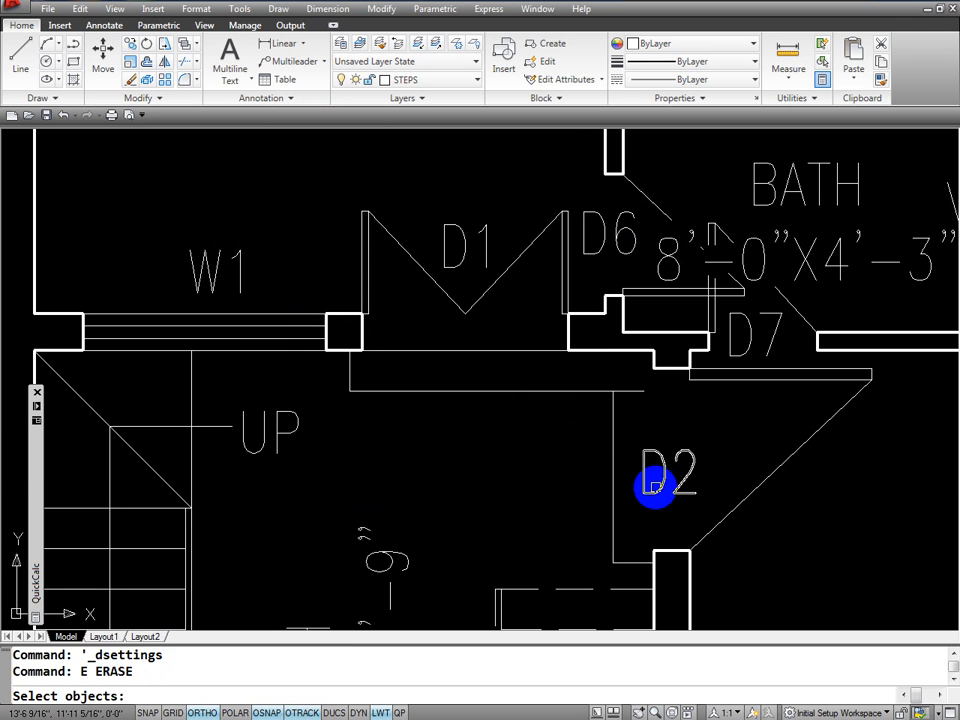
left_click(610, 425)
key("Return")
Draw a line from the free end of the short step line below D2, up perpendicular to the horizontal step line below D1.
type("l")
key("Return")
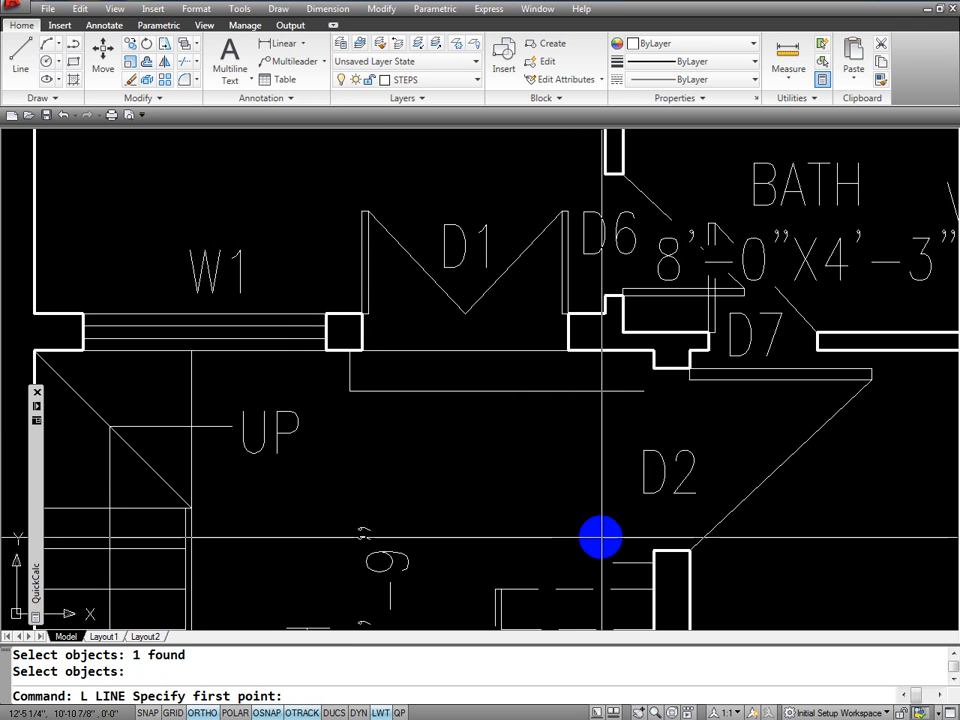
left_click(613, 565)
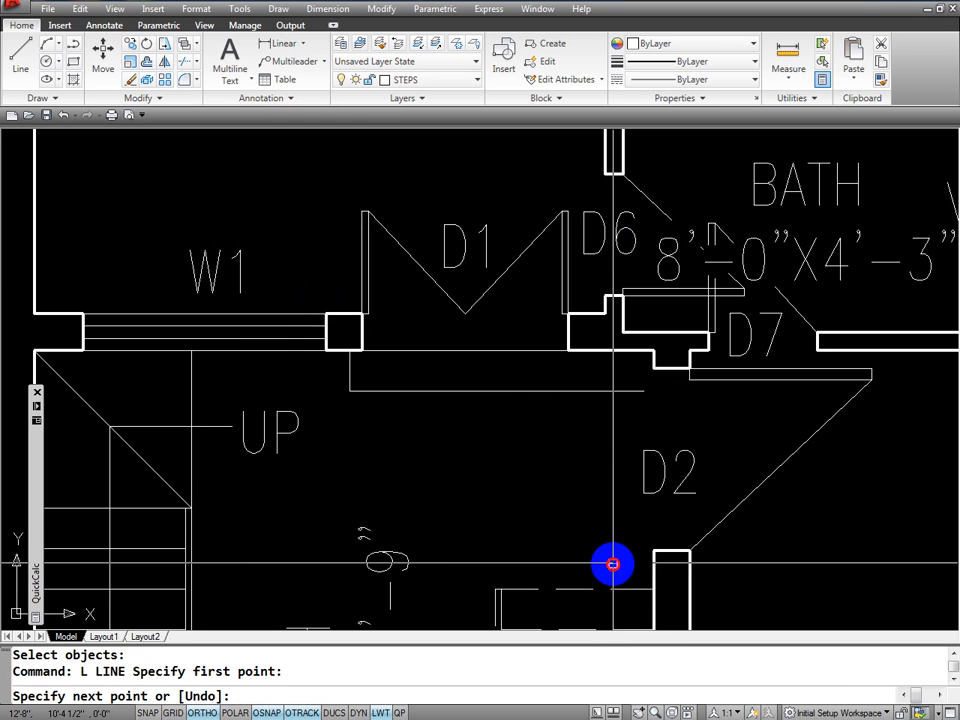
right_click(599, 447, "shift")
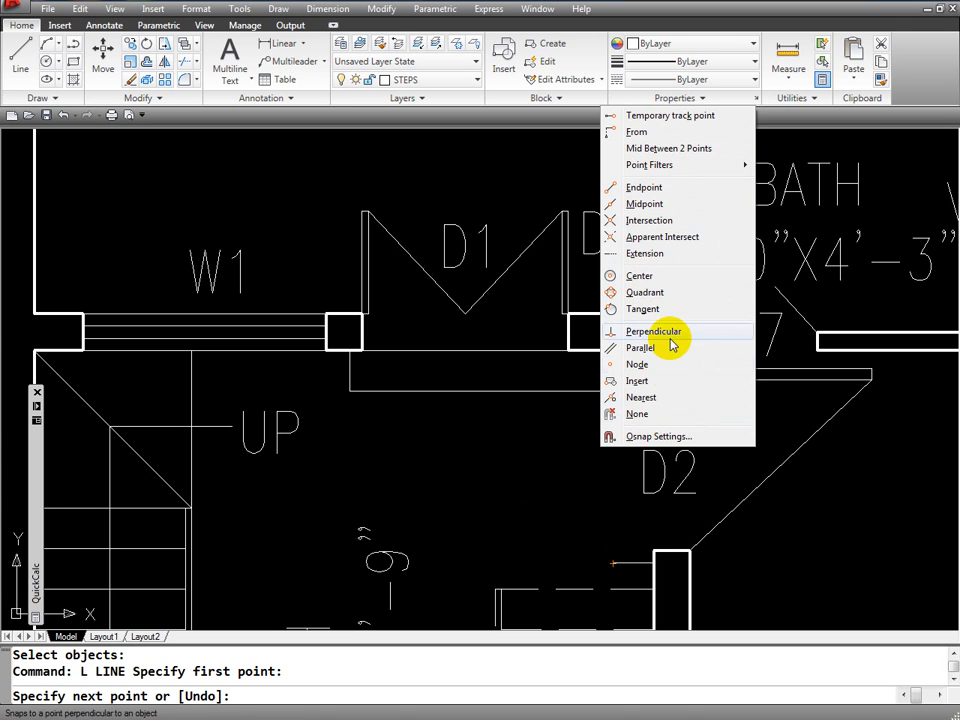
left_click(652, 331)
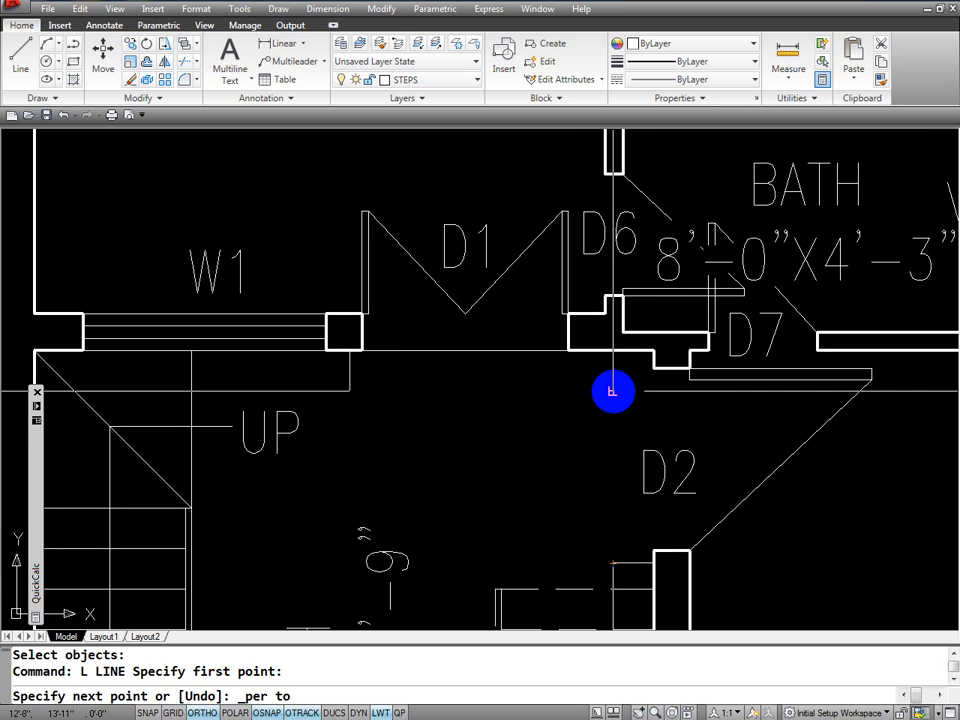
left_click(612, 391)
key("Return")
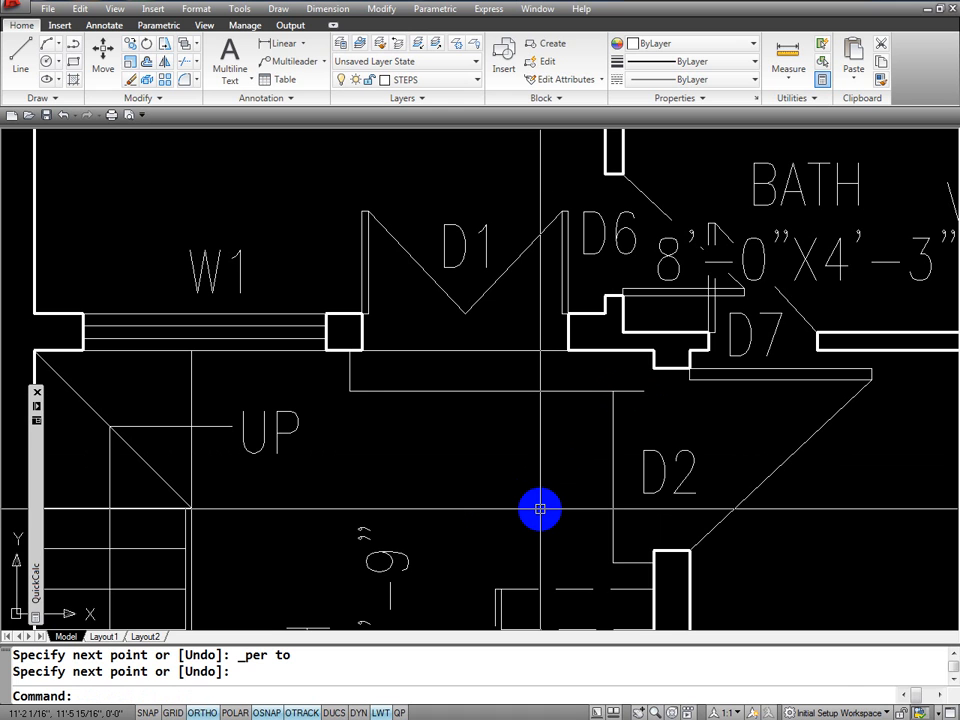
key("Escape")
key("Escape")
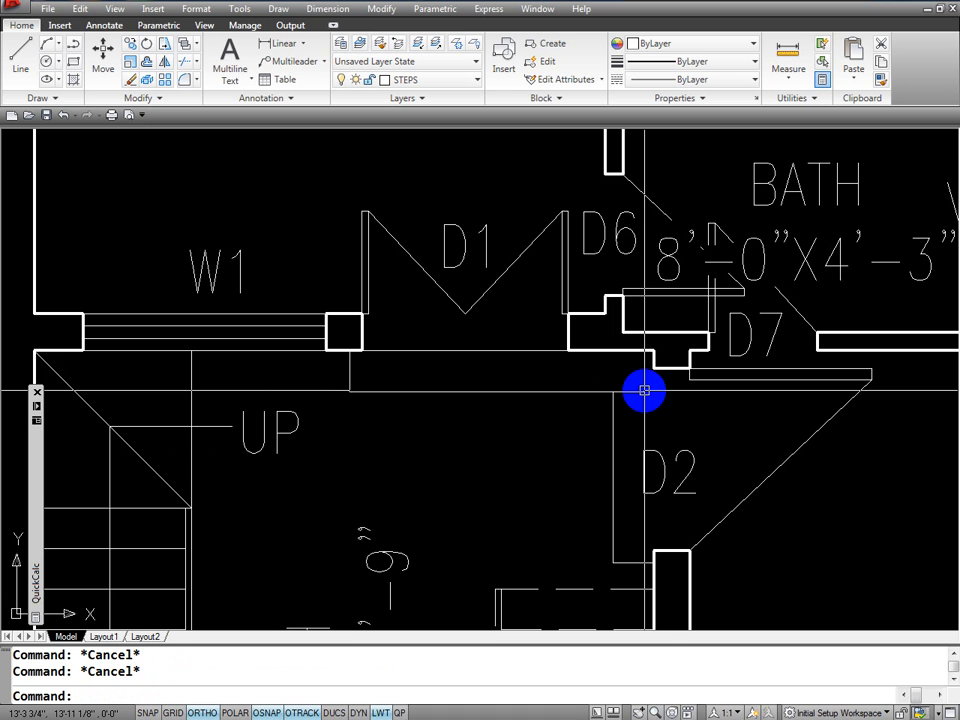
Trim the end of the horizontal step line that overhangs past the vertical step line near D2.
type("TR")
key("Return")
key("Return")
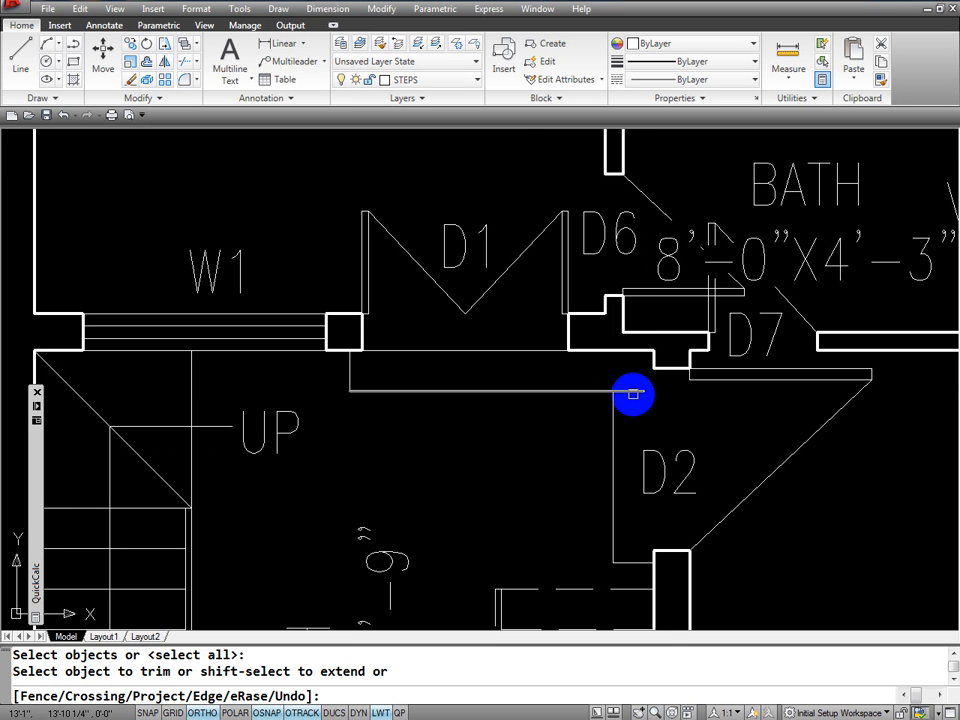
left_click(633, 394)
key("Escape")
key("Escape")
key("Escape")
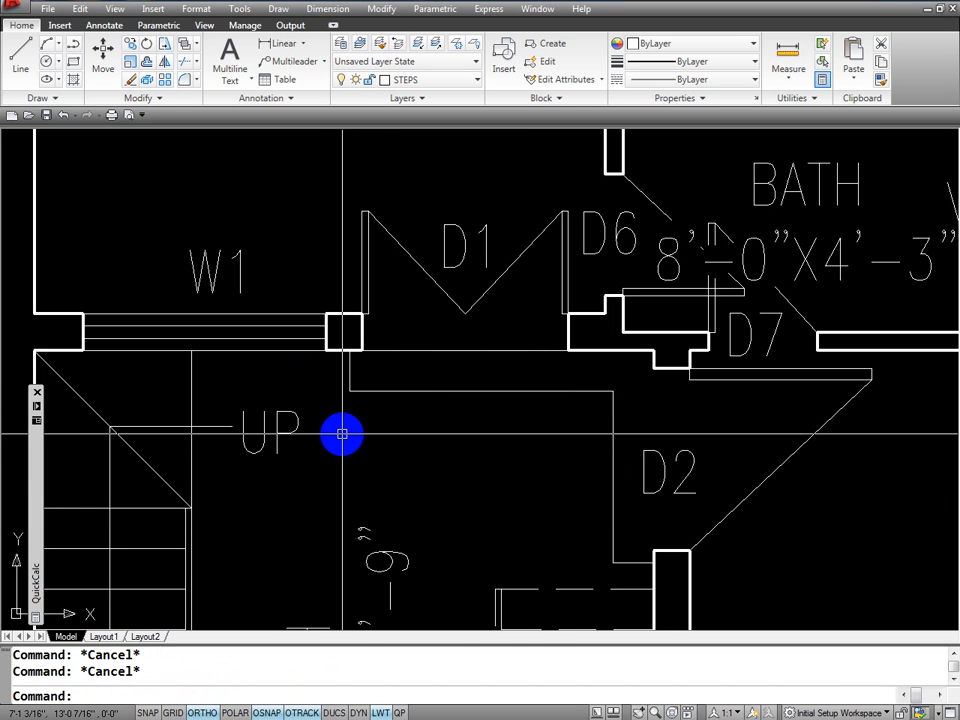
type("O")
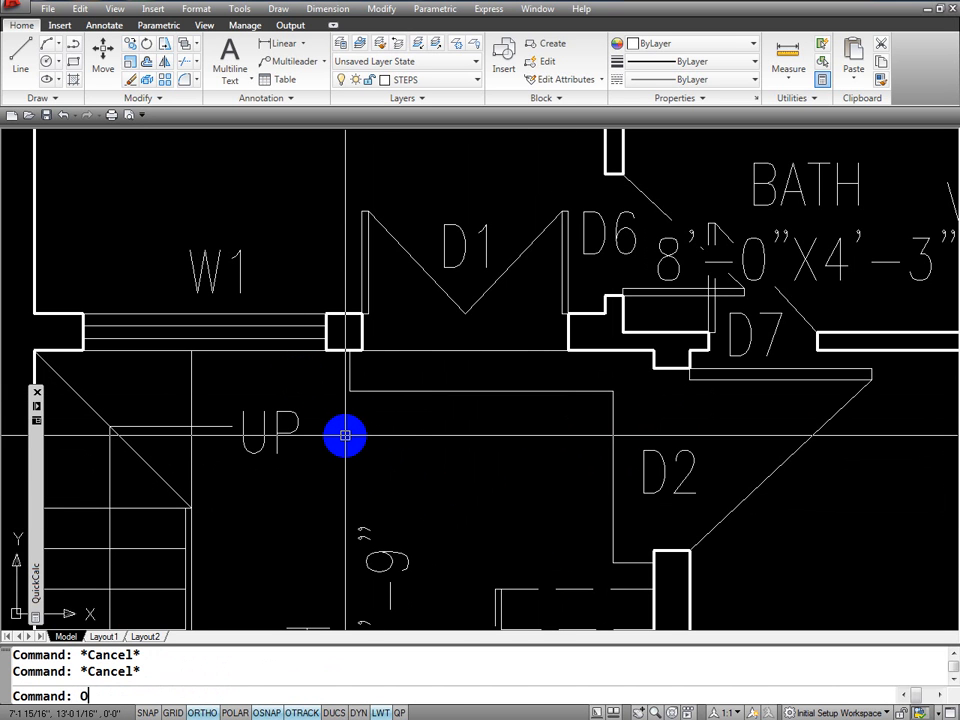
key("Escape")
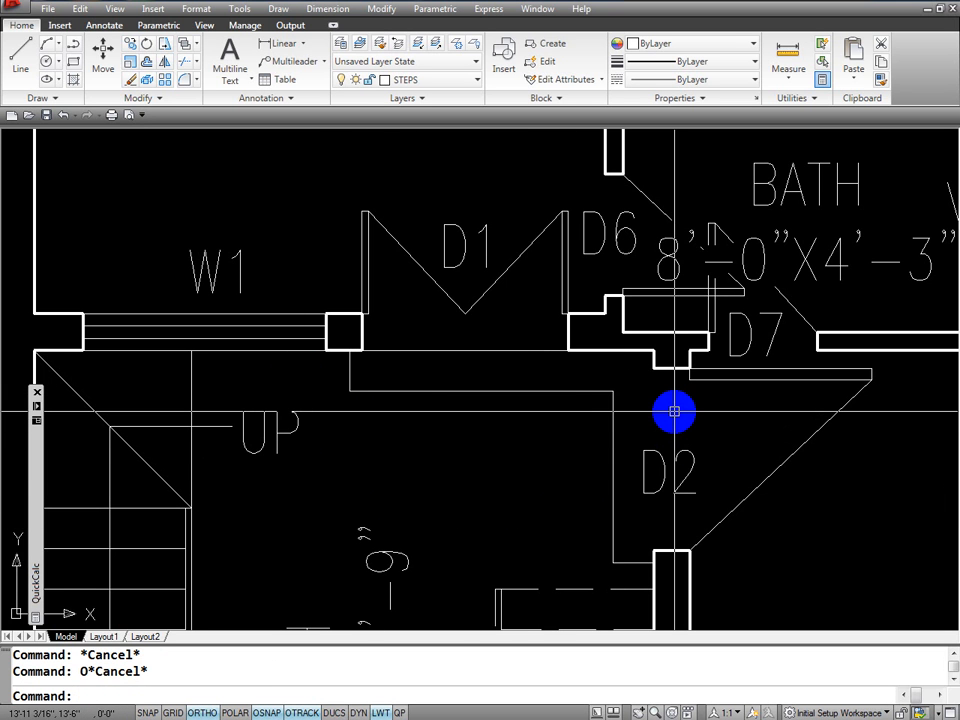
type("M")
key("Return")
key("Escape")
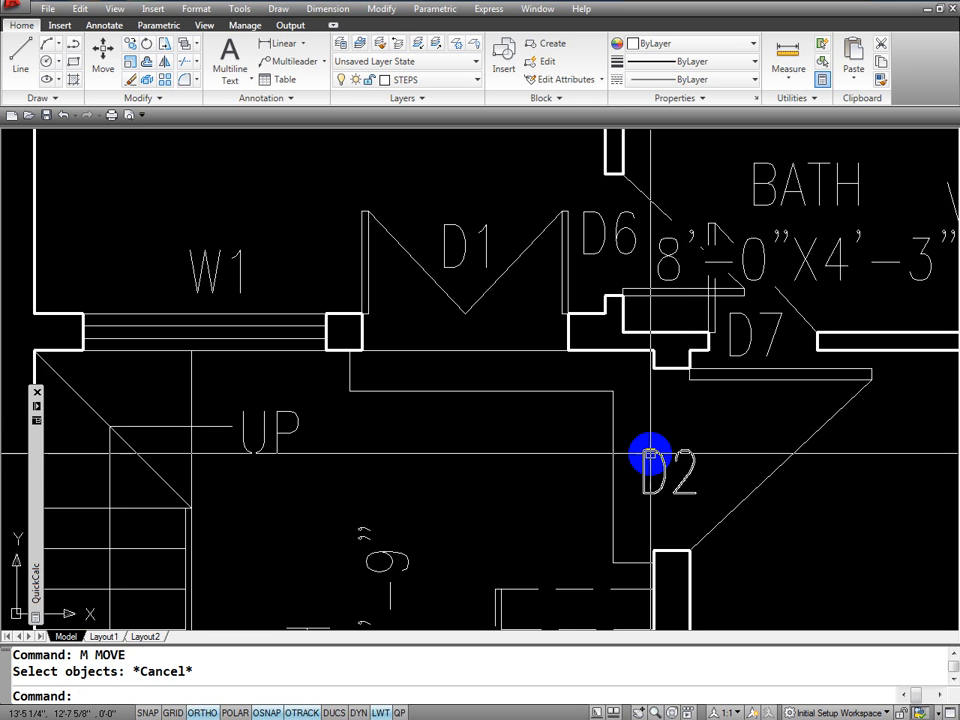
left_click(381, 10)
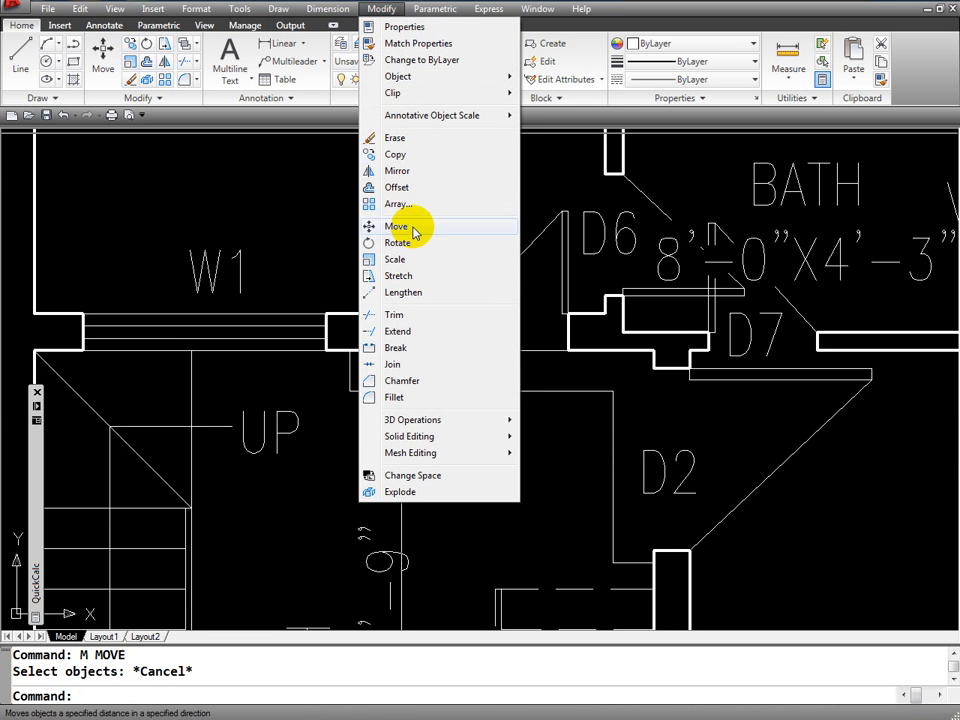
key("Escape")
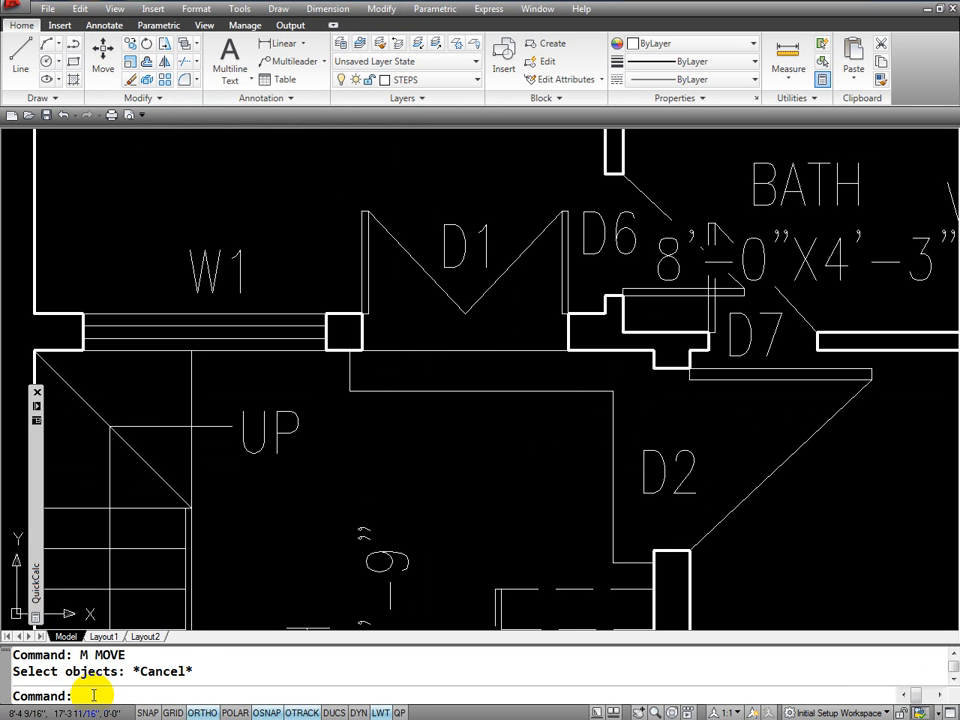
Move the D2 label horizontally into the door swing, clear of the door opening.
type("M")
key("Return")
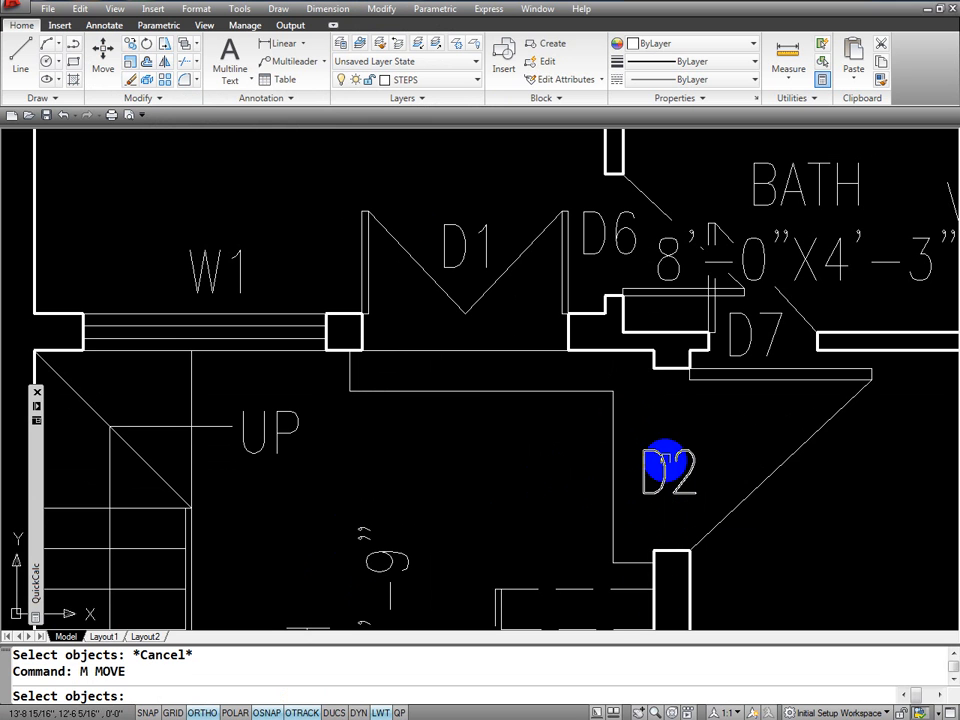
left_click(665, 460)
key("Return")
left_click(665, 424)
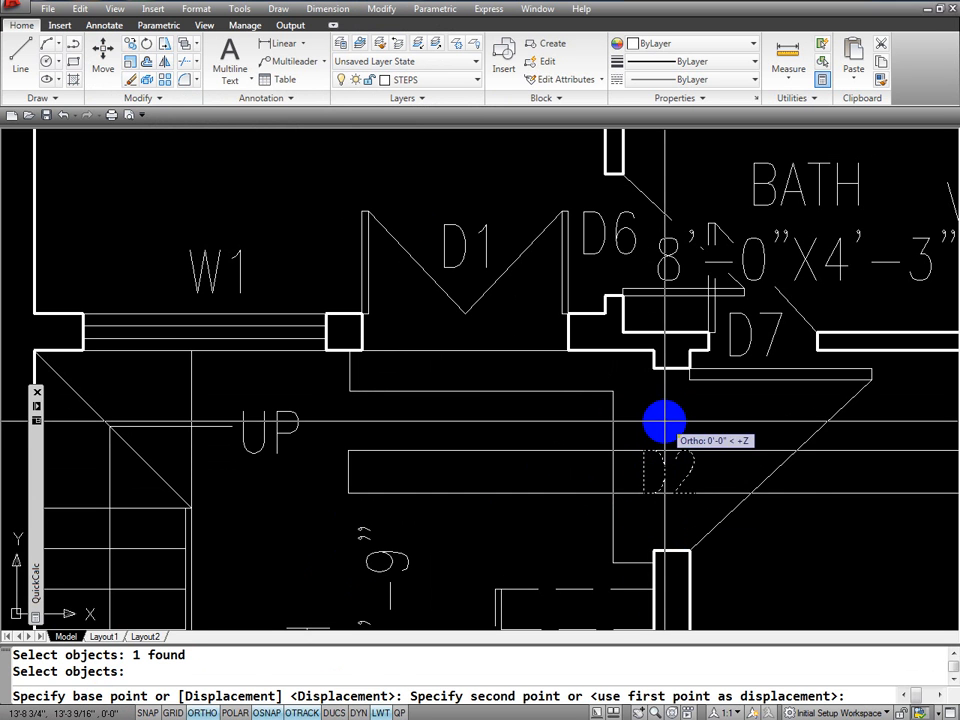
left_click(713, 419)
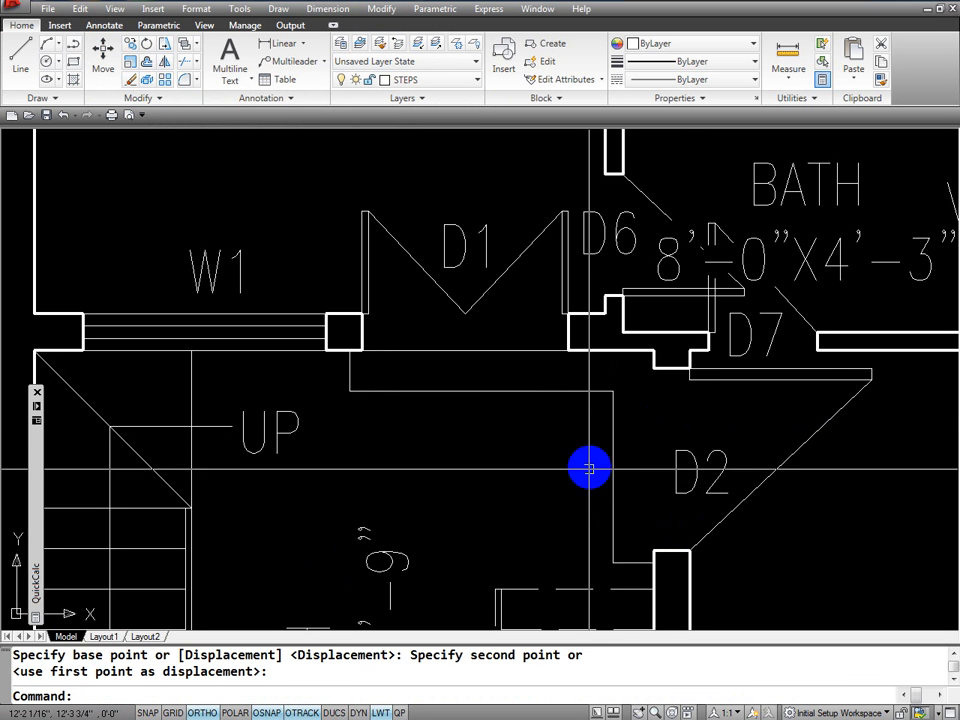
key("Escape")
key("Escape")
Draw a line across the door D2 opening, joining the porch-side corners of the walls above and below it.
type("L")
key("Return")
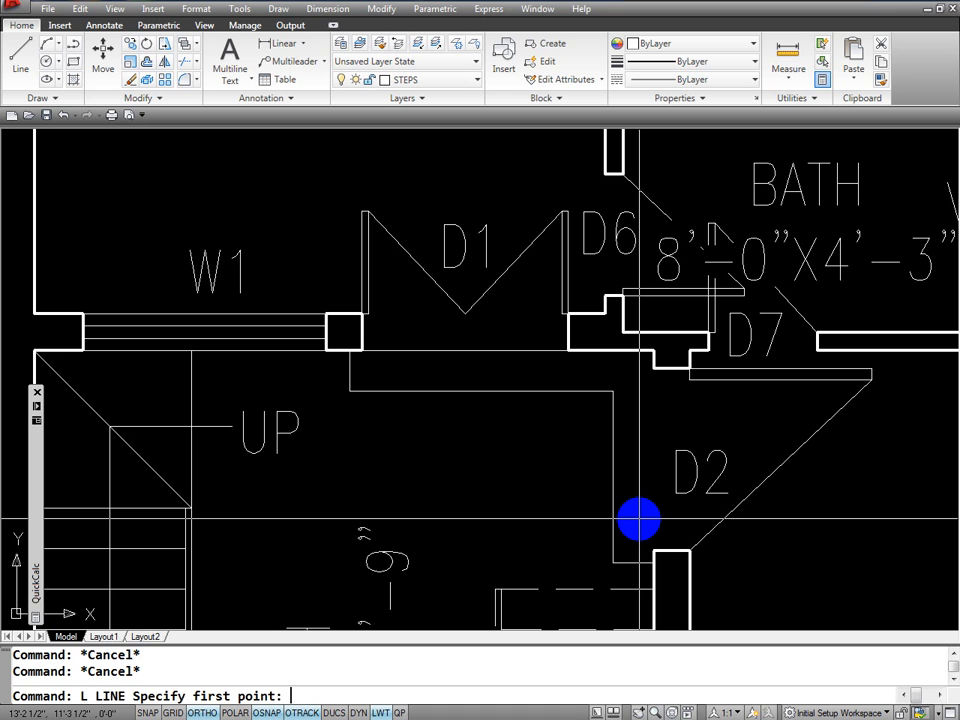
key("Escape")
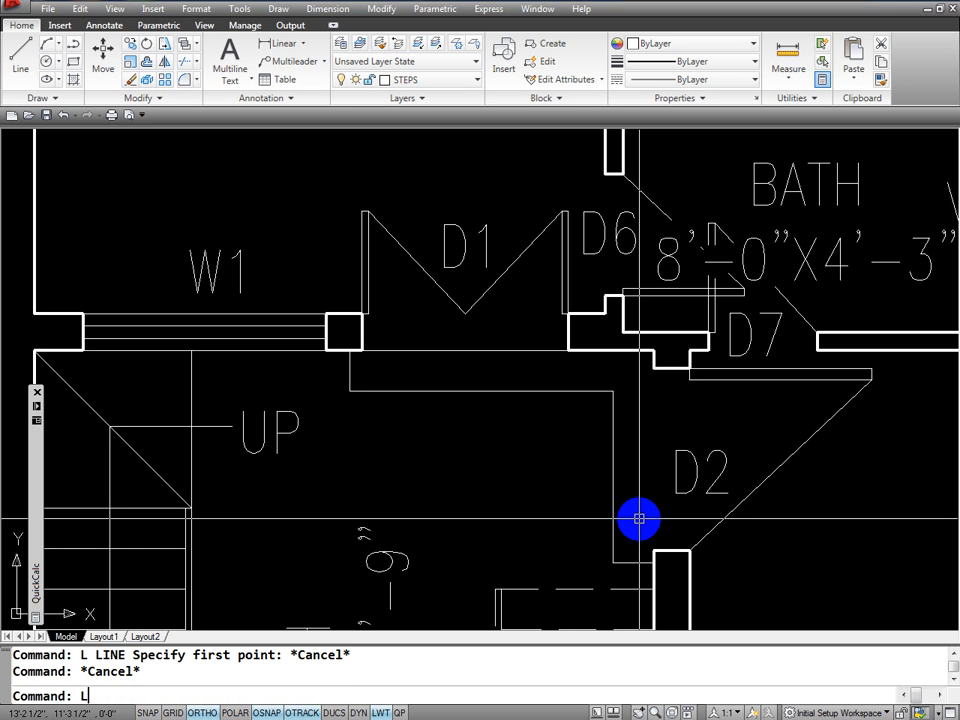
key("Return")
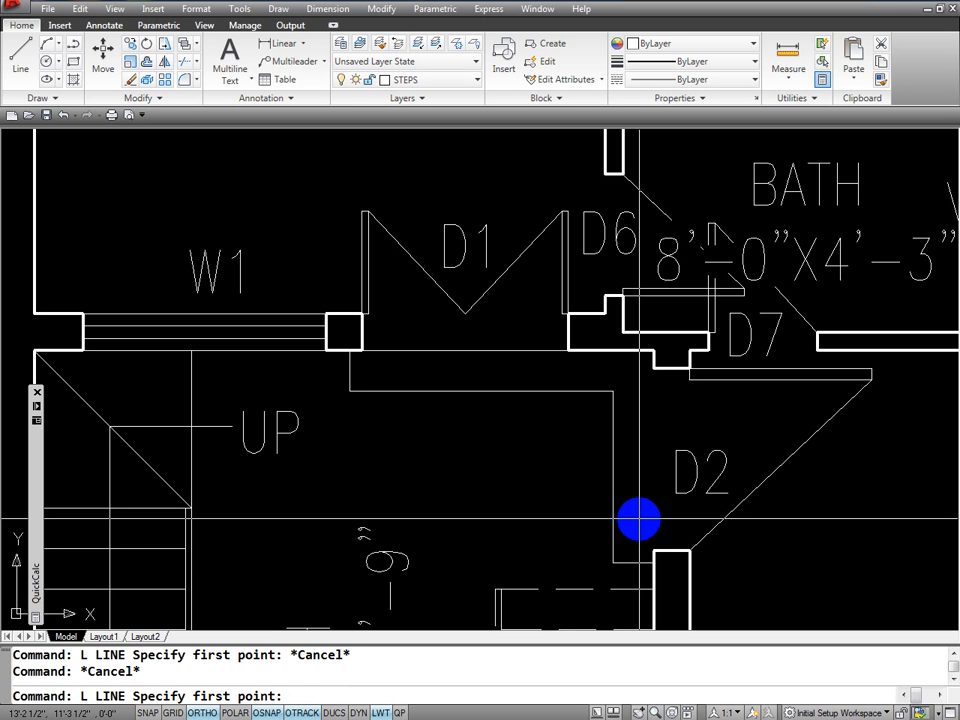
left_click(653, 368)
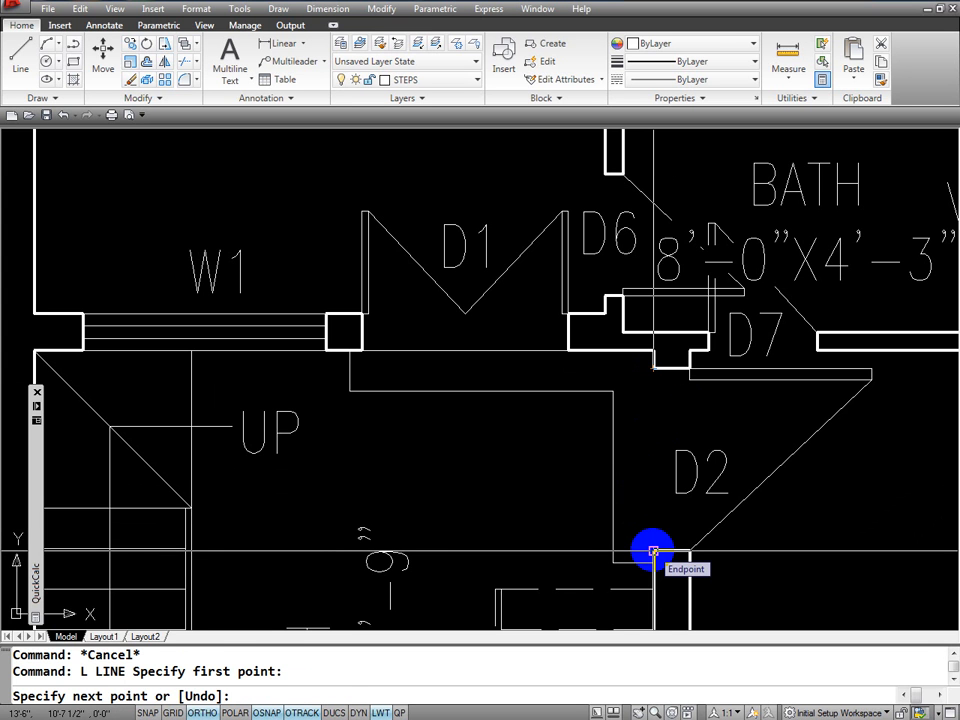
left_click(653, 551)
key("Return")
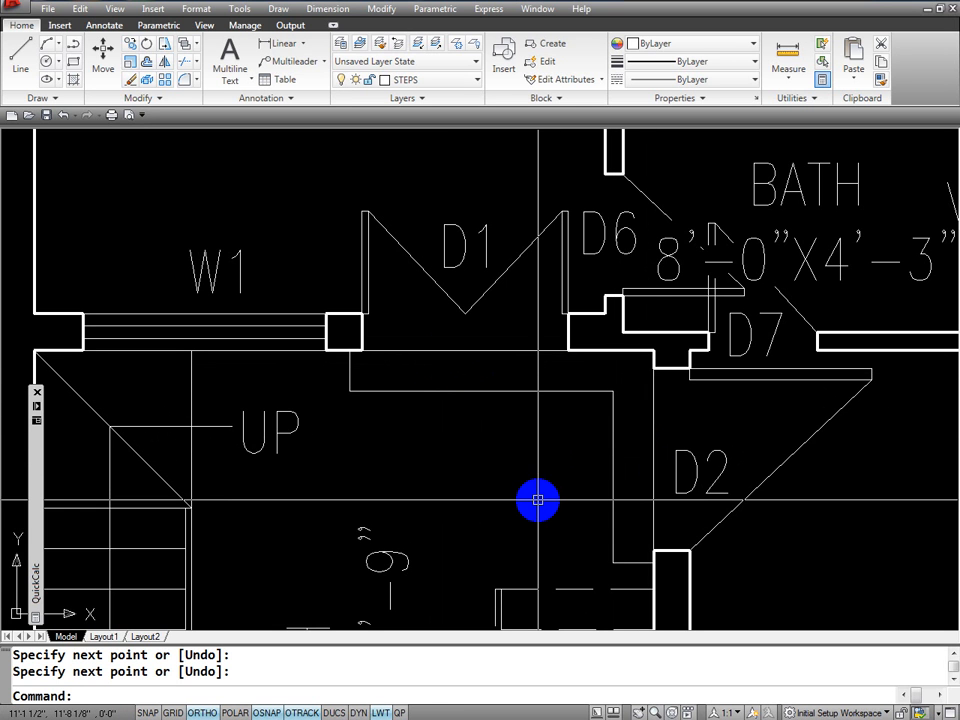
Offset the horizontal and vertical step lines 10" outward into the porch for the second step.
key("Return")
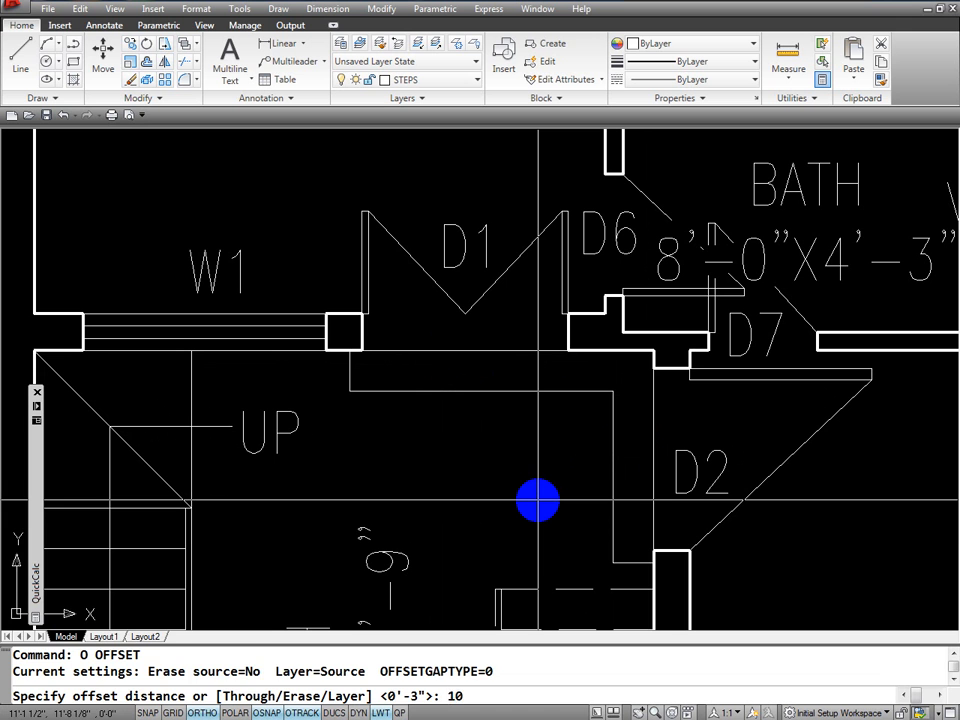
key("Return")
left_click(464, 389)
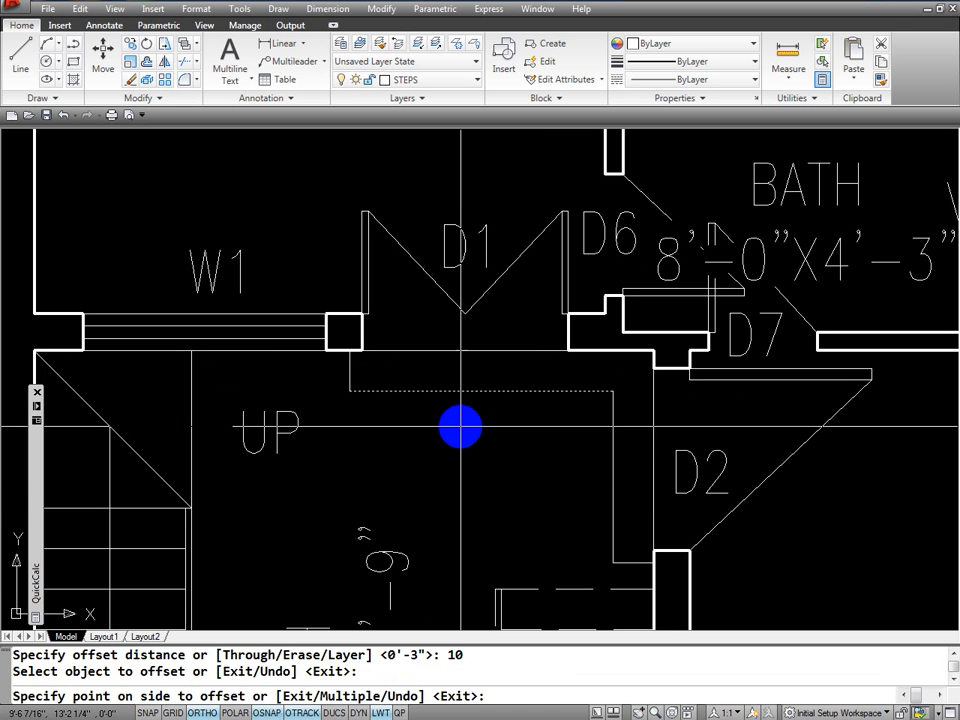
left_click(460, 428)
left_click(613, 465)
left_click(547, 483)
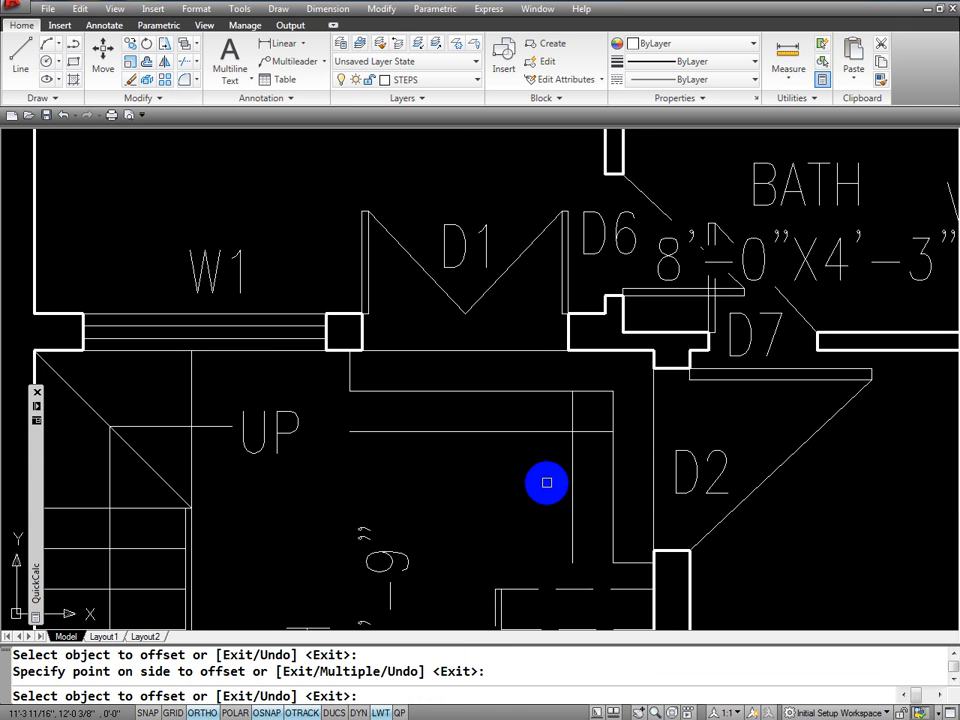
key("Escape")
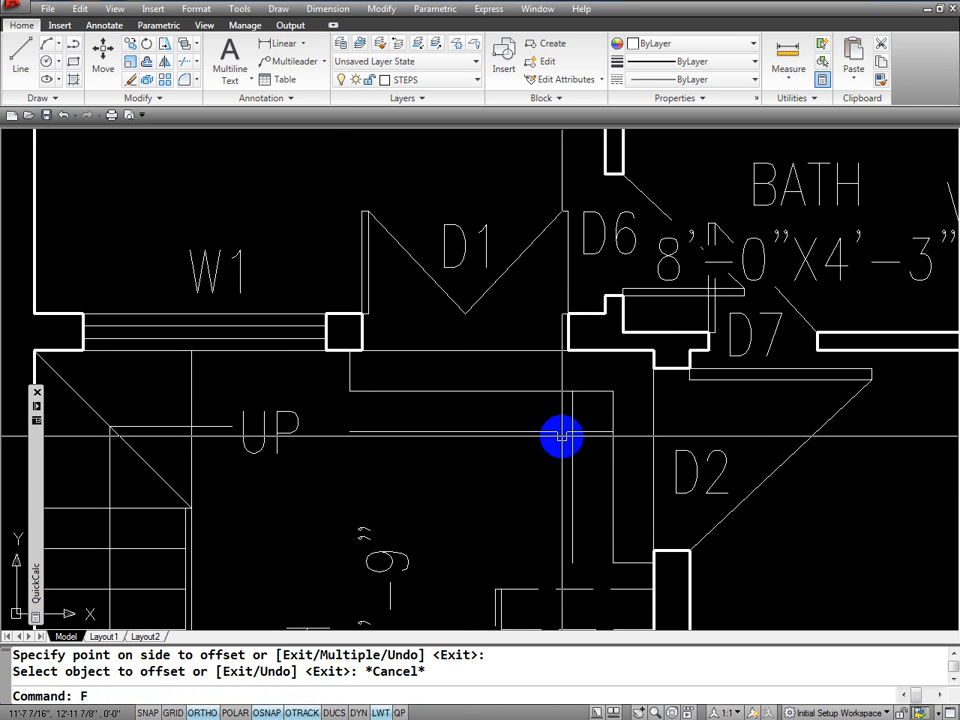
Fillet the second step's corner and both its ends to the outline's side lines with radius 0, using the Multiple option.
type("F")
key("Return")
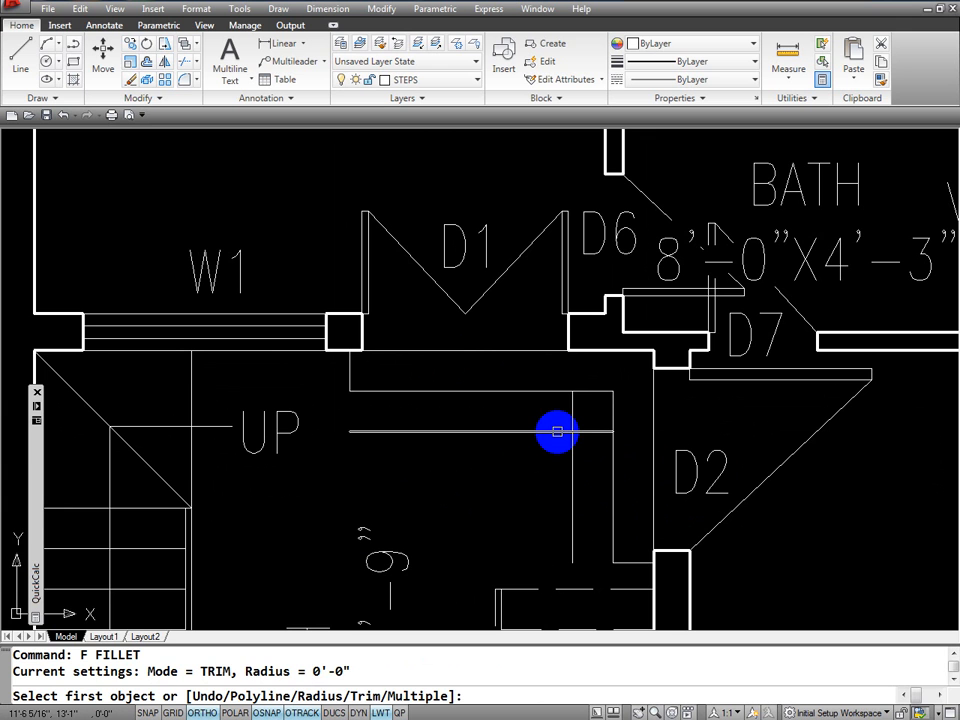
type("M")
key("Return")
left_click(557, 431)
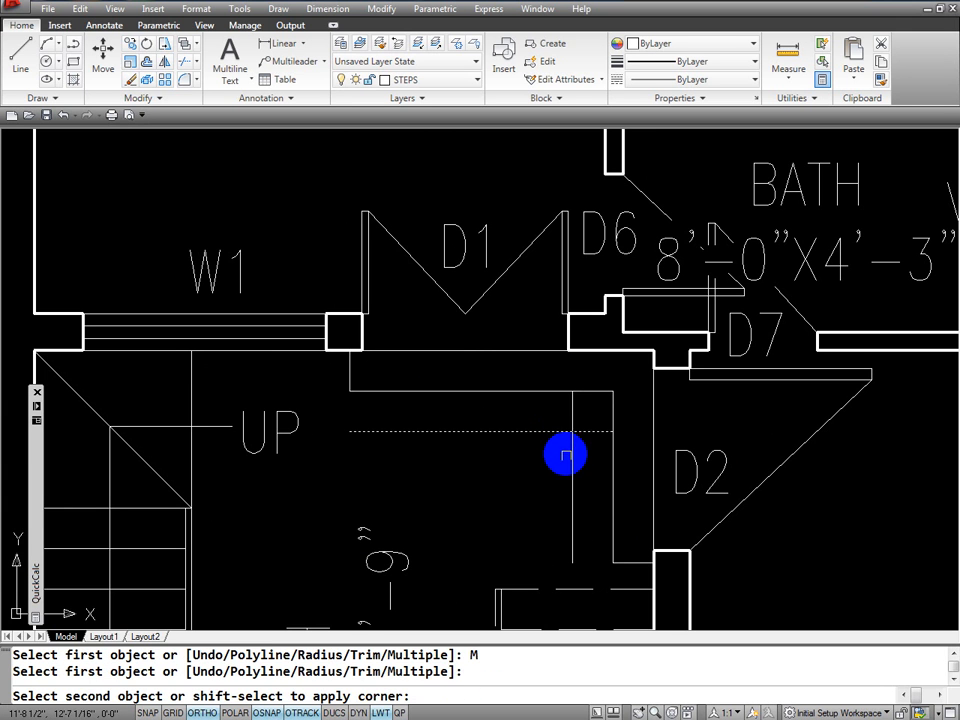
left_click(572, 462)
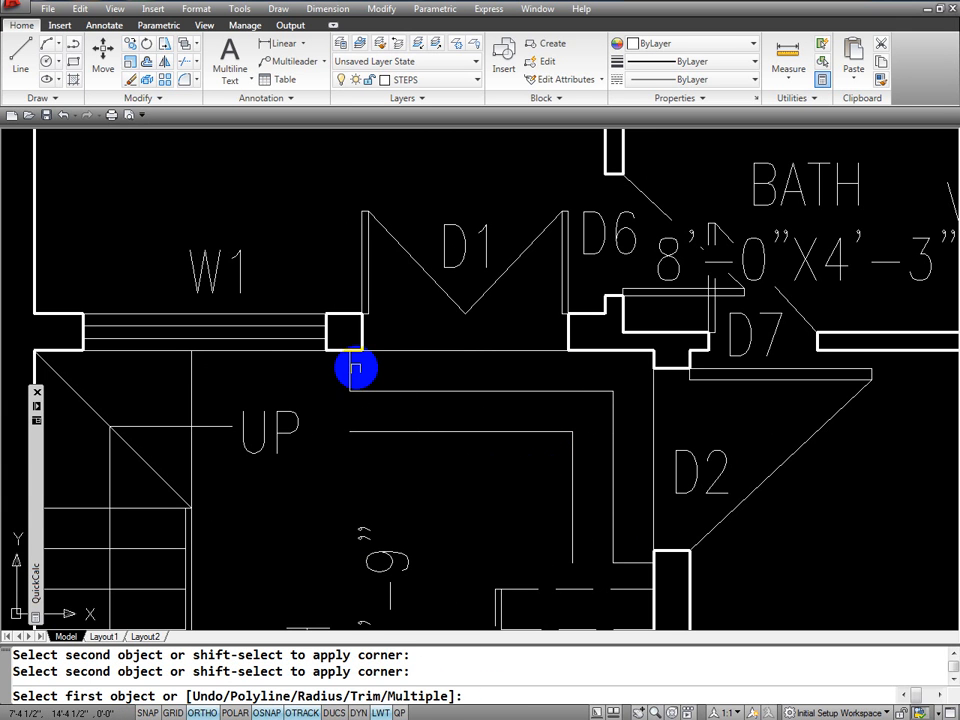
left_click(349, 374)
left_click(403, 431)
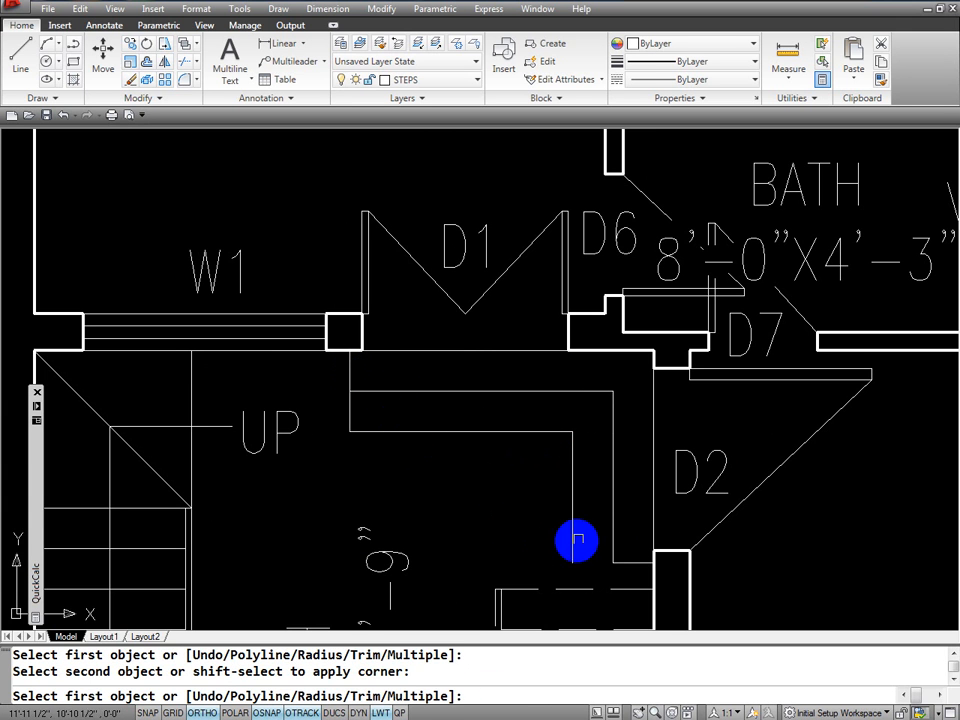
left_click(571, 493)
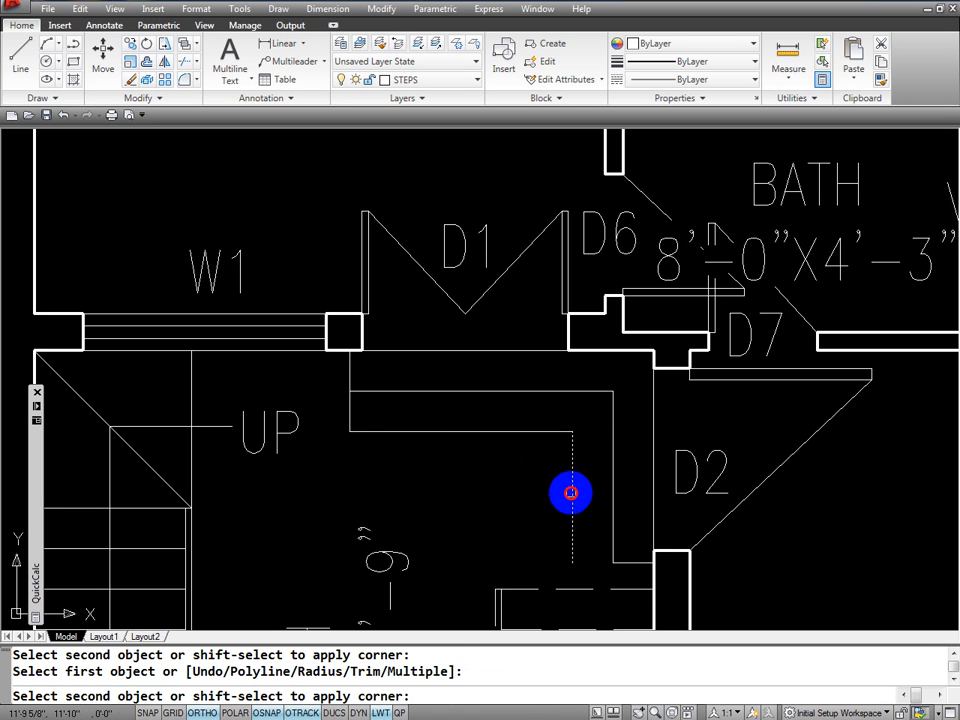
left_click(637, 565)
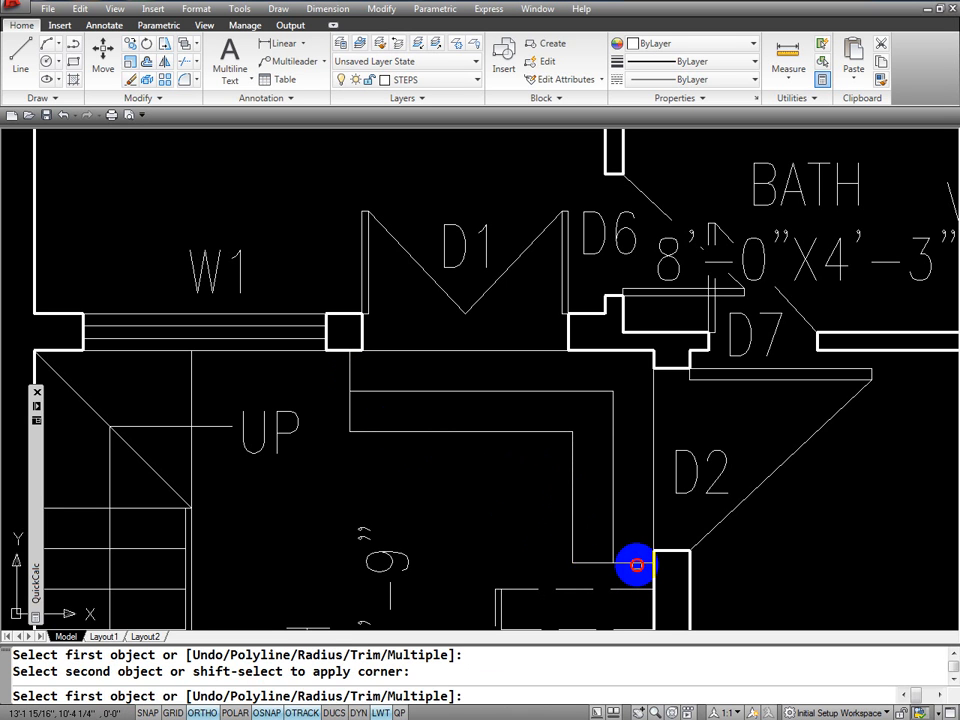
key("Escape")
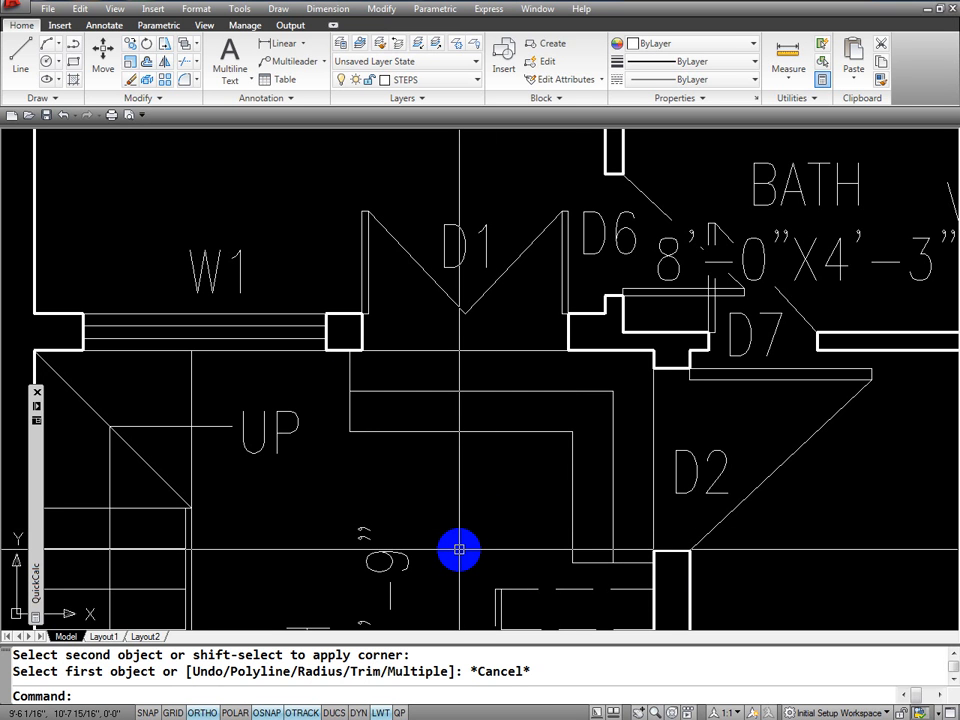
Copy the stair's UP label onto the horizontal porch step below door D1, with Ortho off.
type("O")
key("Return")
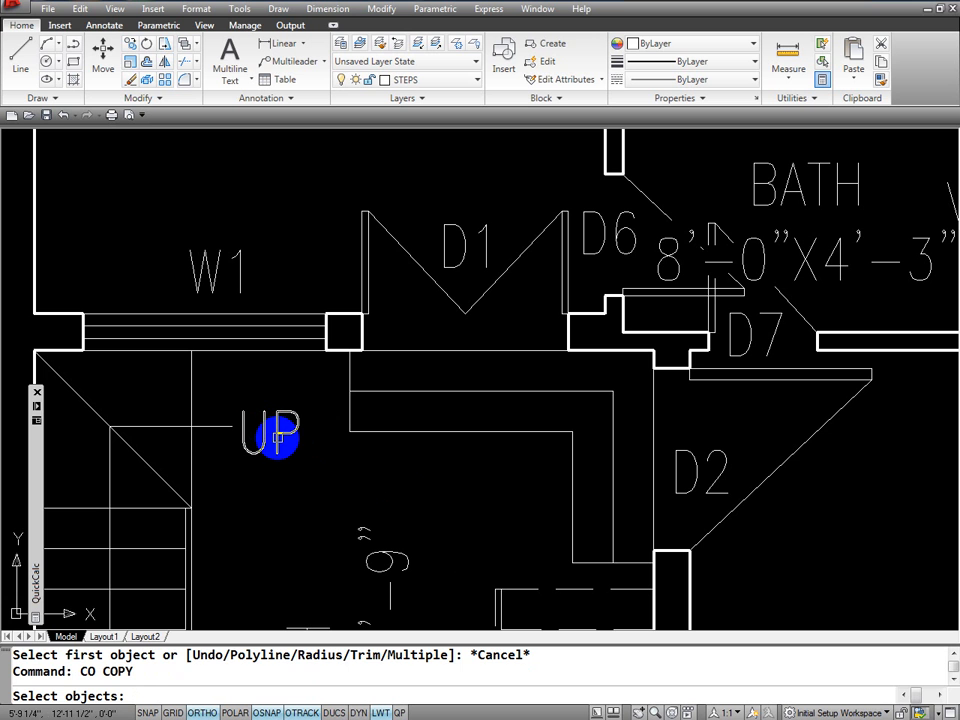
left_click(279, 437)
key("Return")
left_click(266, 429)
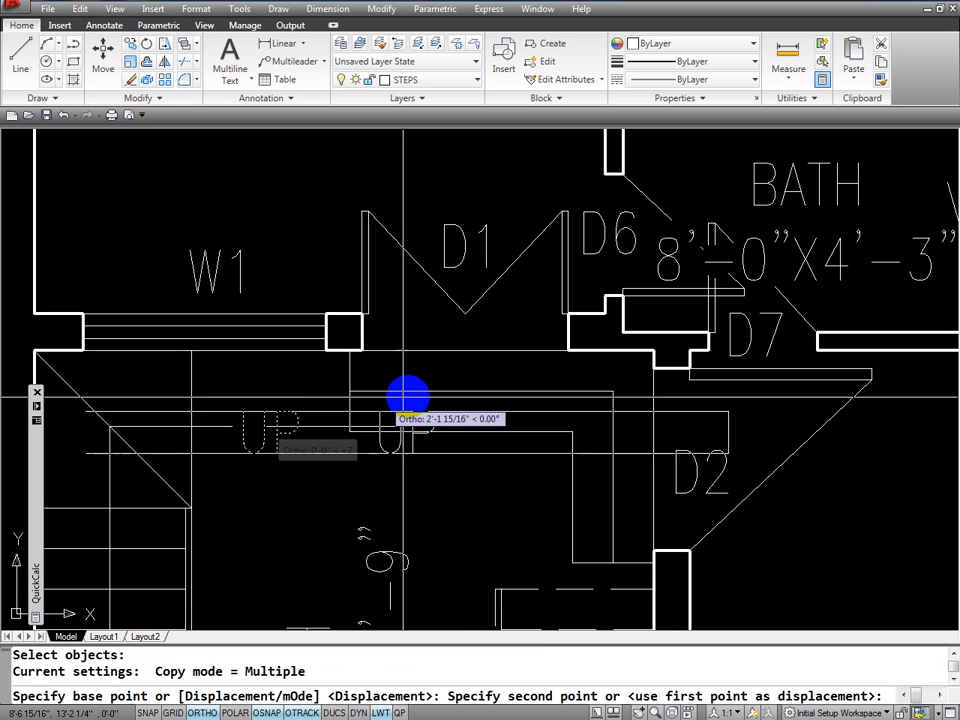
key("F8")
left_click(488, 411)
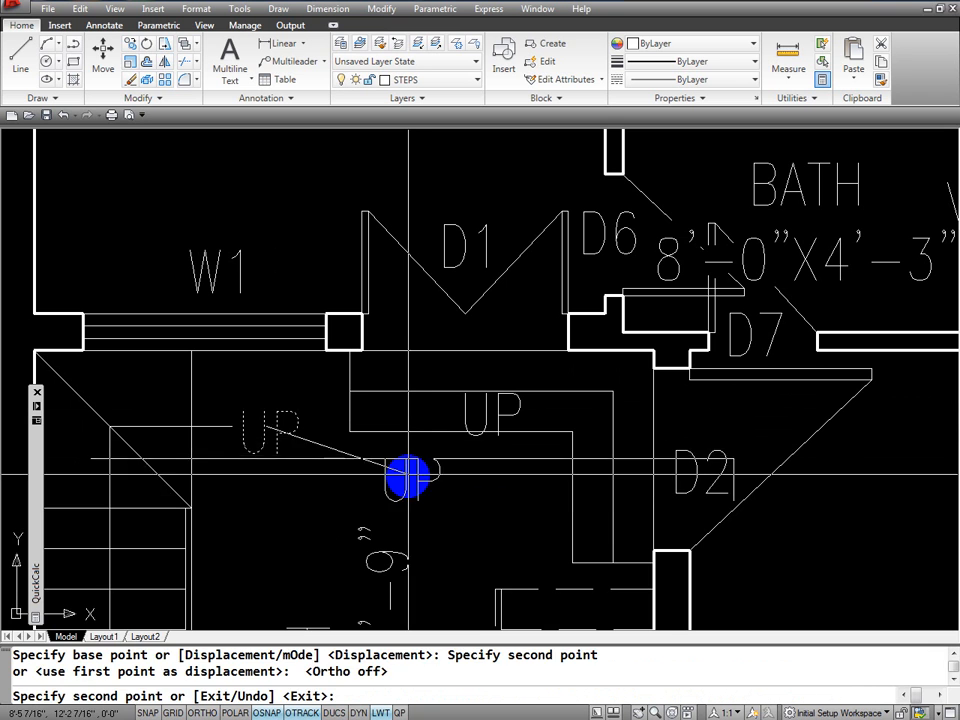
key("Escape")
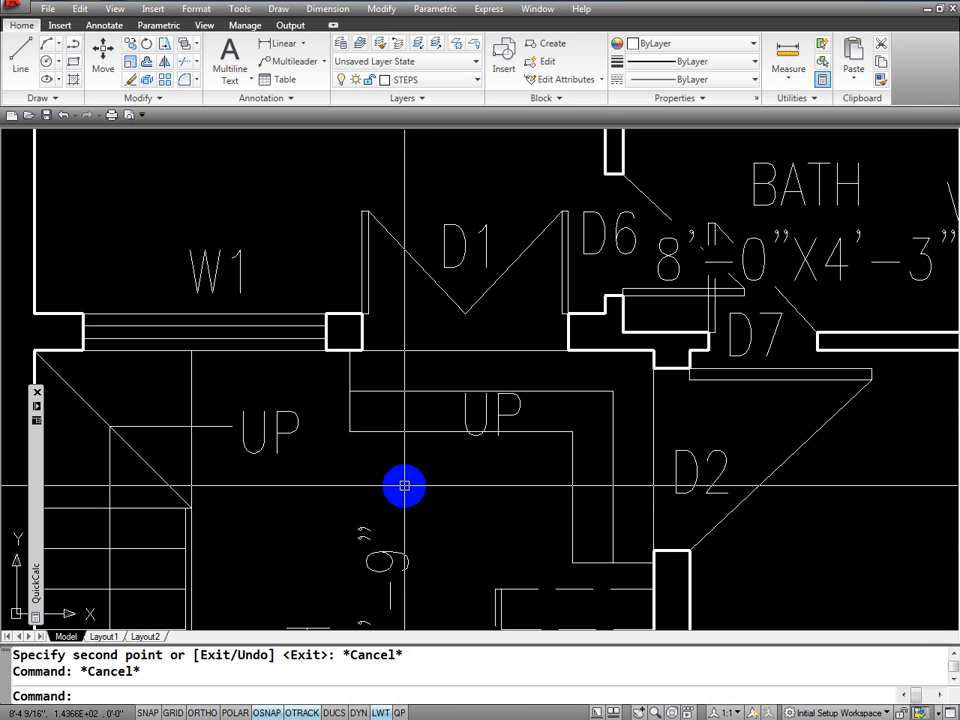
Scale the copied UP label on the porch step by a factor of .75.
type("SC")
key("Return")
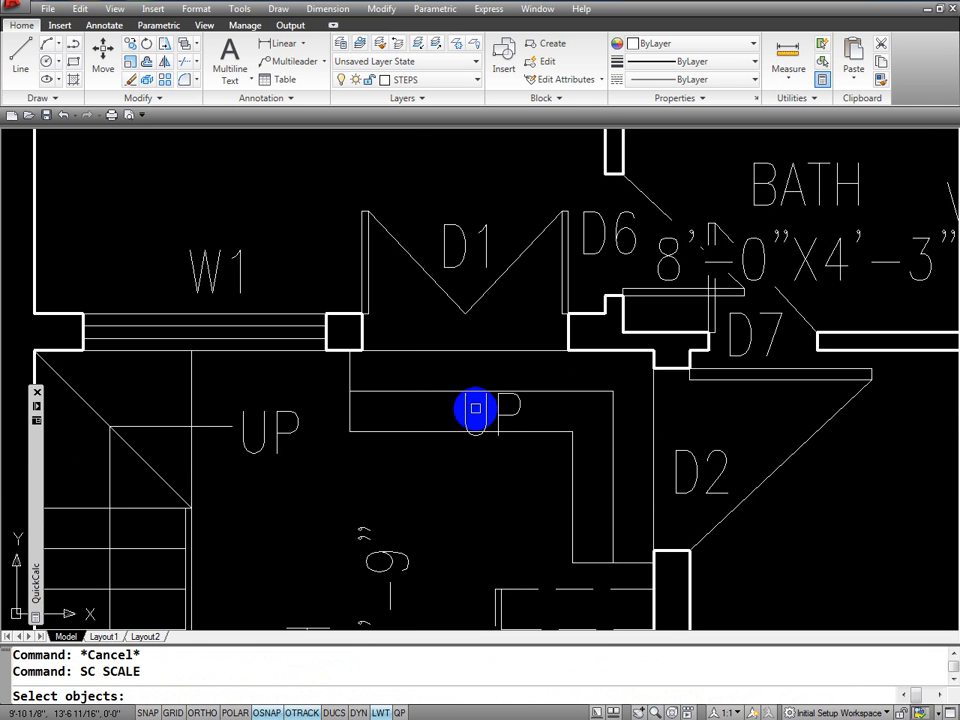
left_click(467, 407)
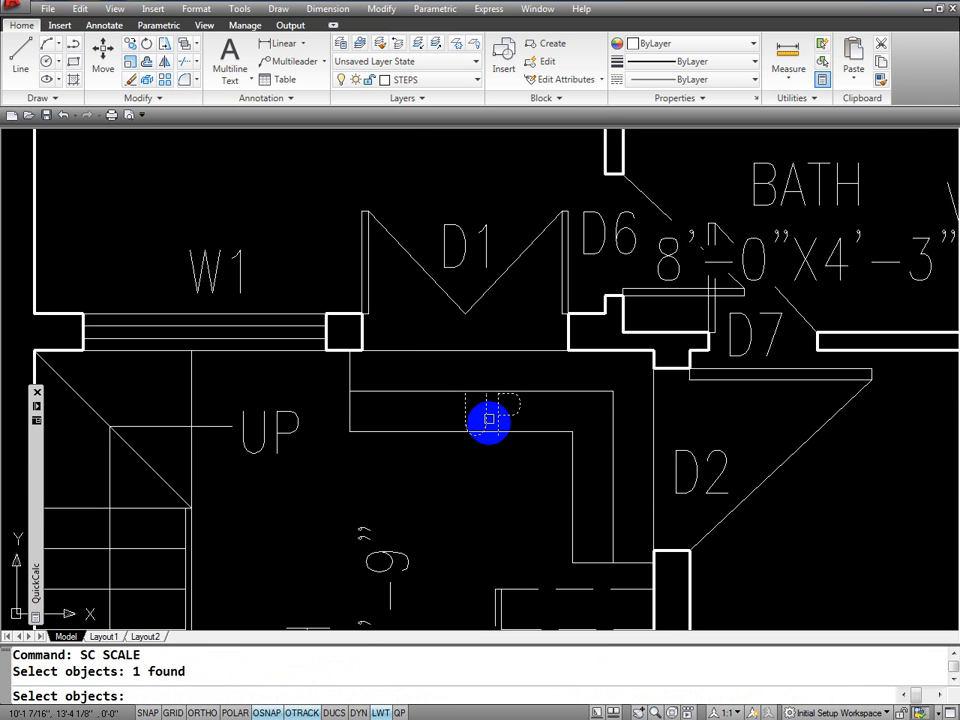
key("Return")
left_click(490, 413)
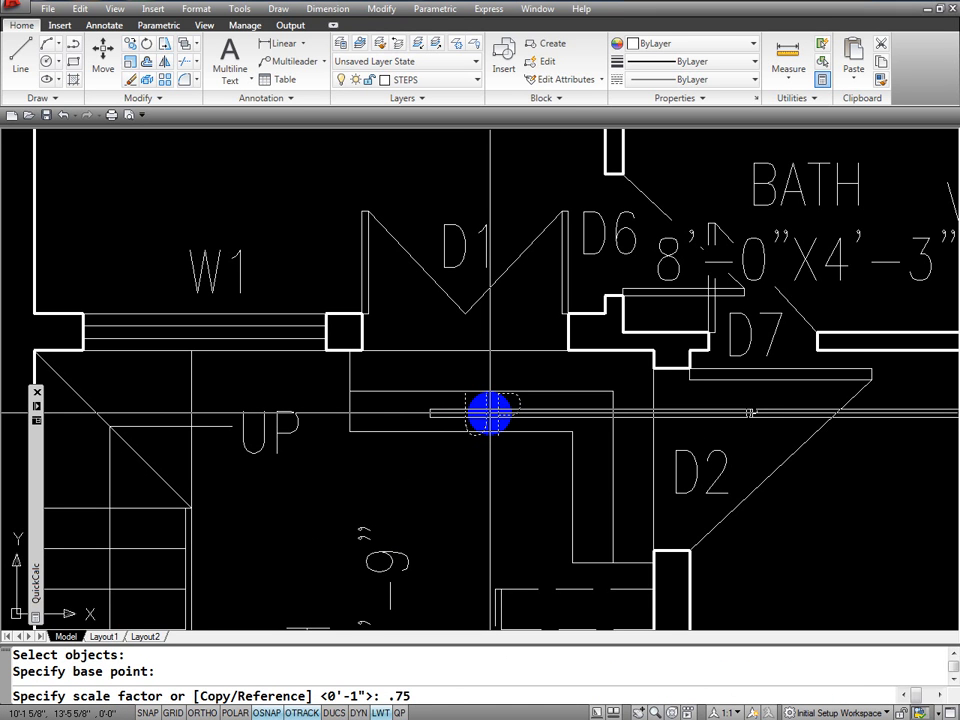
key("Return")
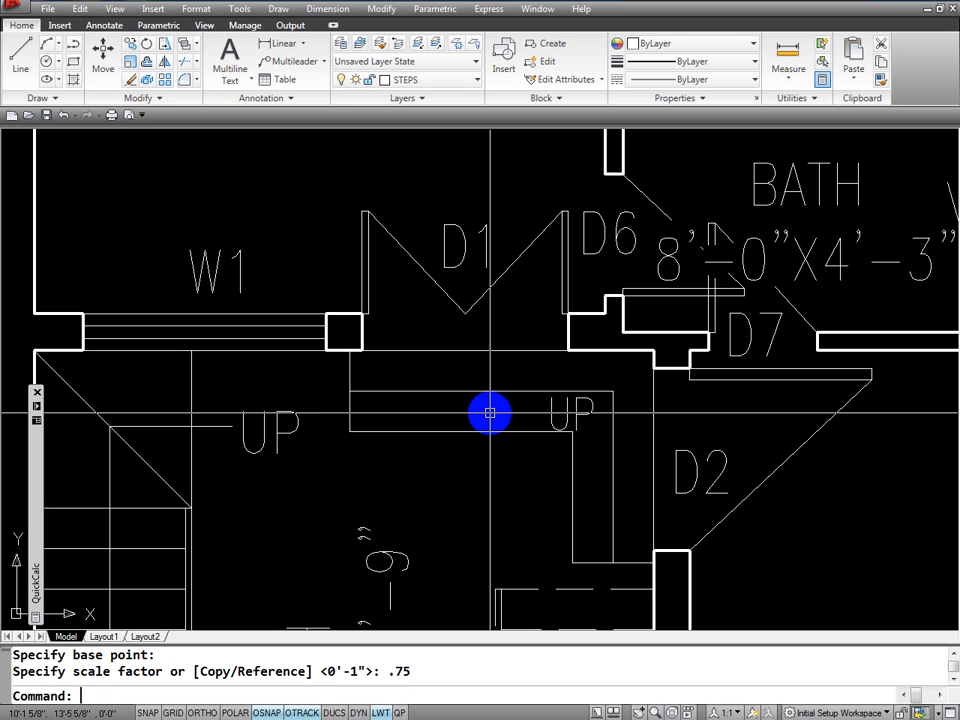
Move the scaled UP label to the middle of the horizontal step strip, between its two lines.
type("m")
key("Return")
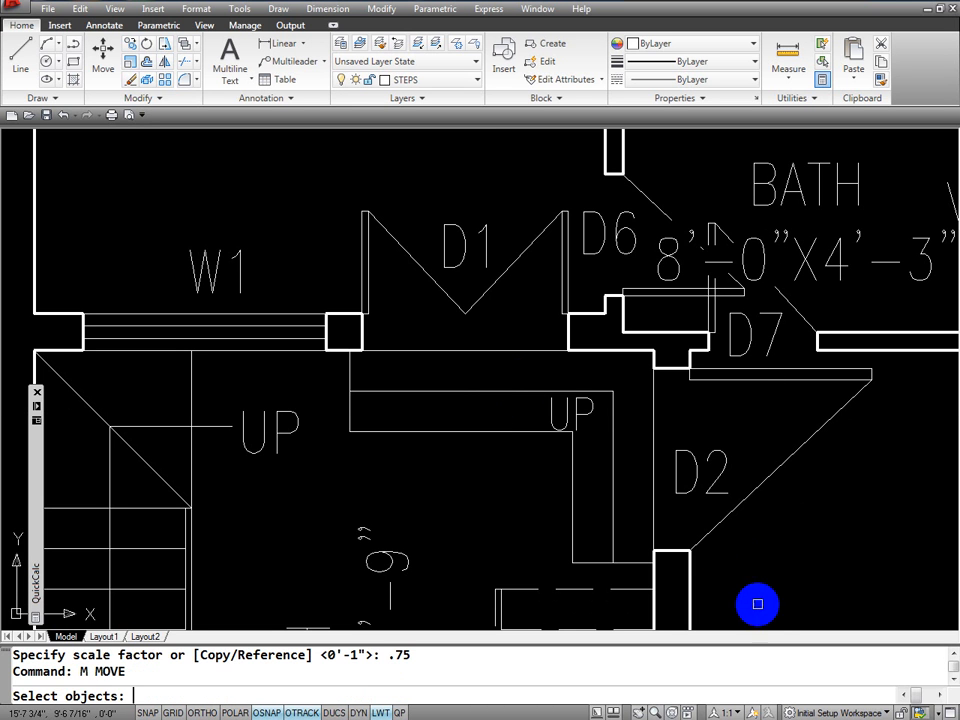
left_click(570, 411)
key("Return")
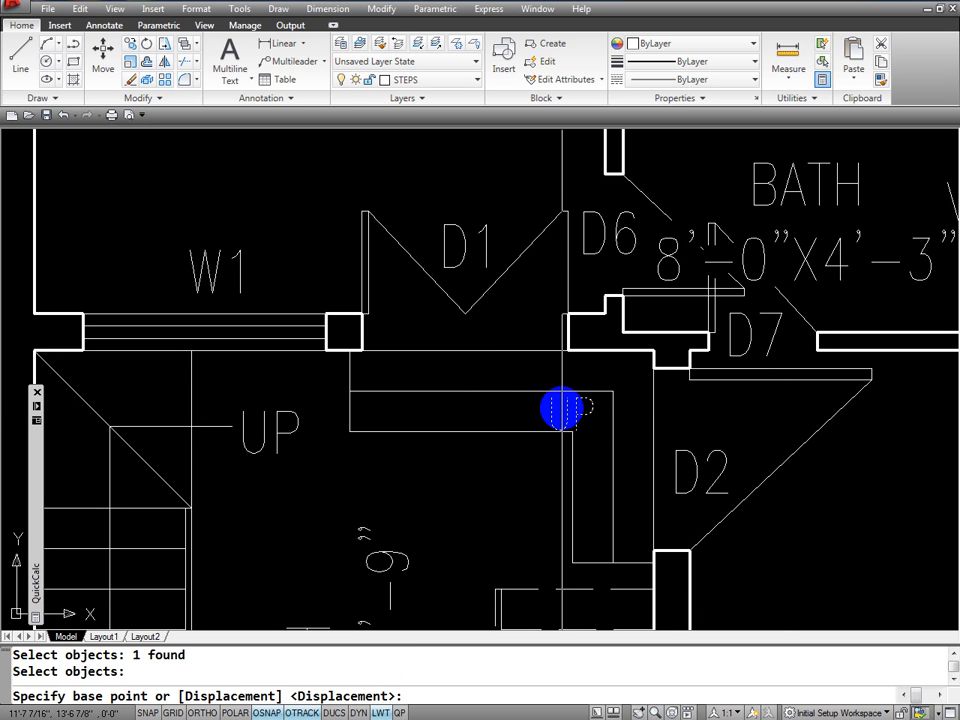
left_click(560, 407)
left_click(487, 404)
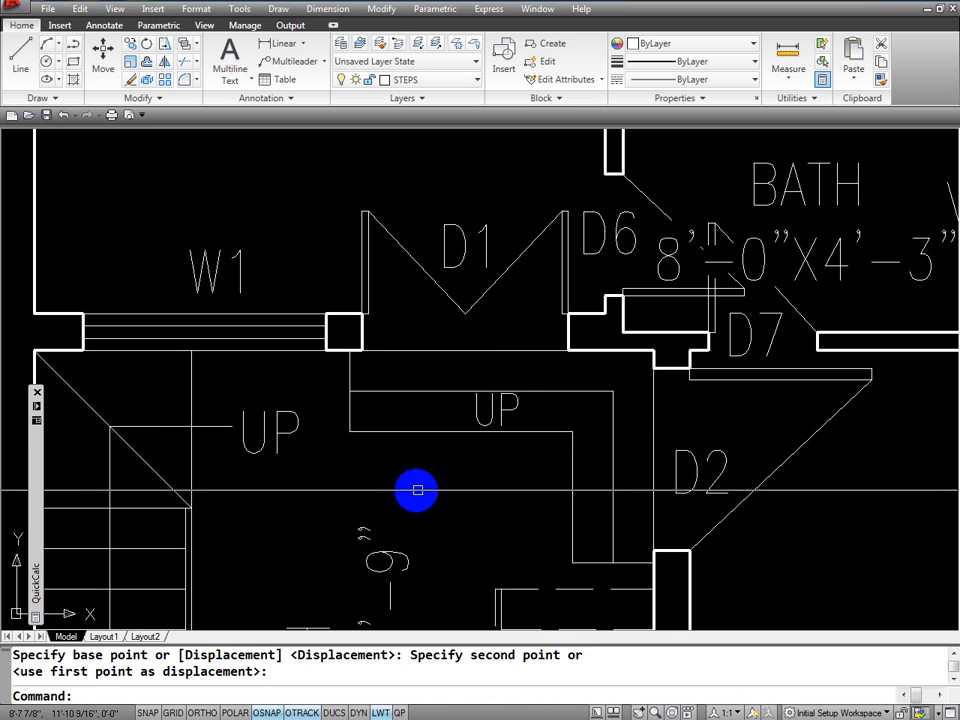
key("Return")
left_click(474, 413)
key("Return")
left_click(497, 467)
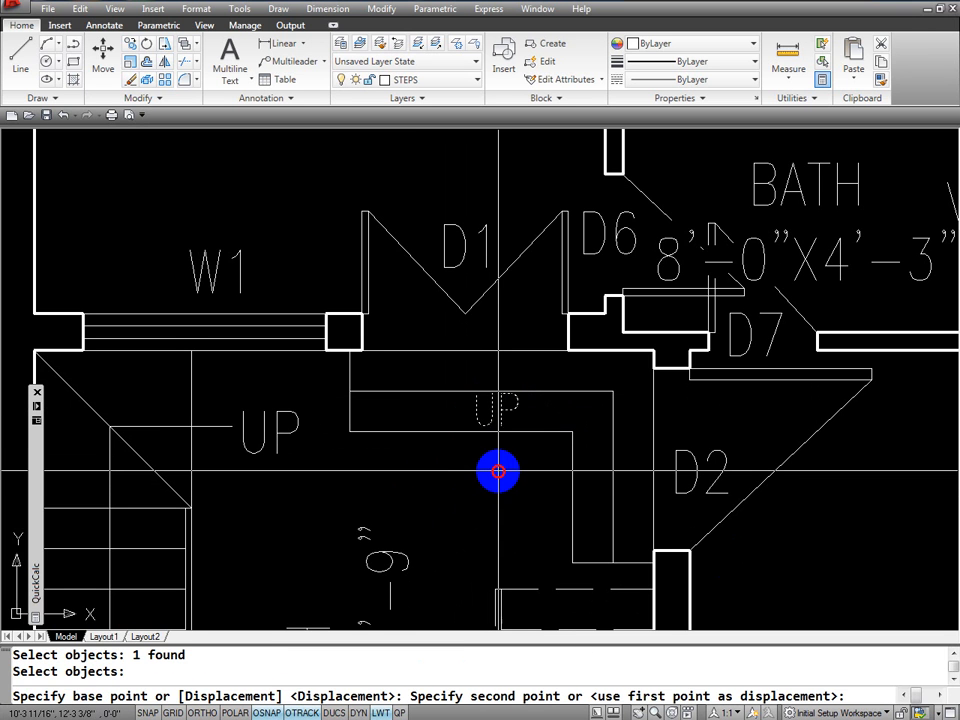
left_click(496, 474)
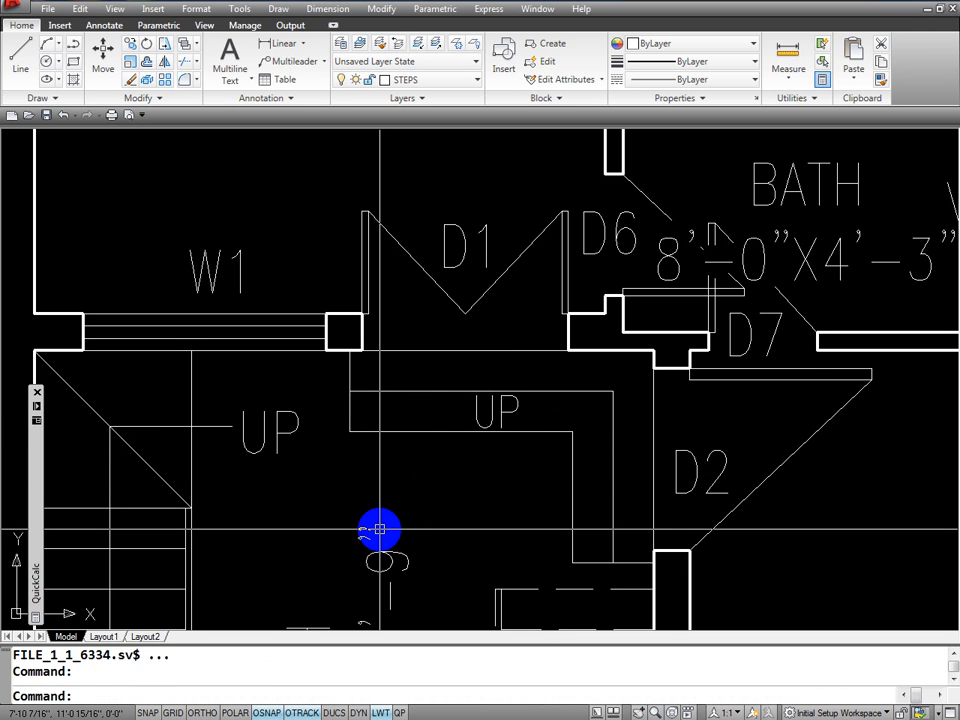
key("Escape")
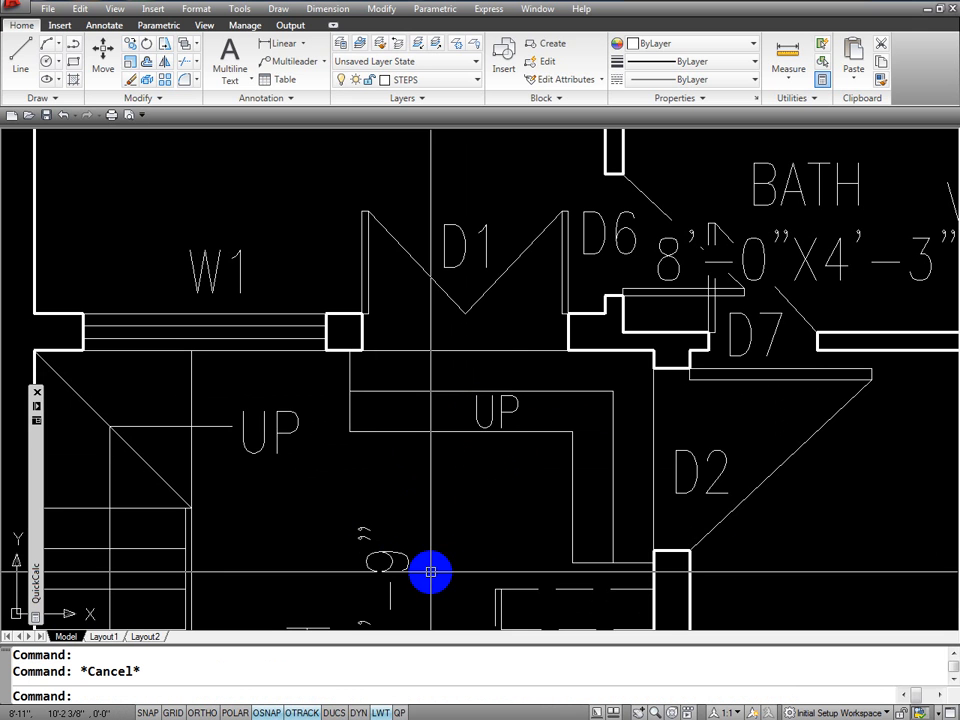
Change the scaled label's text to STEPS with centered paragraph alignment, and save the drawing.
double_click(500, 409)
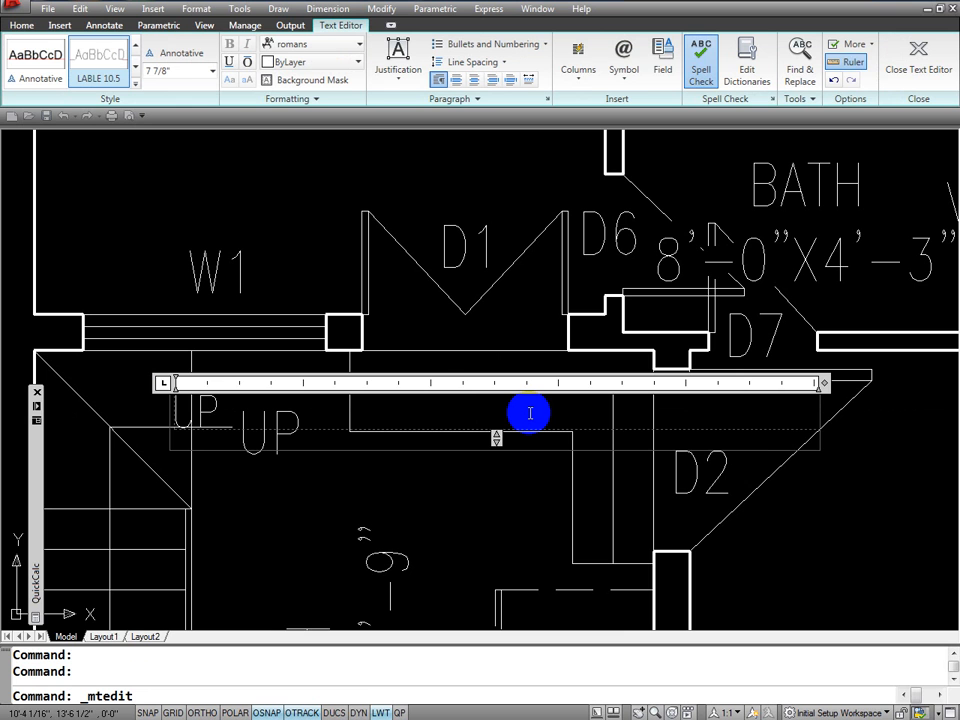
key("ctrl+a")
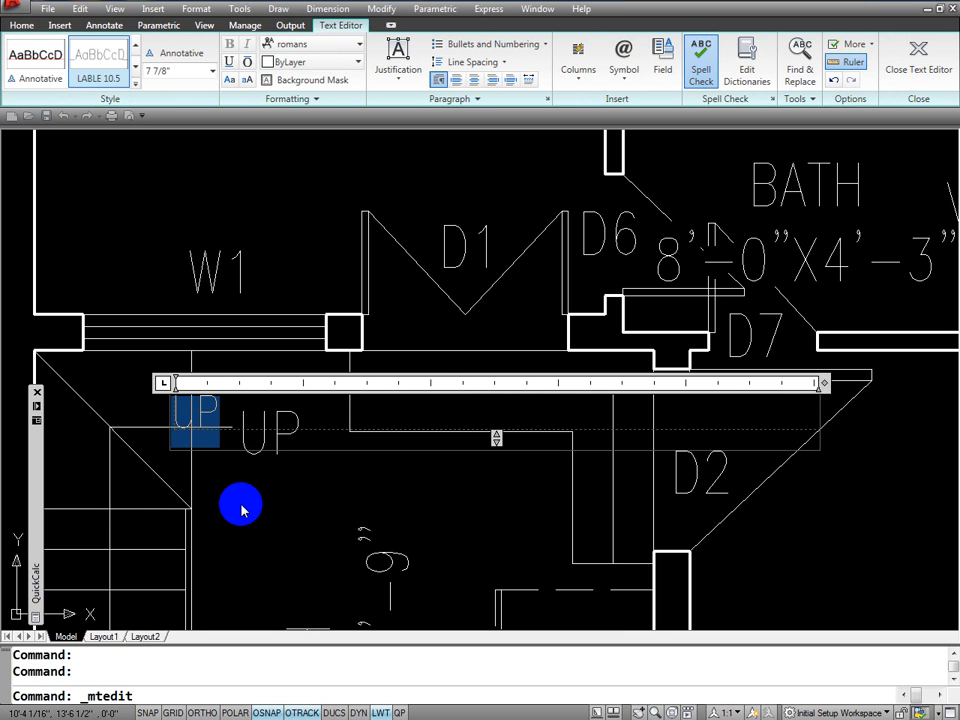
type("STEPS")
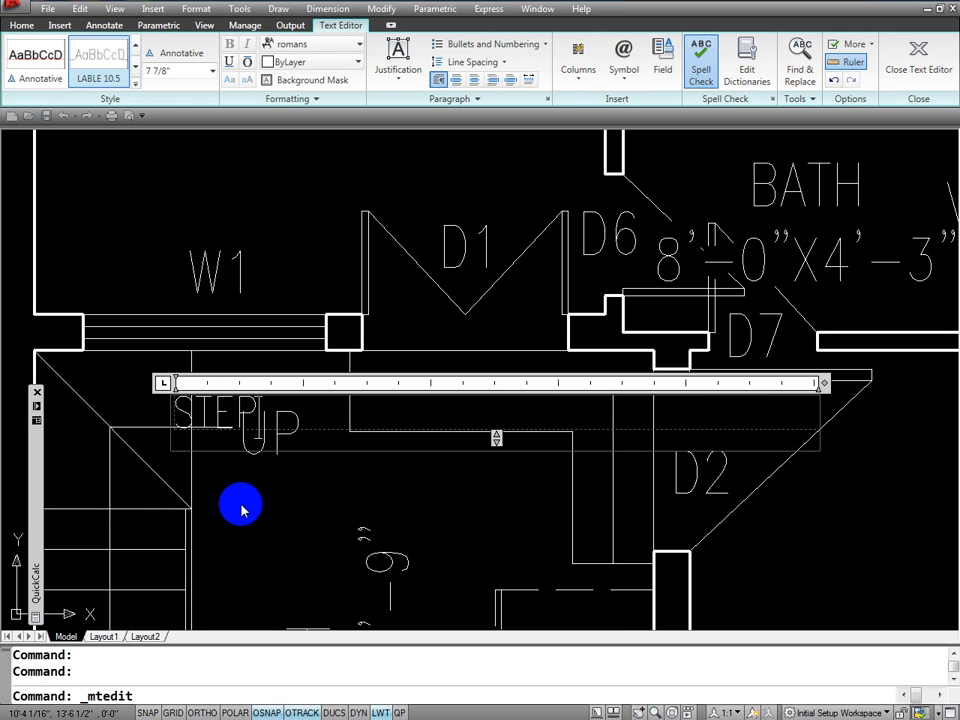
left_click(474, 82)
left_click(492, 505)
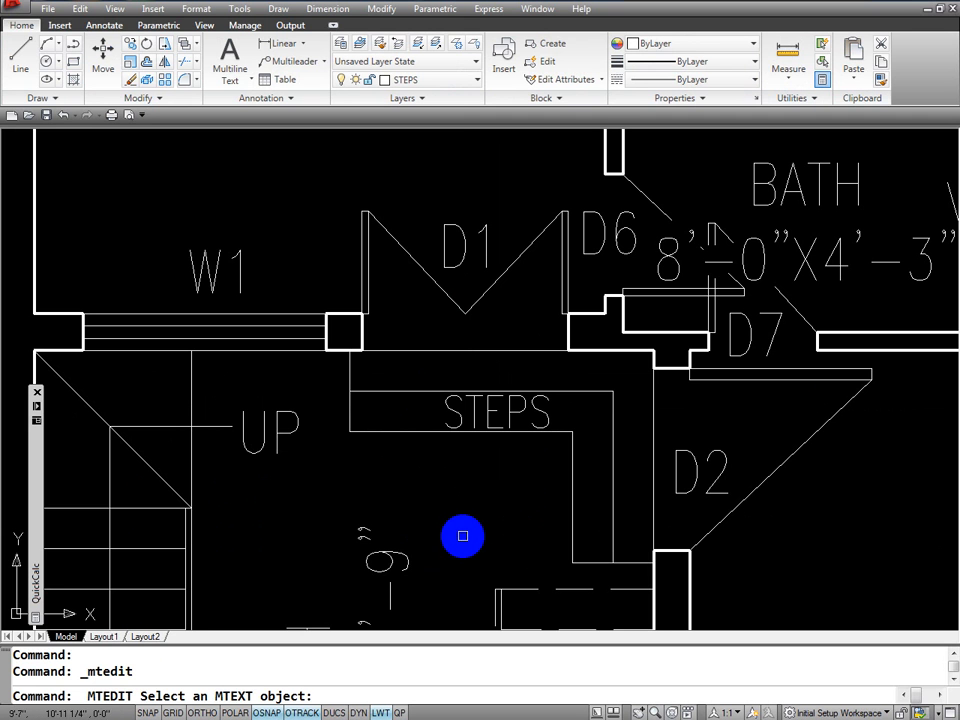
key("Return")
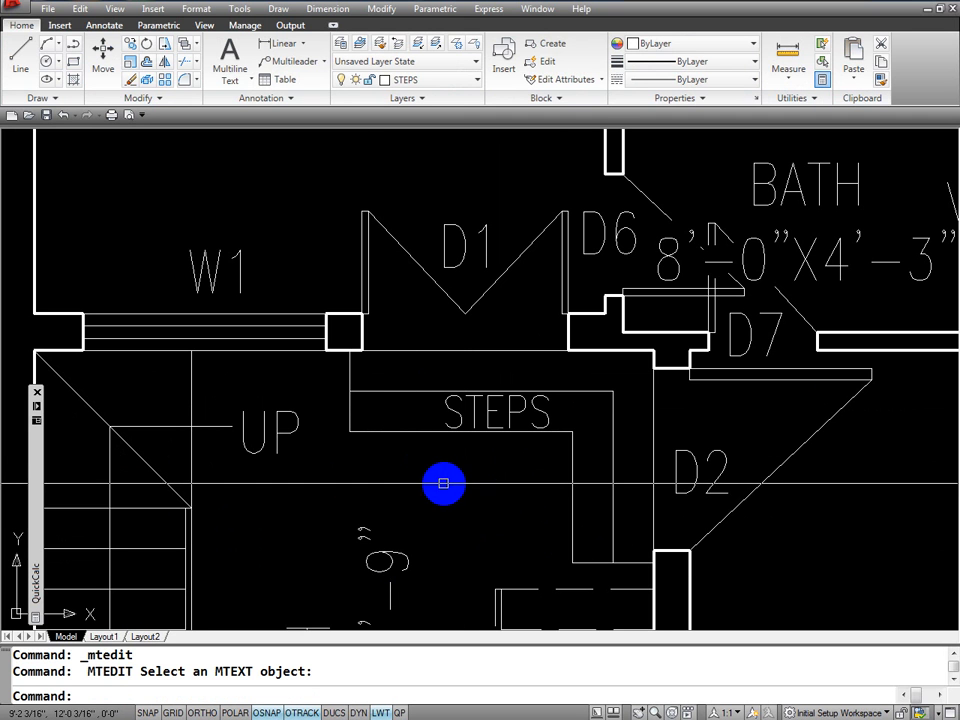
key("ctrl+s")
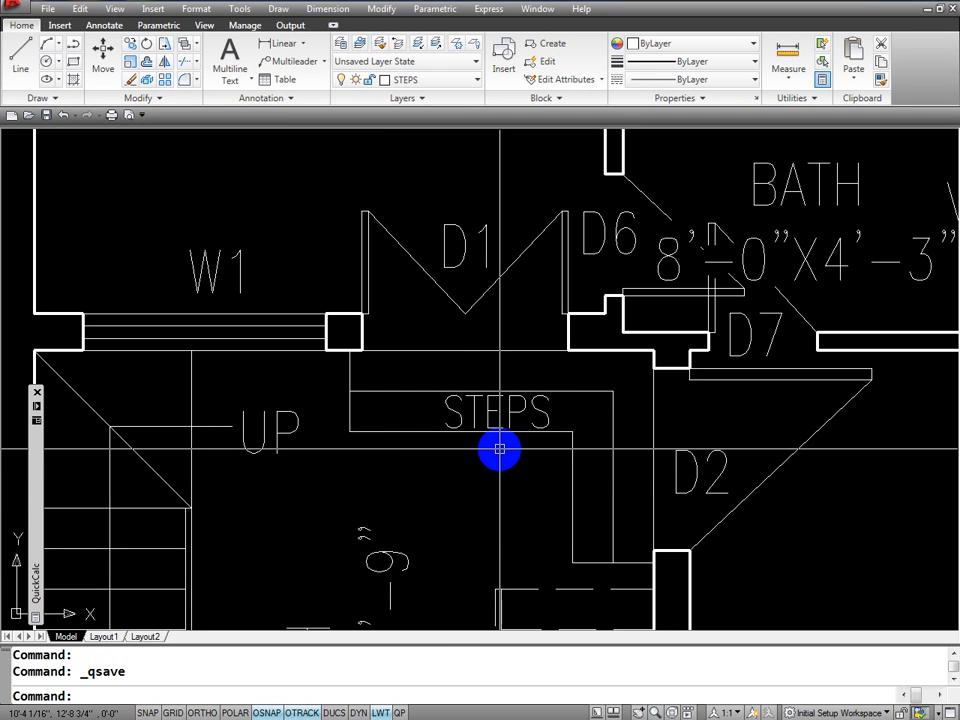
Copy the stair's UP label into the gate opening at the porch front, with object snap and object snap tracking off.
type("Z")
key("Return")
key("Return")
left_click_drag(574, 246, 567, 460)
left_click_drag(617, 241, 602, 512)
left_click_drag(587, 332, 585, 497)
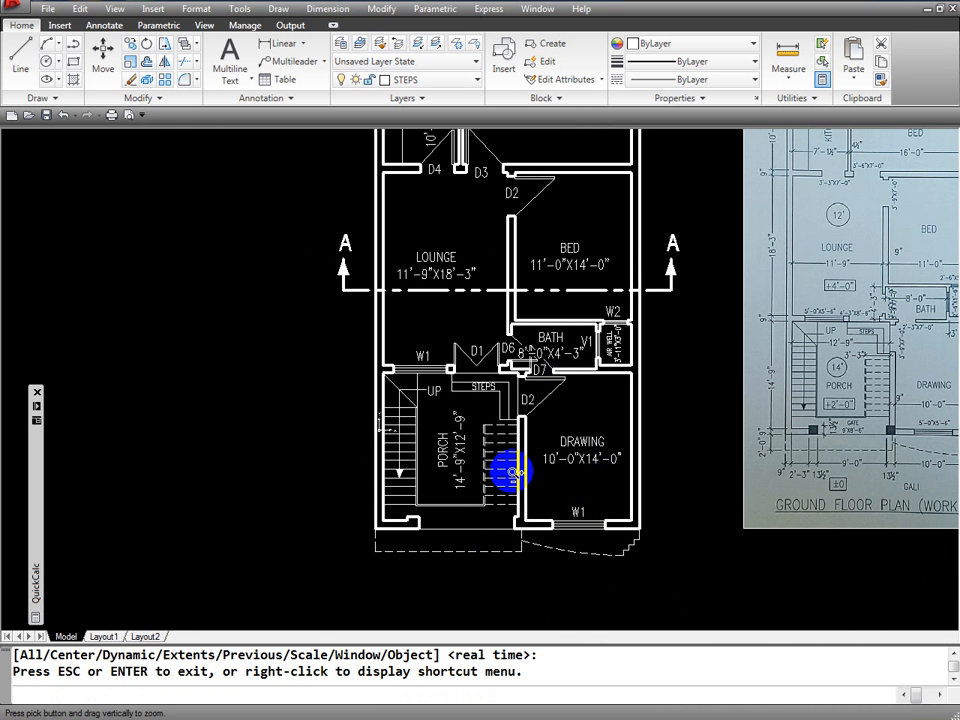
key("Escape")
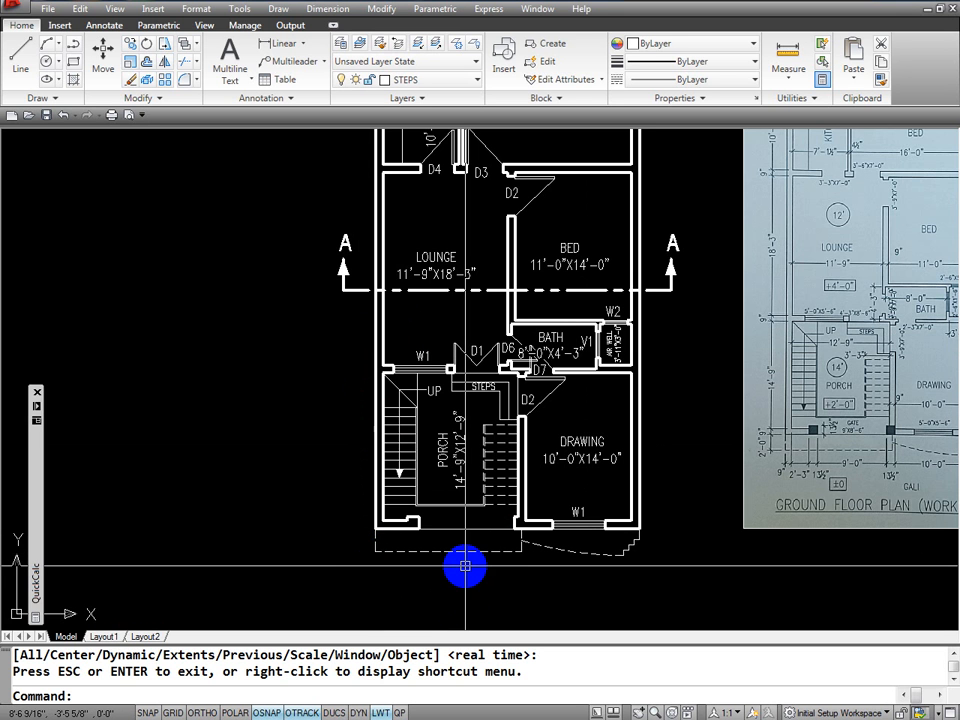
type("O")
key("Return")
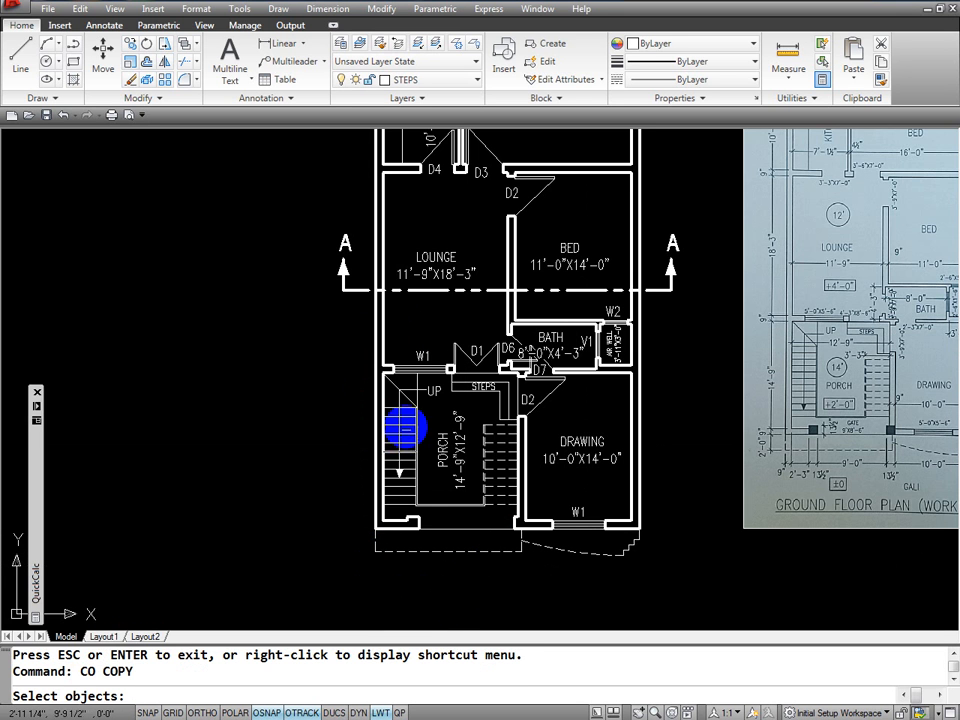
left_click(435, 390)
key("Return")
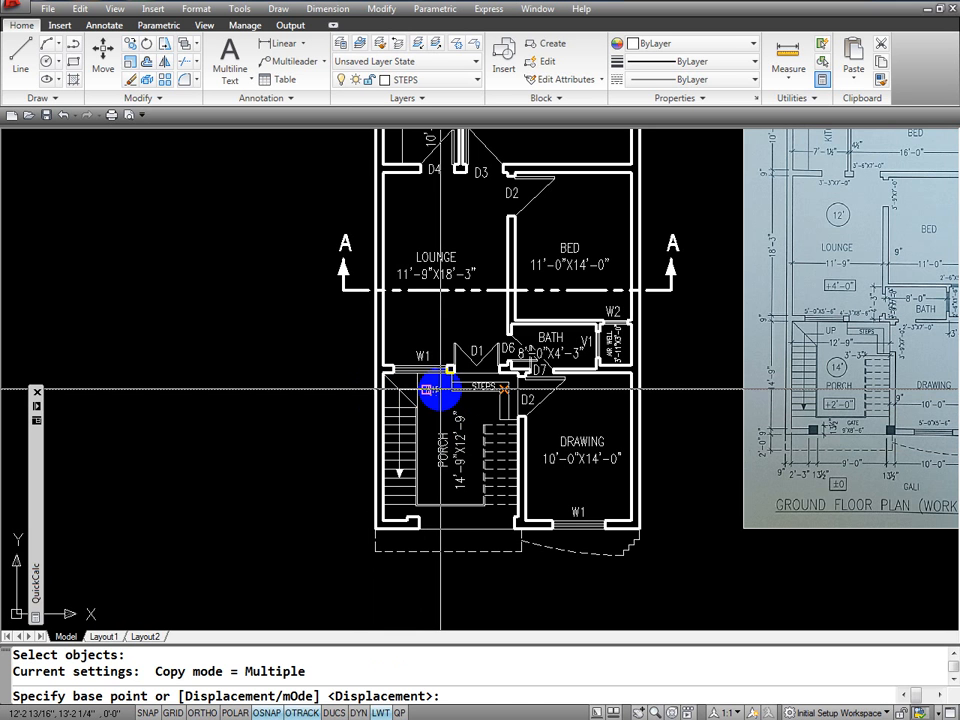
left_click(268, 712)
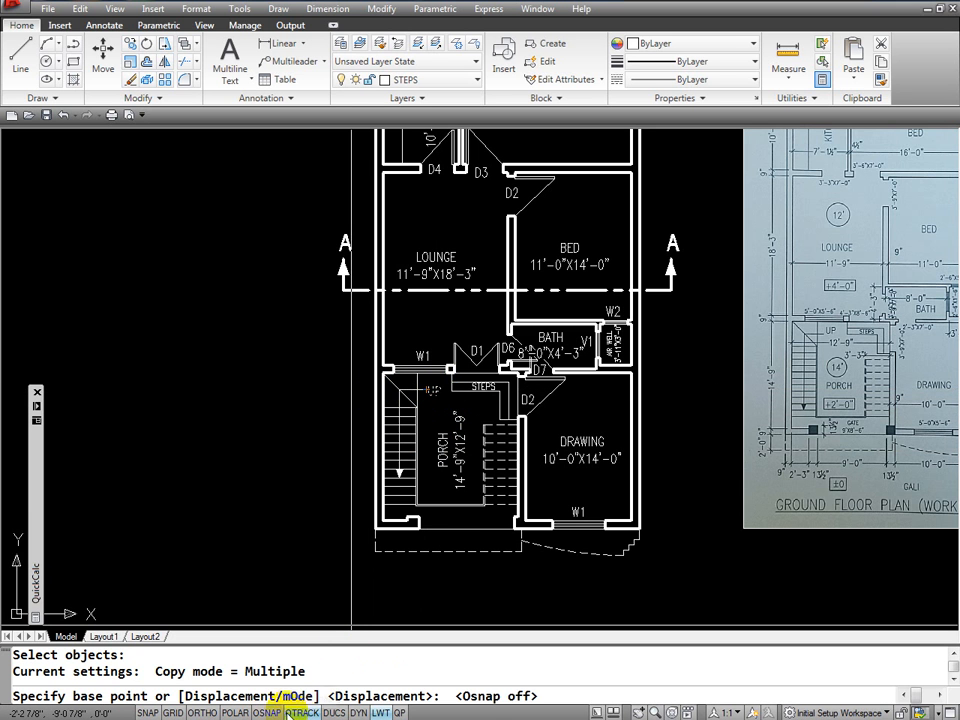
left_click(288, 712)
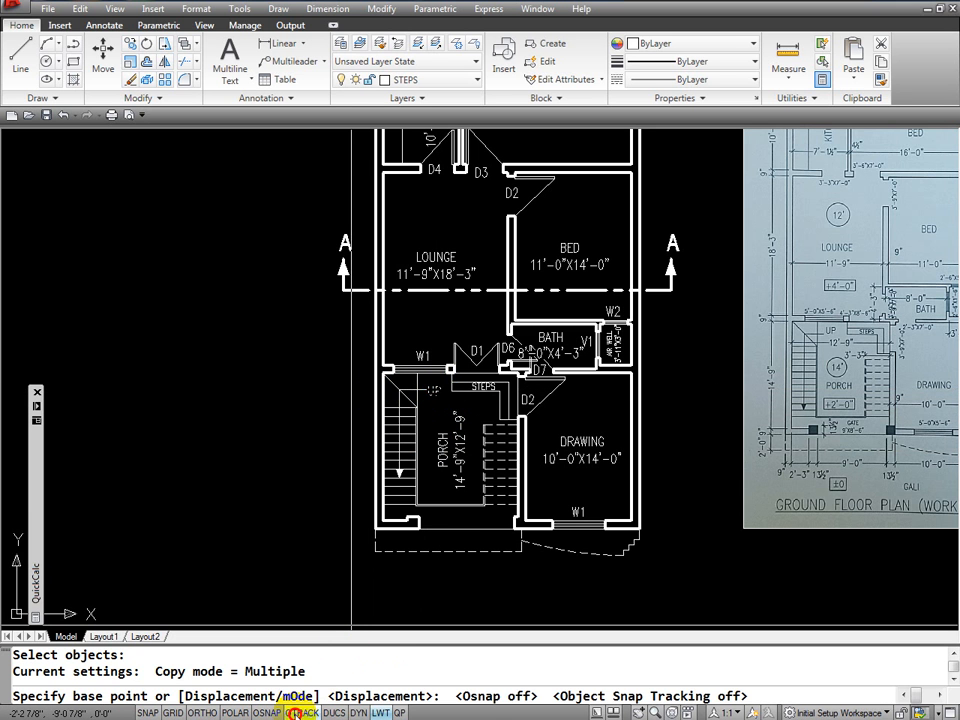
left_click(432, 390)
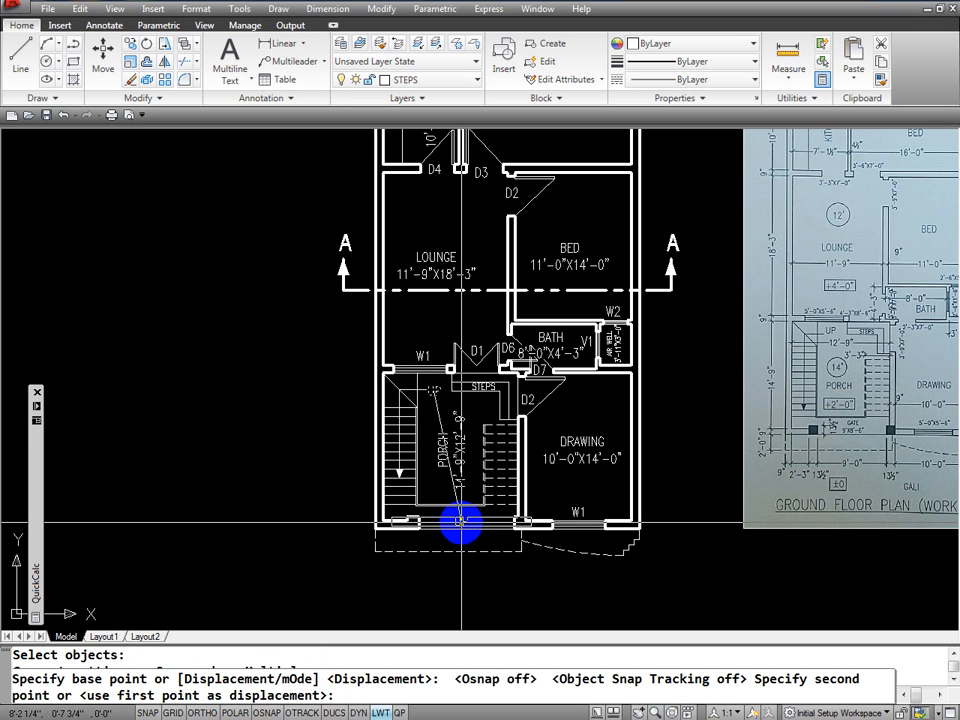
left_click(463, 519)
key("Escape")
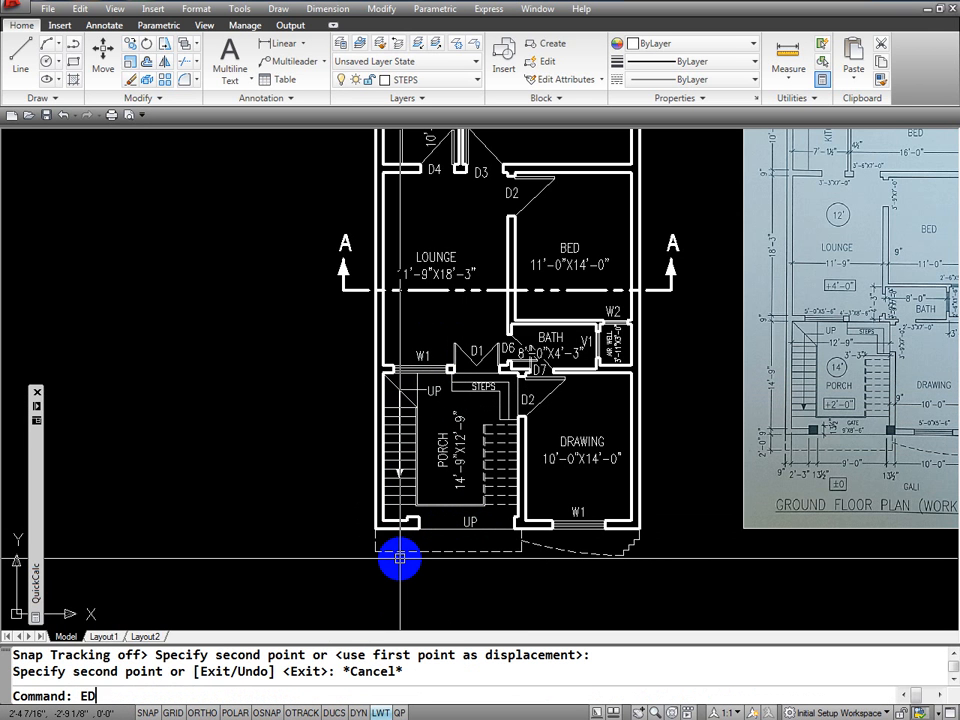
Change the text of the copied label in the porch's front opening to GATE.
type("ED")
key("Return")
left_click(468, 518)
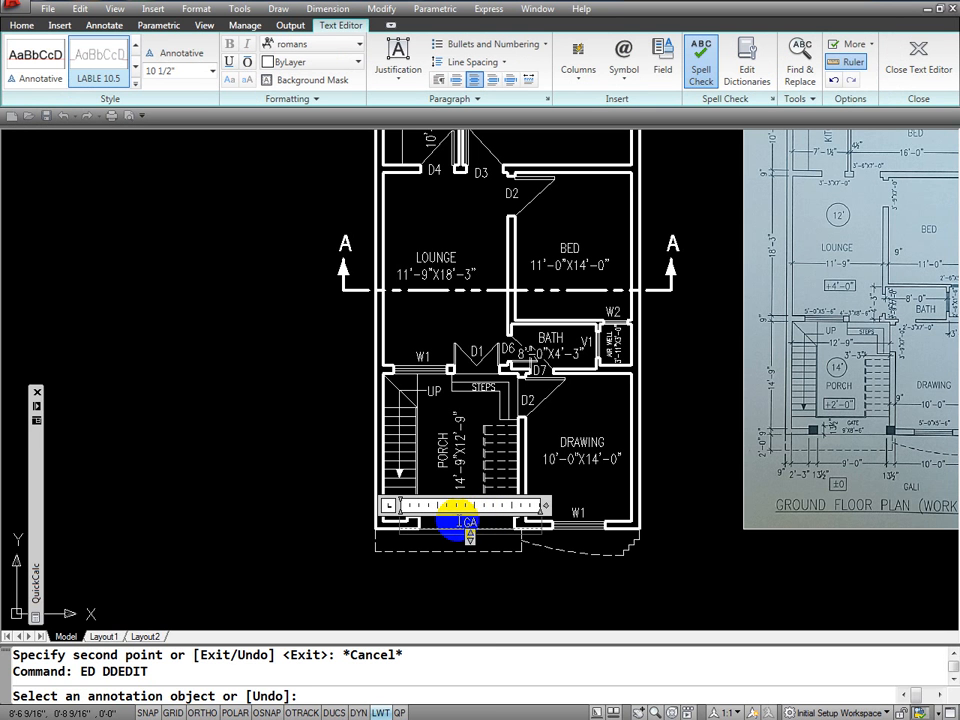
type("GATE")
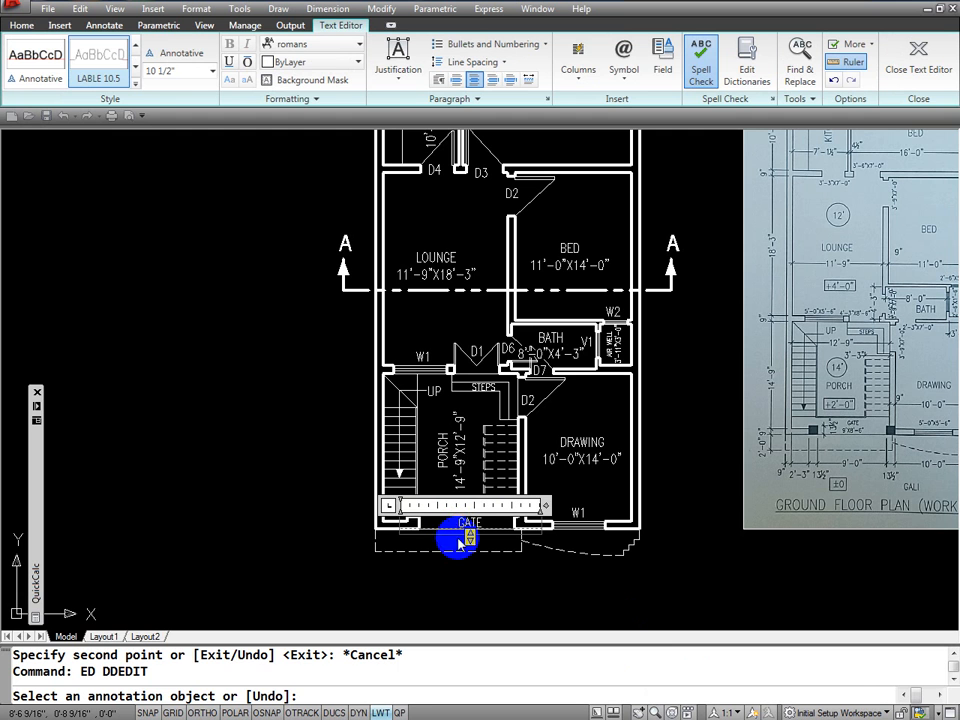
left_click(483, 598)
key("Return")
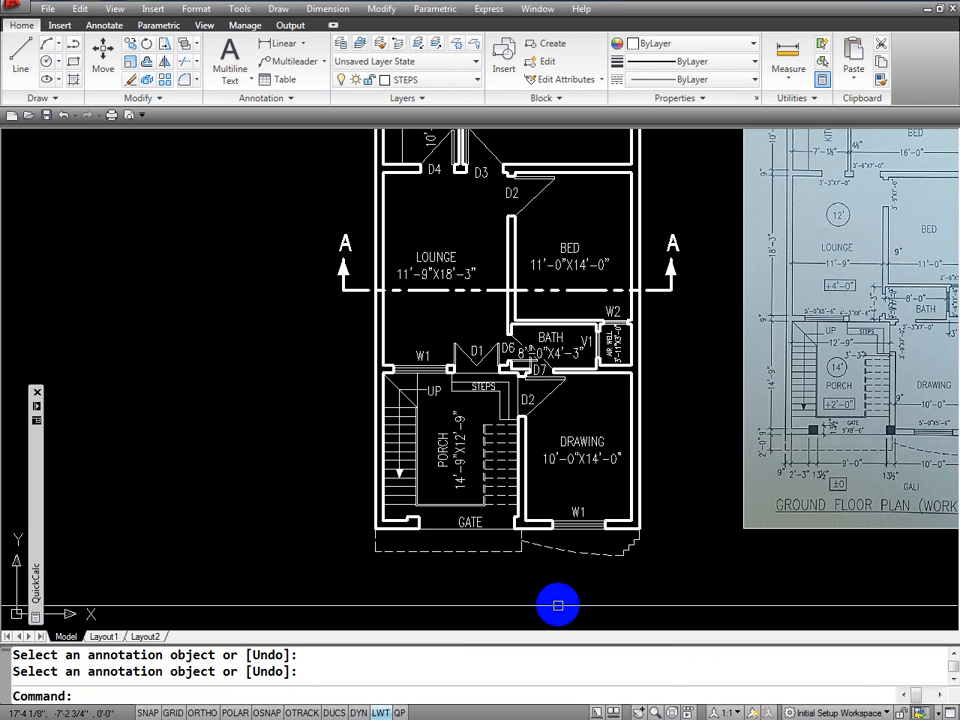
Move the GATE label slightly so it sits centrally in the porch's front opening, and save the drawing.
type("M")
key("Return")
left_click(468, 518)
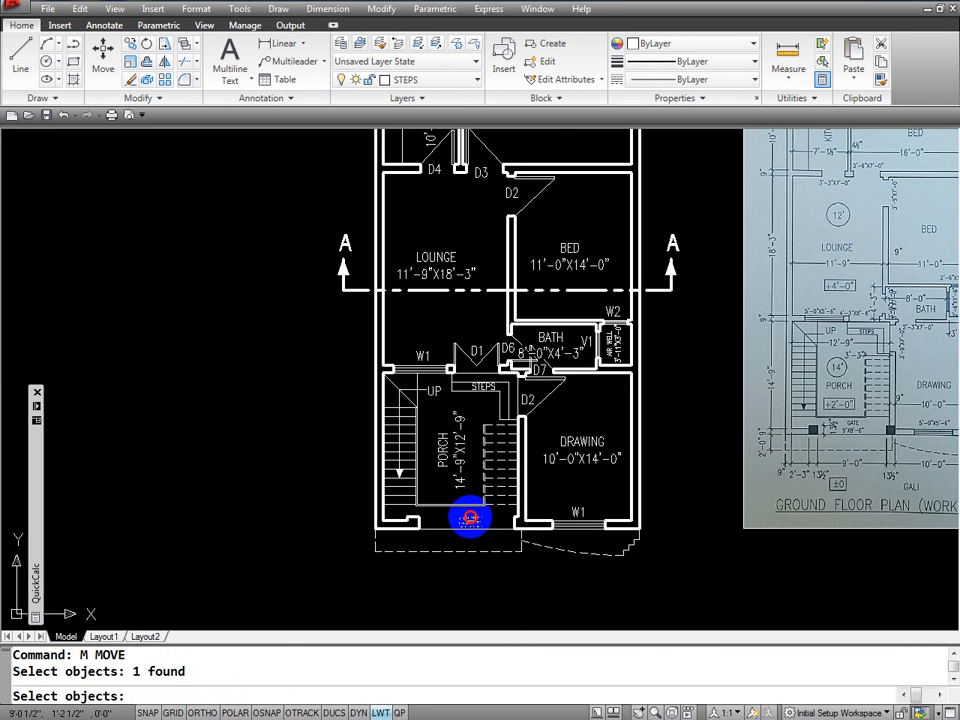
key("Return")
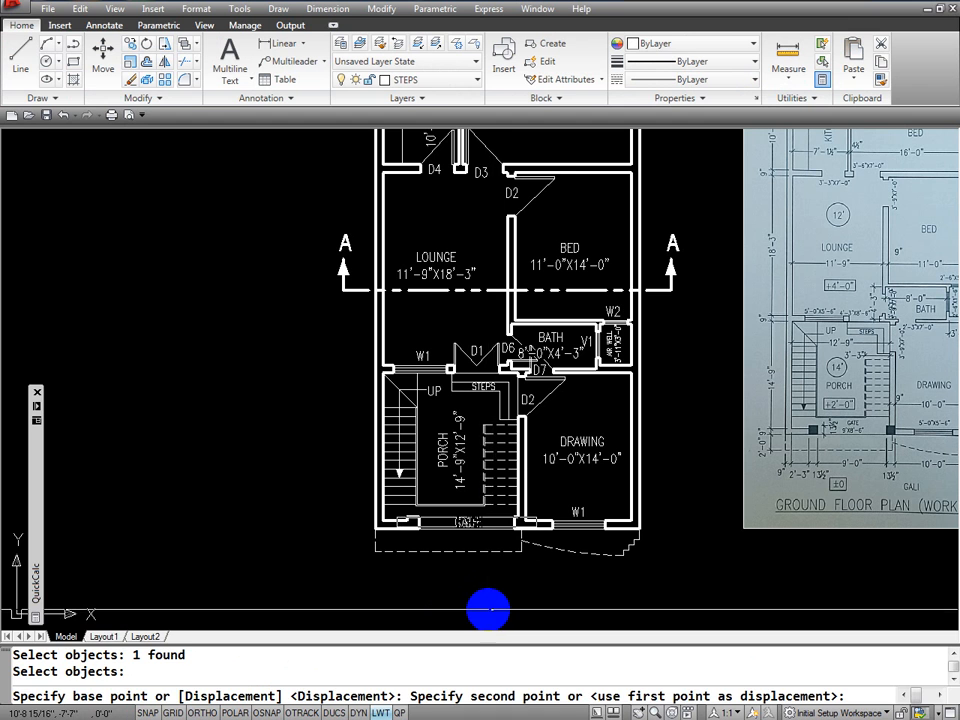
left_click(489, 611)
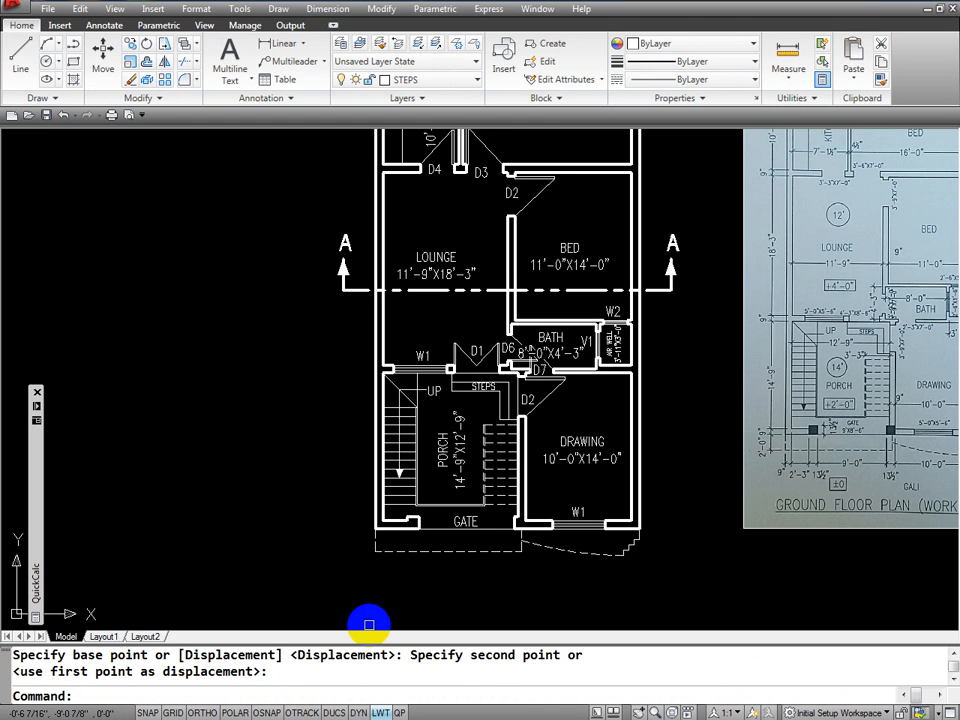
key("ctrl+s")
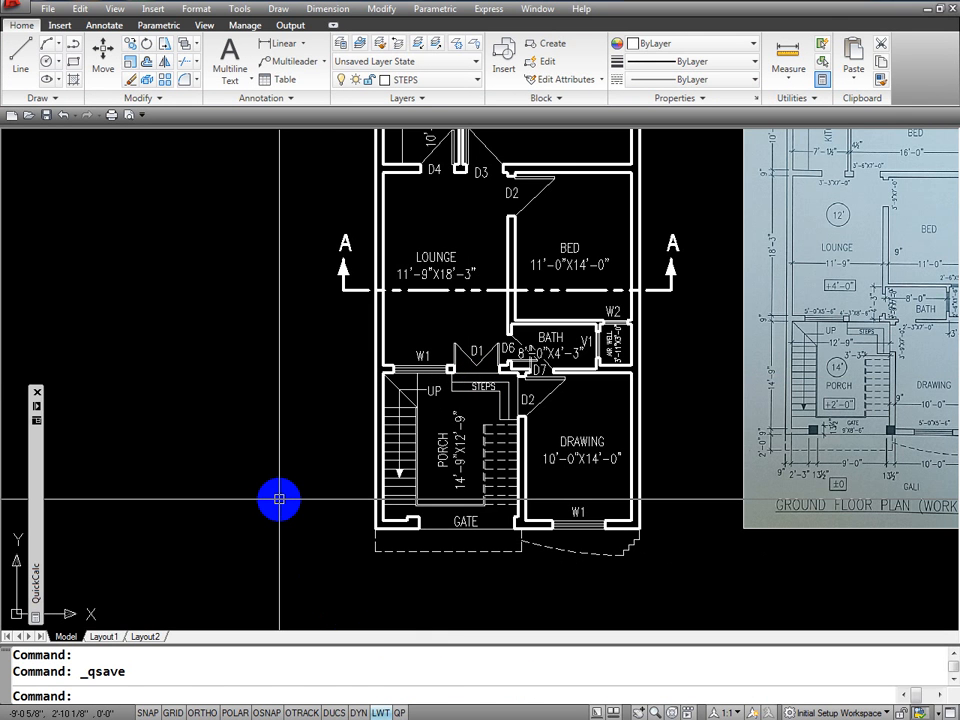
Fit the whole drawing in view and look at the available dimension styles in the Dimension Style Manager.
type("z")
key("Return")
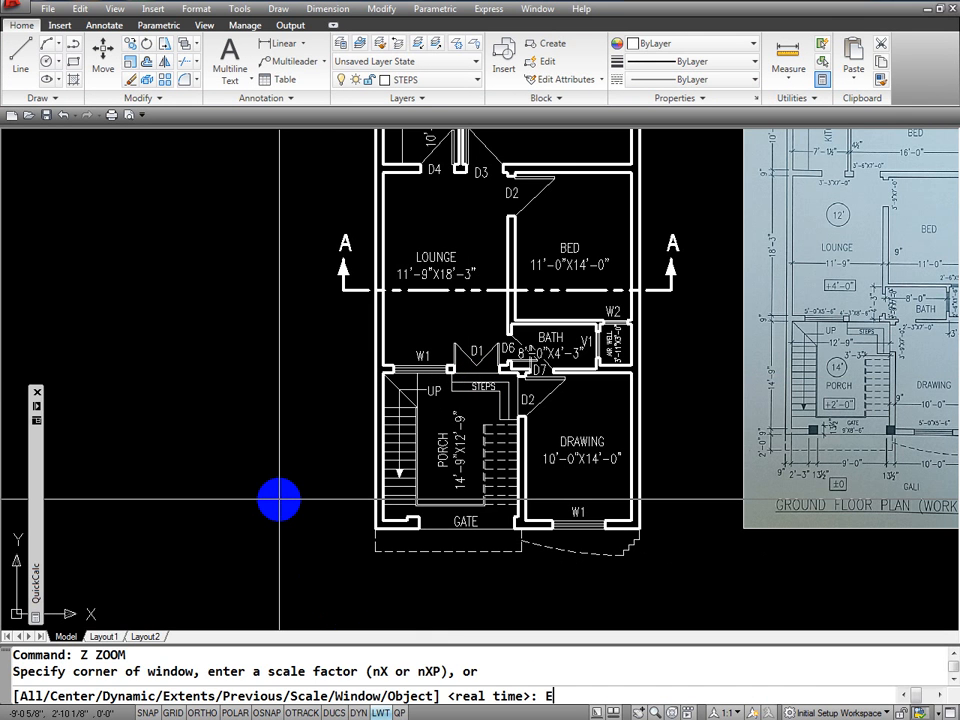
type("E")
key("Return")
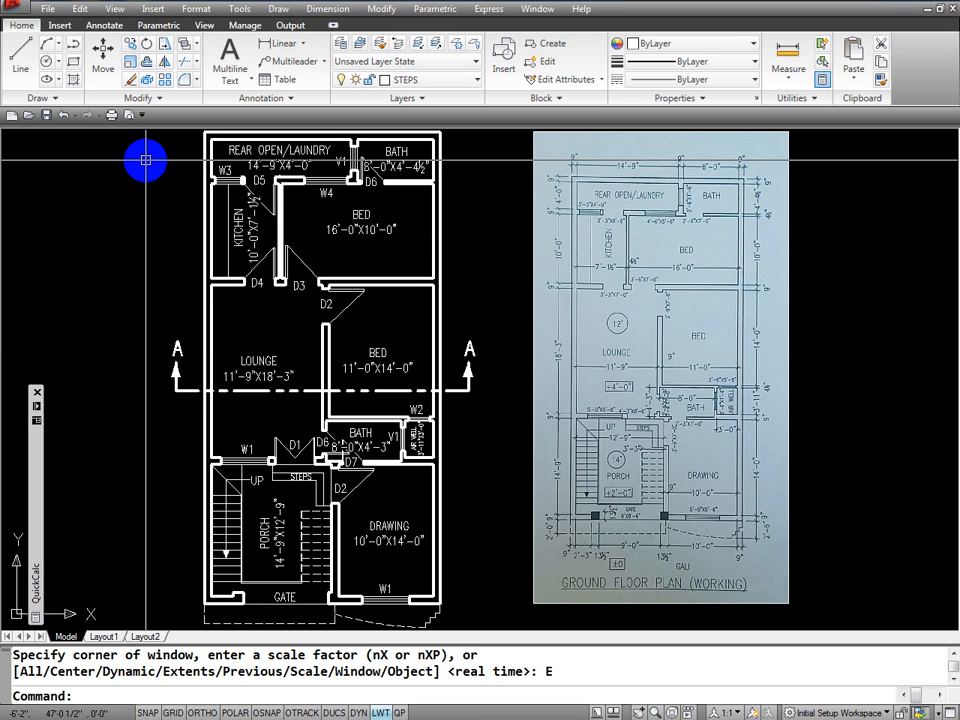
left_click(197, 10)
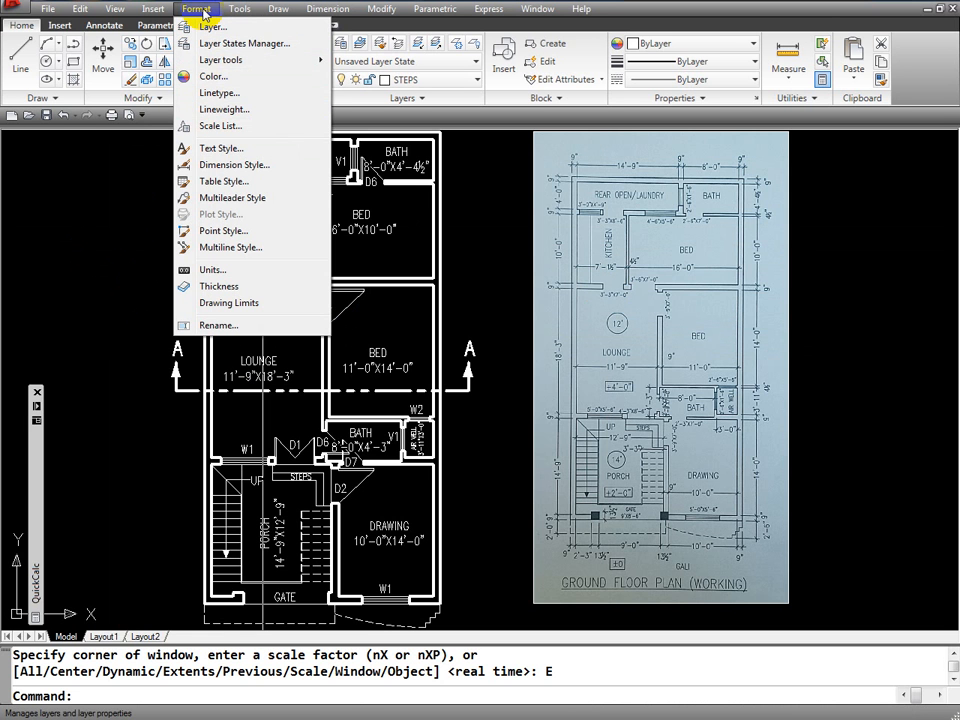
left_click(224, 166)
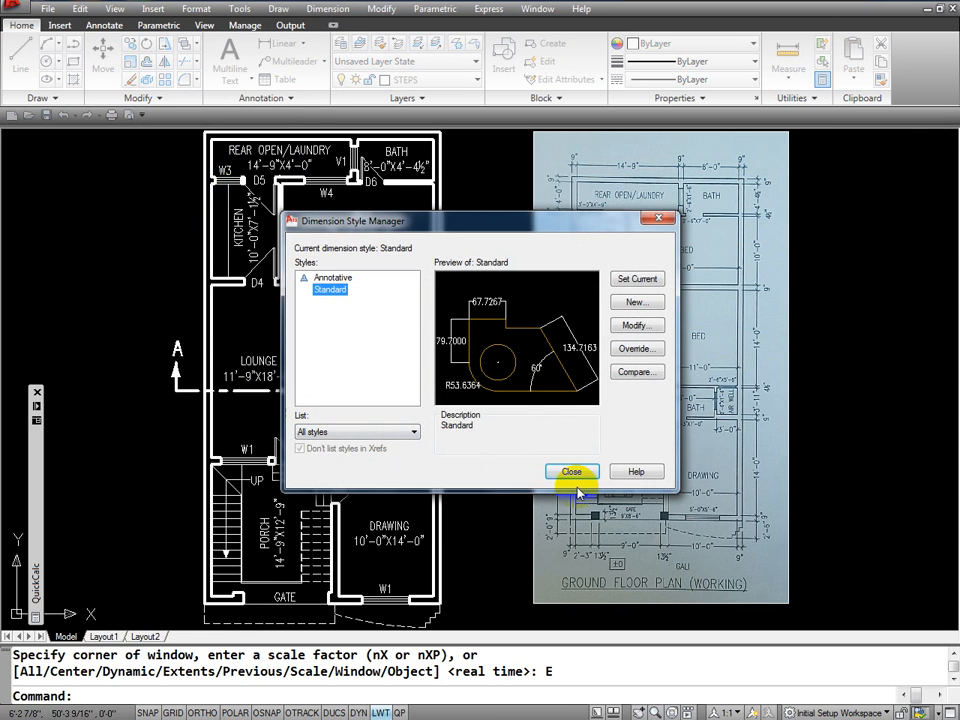
left_click(575, 476)
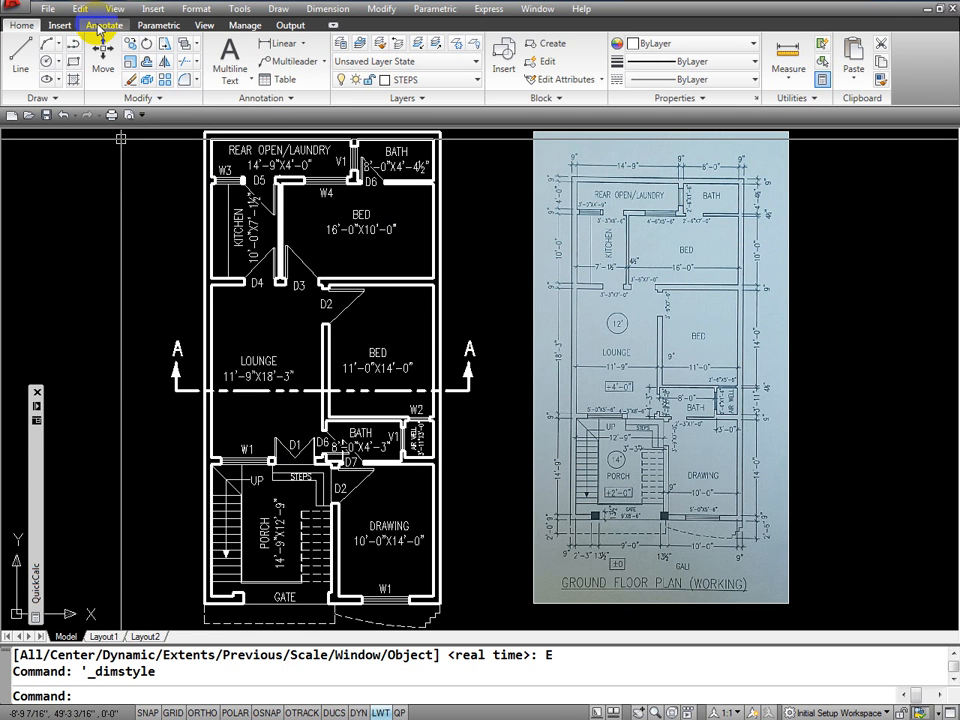
Check the current dimension style among the annotation style settings, and view the Dimension Style Manager again before closing it.
left_click(288, 98)
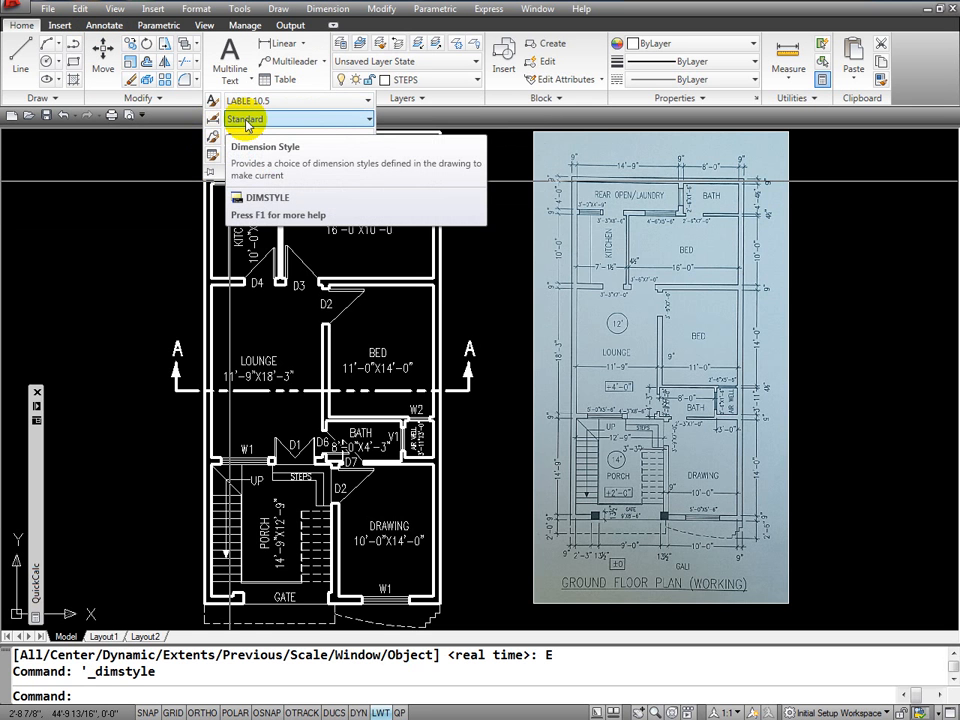
left_click(334, 119)
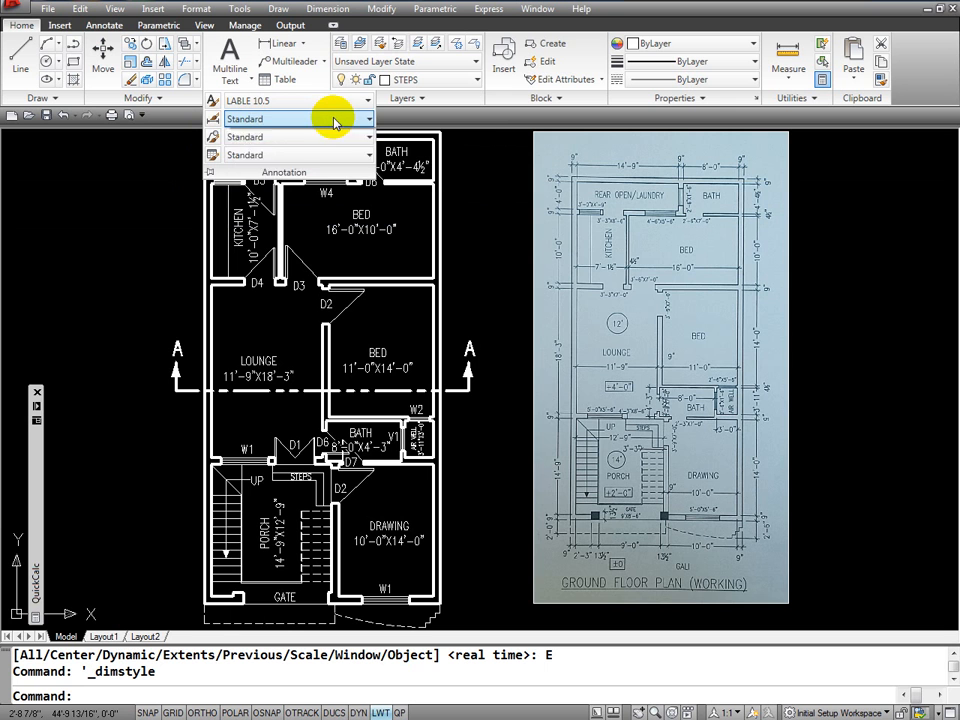
left_click(254, 152)
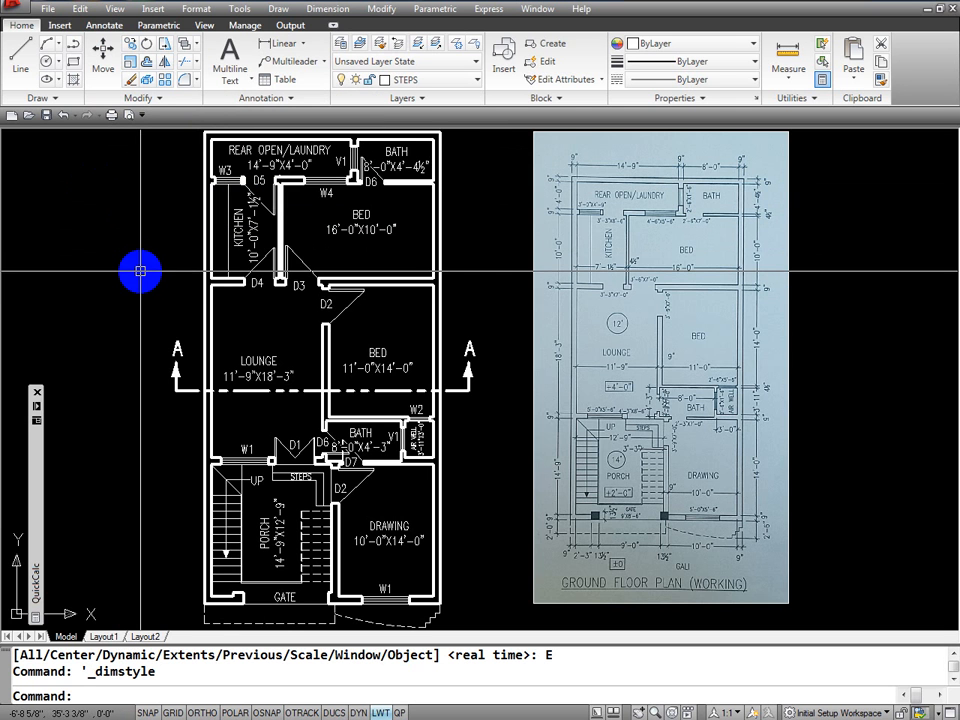
key("Escape")
key("Escape")
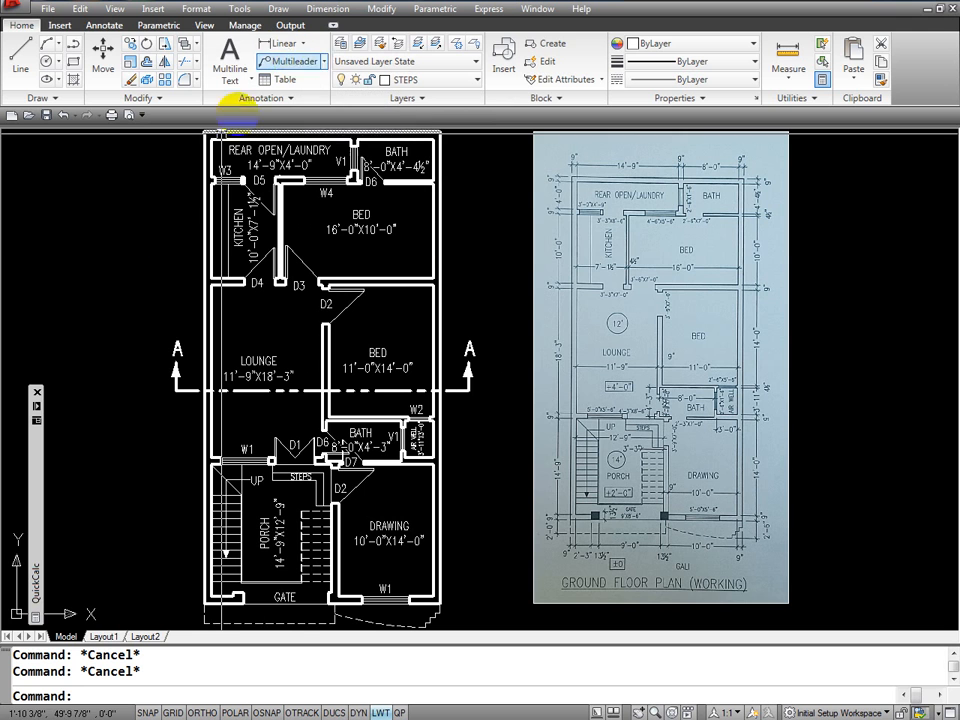
left_click(105, 25)
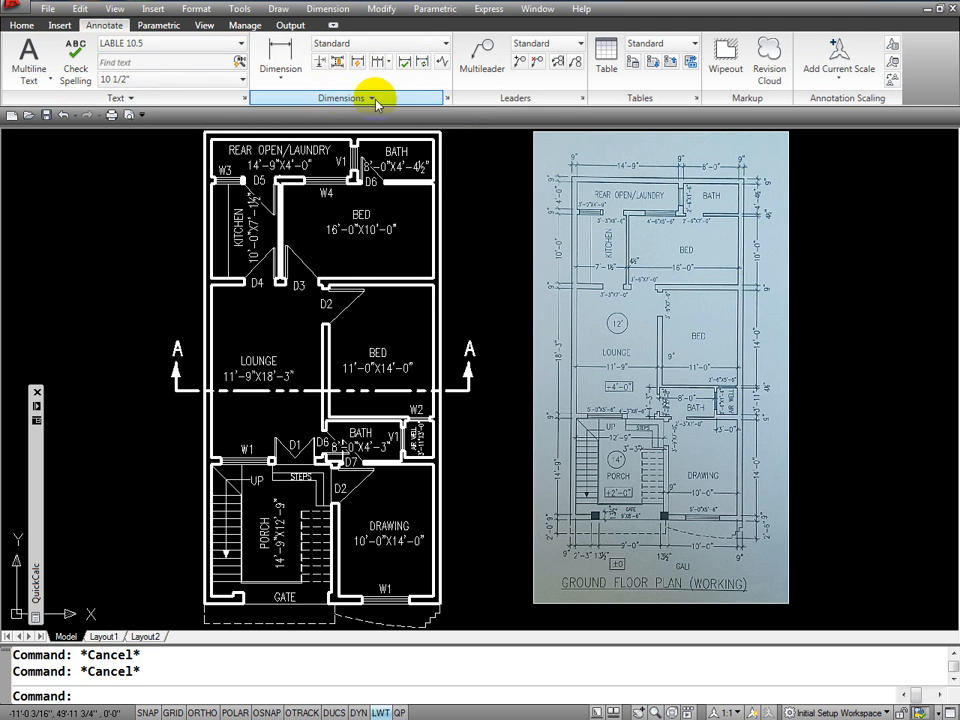
left_click(448, 100)
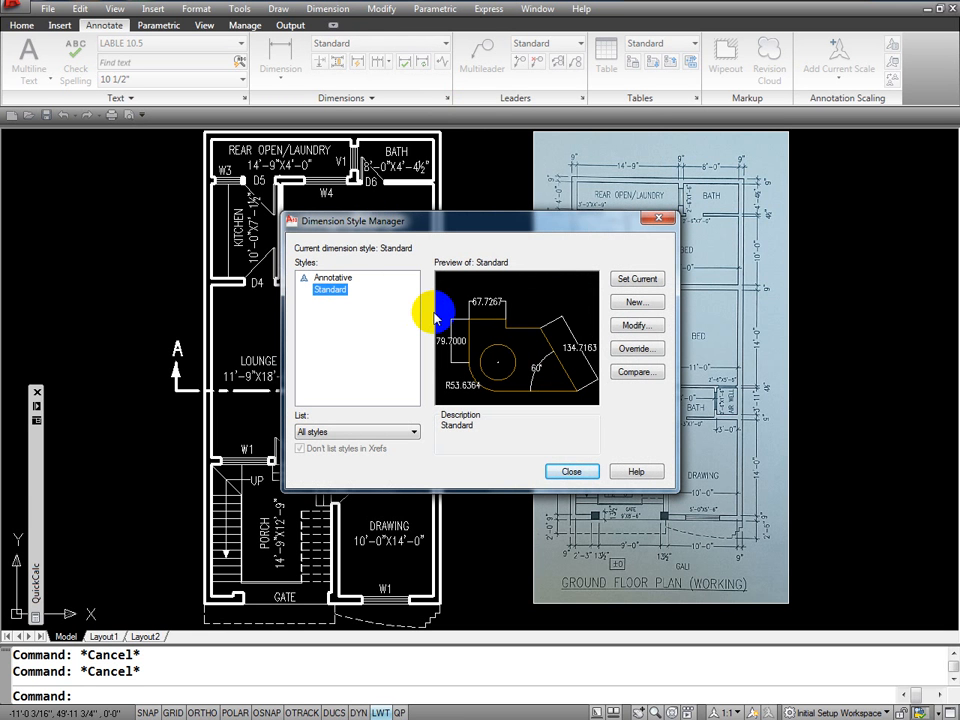
left_click(571, 471)
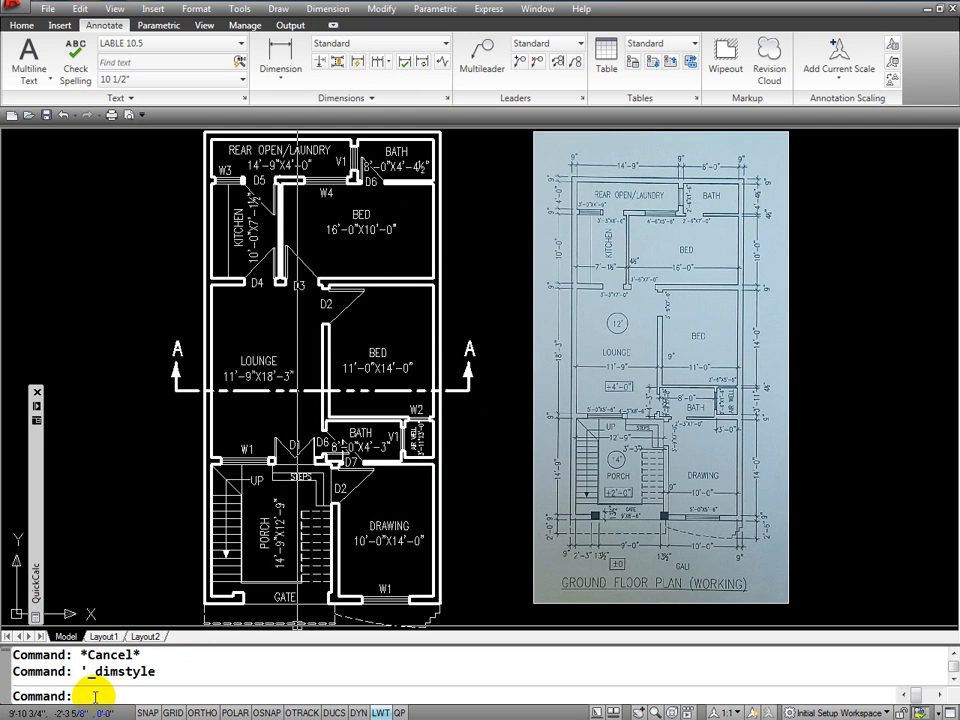
Open the Dimension Style Manager, keep all styles listed, and select the Standard style.
key("Return")
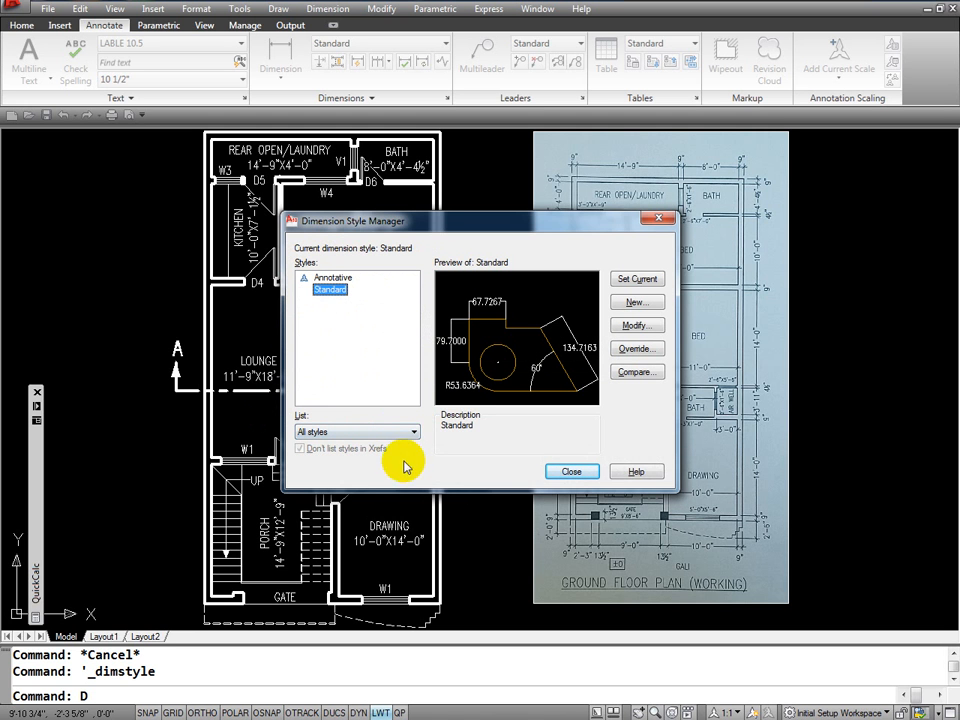
left_click(414, 432)
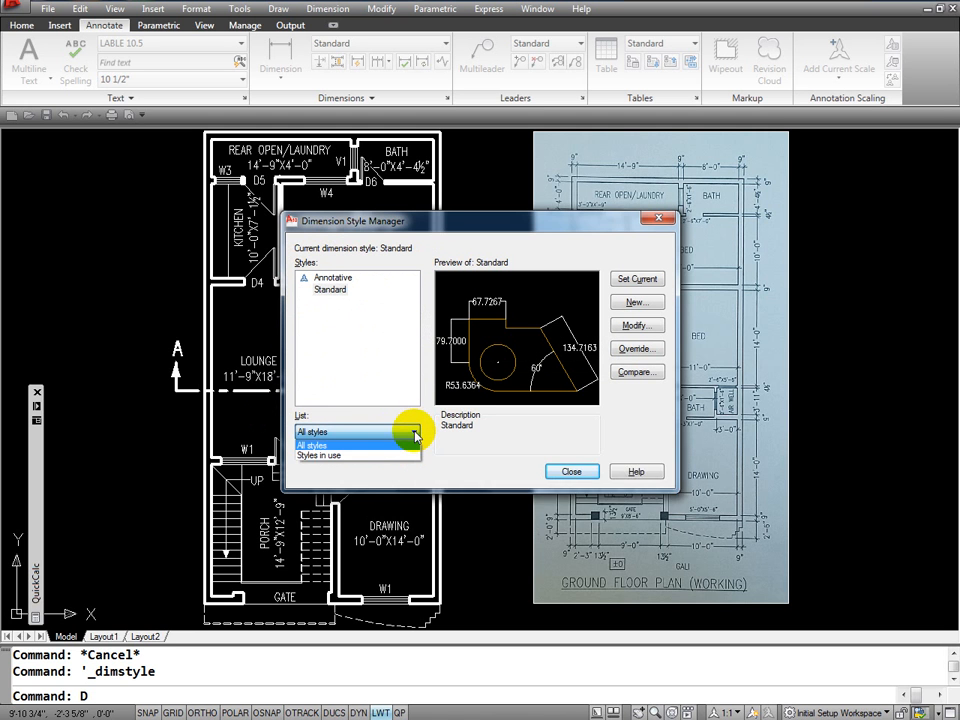
left_click(414, 433)
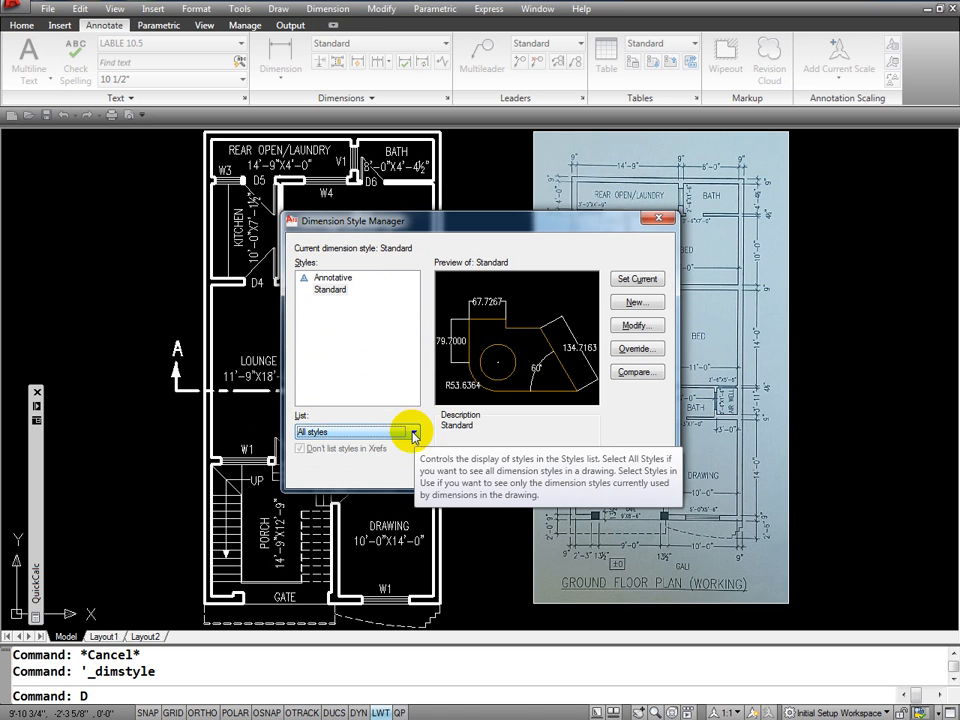
left_click(414, 433)
left_click(414, 433)
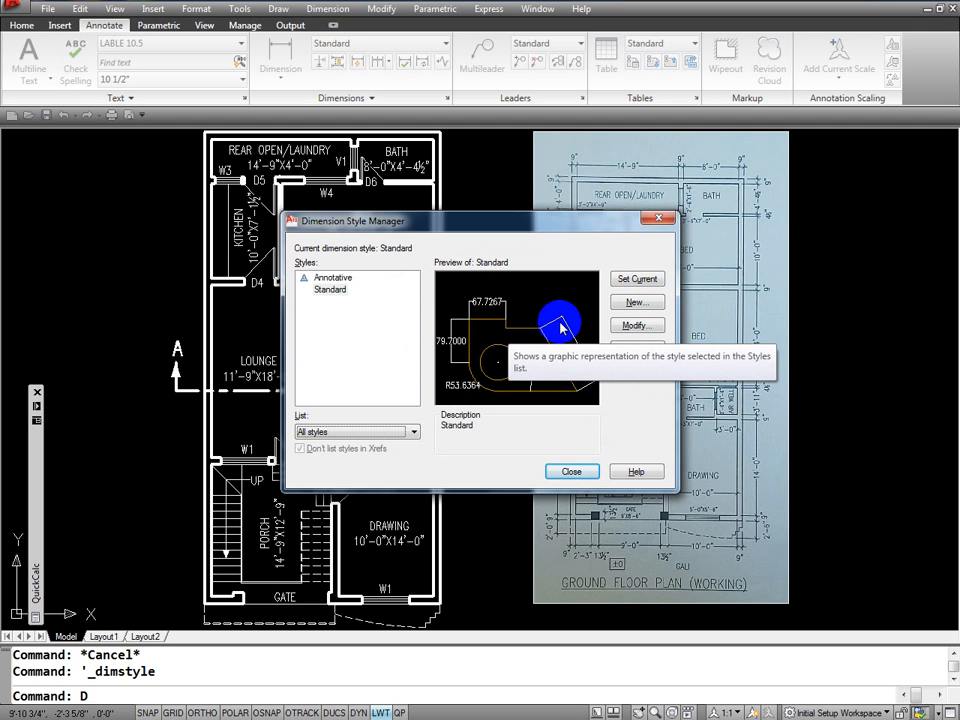
left_click(328, 290)
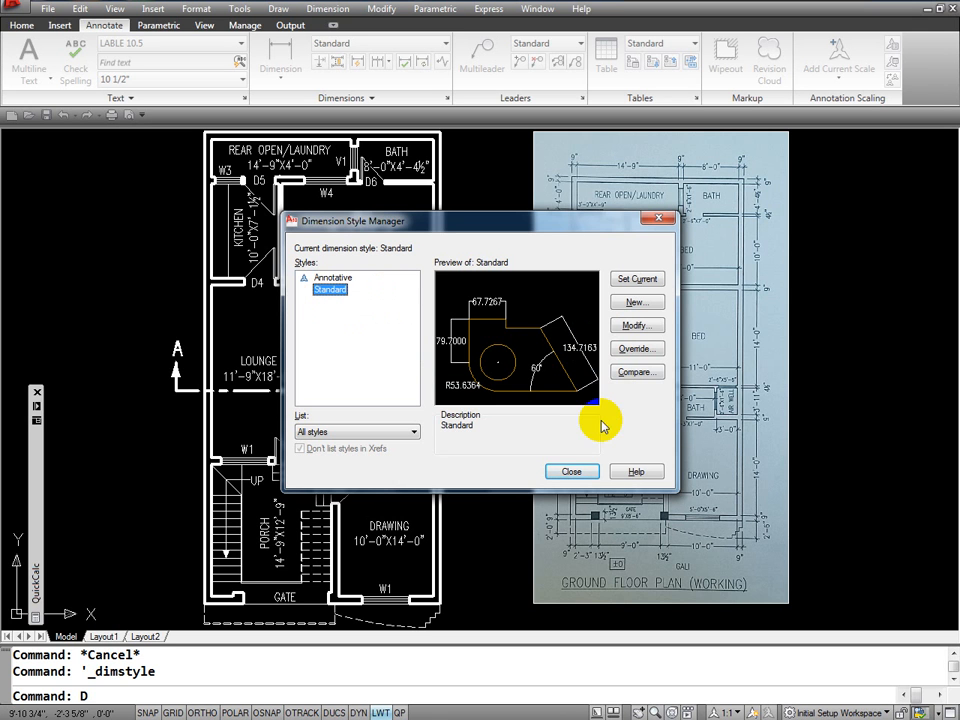
Create a new dimension style named DIM WALLS WIDTH GF, based on Standard and used for all dimensions.
left_click(630, 305)
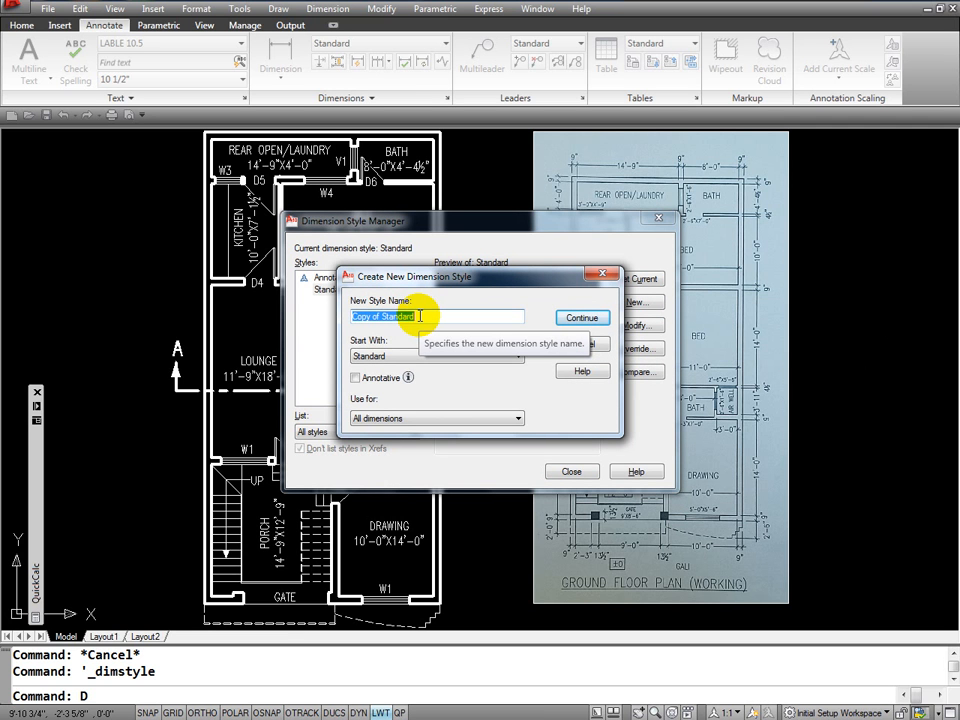
type("DIM WALLS WIDTH GF")
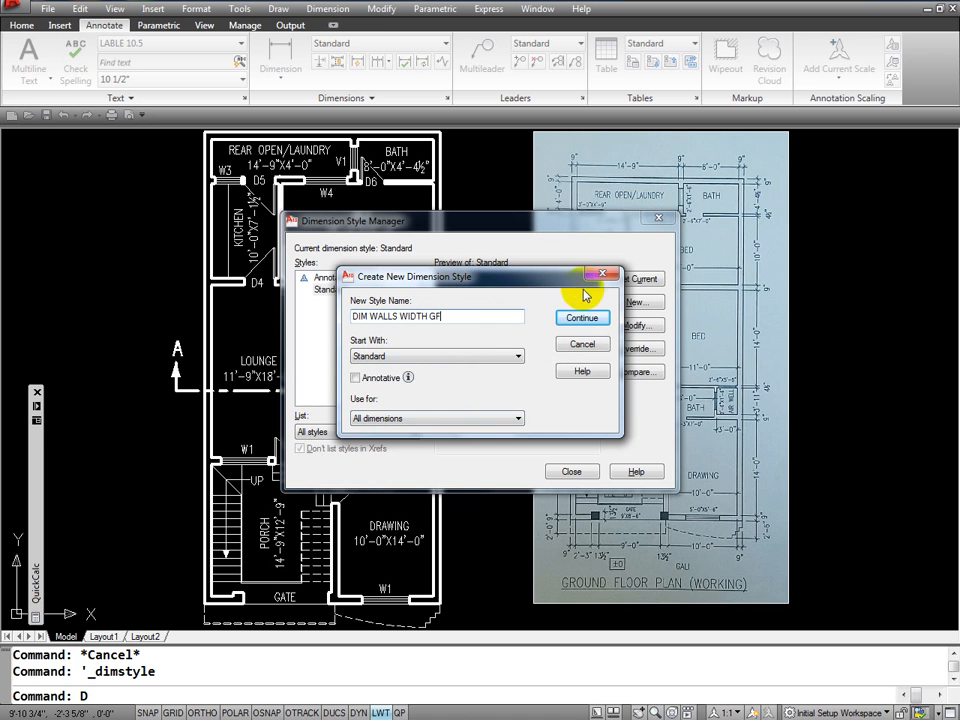
left_click(519, 357)
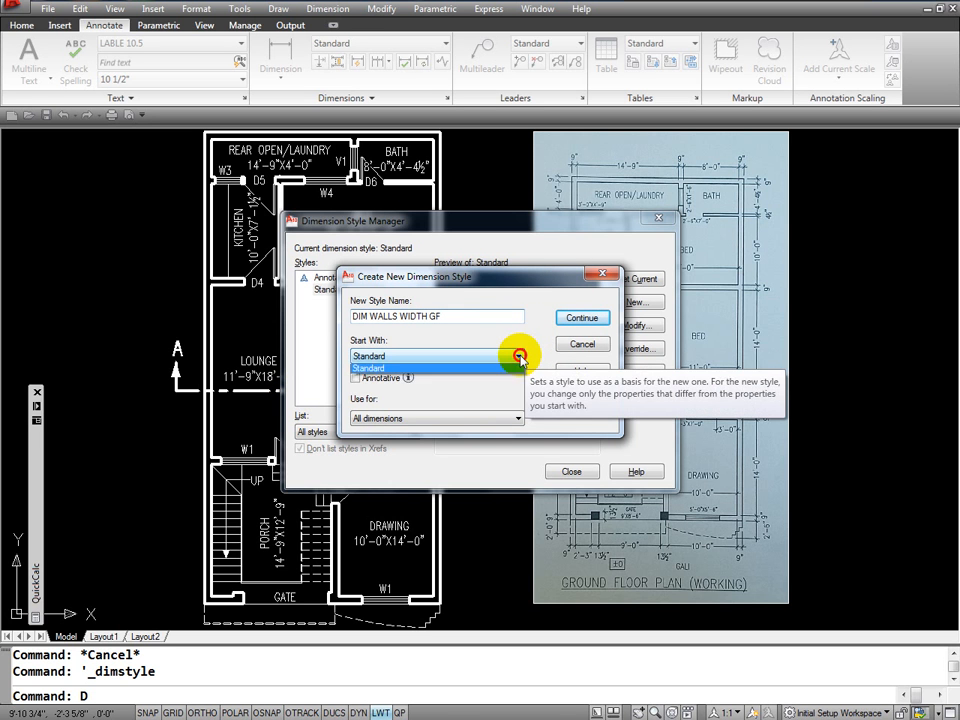
left_click(519, 357)
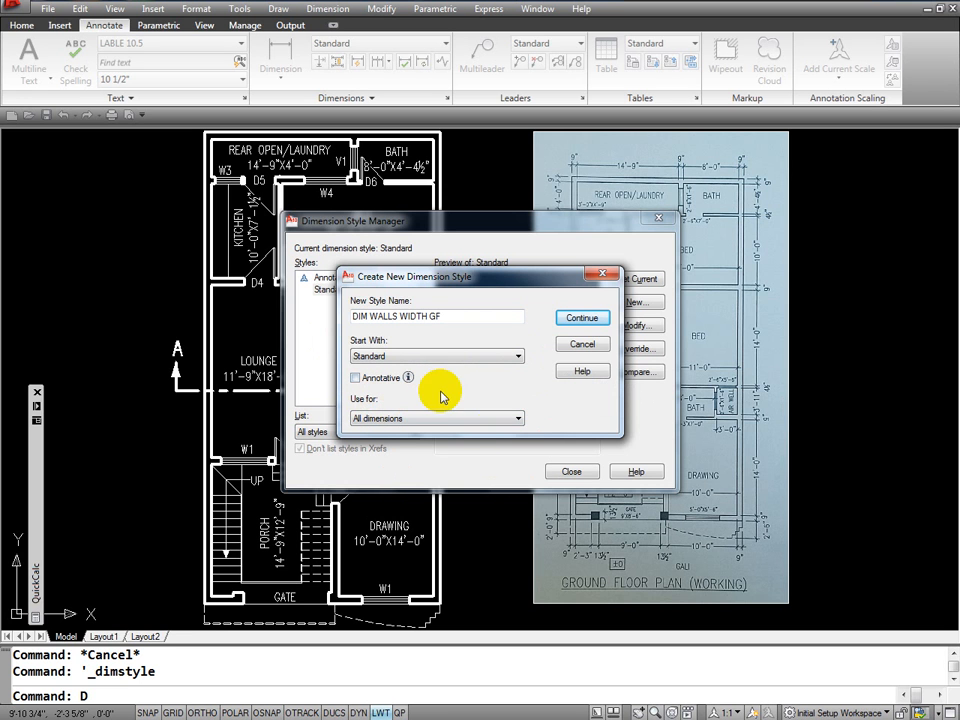
left_click(519, 422)
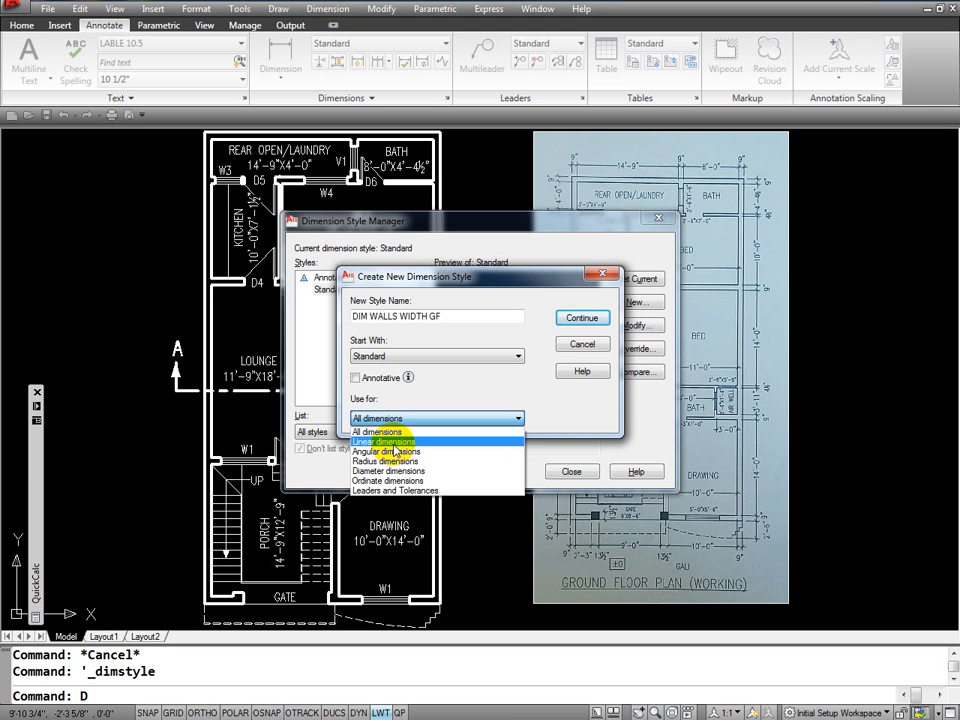
left_click(392, 432)
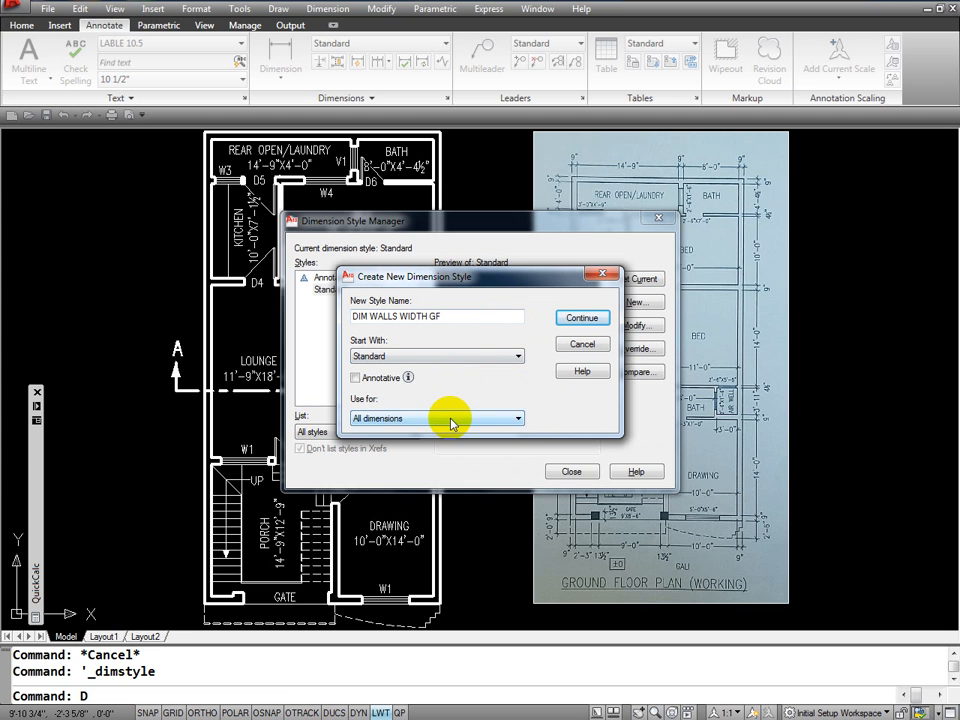
left_click(576, 320)
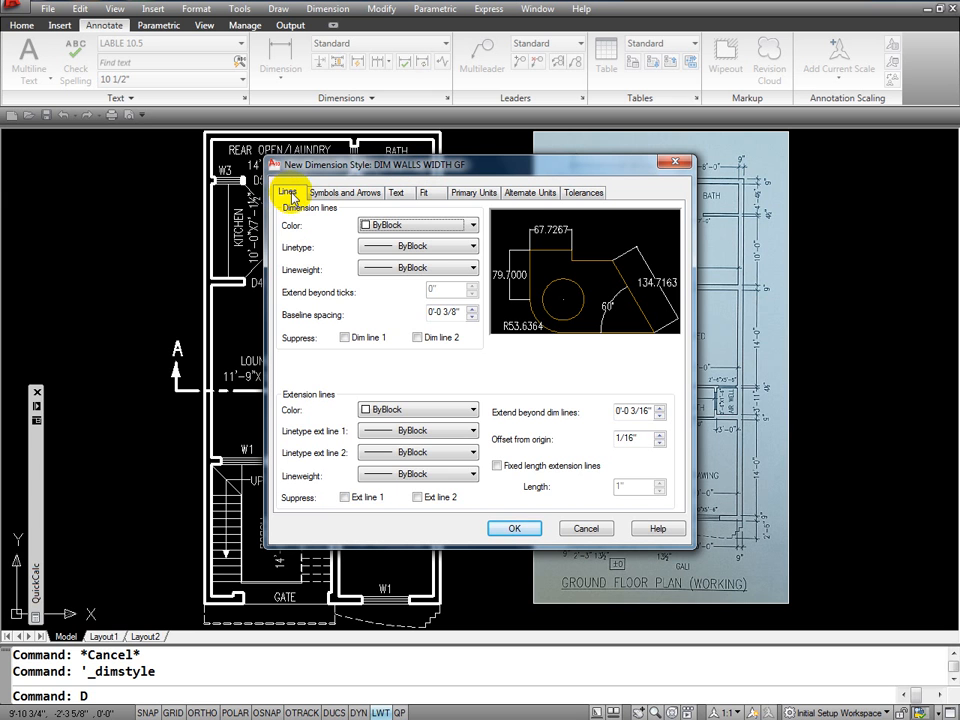
Look through the new style's settings for symbols and arrows, text, fit, primary units, alternate units and tolerances.
left_click(347, 192)
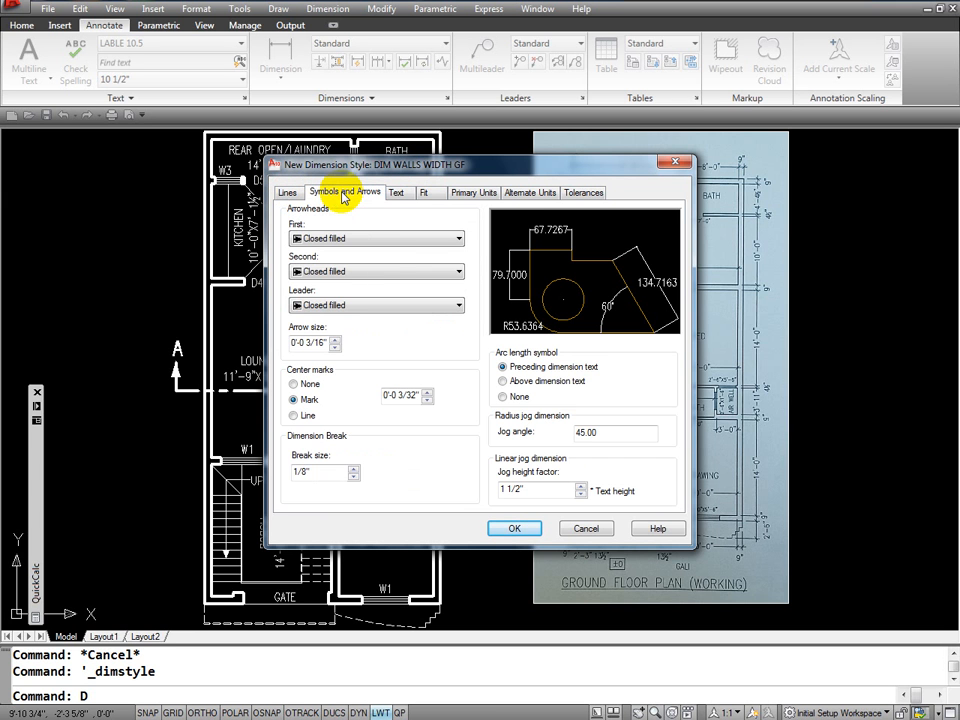
left_click(395, 194)
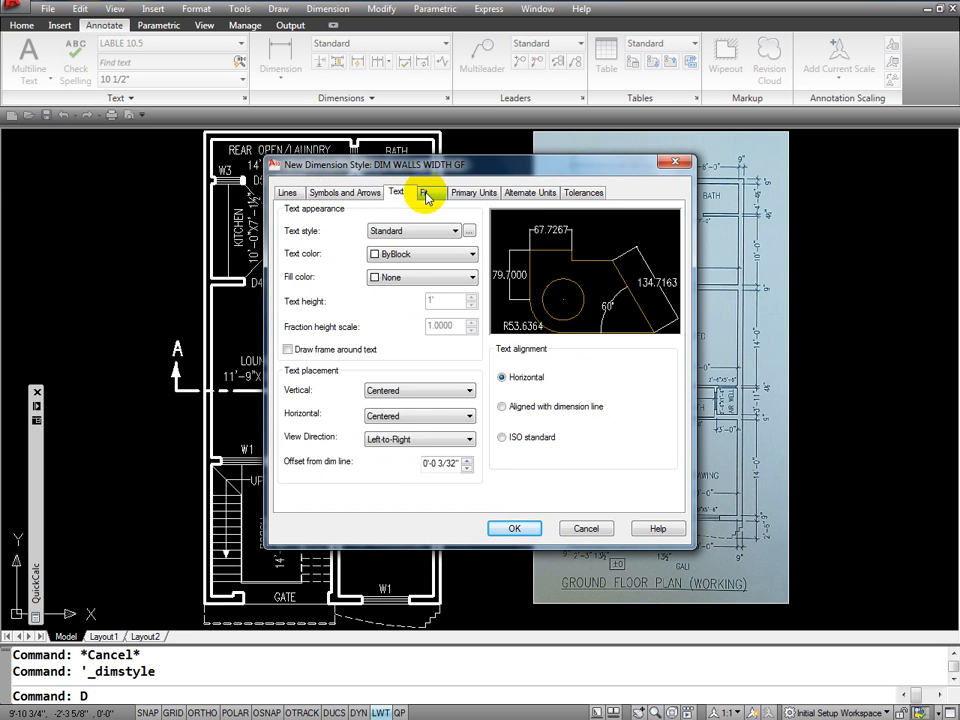
left_click(425, 194)
left_click(462, 192)
left_click(525, 194)
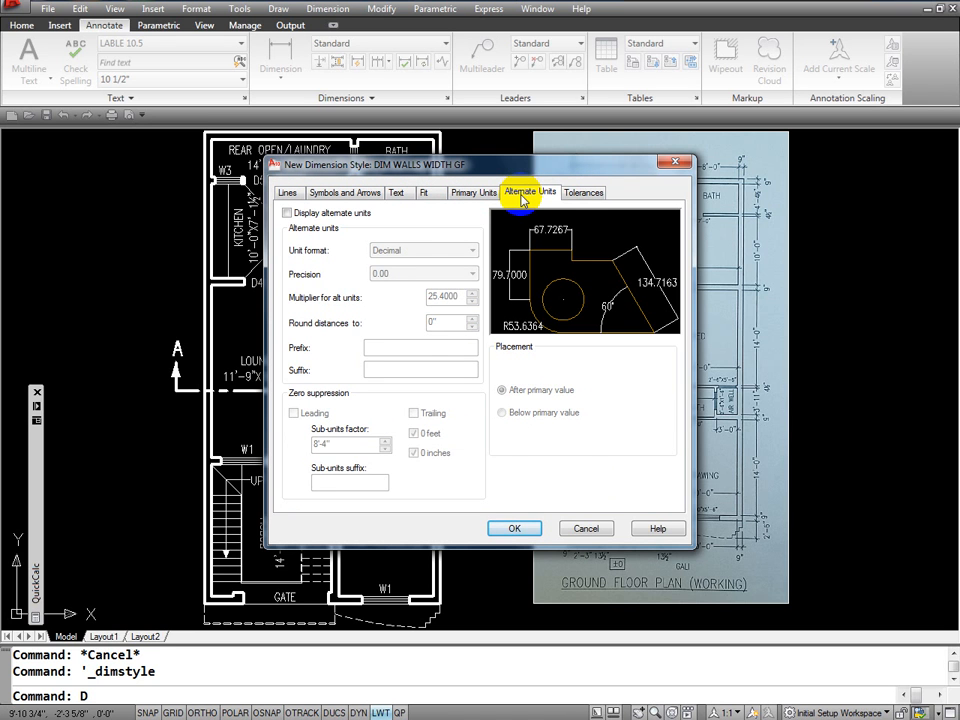
left_click(581, 196)
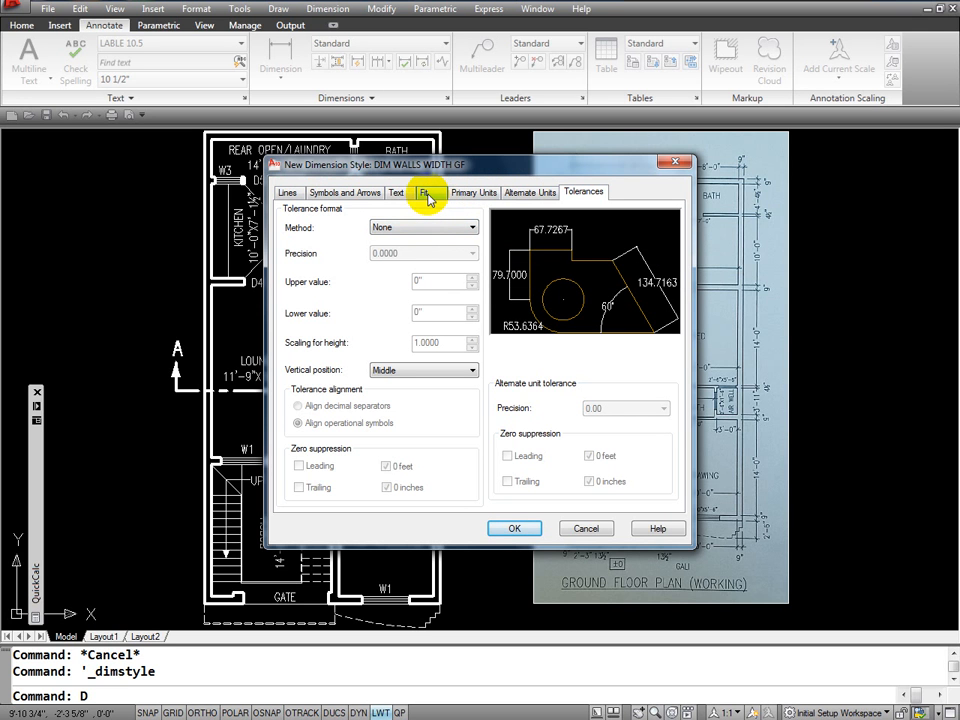
Set the primary unit format for linear dimensions in the DIM WALLS WIDTH GF style to Architectural.
left_click(470, 193)
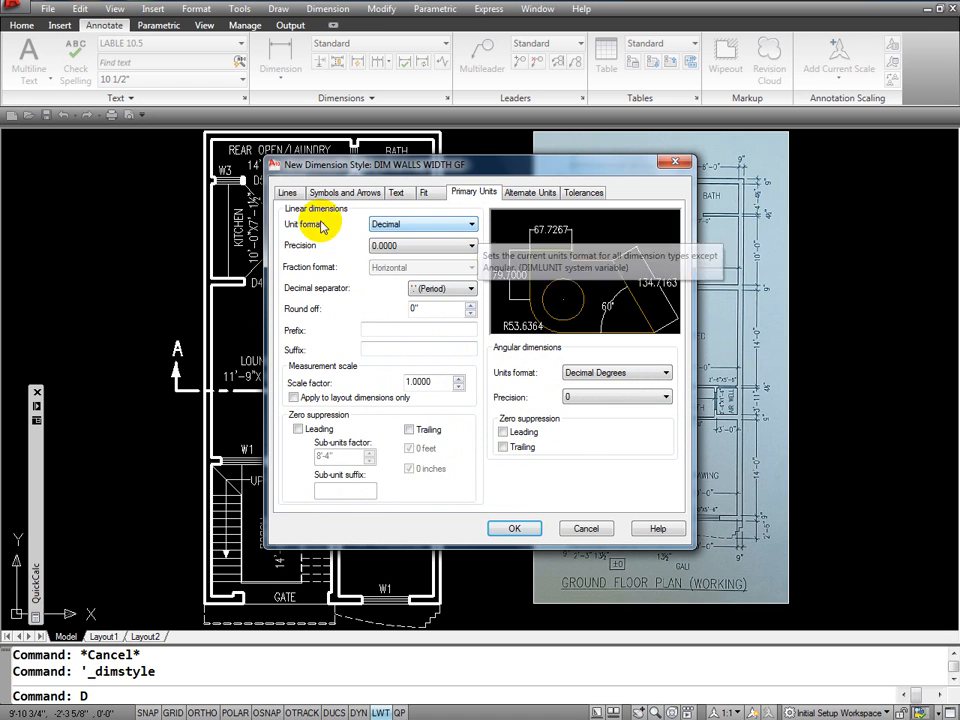
left_click(472, 226)
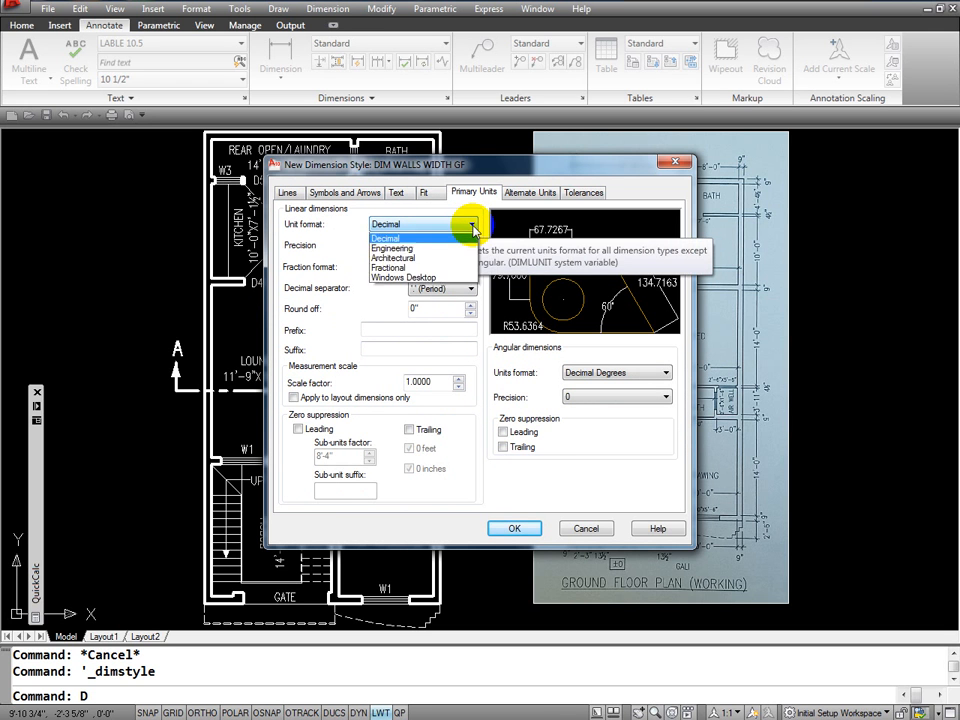
left_click(406, 270)
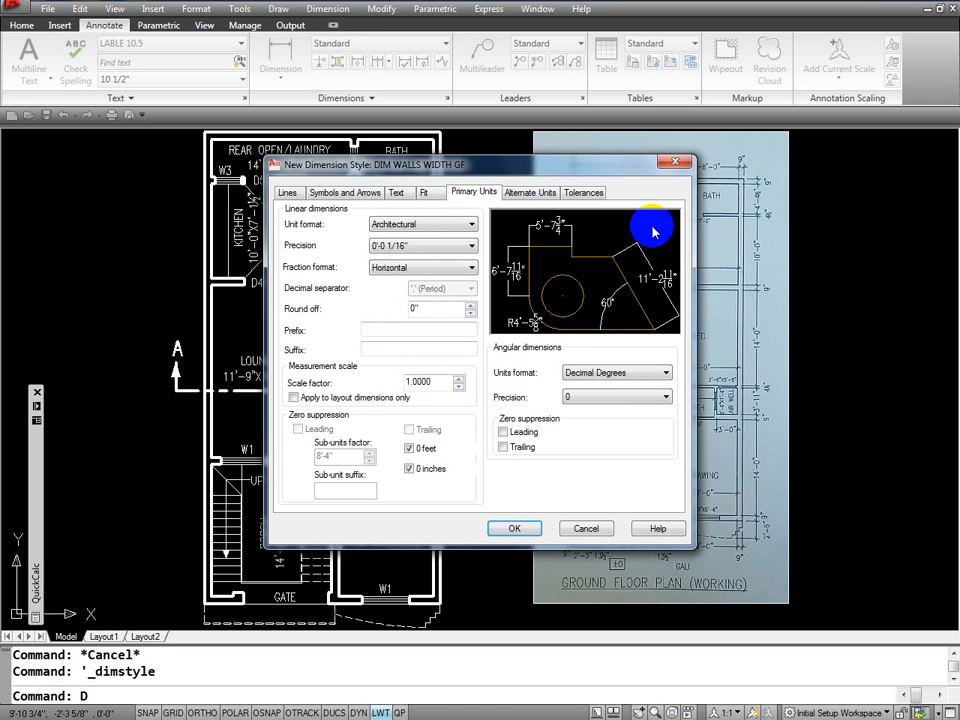
left_click(575, 320)
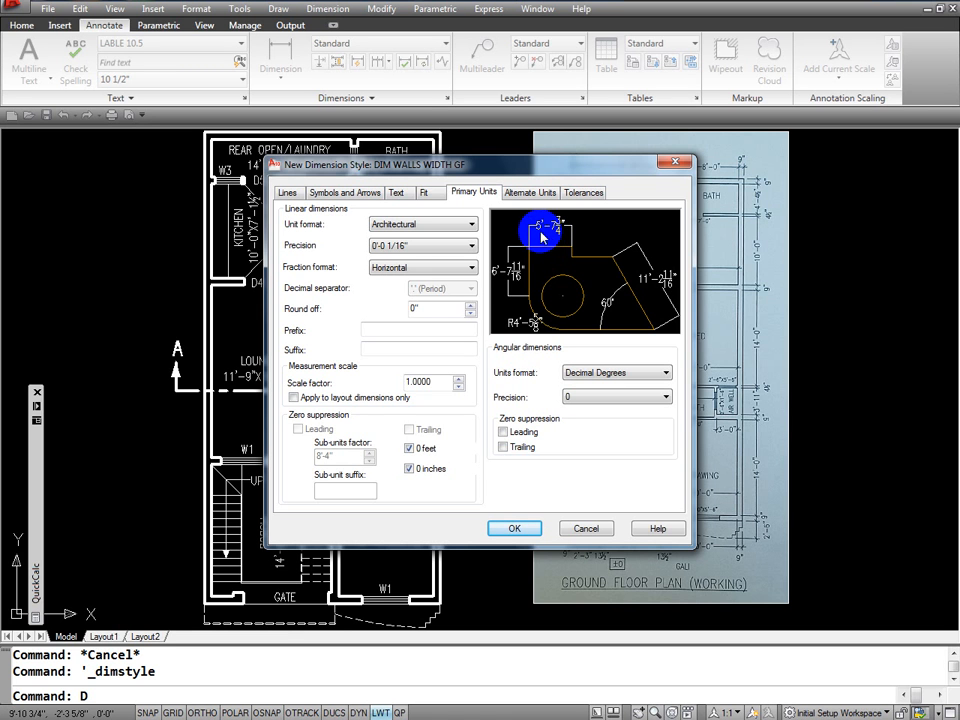
left_click(395, 224)
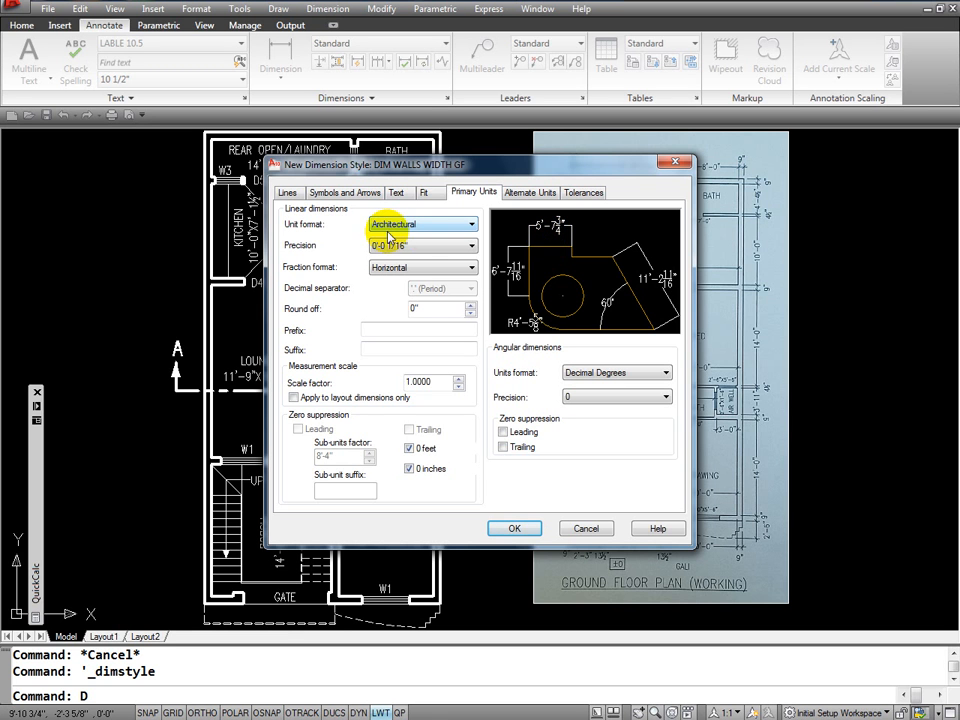
left_click(562, 242)
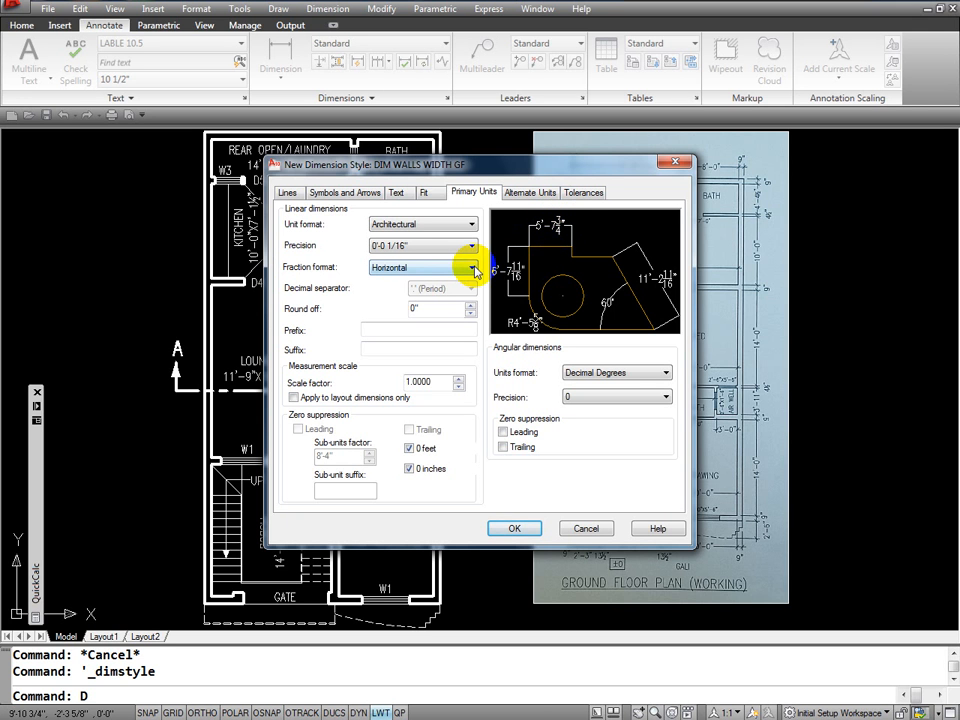
Try the Not Stacked fraction format for the linear dimensions and settle on Diagonal.
left_click(472, 268)
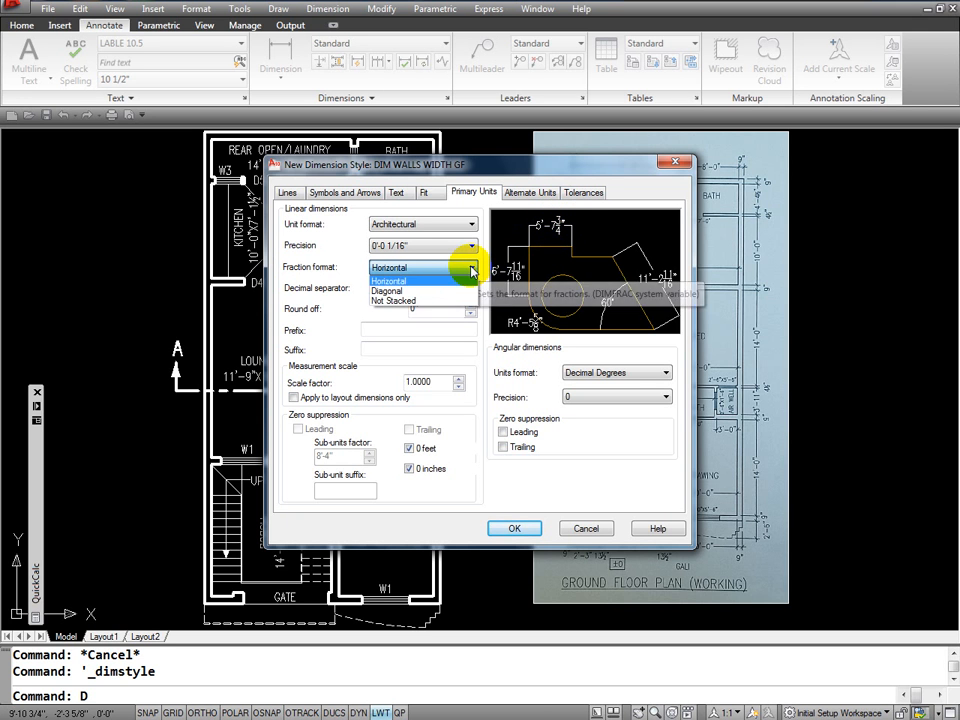
left_click(396, 291)
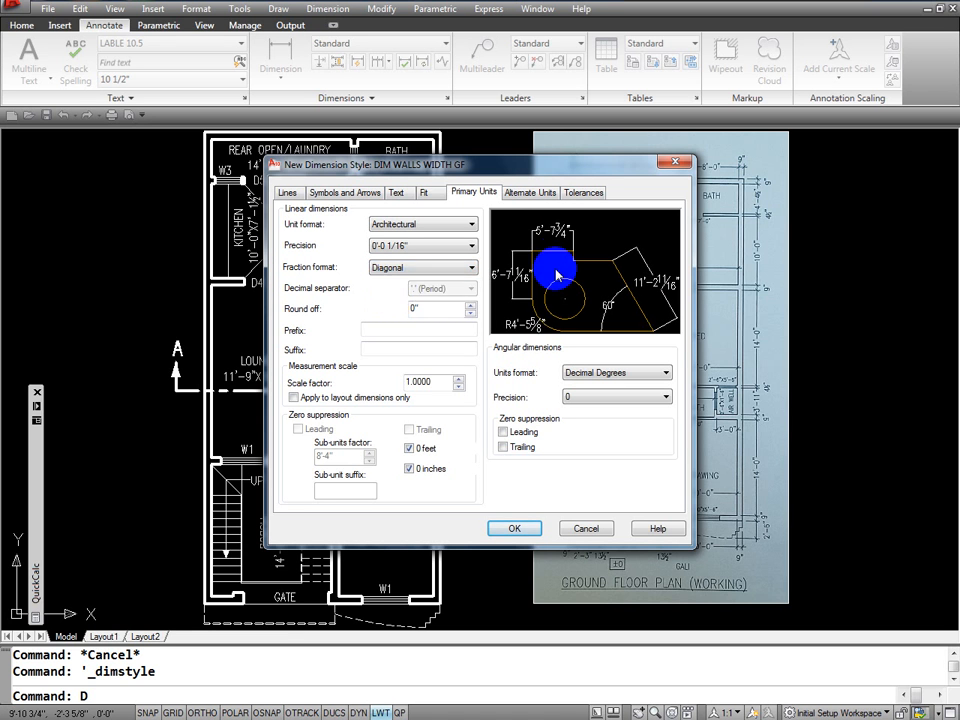
left_click(473, 271)
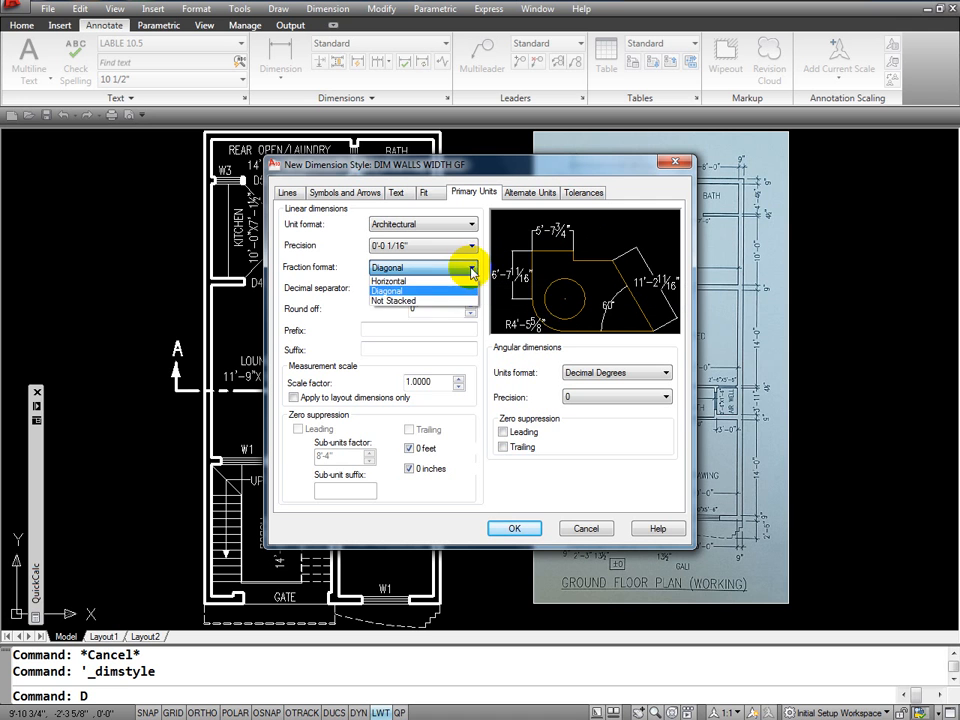
left_click(396, 302)
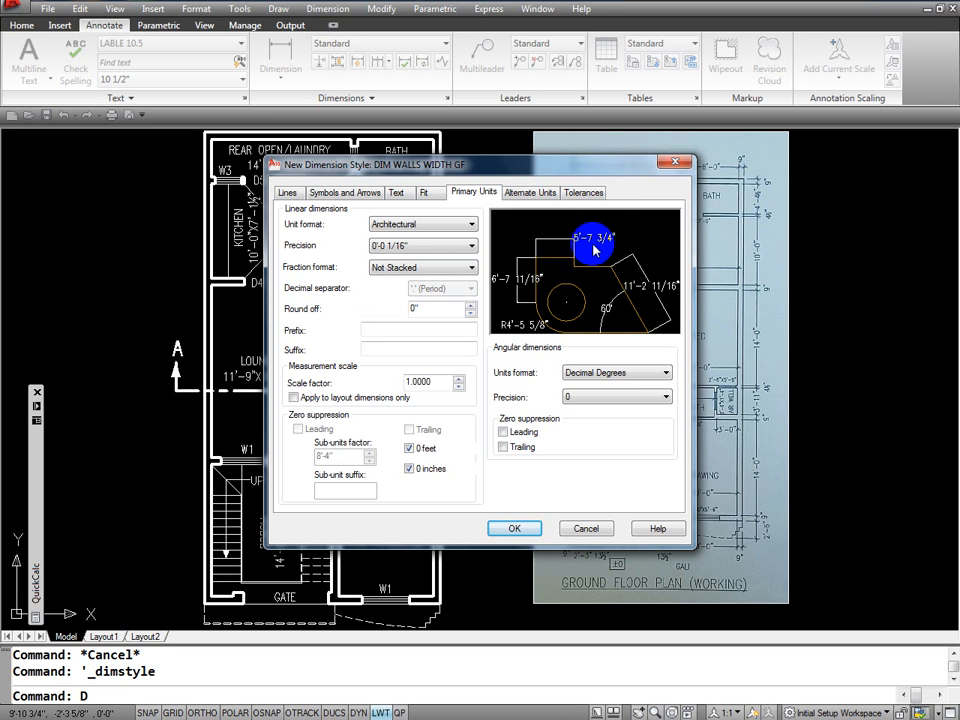
left_click(471, 270)
left_click(383, 292)
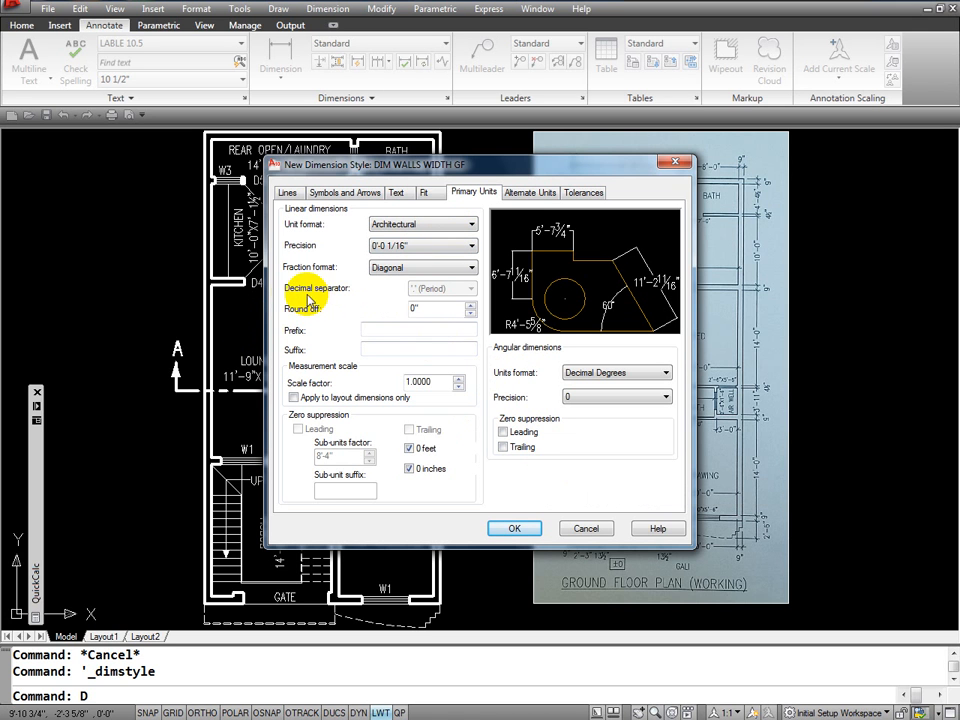
Try the Decimal unit format to check the decimal separator option, and restore the Architectural format.
left_click(458, 223)
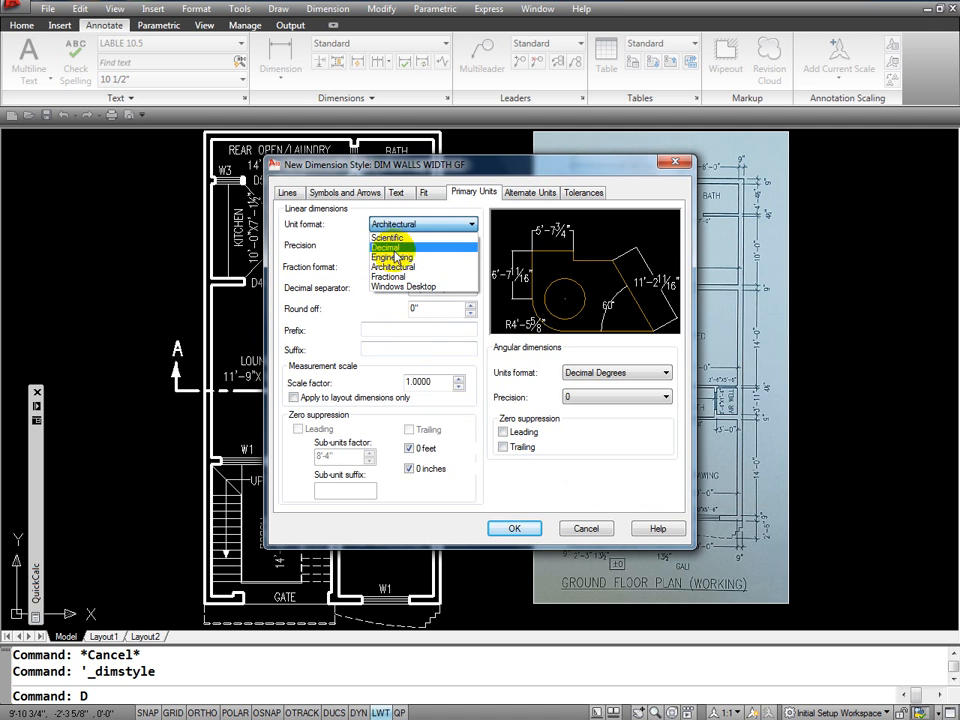
left_click(388, 248)
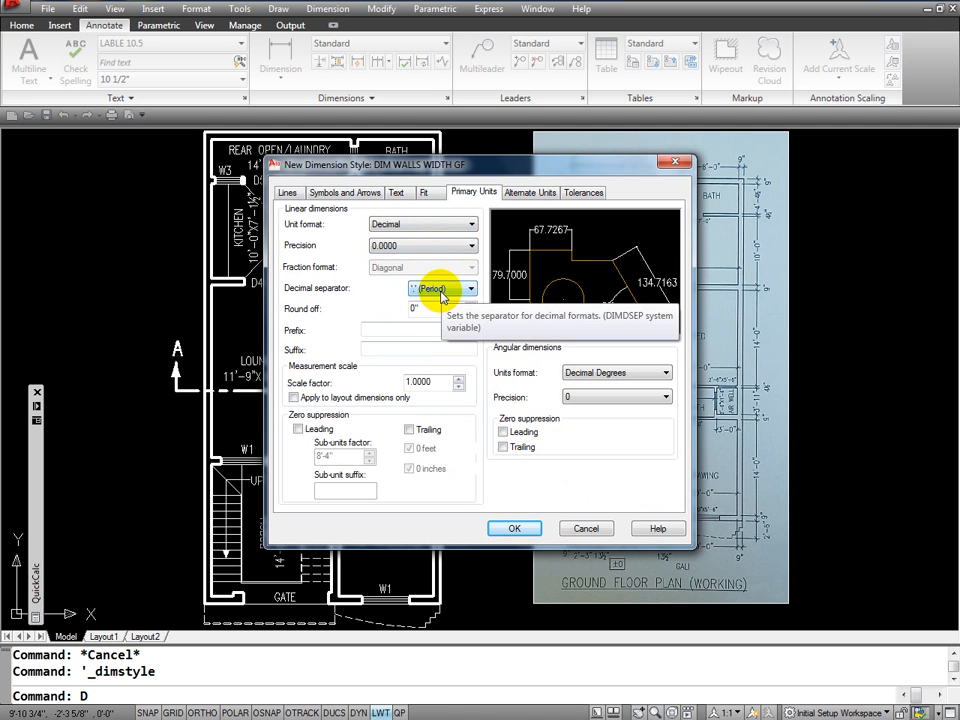
left_click(468, 225)
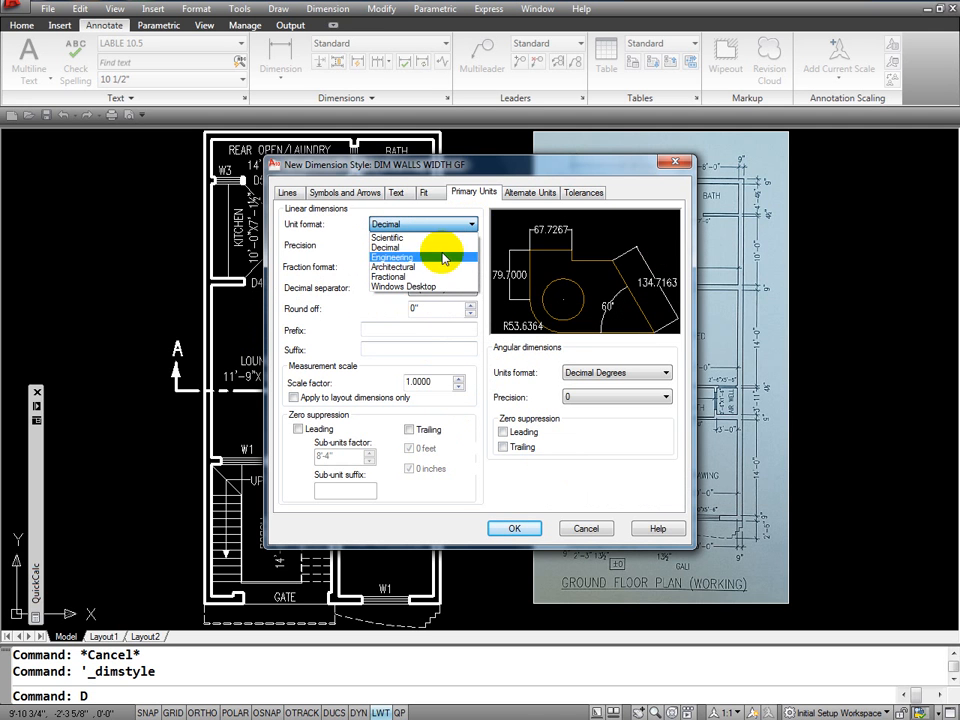
left_click(412, 268)
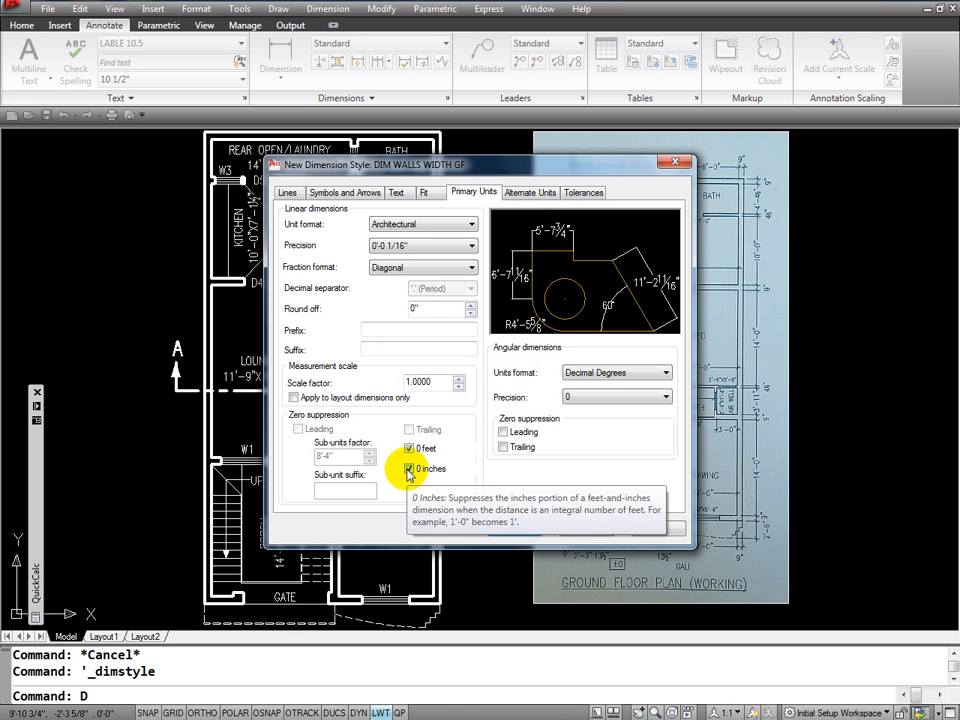
Turn off zero-feet suppression for linear dimensions and set the angular dimension precision to 0.00.
left_click(408, 449)
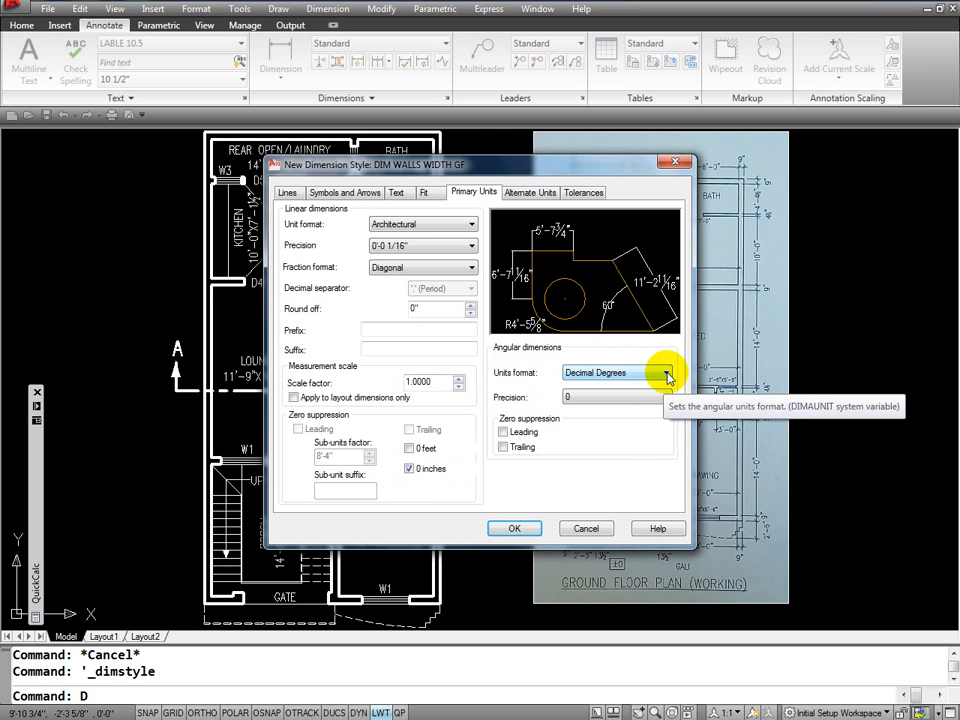
left_click(620, 399)
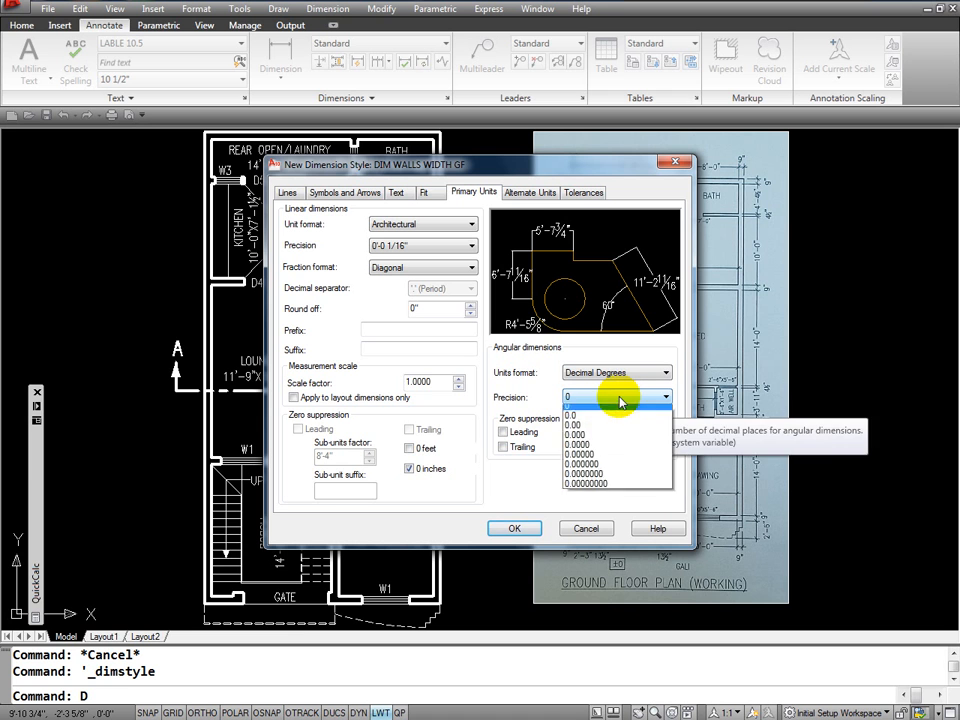
left_click(584, 426)
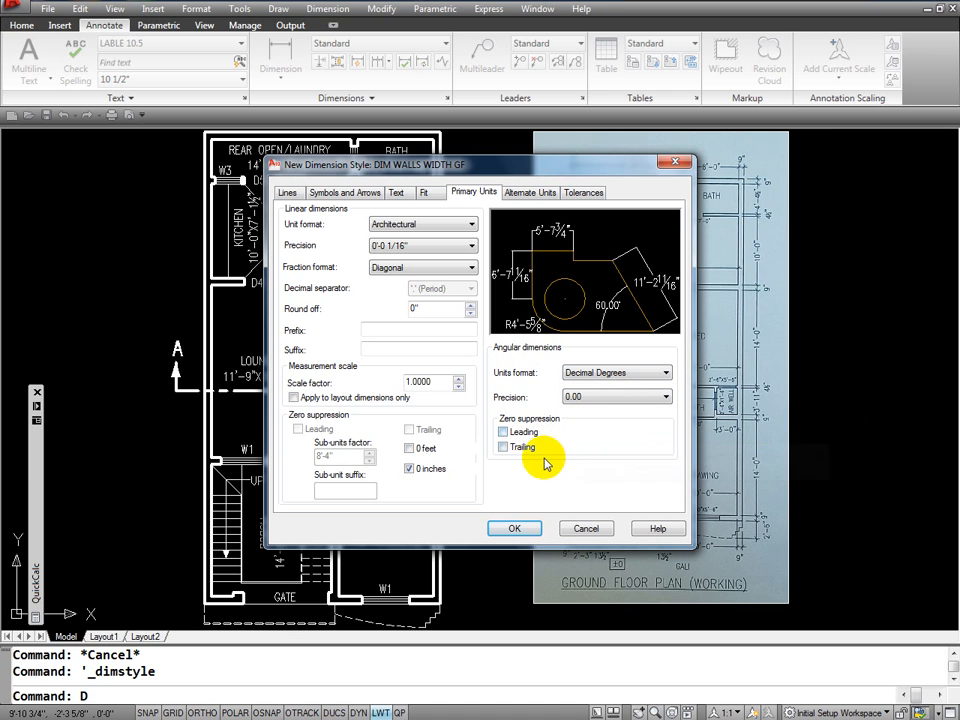
left_click(567, 402)
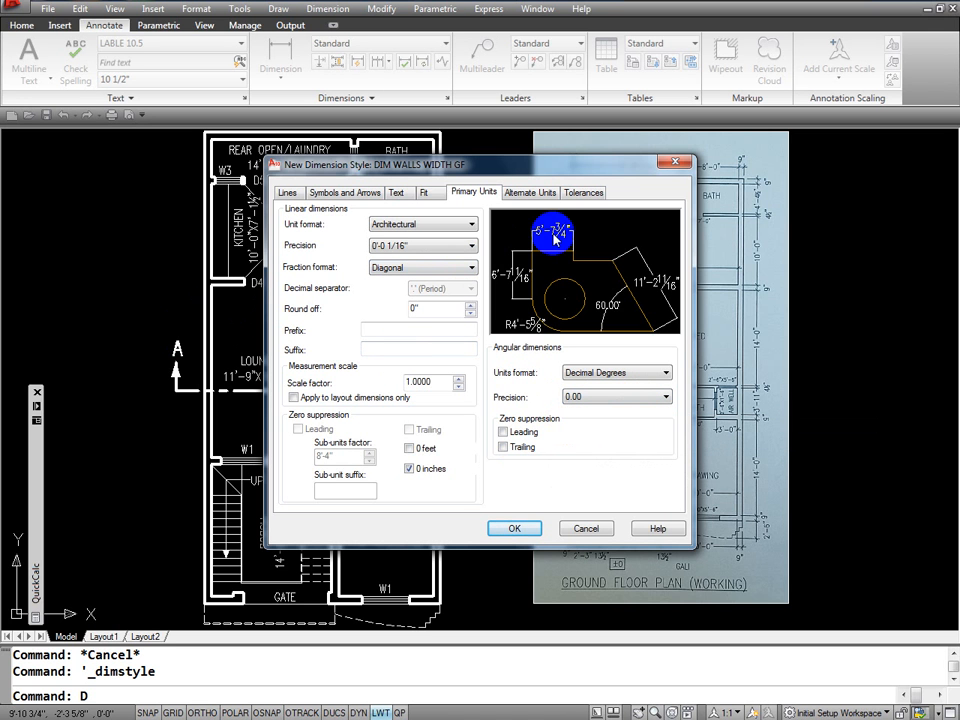
Set the fit option to Both text and arrows and the text placement to Over dimension line, without leader.
left_click(428, 194)
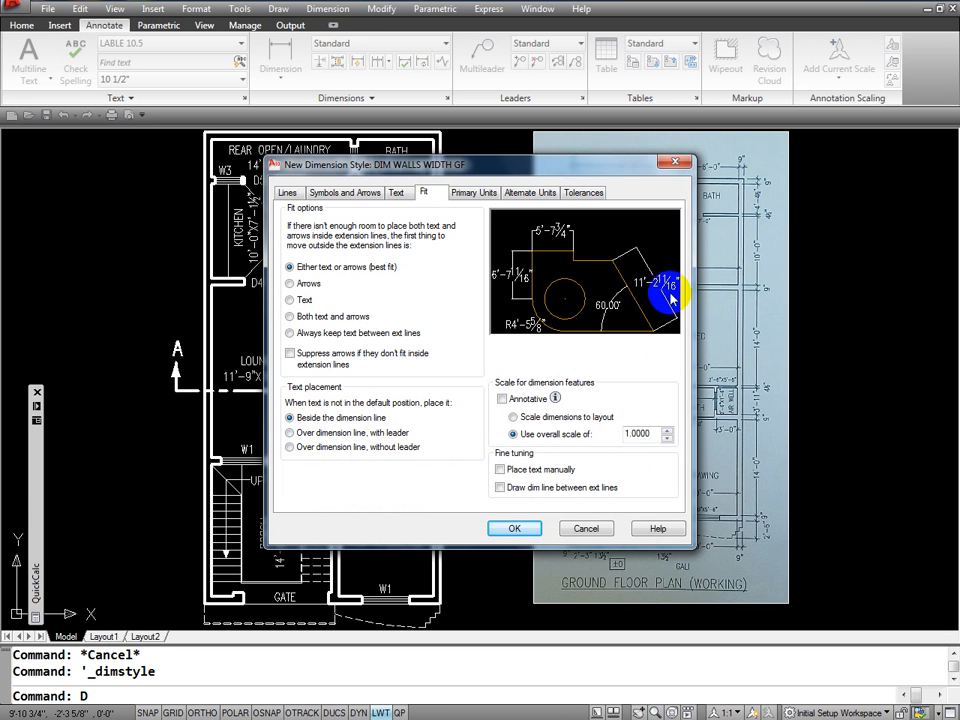
left_click(289, 434)
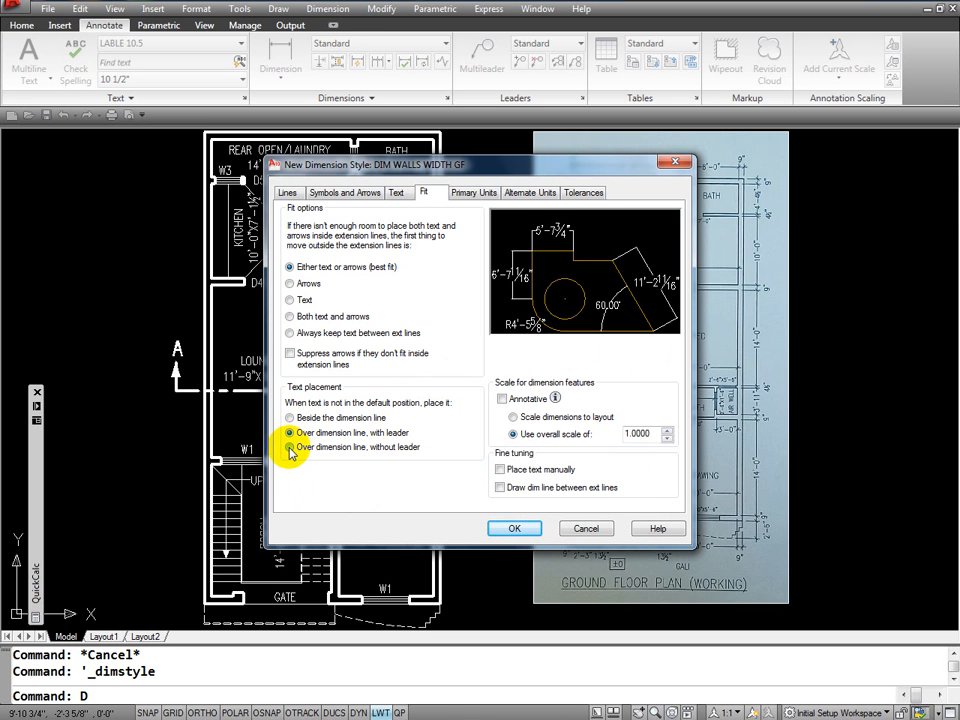
left_click(289, 448)
left_click(289, 433)
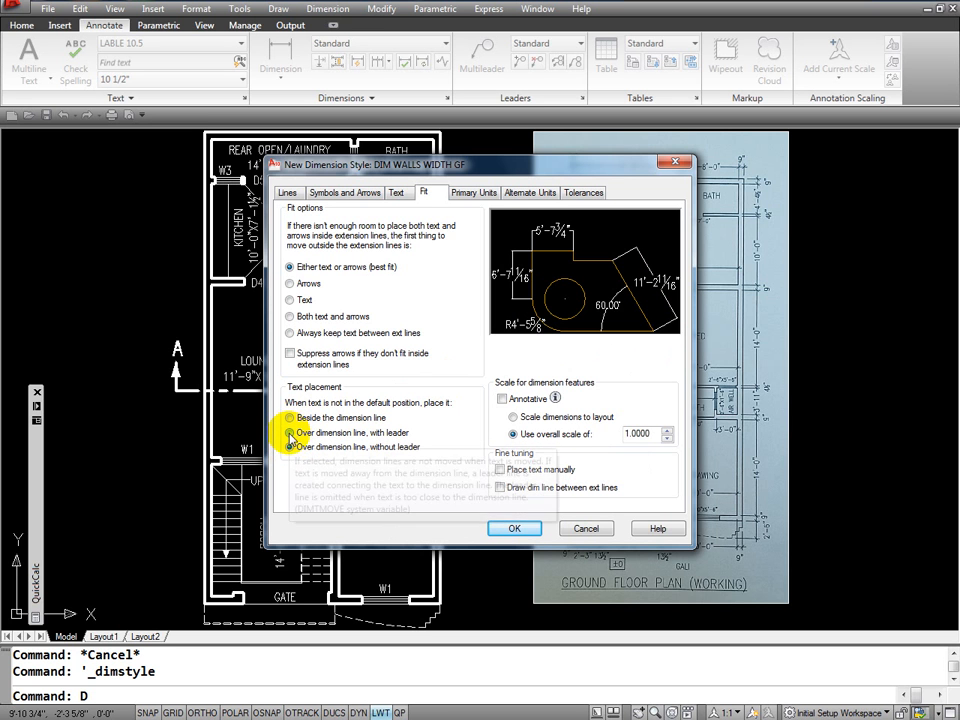
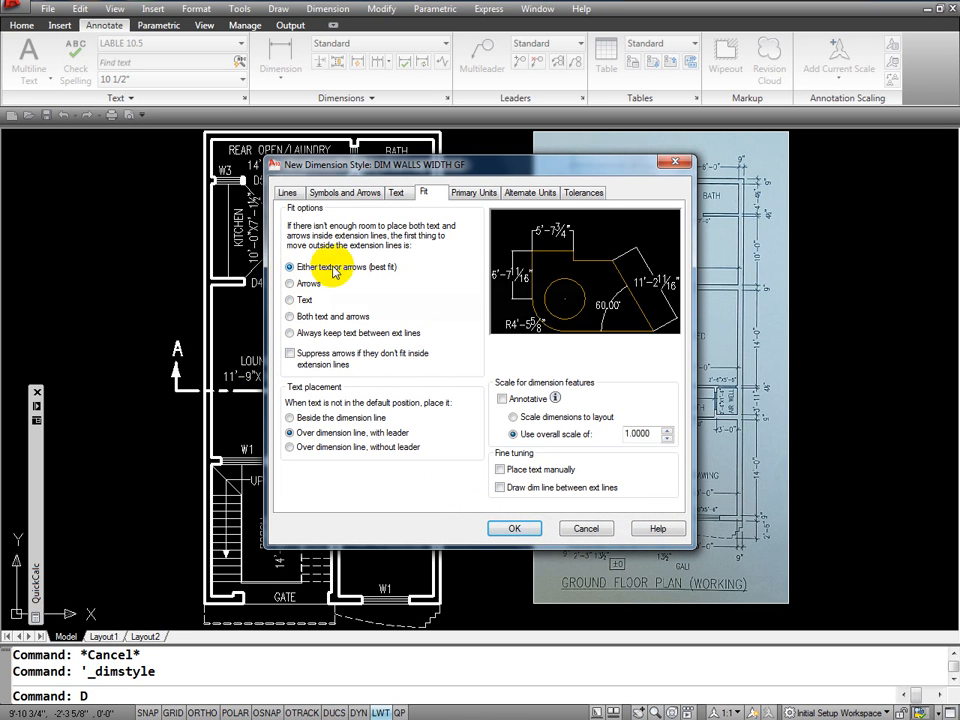
left_click(289, 316)
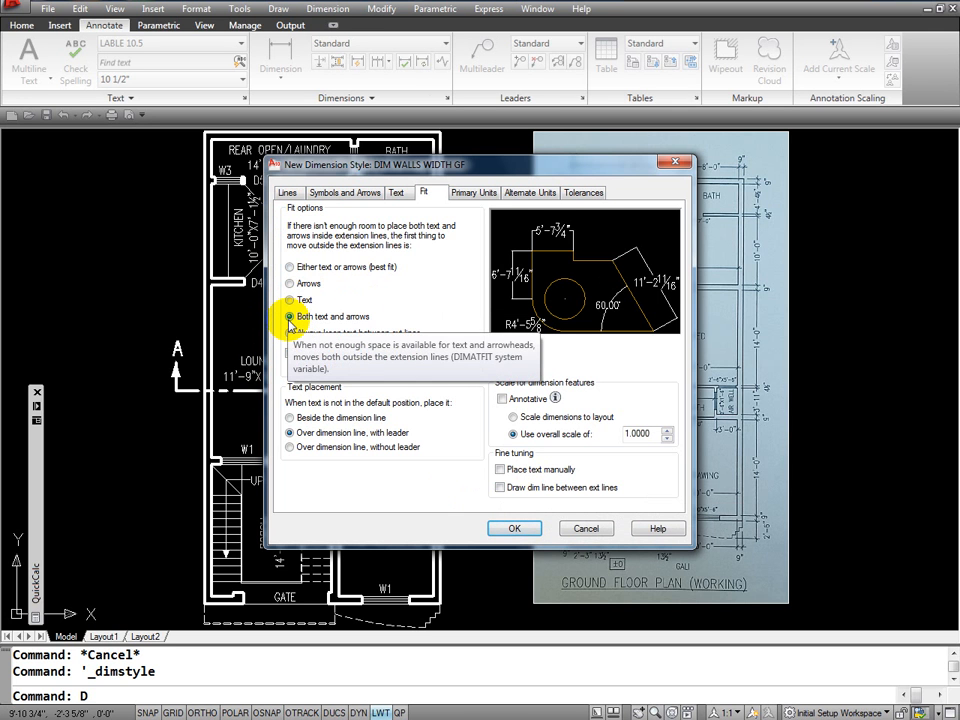
left_click(289, 447)
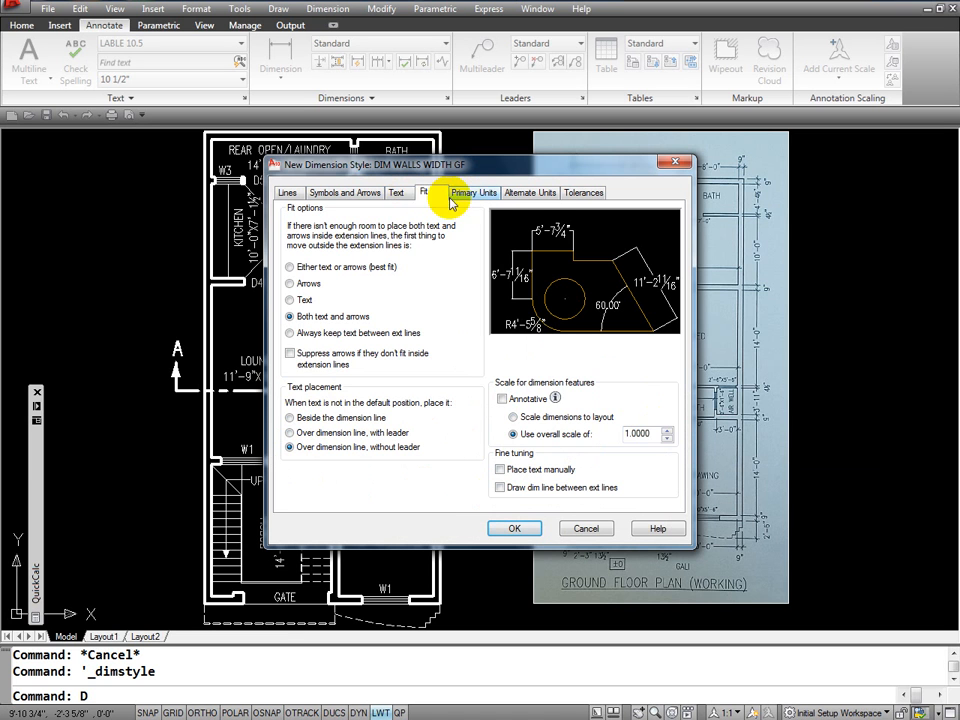
Edit the Standard text style from the dimension style's text settings, applying a height of 0 and a width factor of 0.7.
left_click(398, 195)
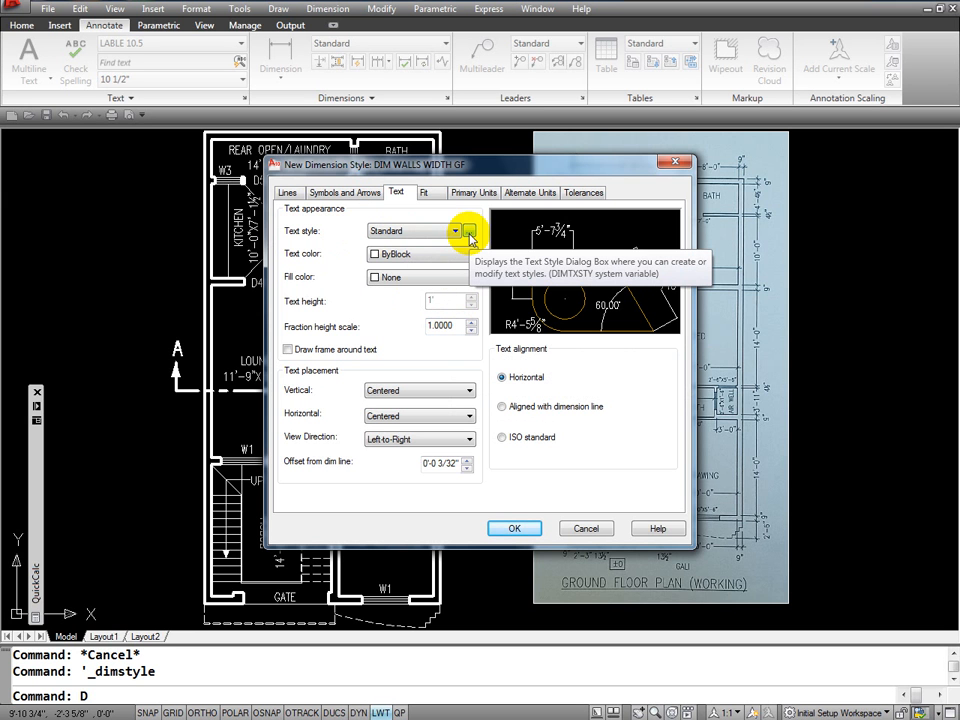
left_click(469, 232)
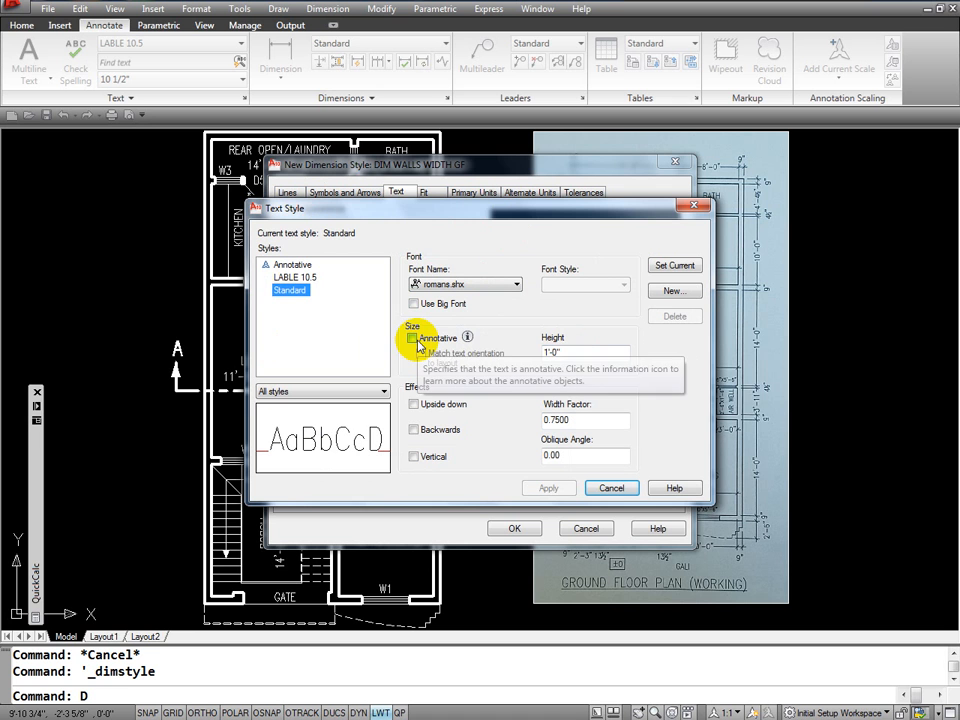
left_click_drag(568, 354, 514, 360)
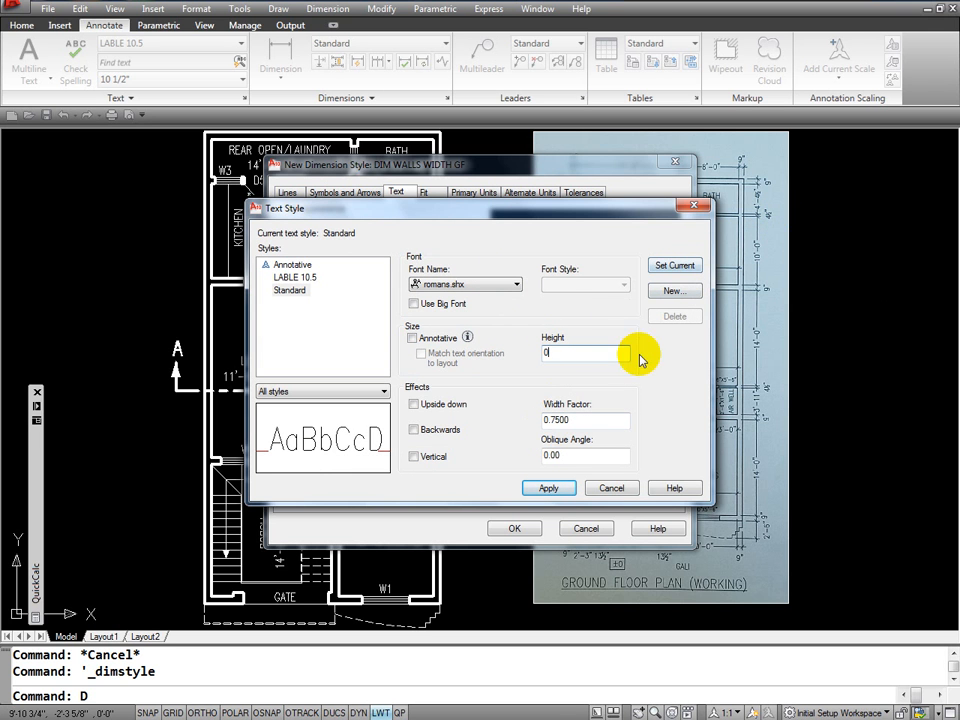
double_click(575, 419)
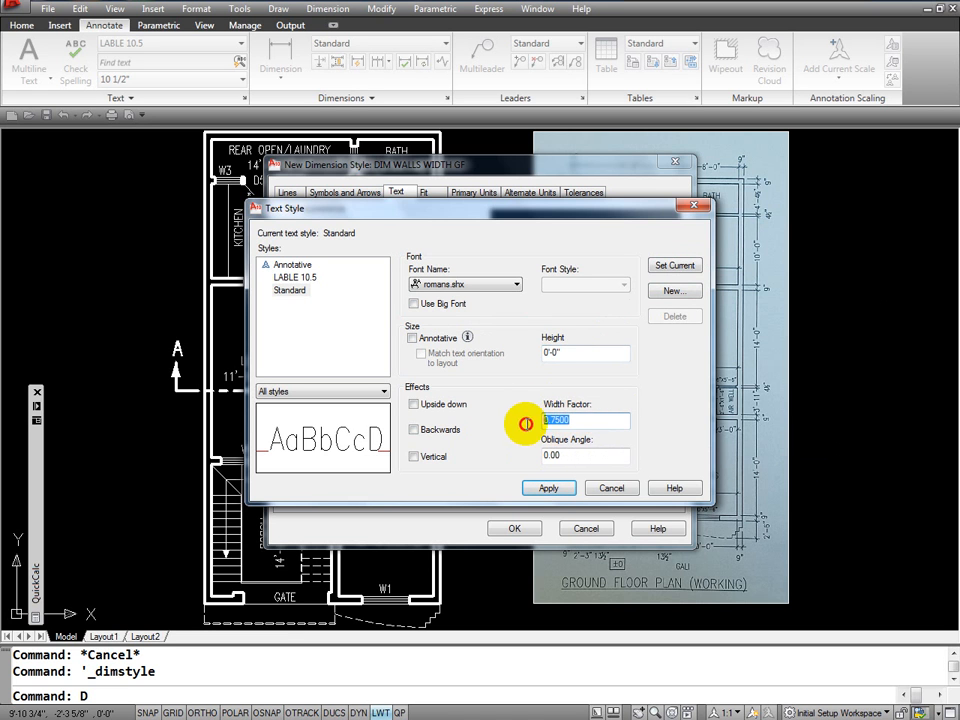
type("0.")
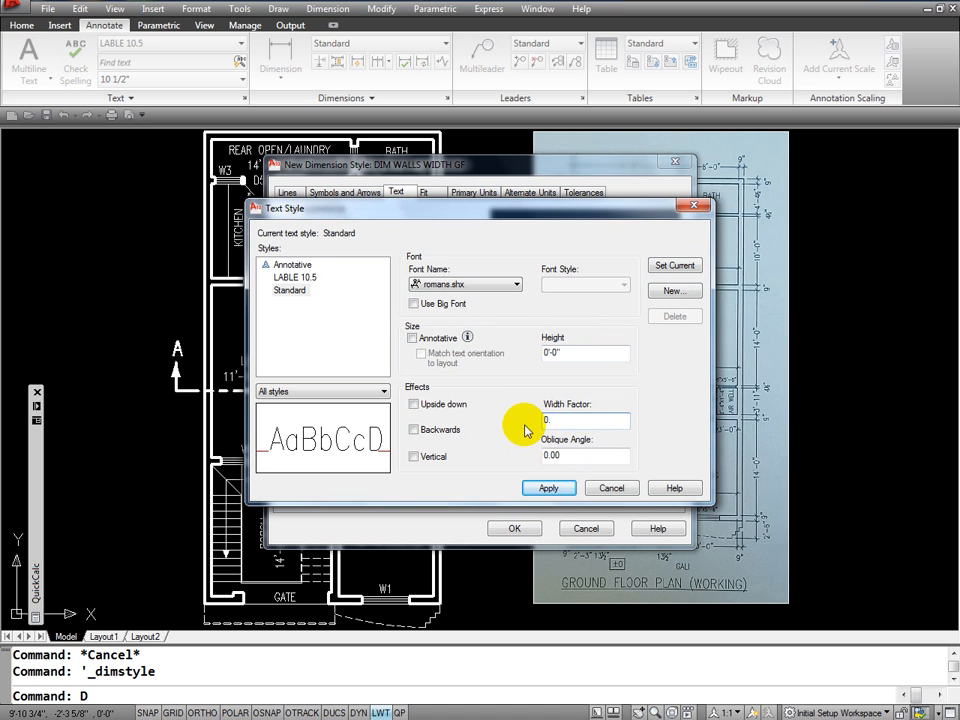
type("7")
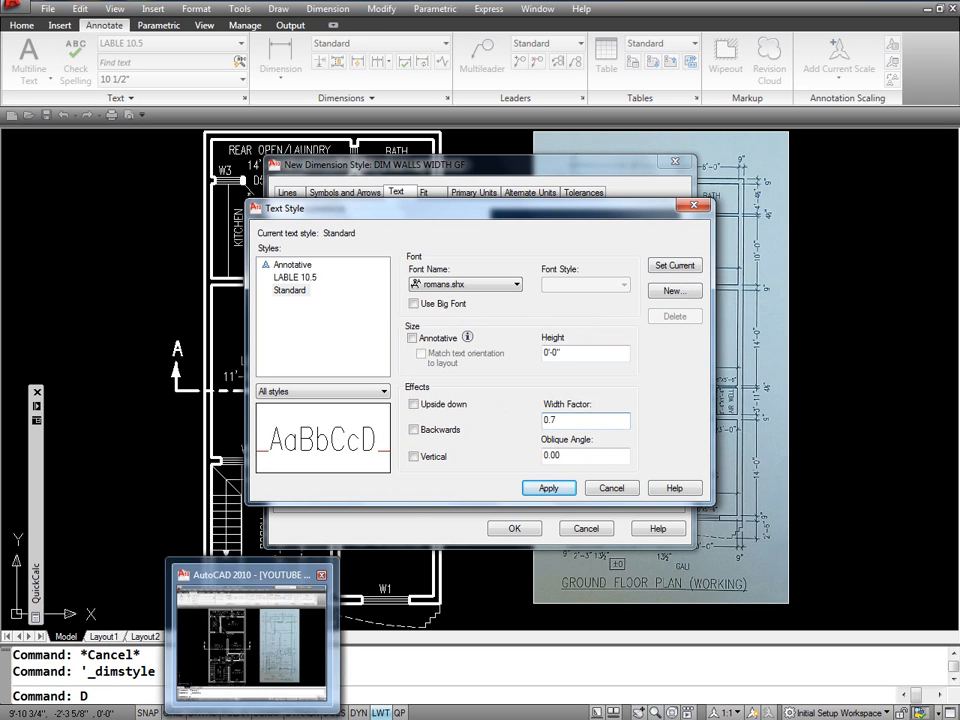
left_click(550, 490)
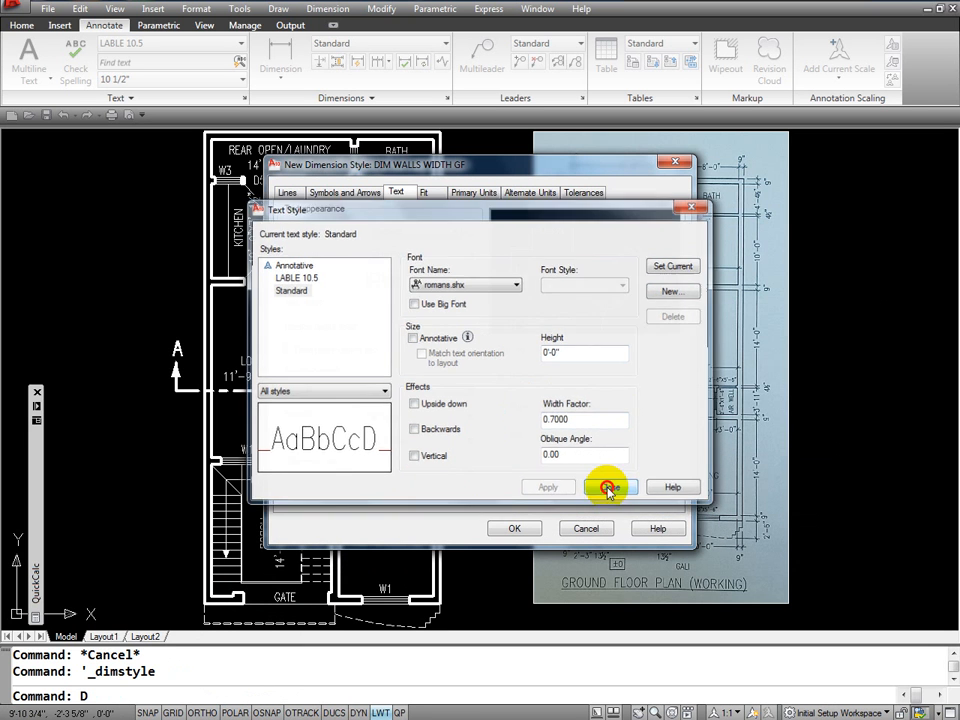
left_click(612, 488)
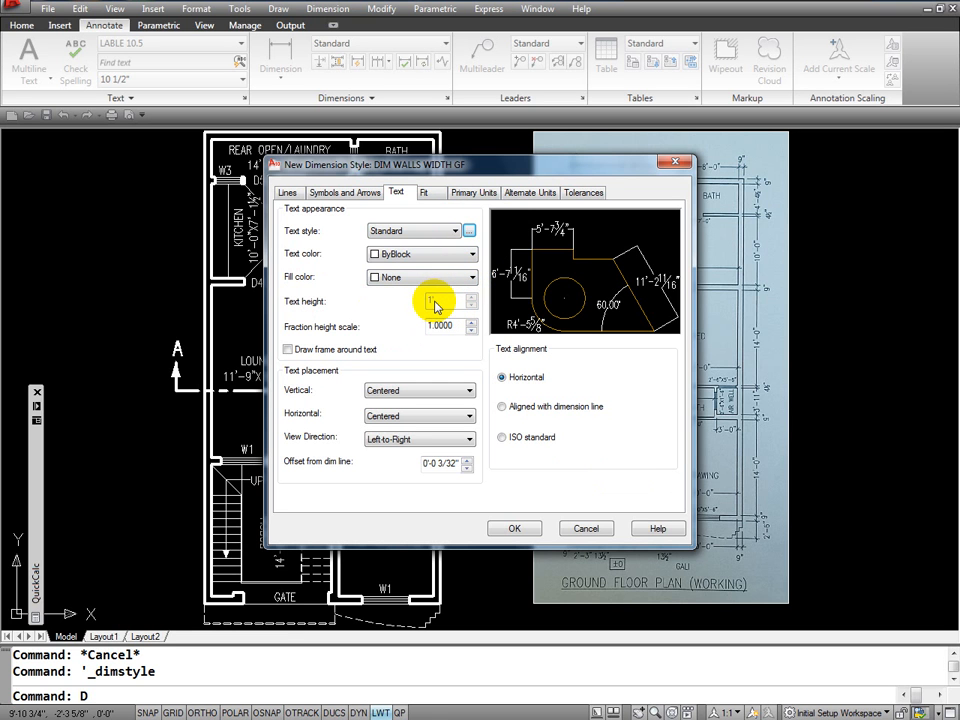
Reopen the Standard text style and apply a text height of 12 inches.
left_click(468, 233)
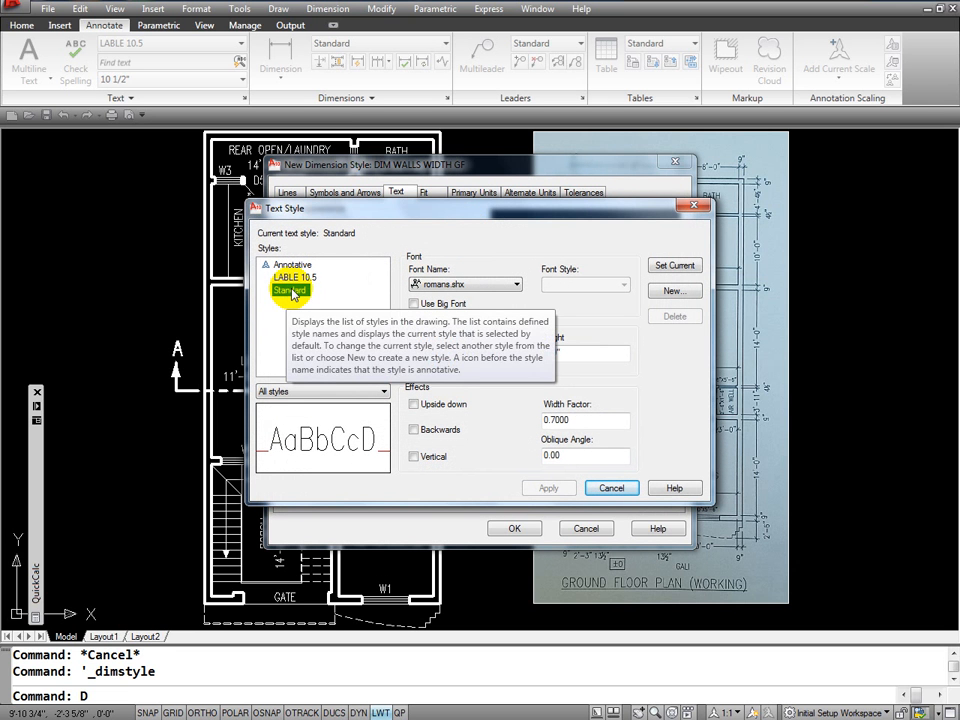
left_click(564, 352)
double_click(564, 352)
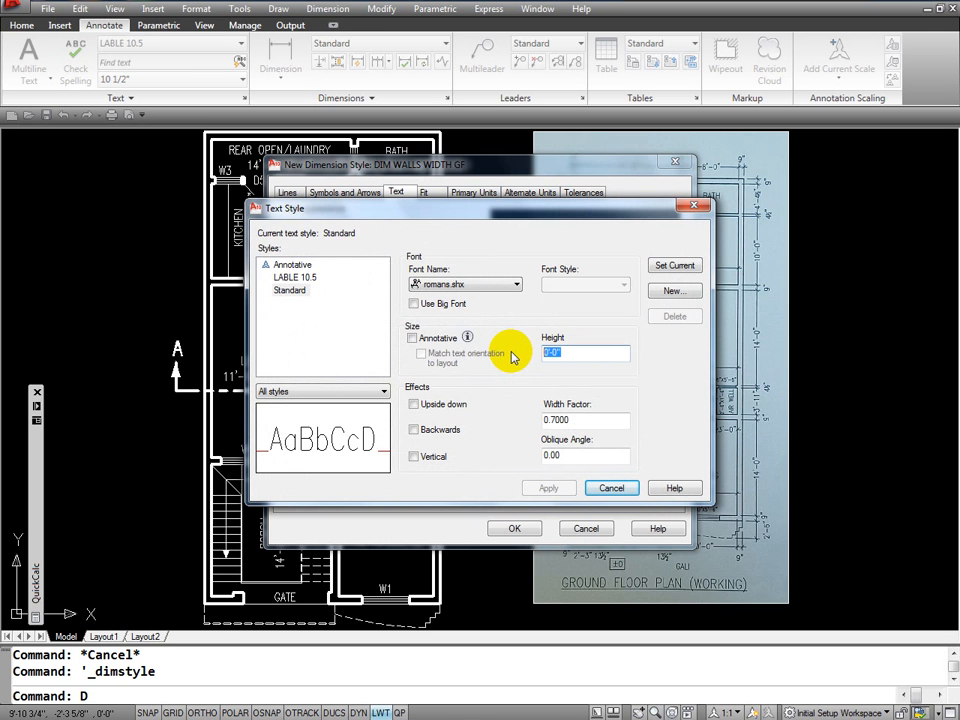
type("12")
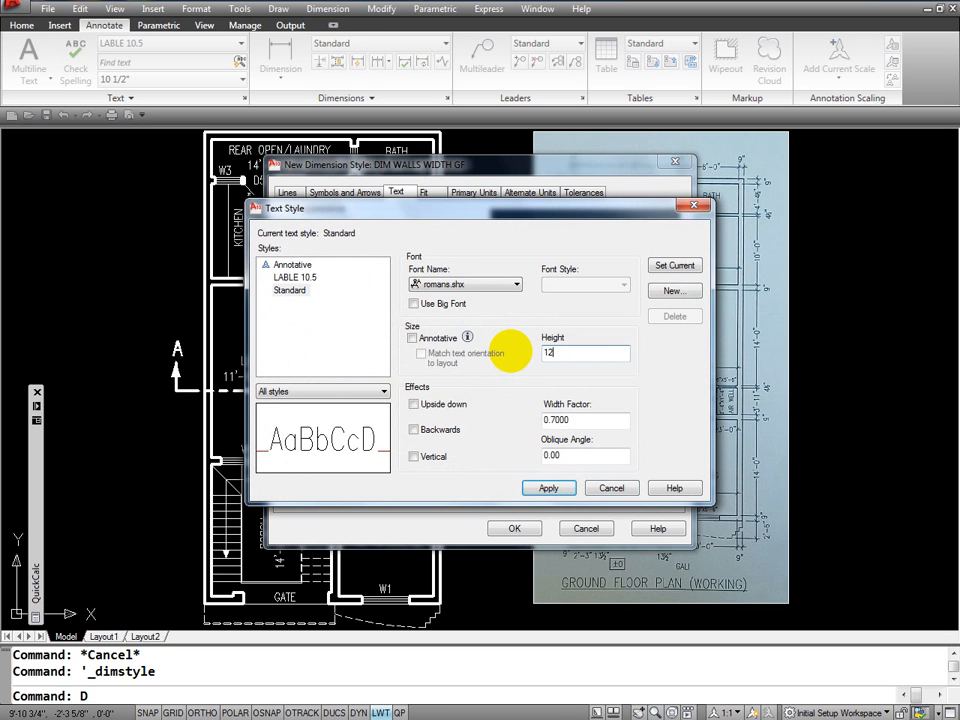
left_click(550, 490)
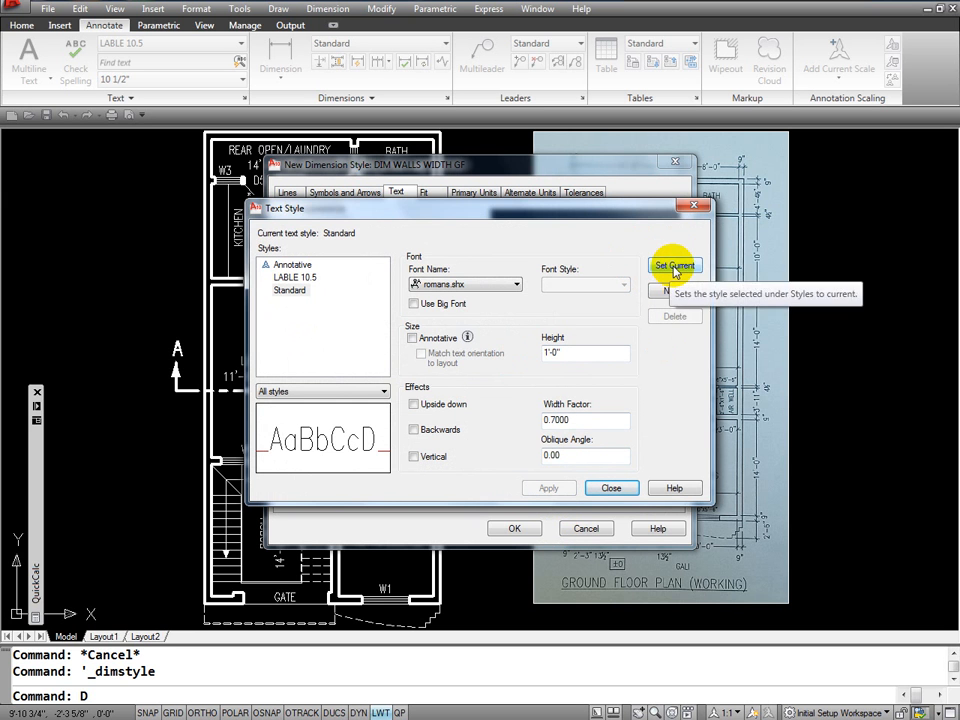
left_click(610, 488)
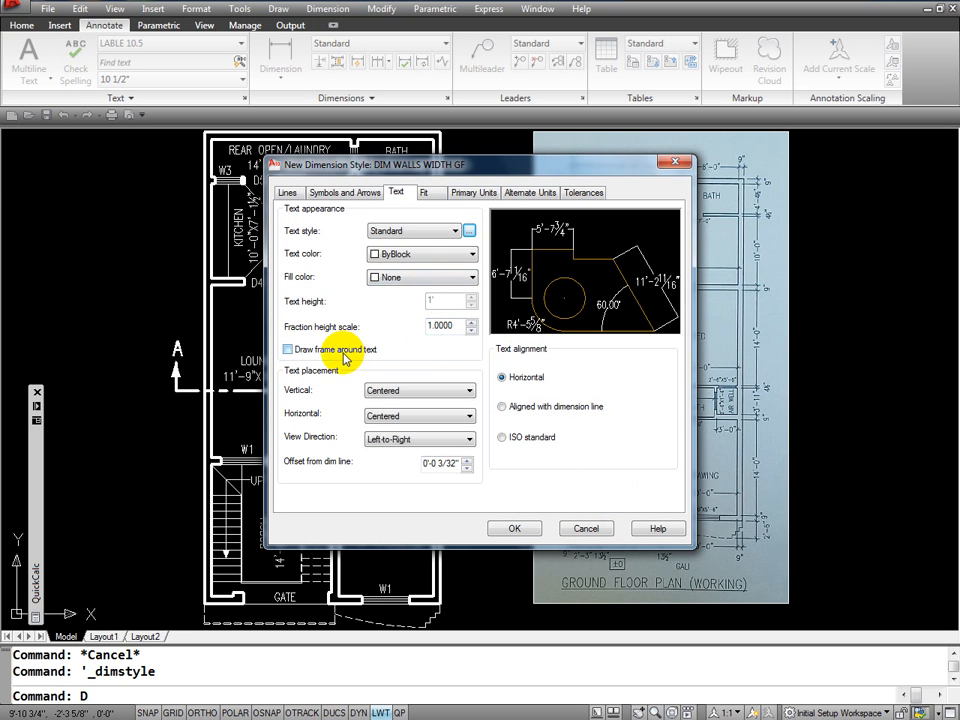
Create a new text style named DIM WALLS WIDTH GF from the dimension style's text settings.
left_click(470, 234)
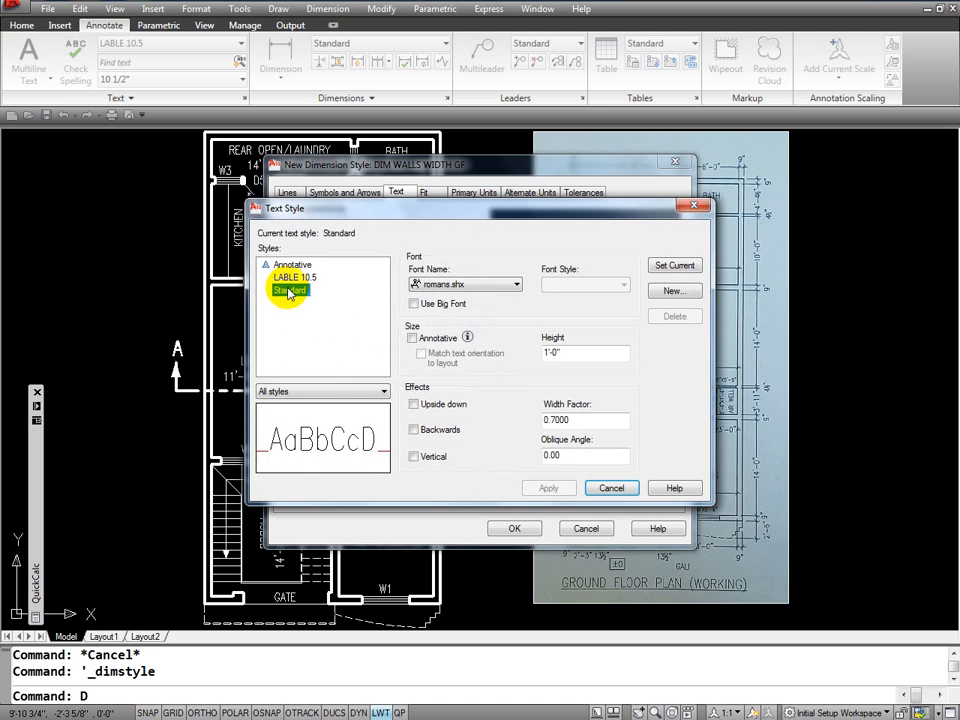
left_click(670, 292)
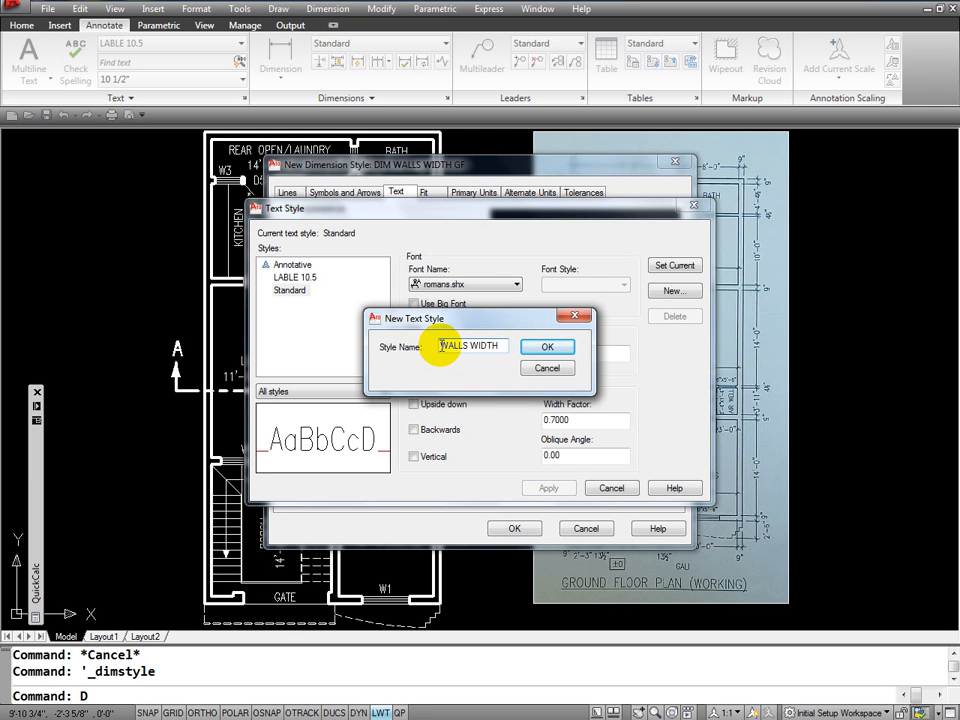
left_click(442, 345)
type("DIM")
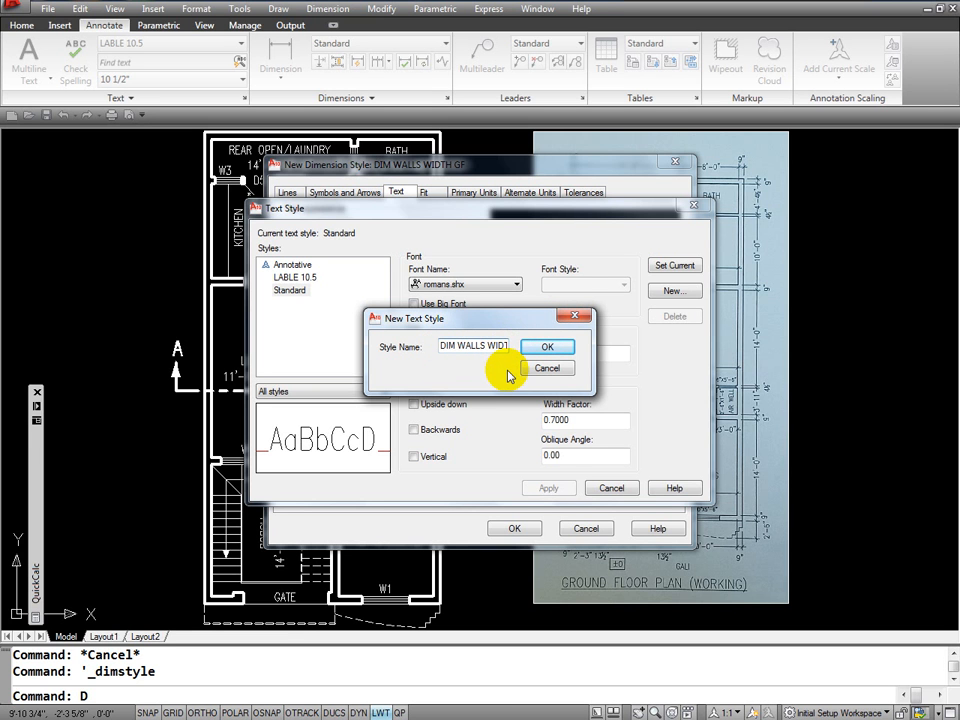
key("End")
type("GF")
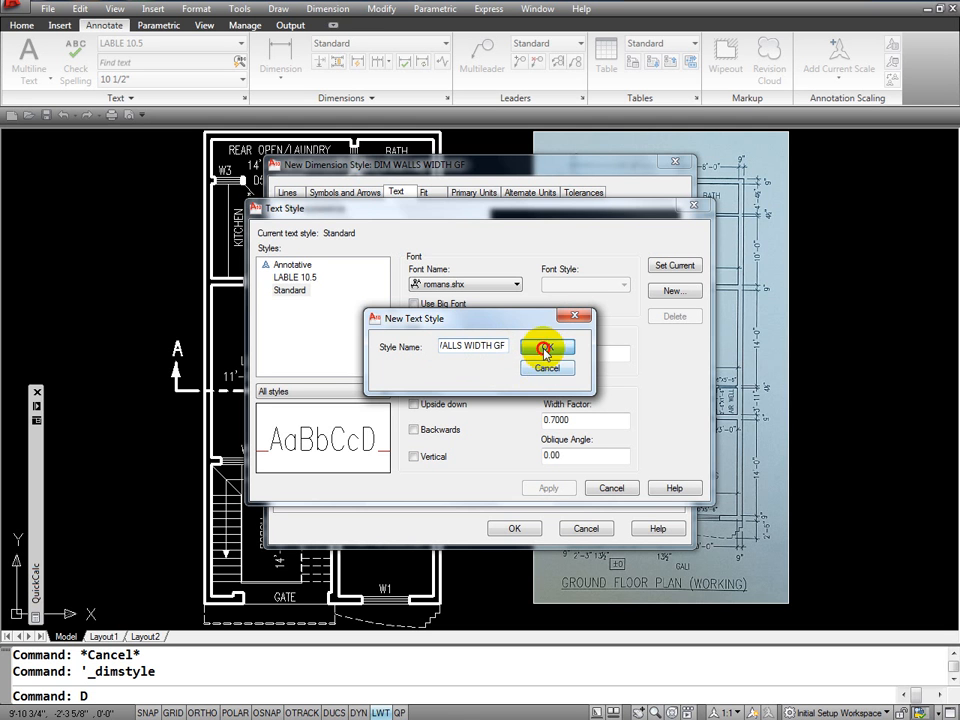
left_click(547, 347)
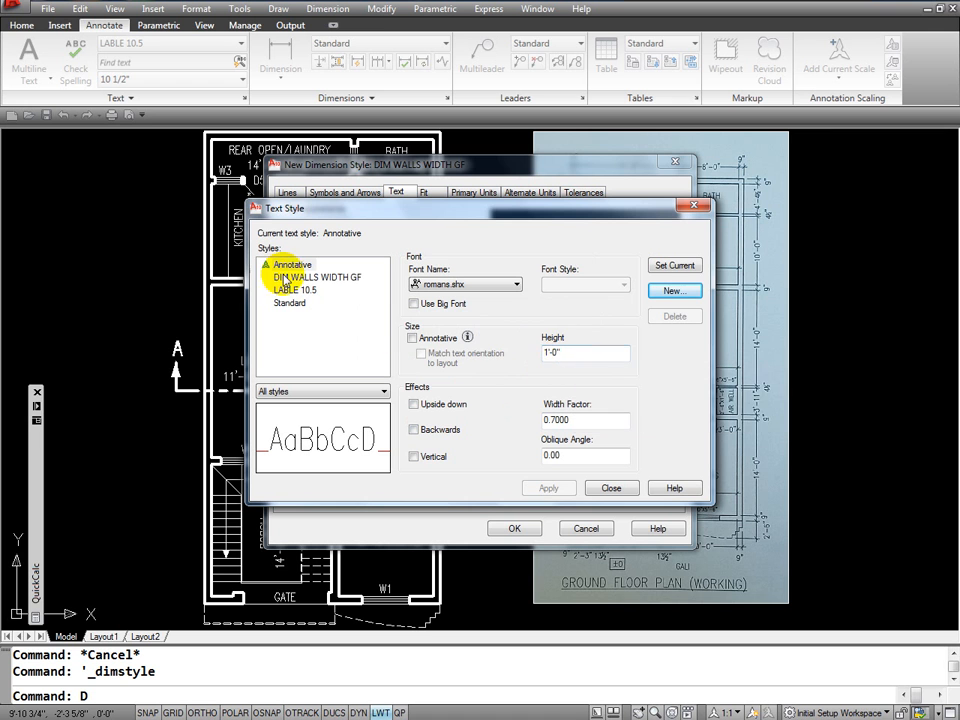
Apply a text height of 0 to the Annotative text style.
double_click(571, 353)
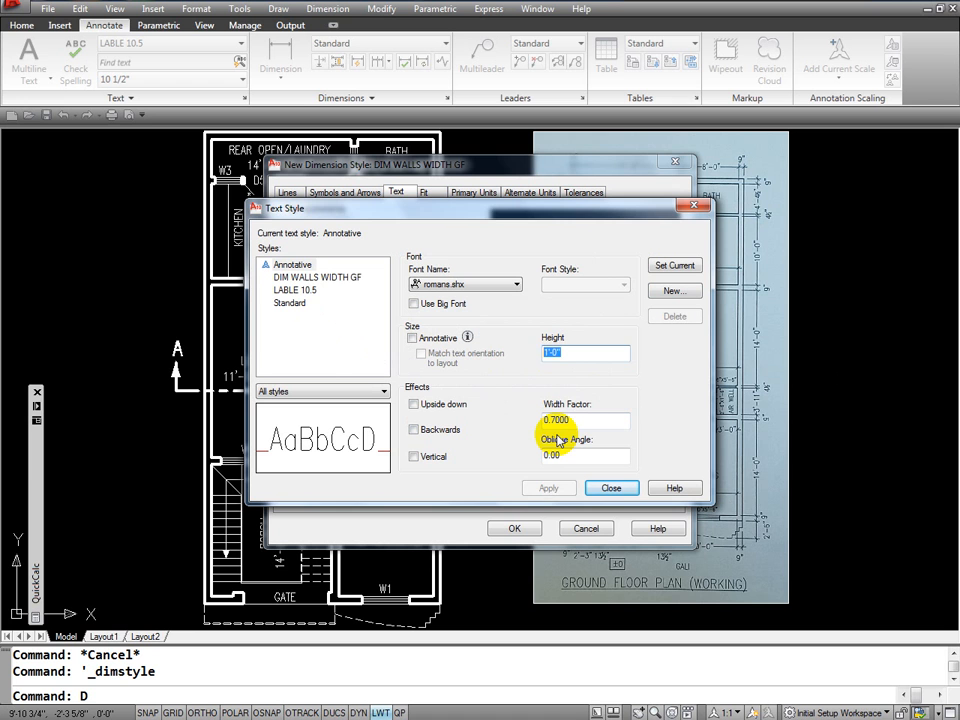
type("0")
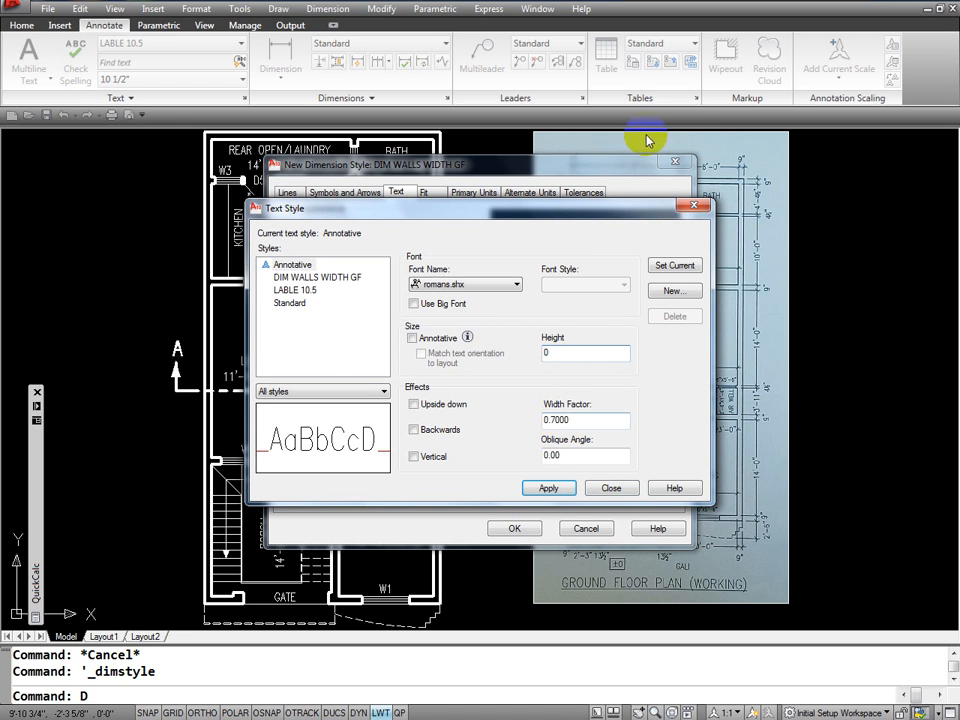
left_click(547, 490)
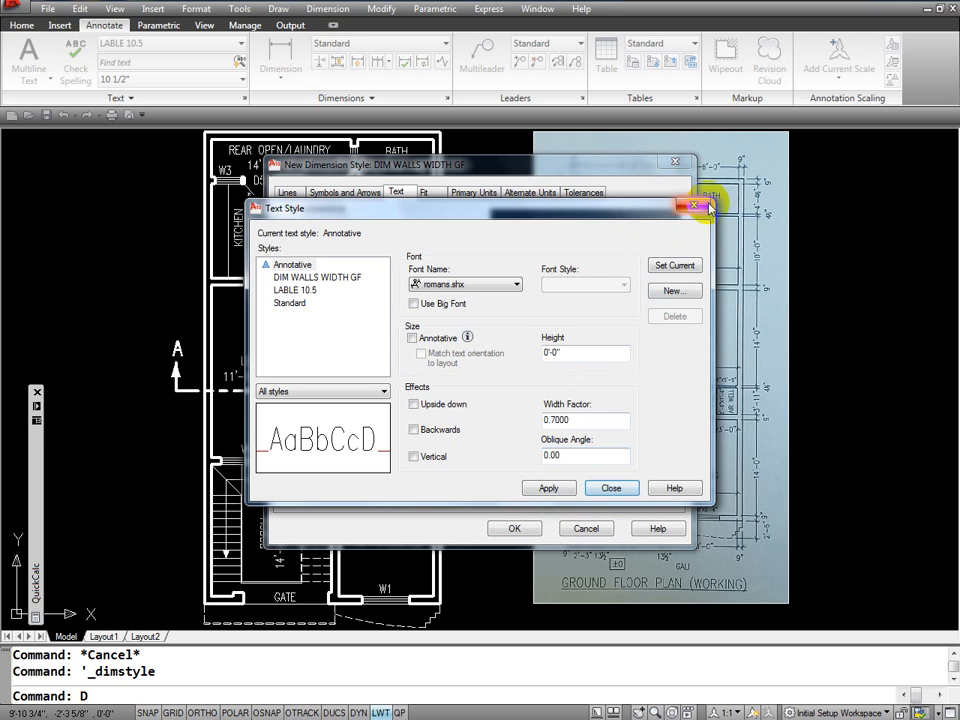
Make DIM WALLS WIDTH GF the current text style and assign it to the dimension style's text.
left_click(300, 277)
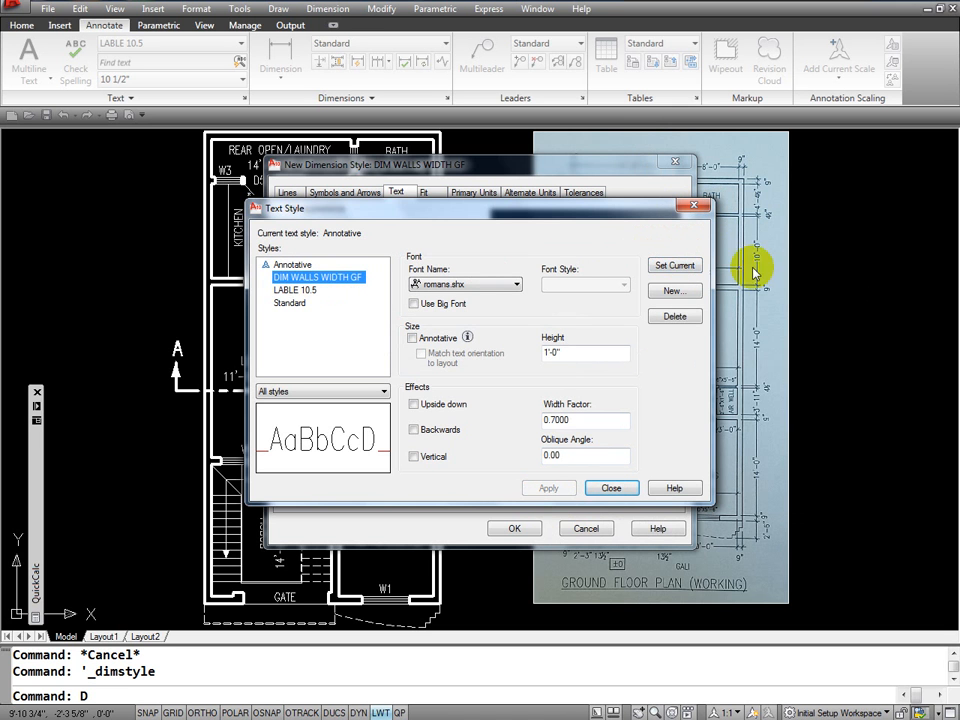
left_click(673, 268)
left_click(610, 489)
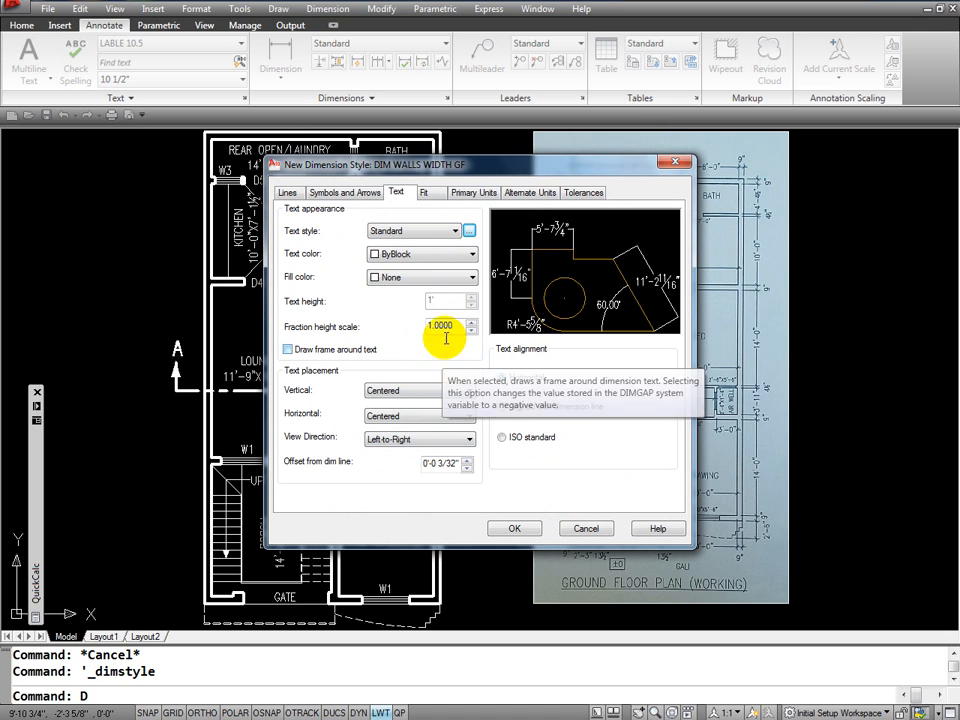
left_click(455, 232)
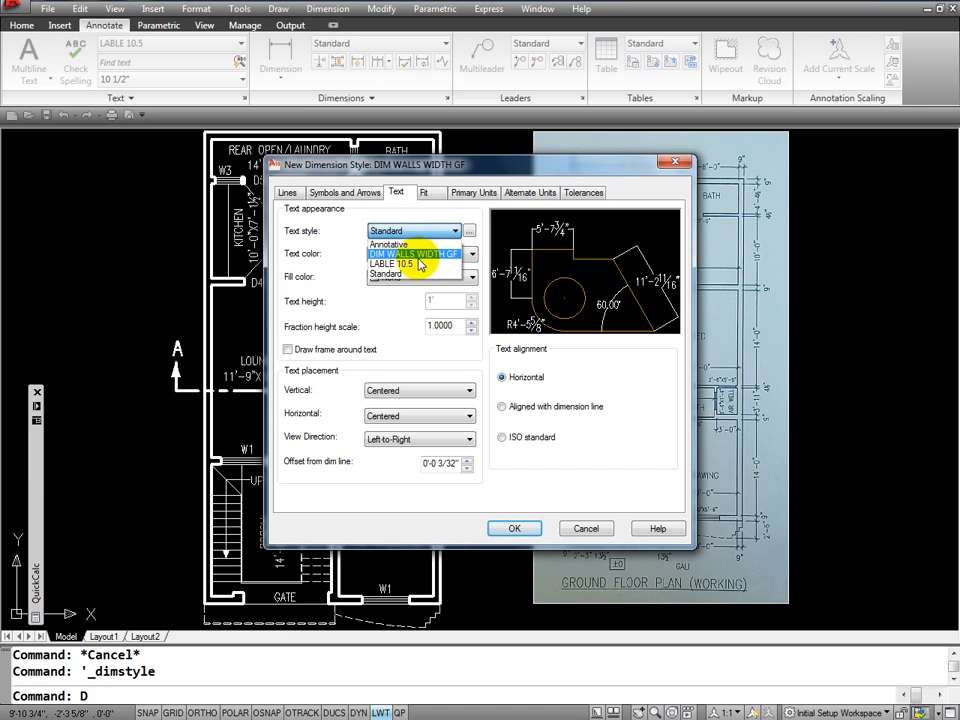
left_click(418, 255)
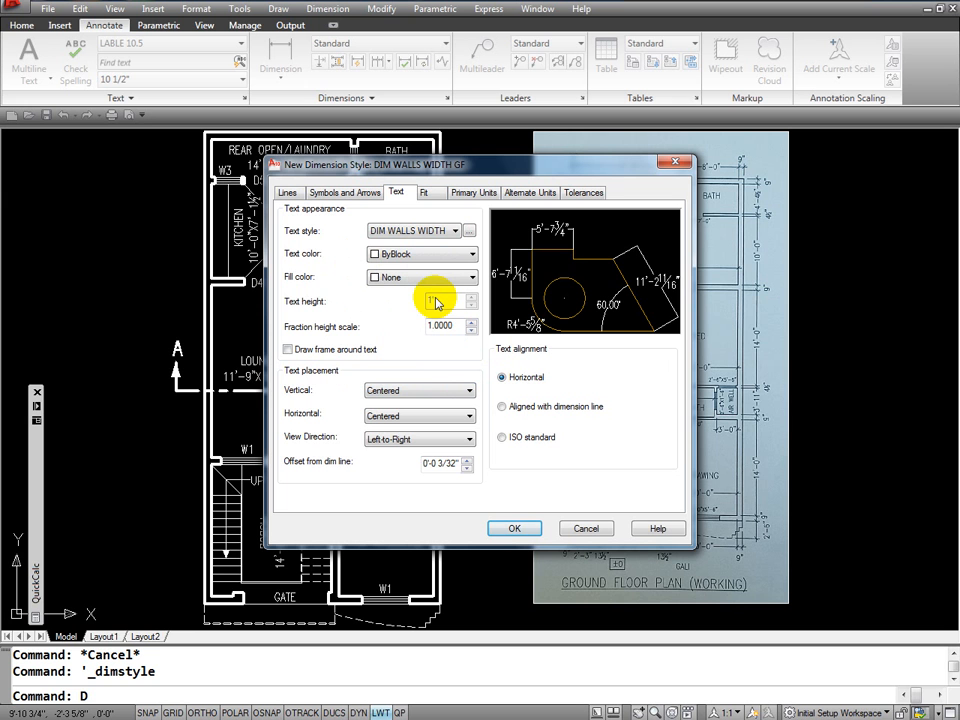
Apply a height of 9 inches to the DIM WALLS WIDTH GF text style.
left_click(469, 232)
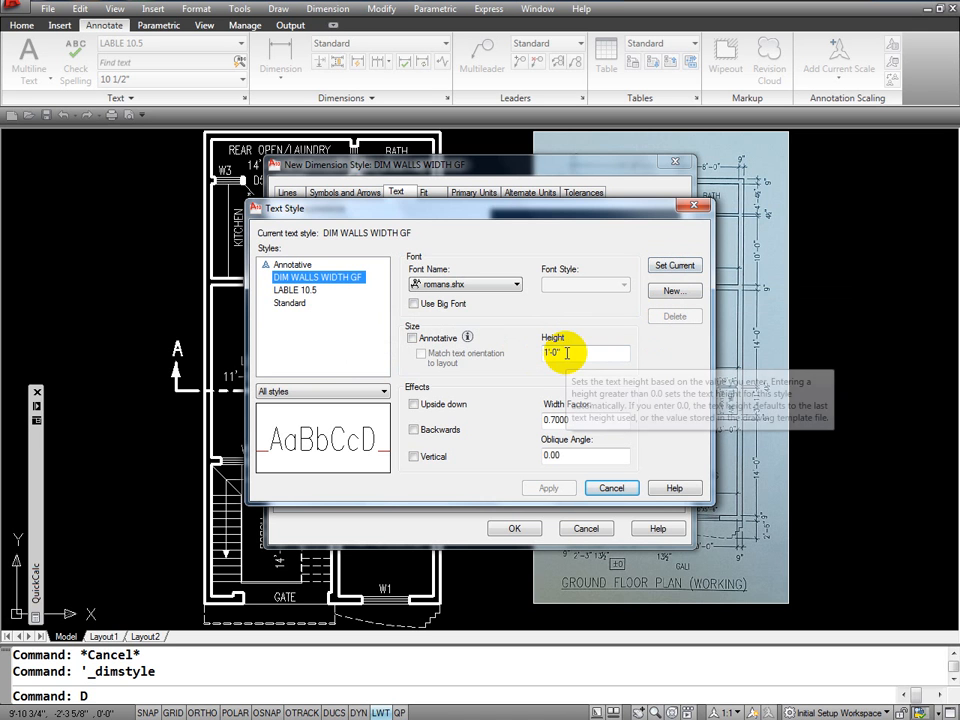
left_click_drag(572, 356, 525, 357)
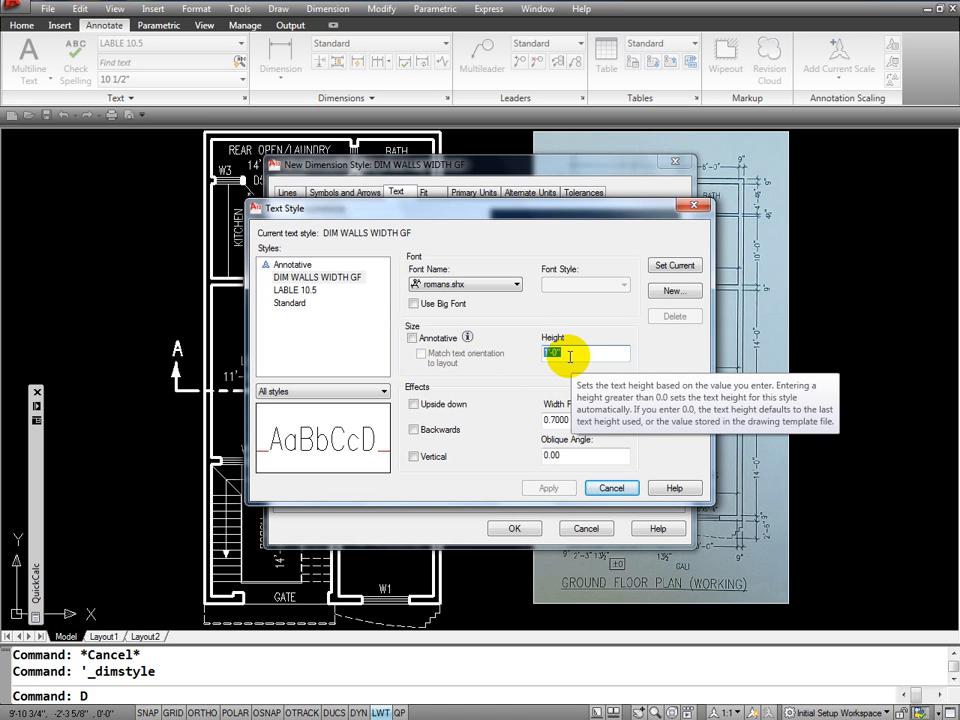
type("9")
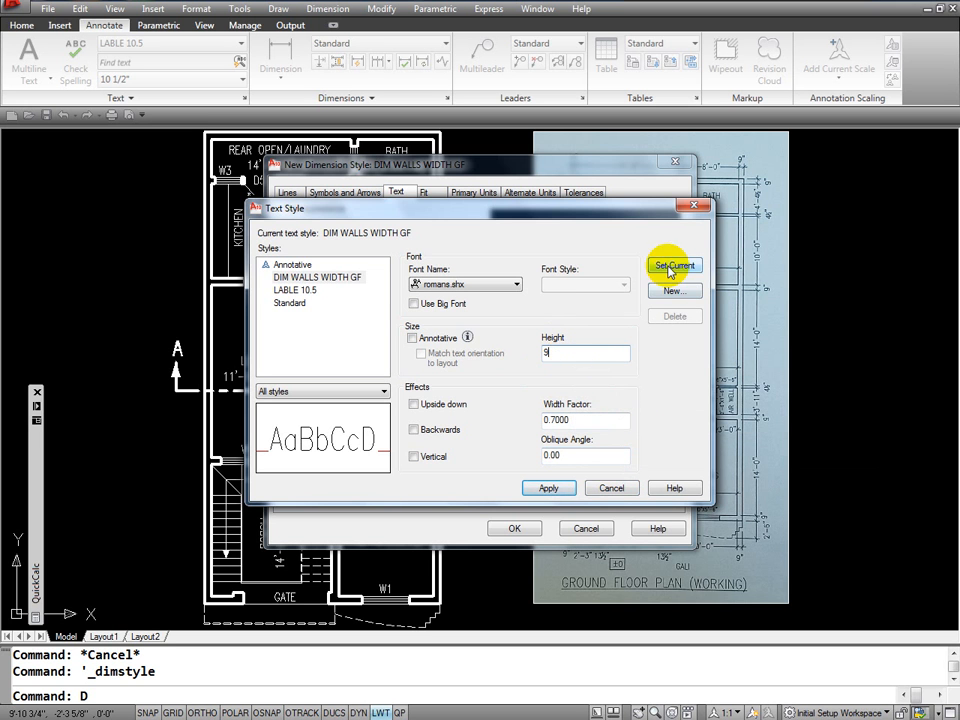
left_click(549, 488)
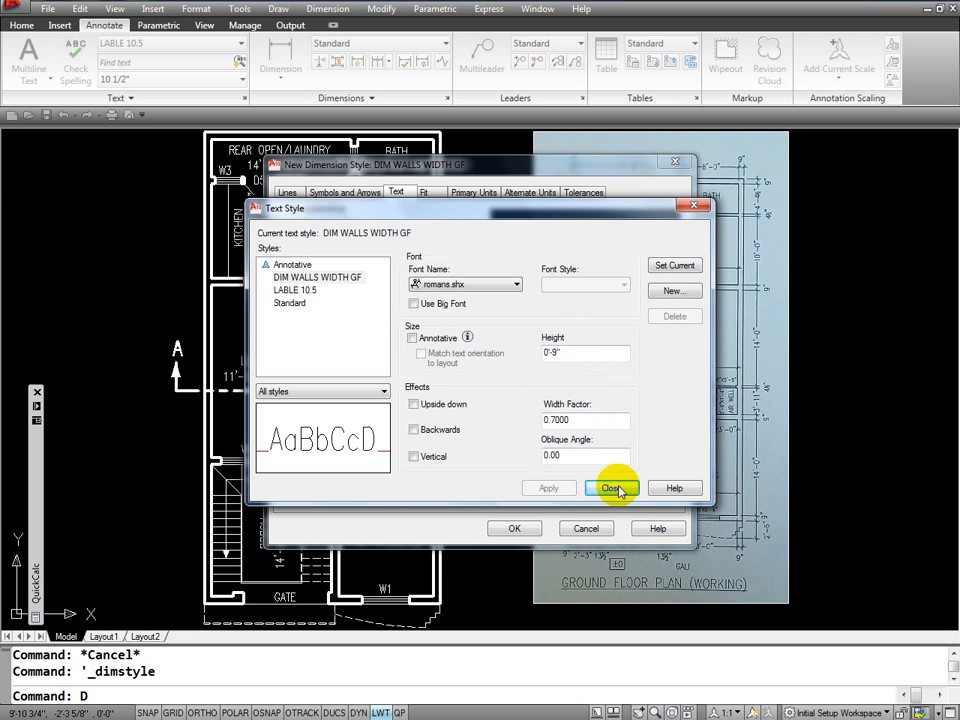
left_click(613, 488)
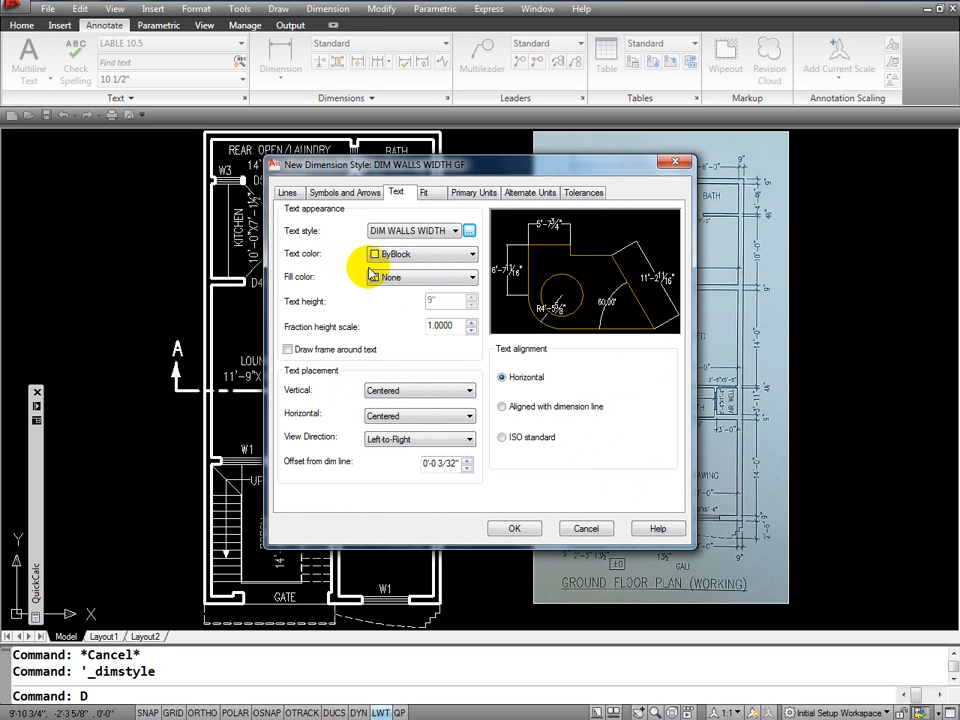
Try Red and ByBlock as the dimension text's fill color and restore the fill to None.
left_click(471, 258)
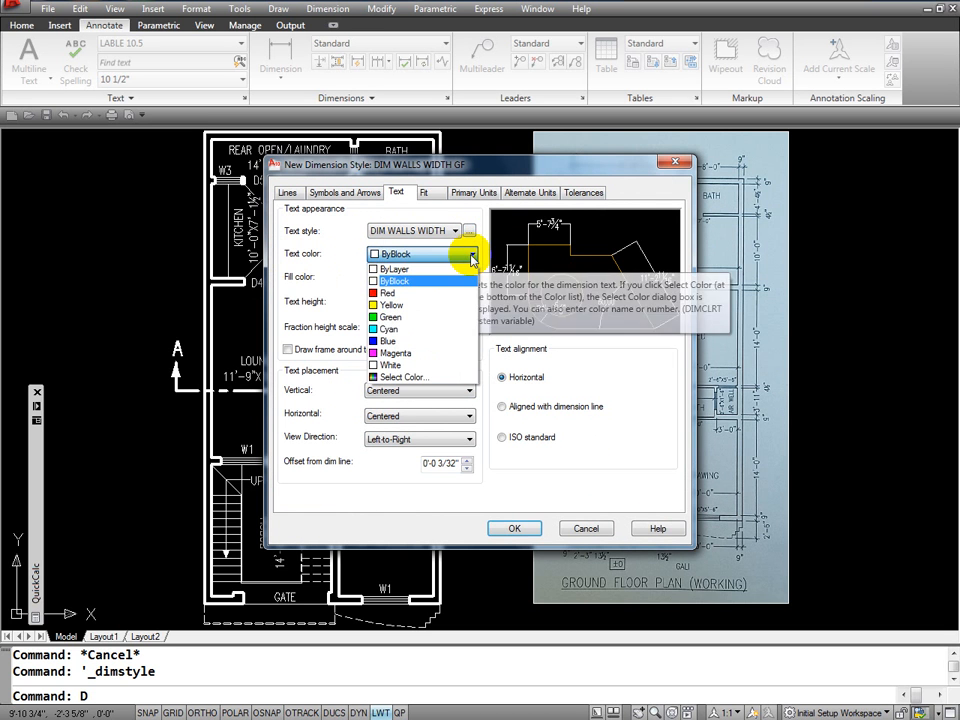
left_click(471, 258)
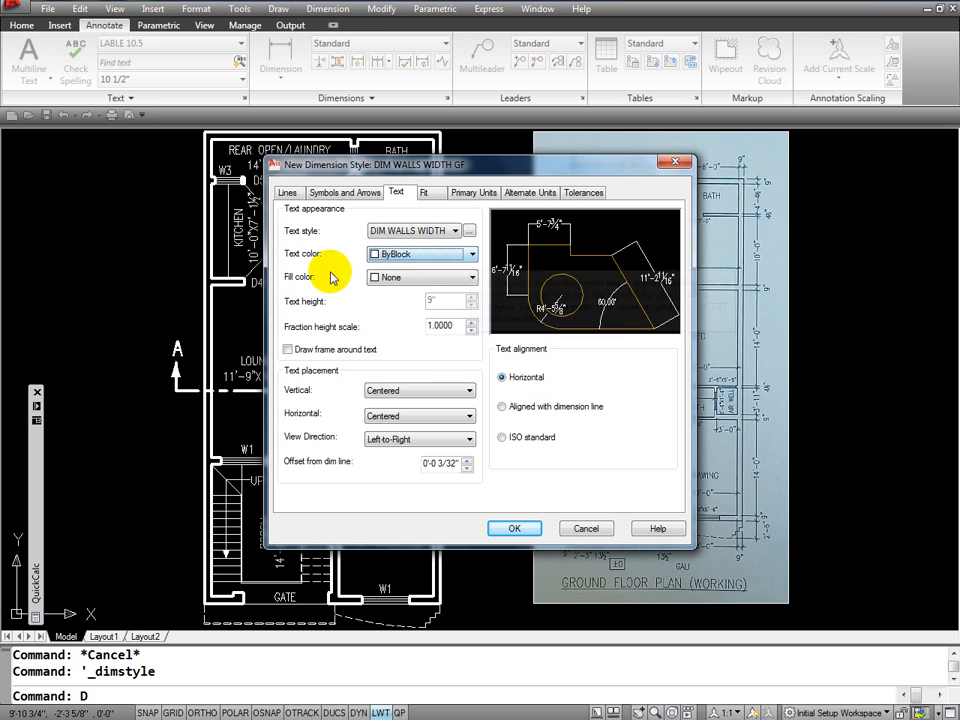
left_click(474, 280)
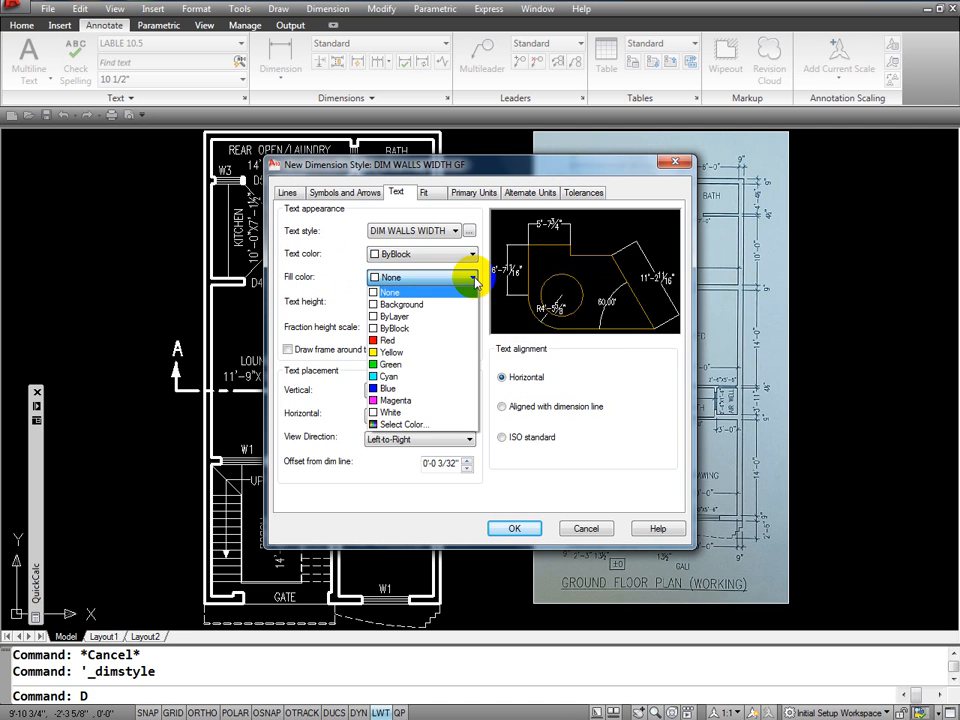
left_click(389, 341)
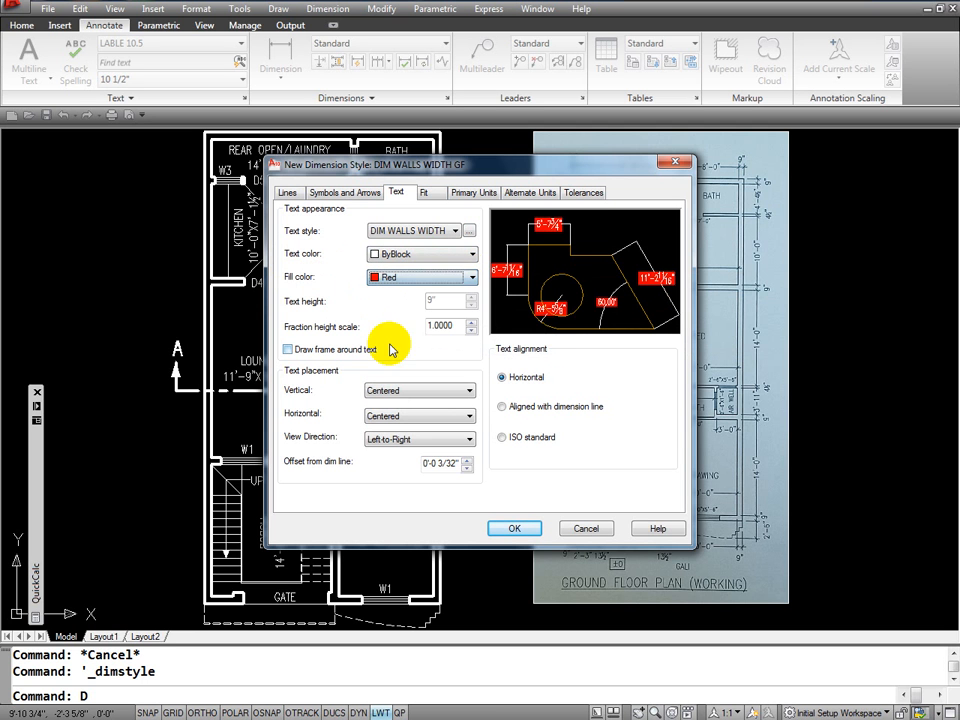
left_click(474, 280)
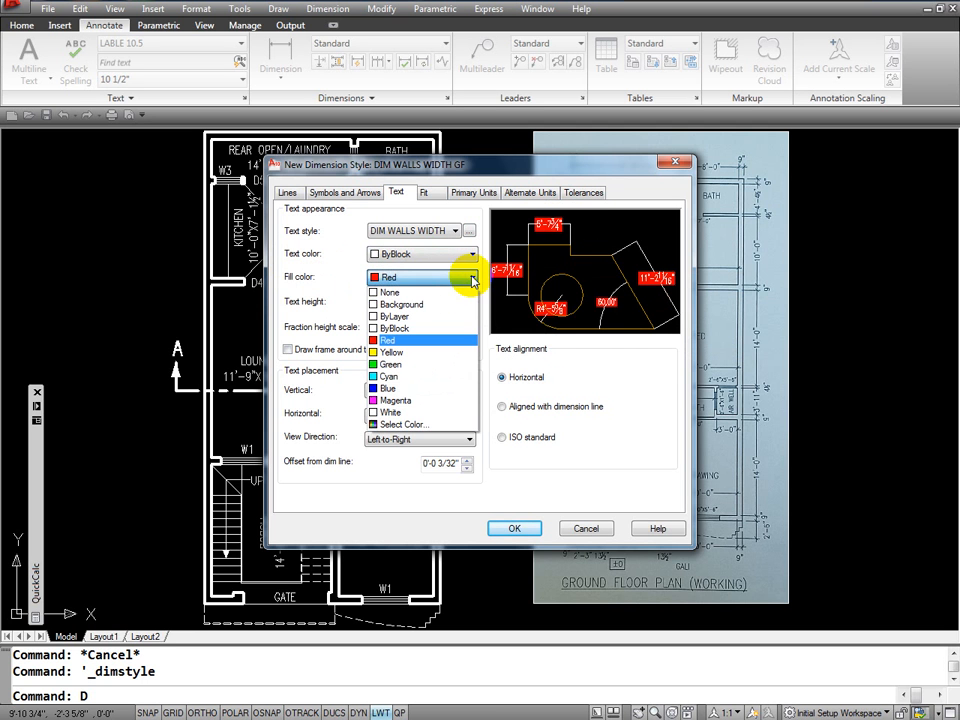
left_click(394, 329)
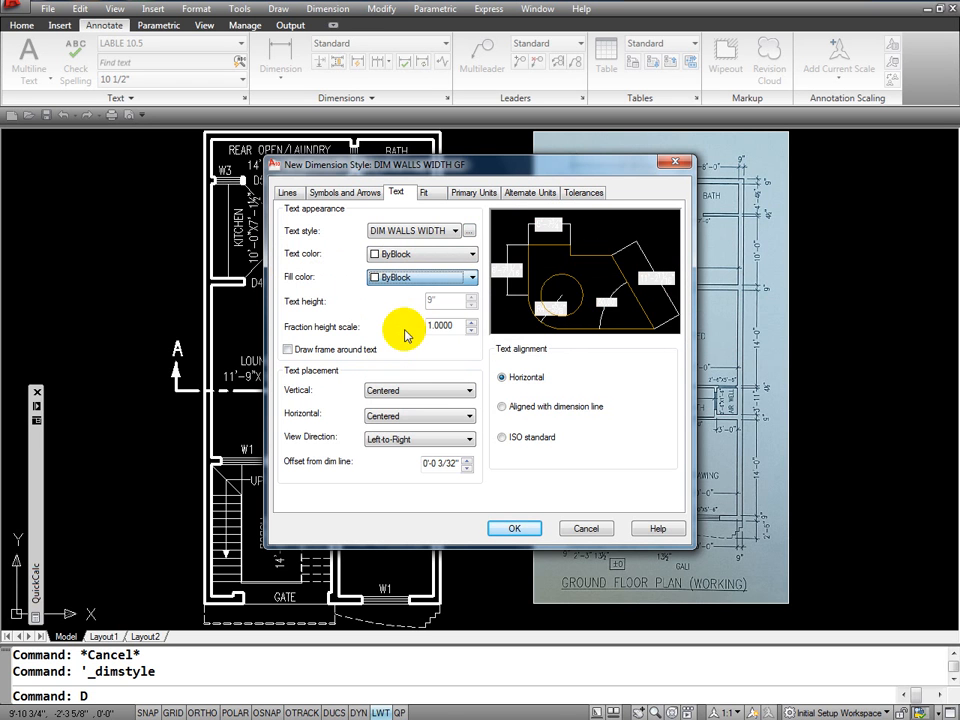
left_click(470, 277)
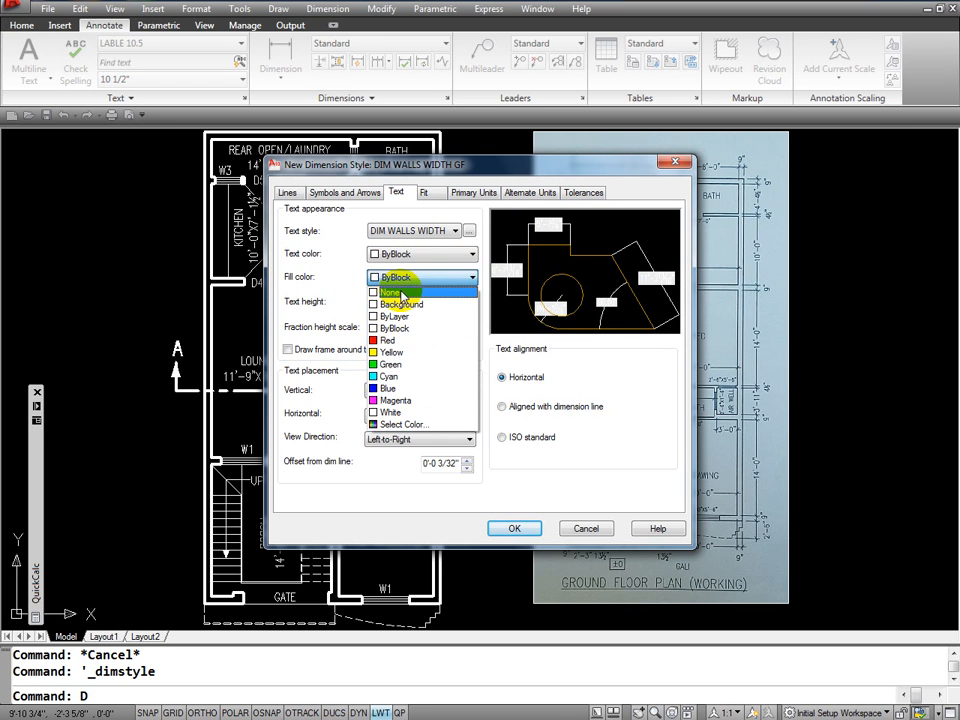
left_click(399, 292)
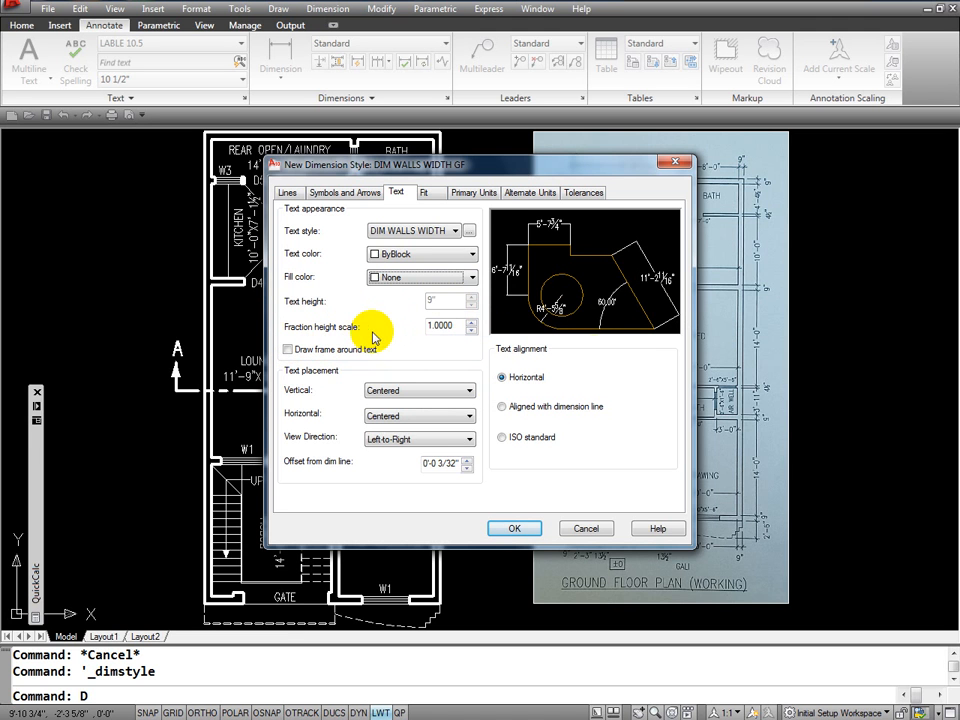
Set the fraction height scale of the dimension text to 0.5.
left_click(556, 229)
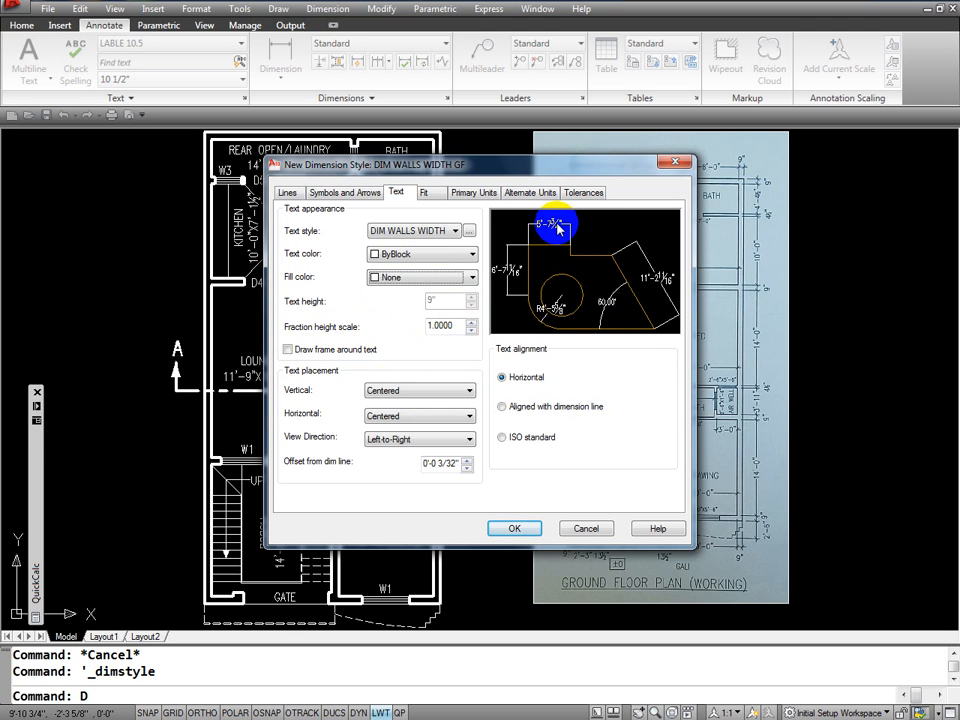
left_click(442, 325)
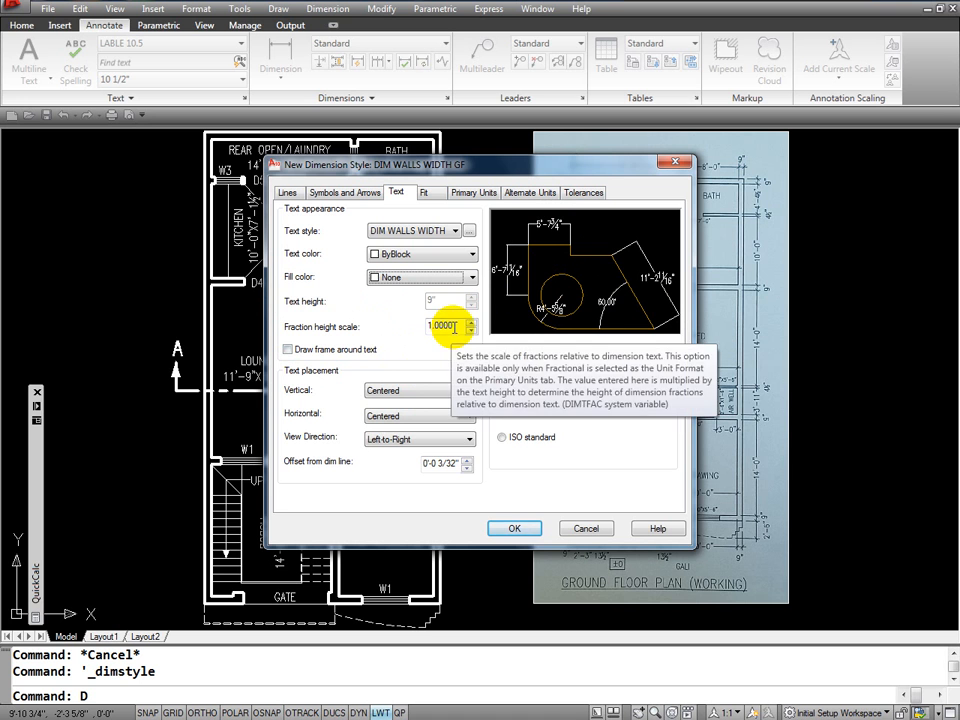
double_click(446, 325)
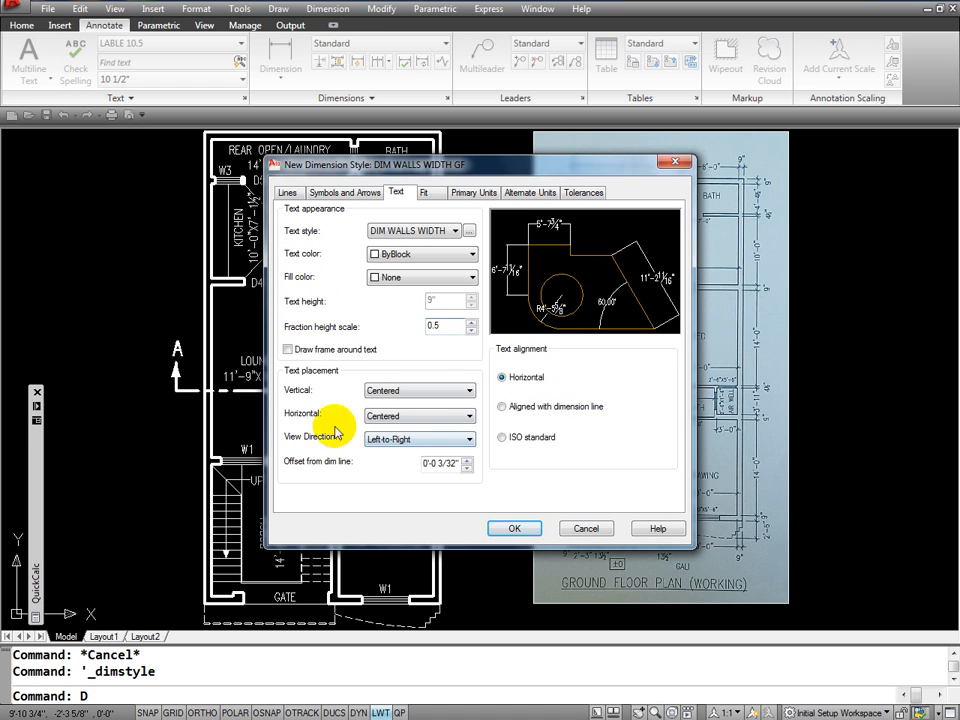
Toggle the frame around the dimension text on and off and check the DIM WALLS WIDTH GF text style settings.
left_click(288, 351)
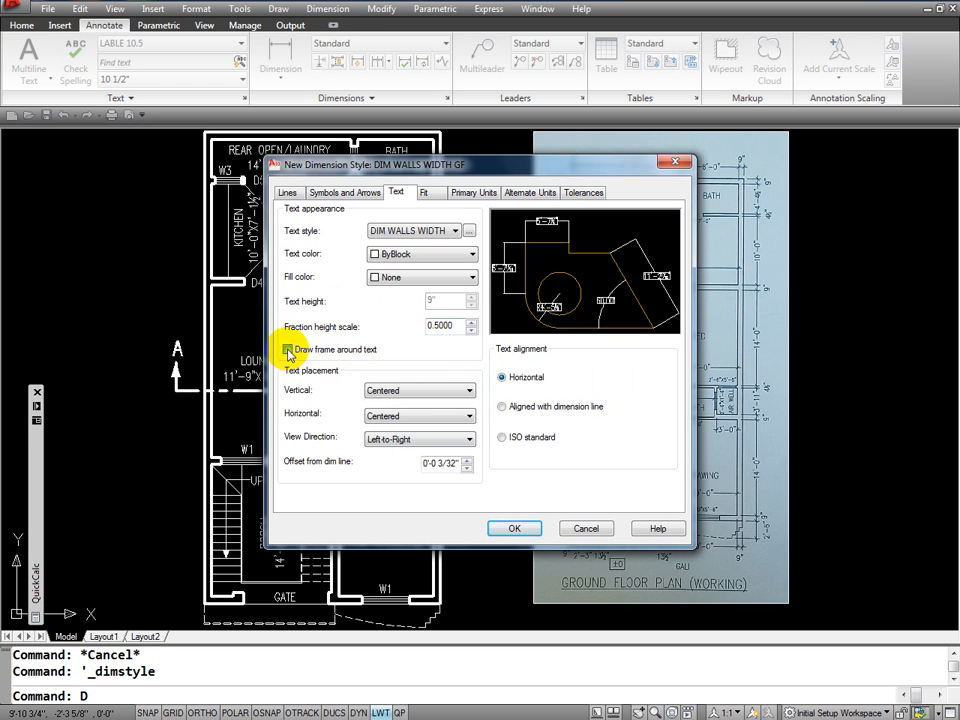
left_click(288, 350)
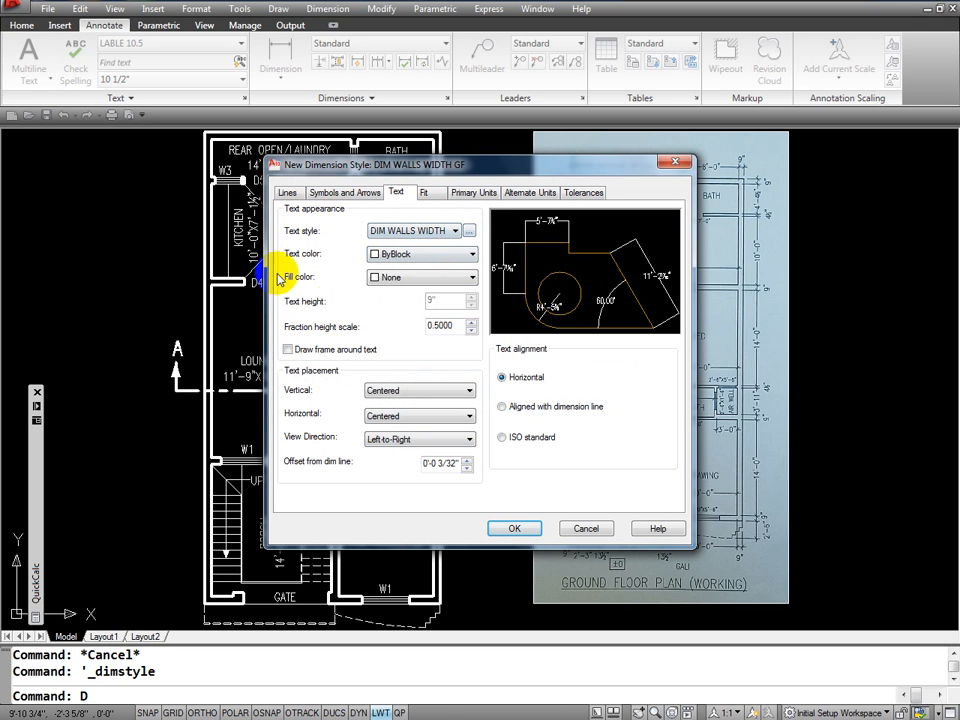
left_click(470, 231)
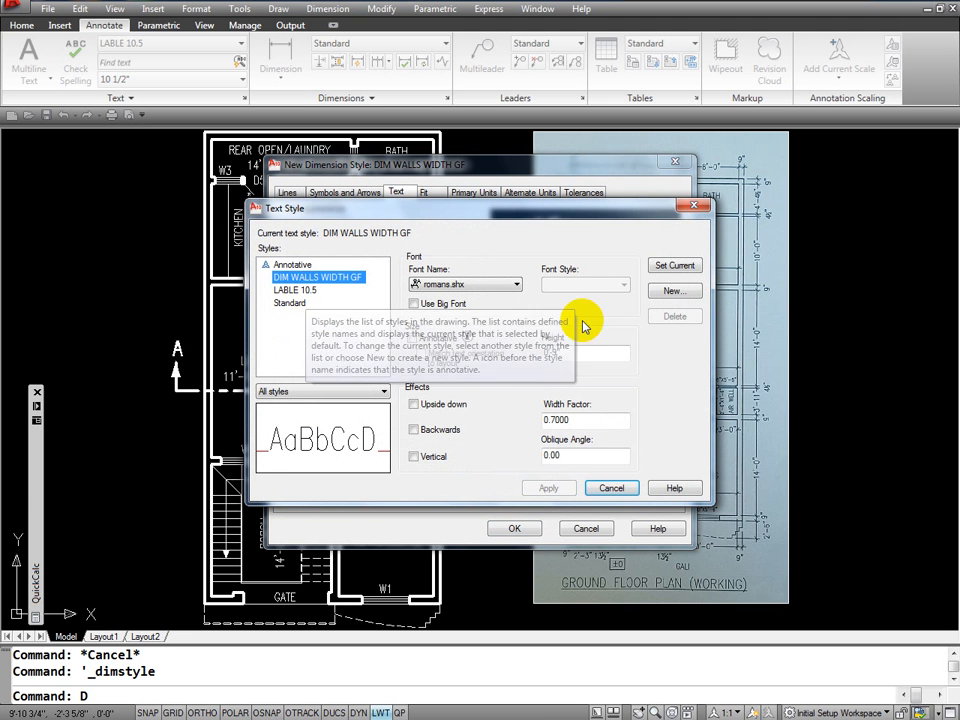
left_click(610, 489)
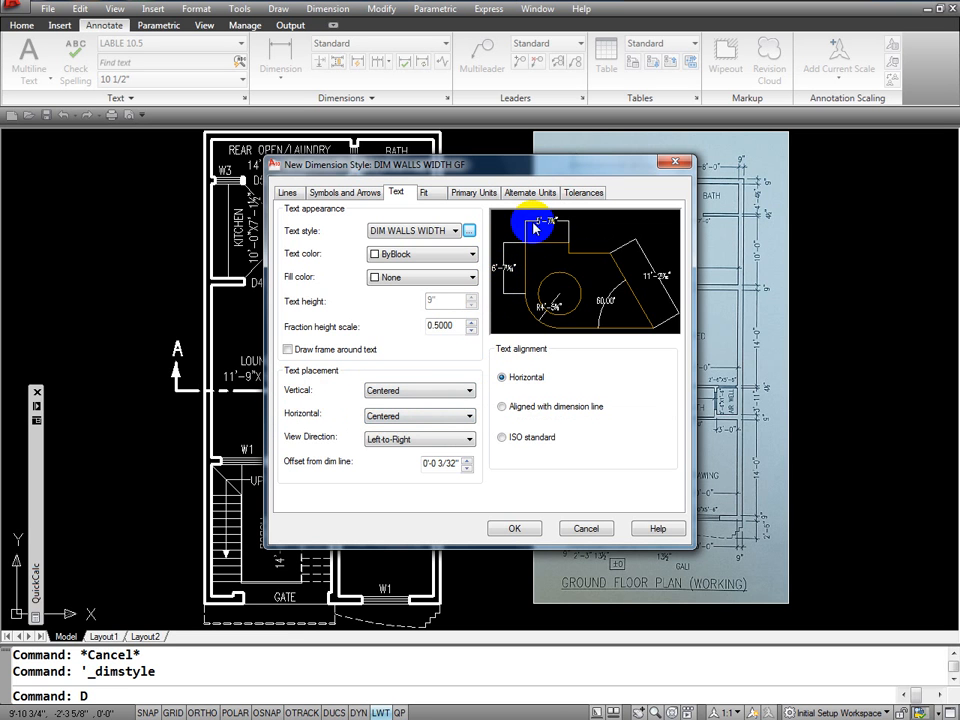
Place the dimension text vertically Above the dimension line and horizontally Centered, with a Left-to-Right view direction.
left_click(470, 391)
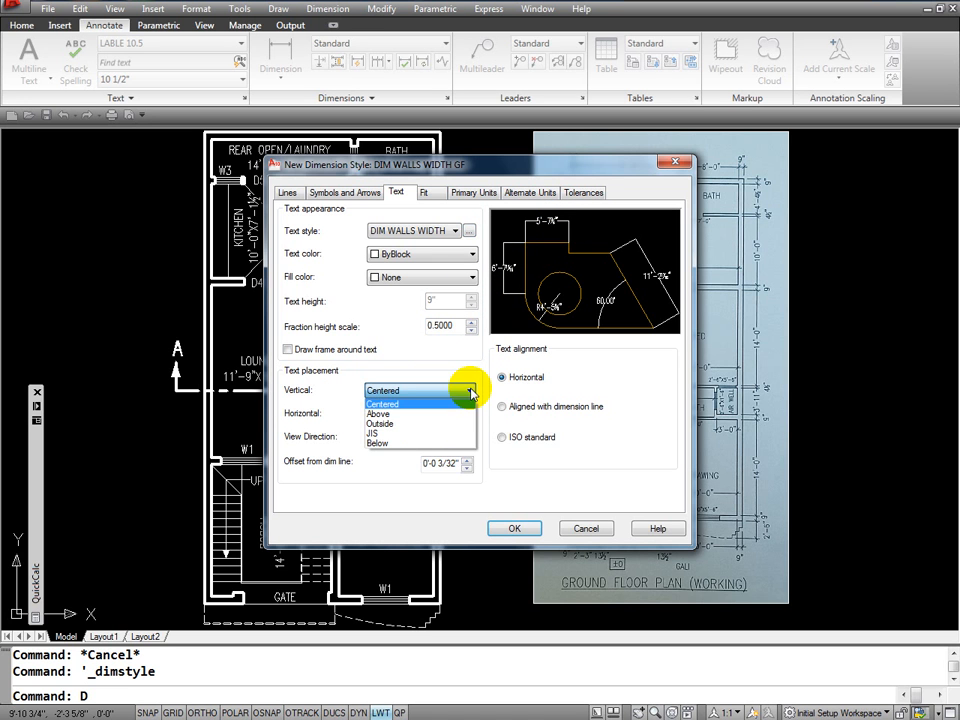
left_click(385, 414)
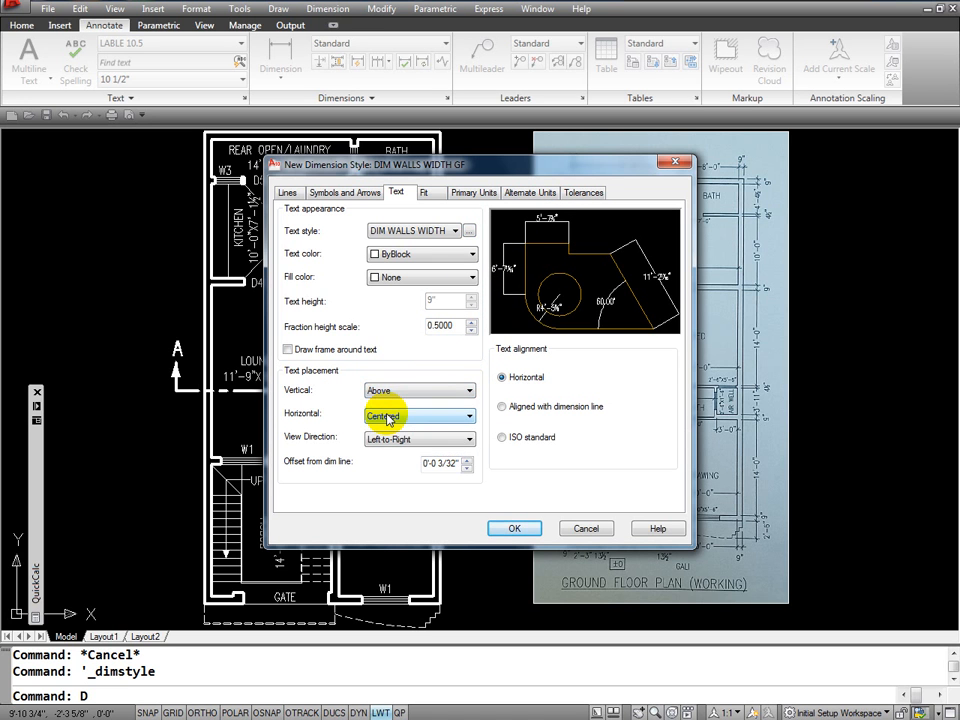
left_click(468, 418)
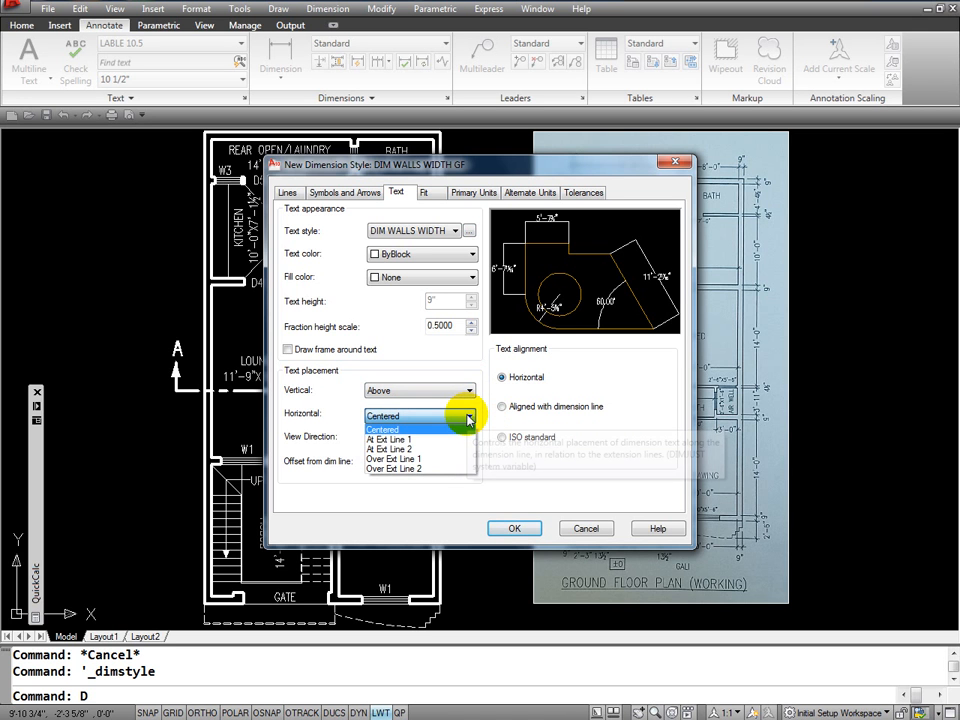
left_click(395, 430)
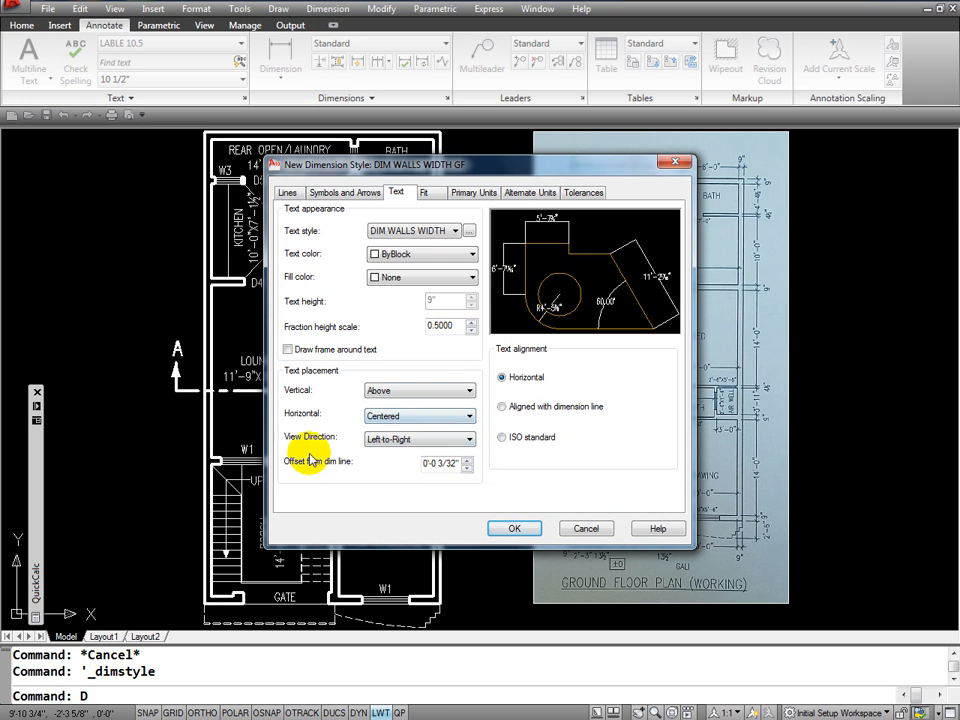
left_click(471, 441)
left_click(453, 440)
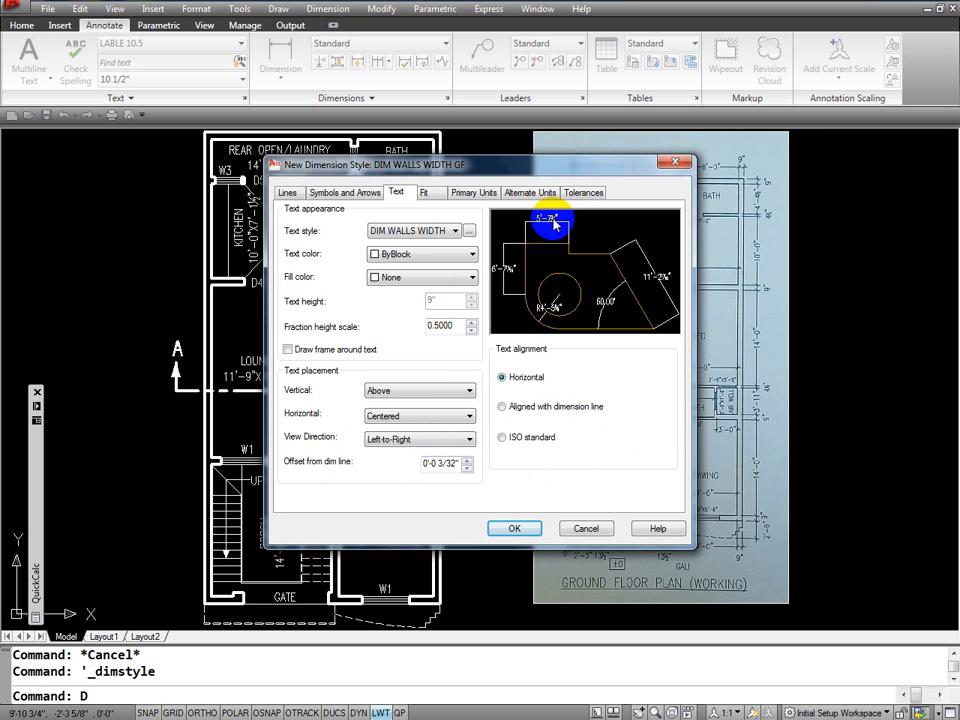
Check the overall scale in the fit settings and set the text offset from the dimension line to 3 inches.
left_click(423, 463)
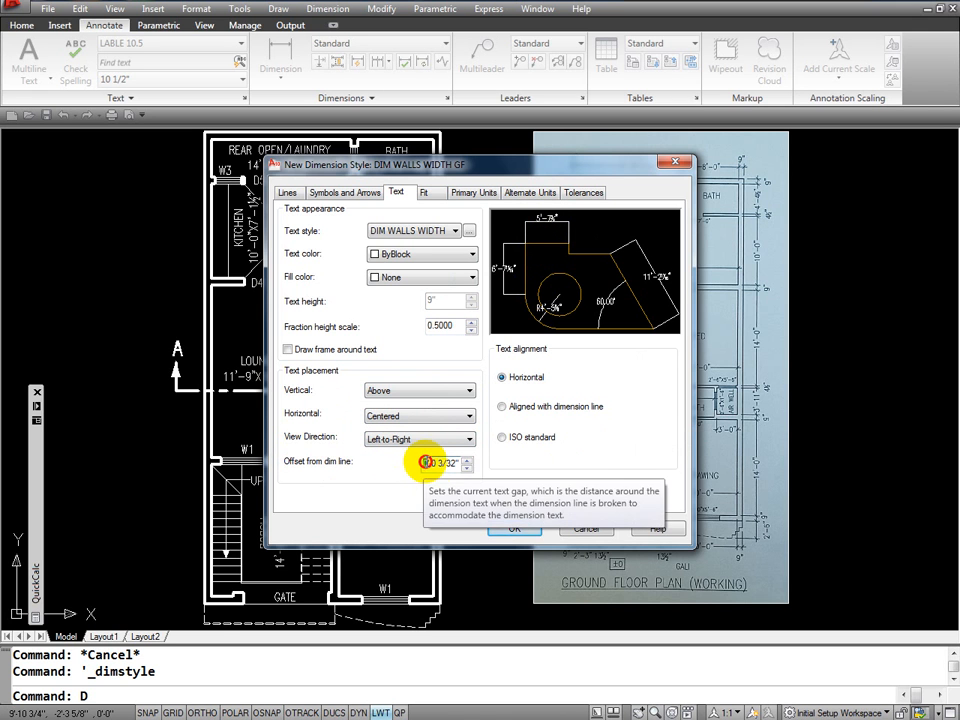
left_click_drag(425, 463, 465, 463)
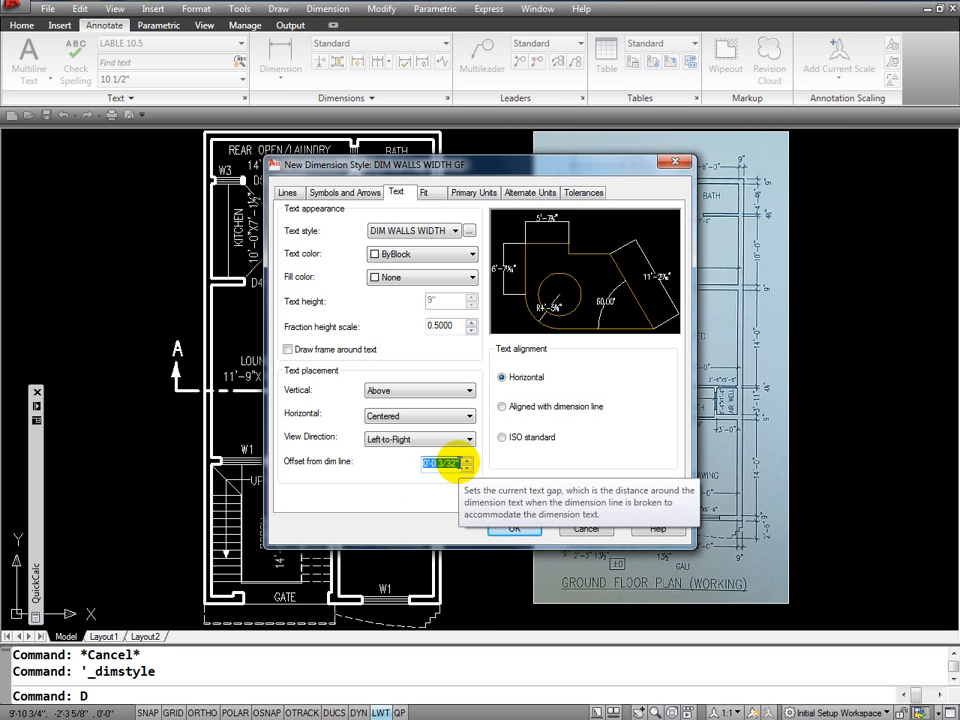
left_click(424, 193)
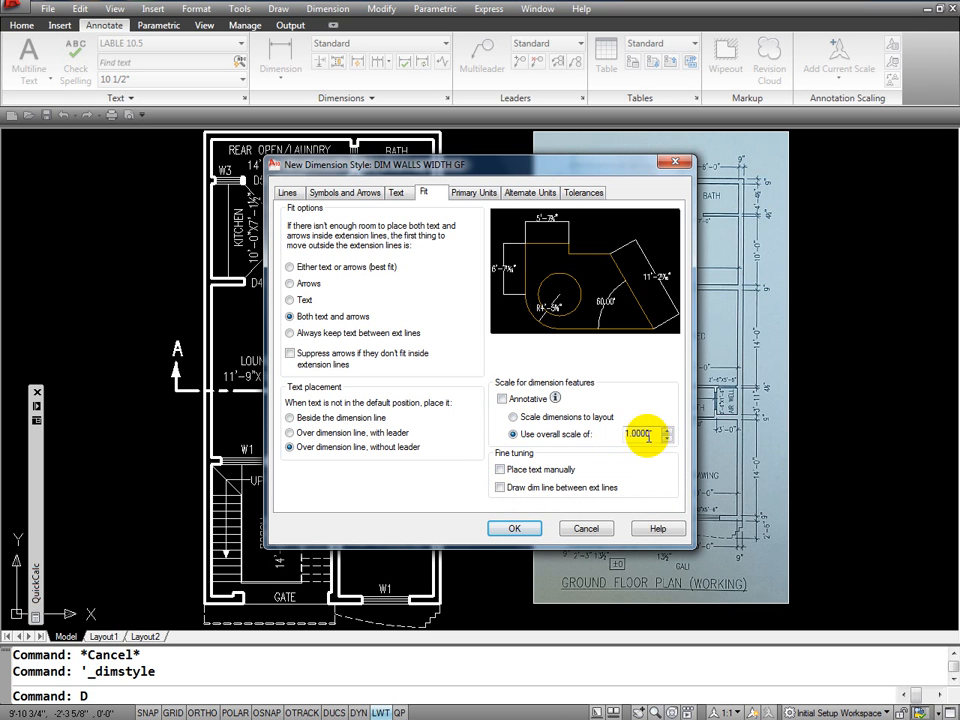
left_click(396, 190)
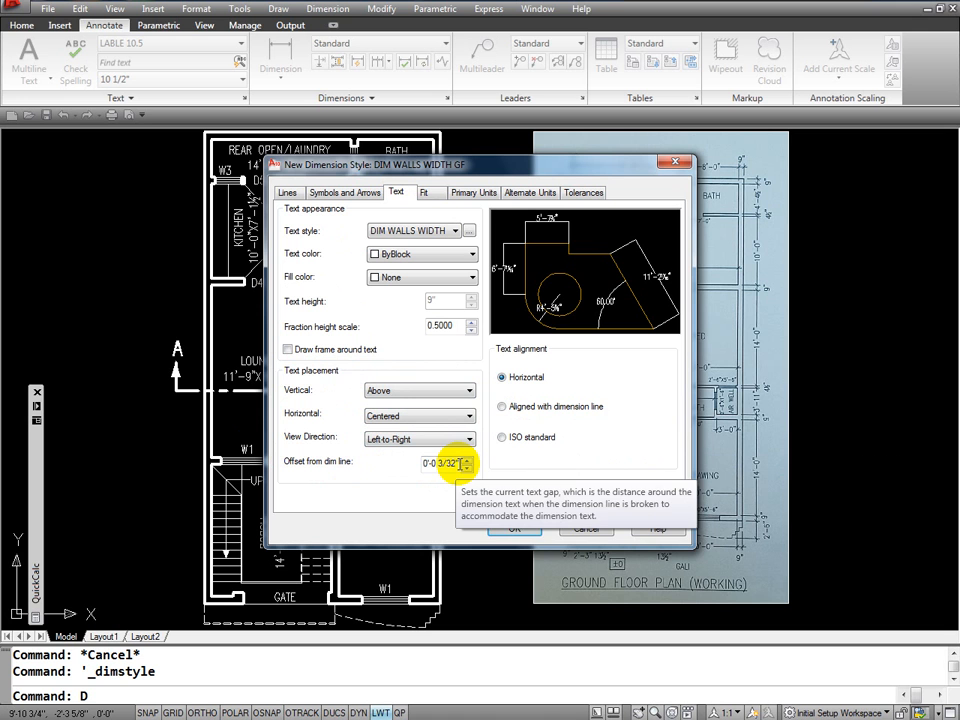
left_click_drag(452, 467, 407, 467)
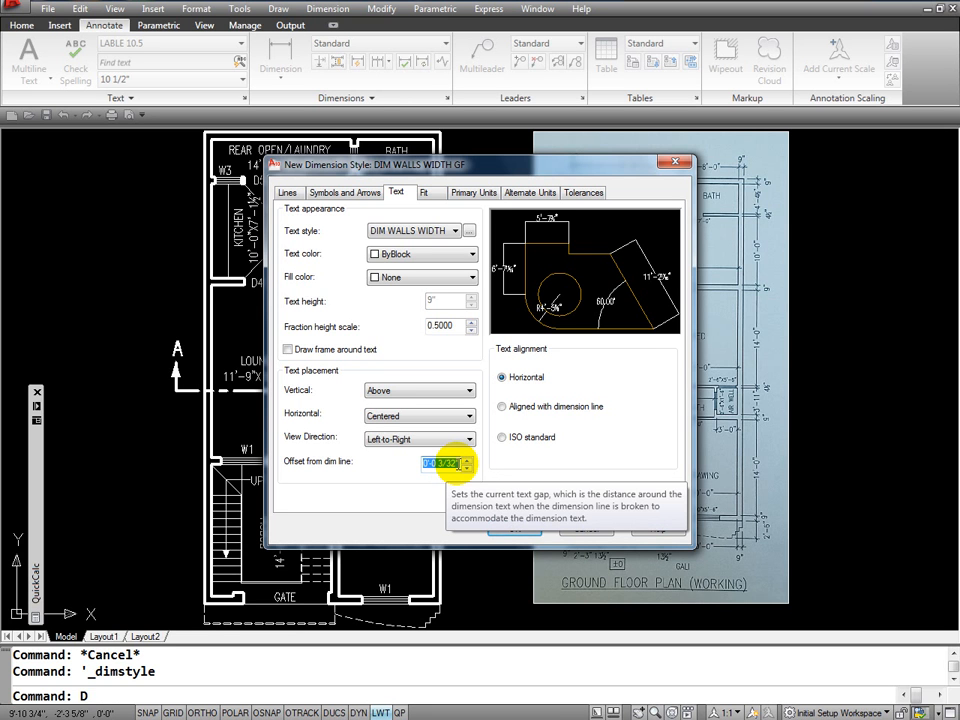
type("3")
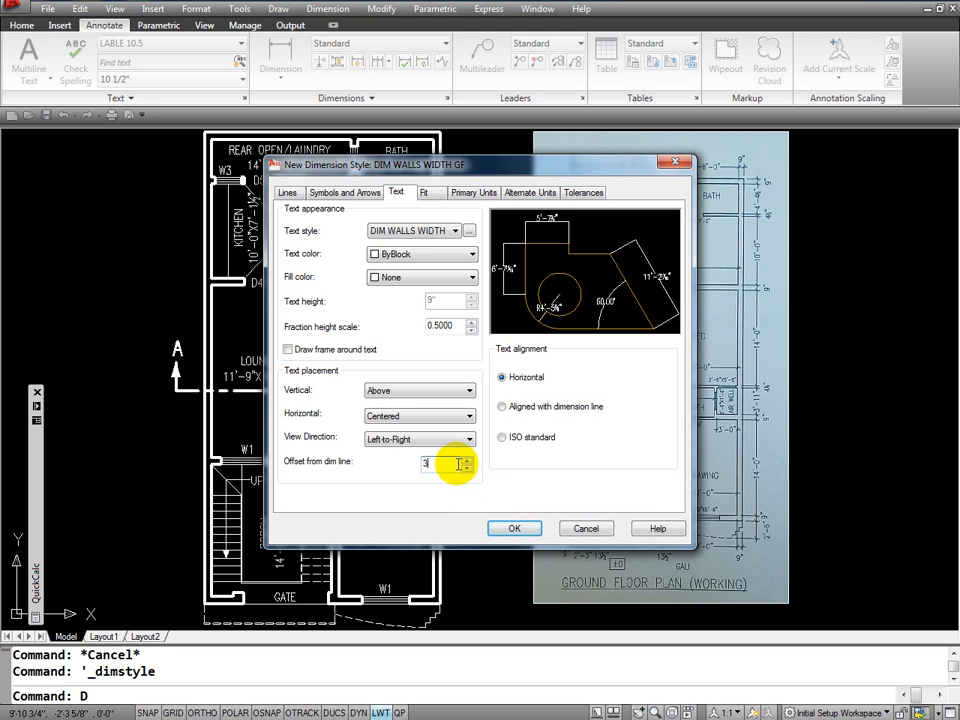
mouse_move(553, 313)
left_mouse_down()
mouse_move(540, 223)
mouse_move(549, 225)
left_mouse_up()
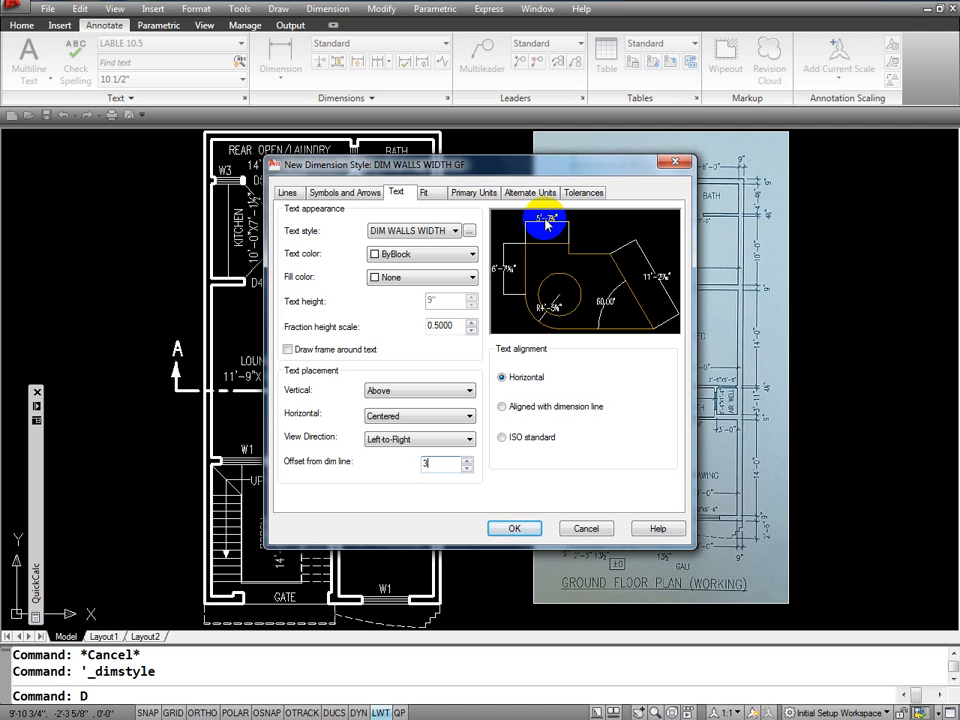
left_click(420, 439)
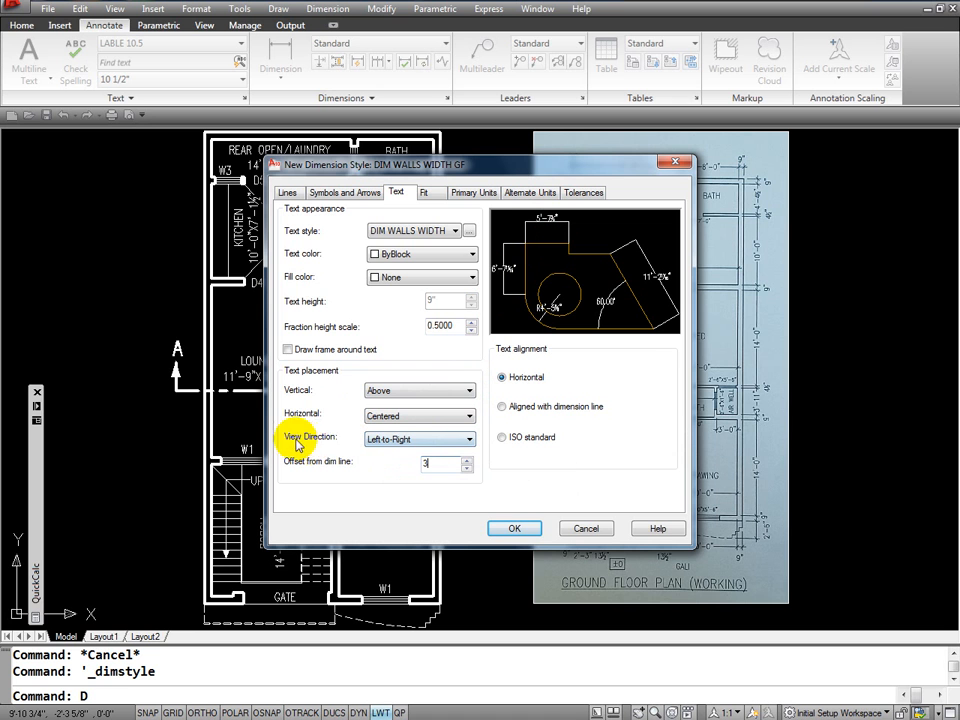
double_click(430, 462)
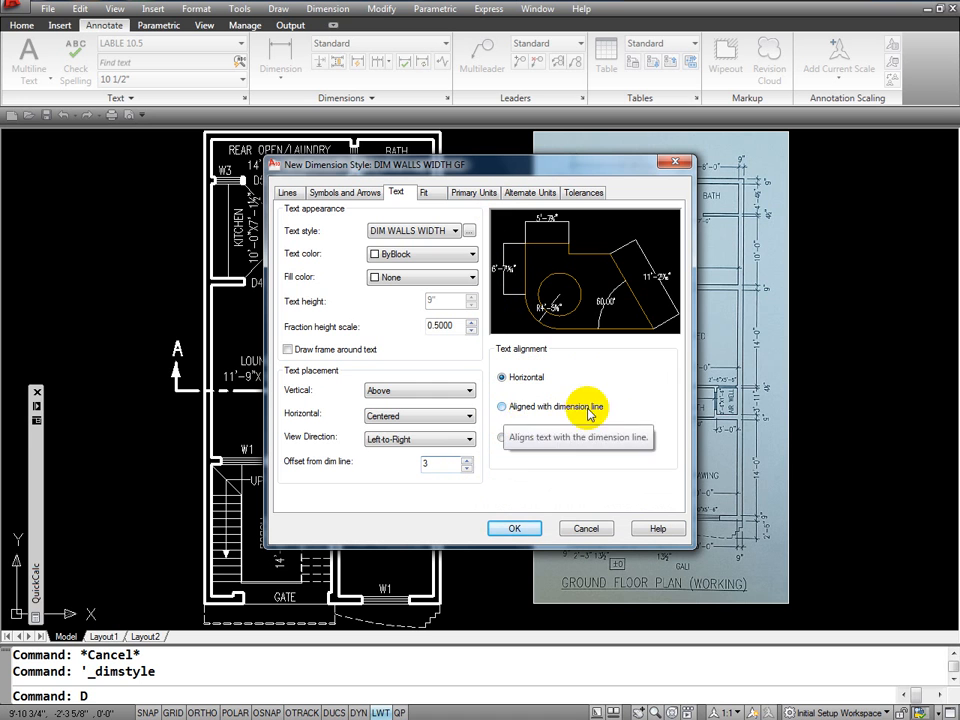
Compare horizontal text alignment with aligned text and keep the dimension text aligned with the dimension line.
left_click(502, 407)
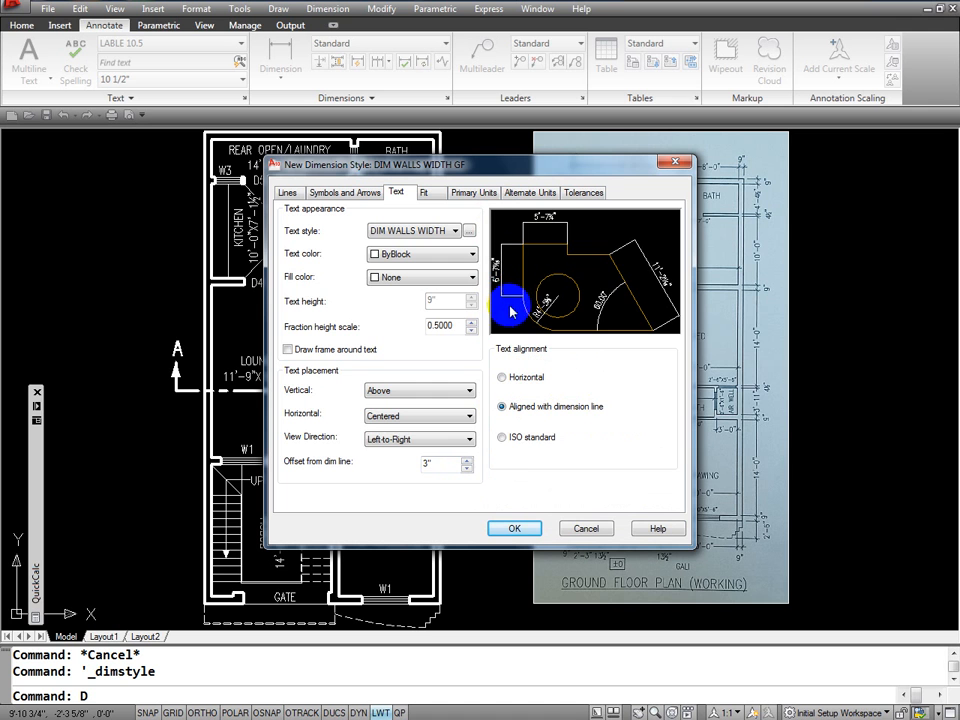
left_click(501, 378)
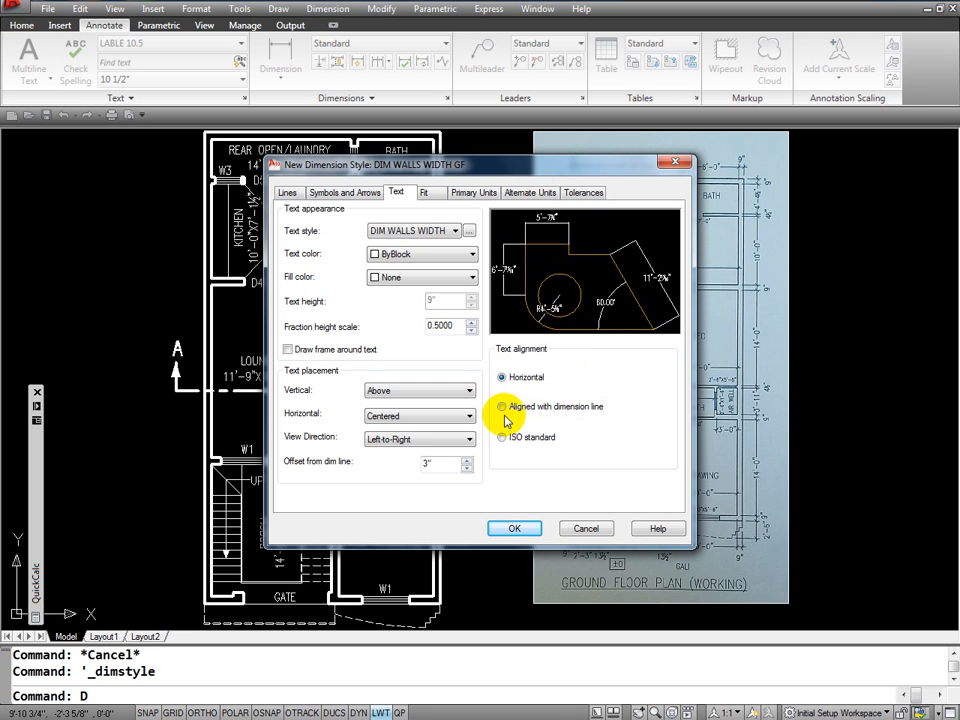
left_click(502, 408)
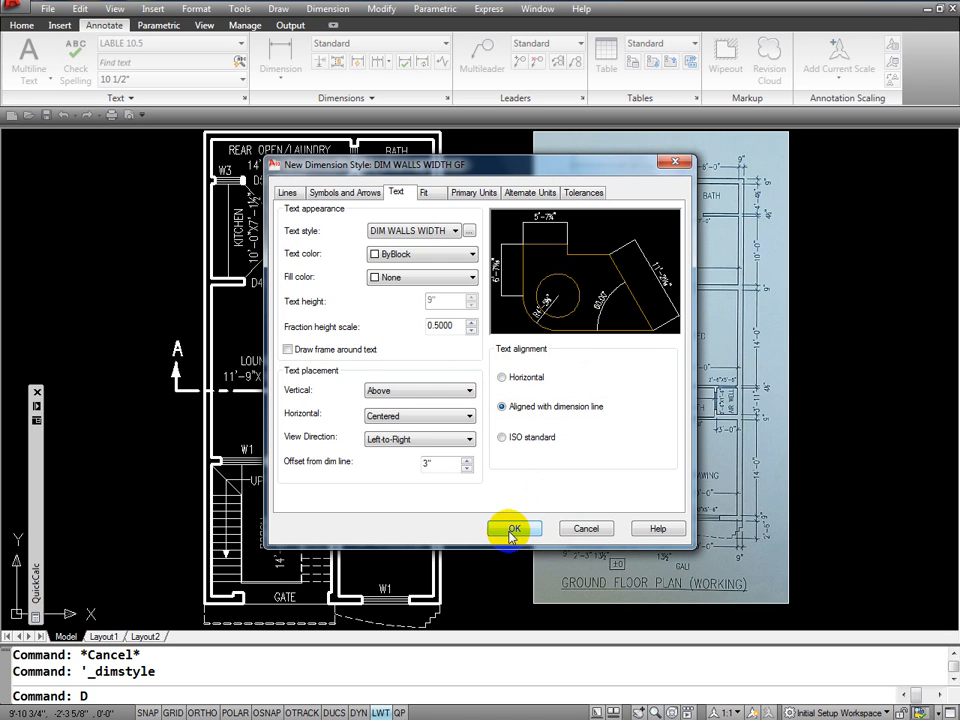
Review the primary units, fit and text settings of the DIM WALLS WIDTH GF dimension style.
left_click(478, 193)
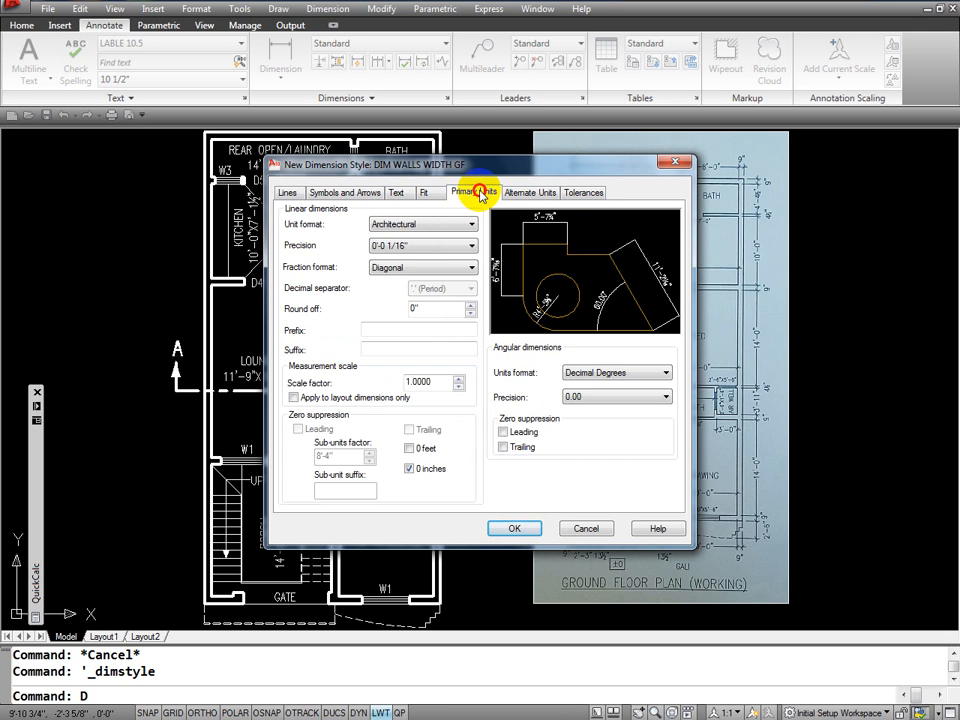
left_click(423, 193)
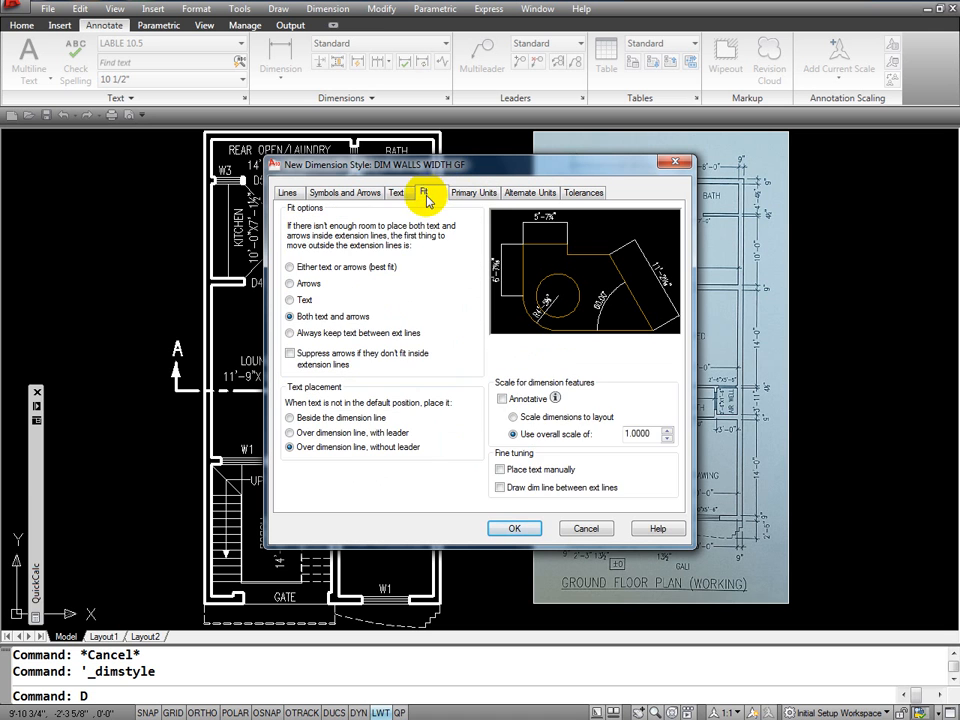
left_click(400, 195)
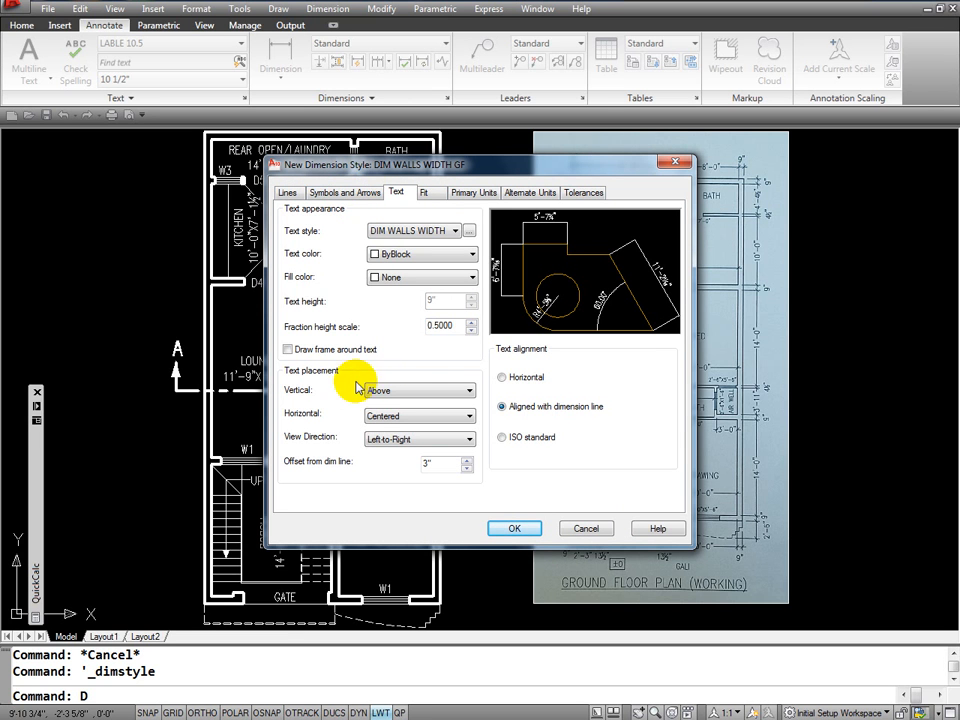
Set the first and second arrowheads of the dimension style to Oblique.
left_click(338, 197)
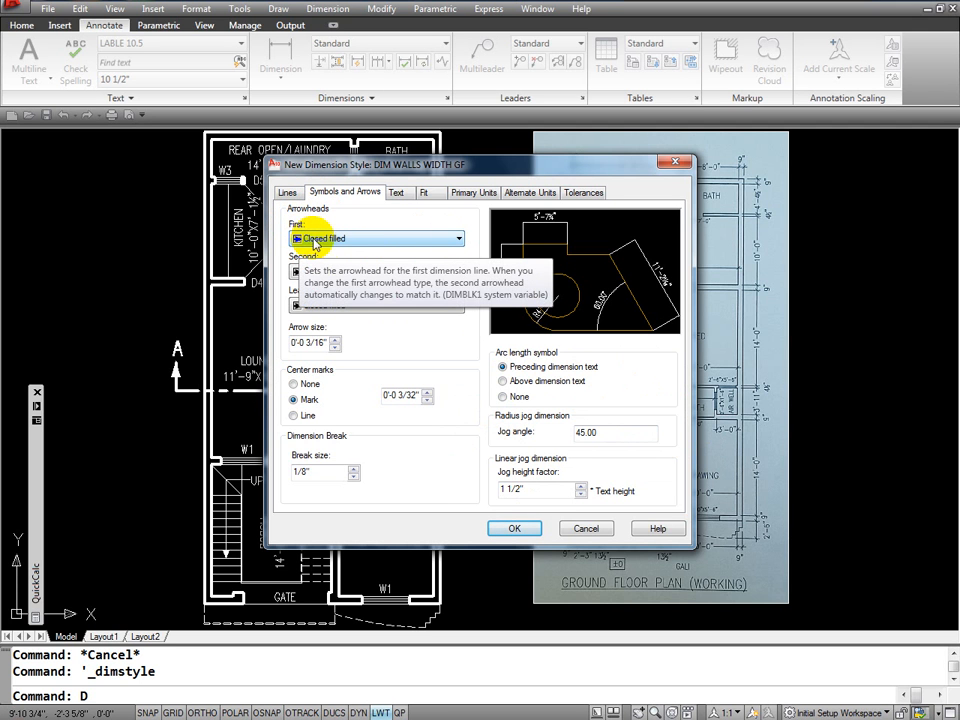
left_click(460, 240)
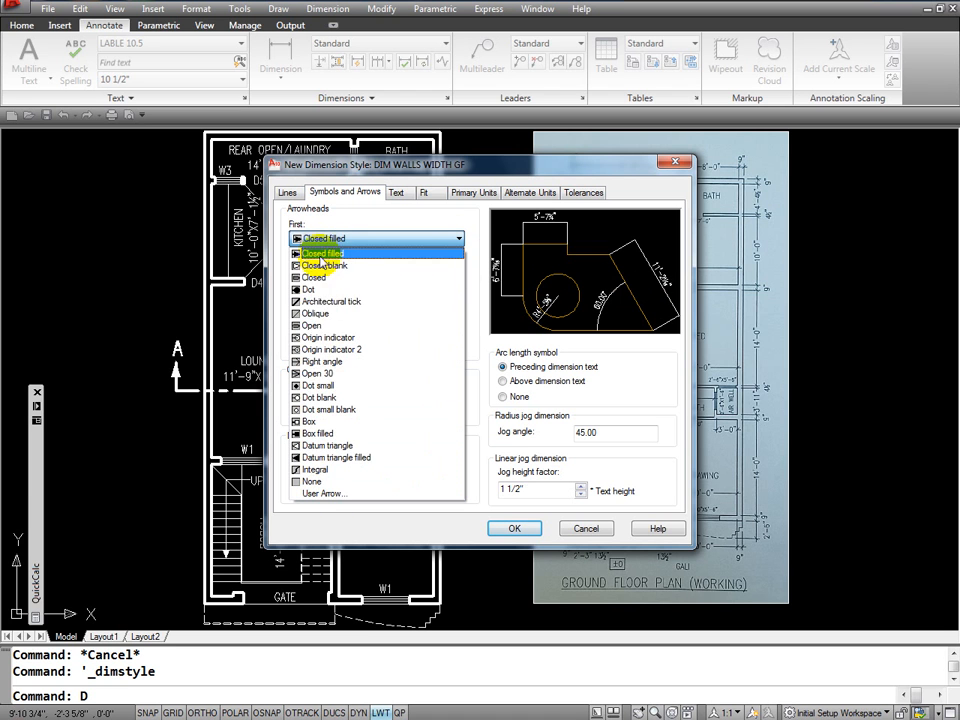
left_click(311, 314)
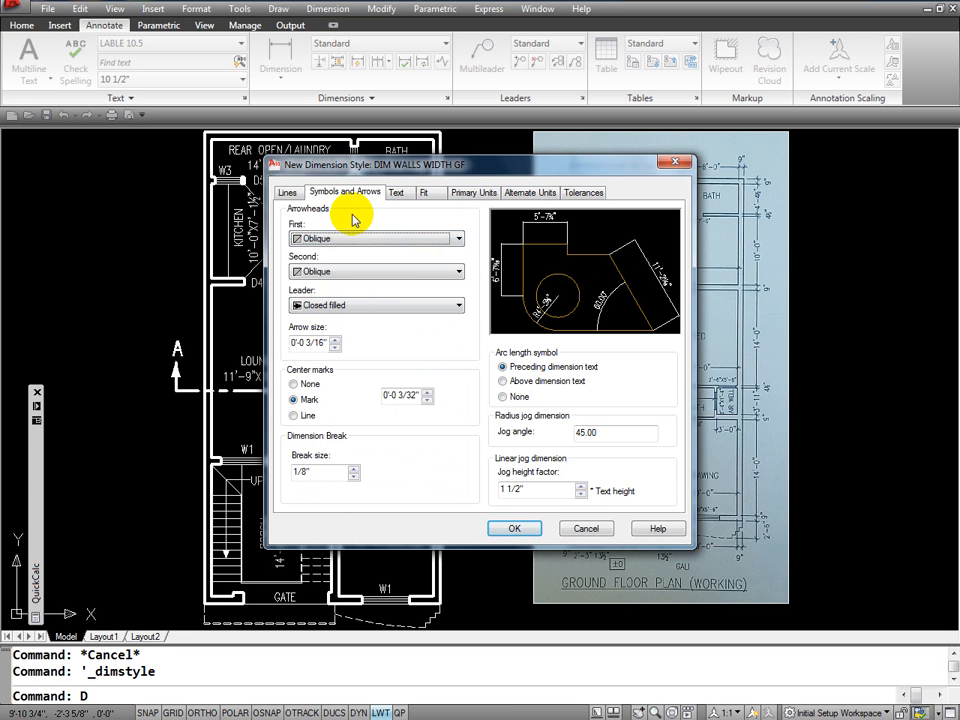
left_click(460, 240)
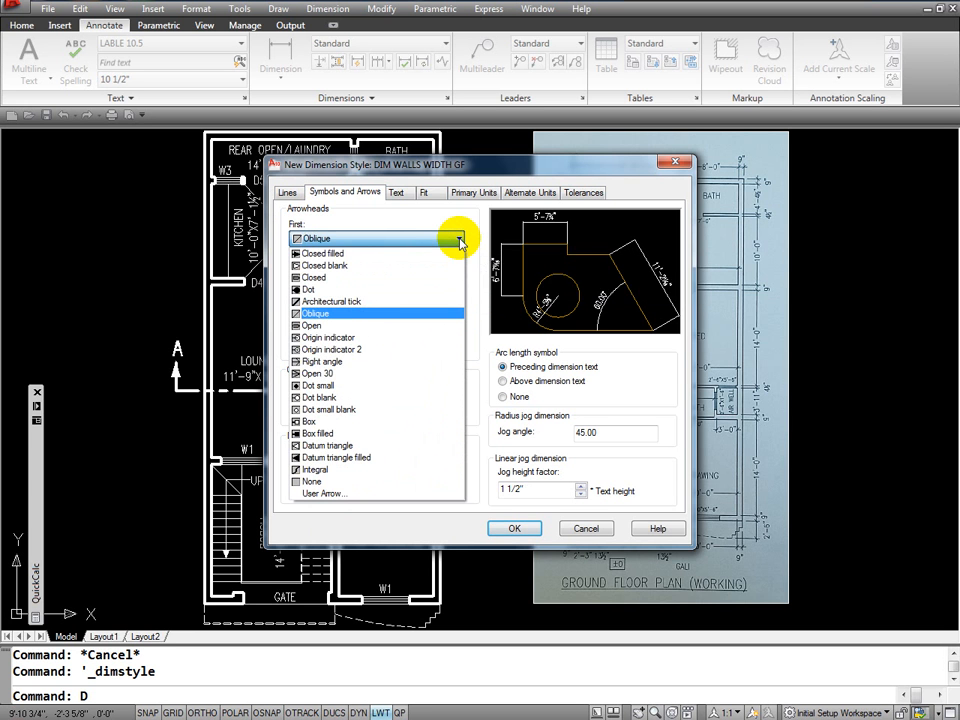
left_click(456, 238)
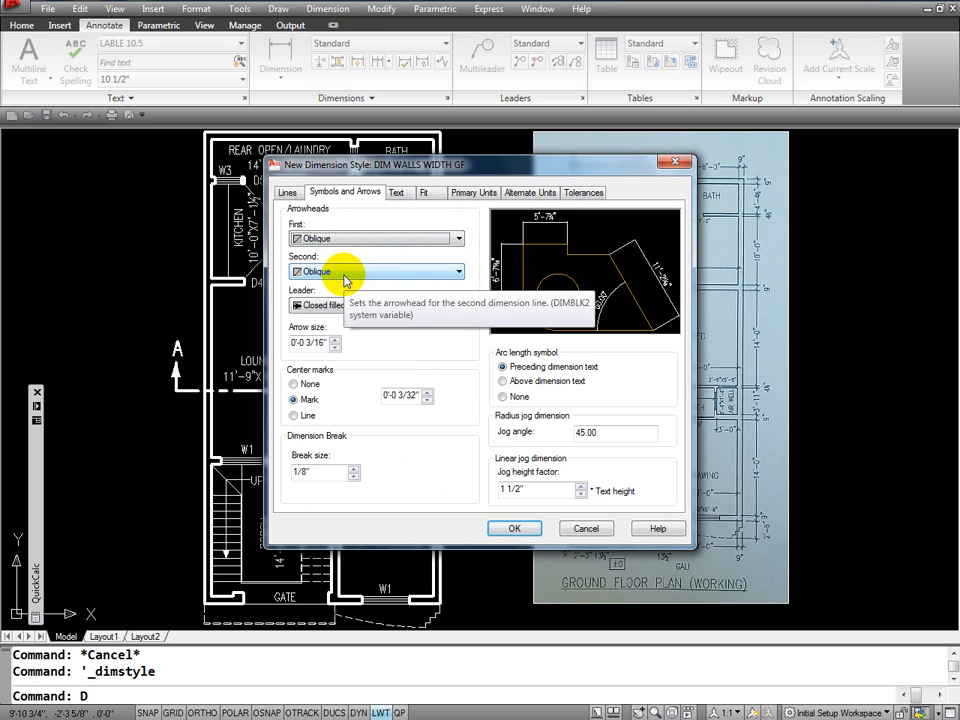
left_click(459, 273)
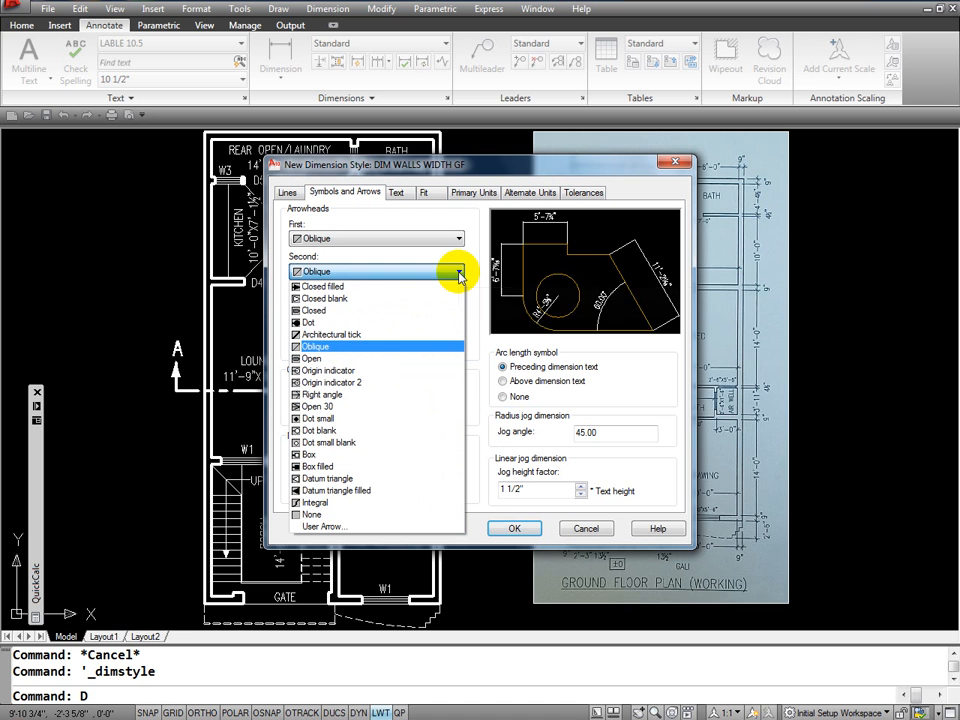
left_click(459, 272)
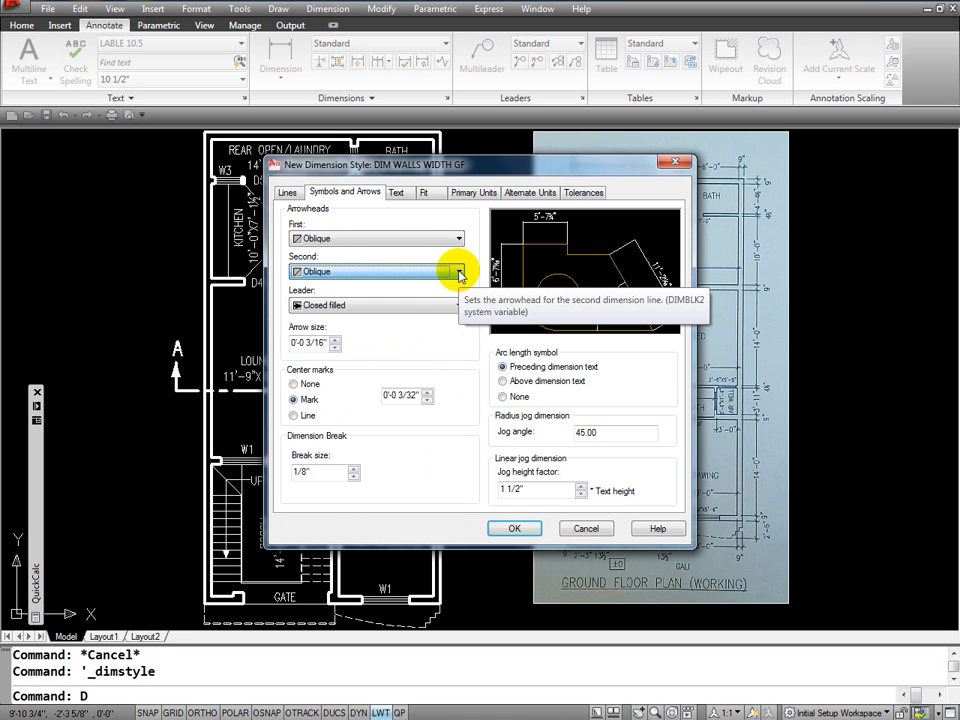
Try Closed filled as the second arrowhead and restore it to Oblique.
left_click(364, 268)
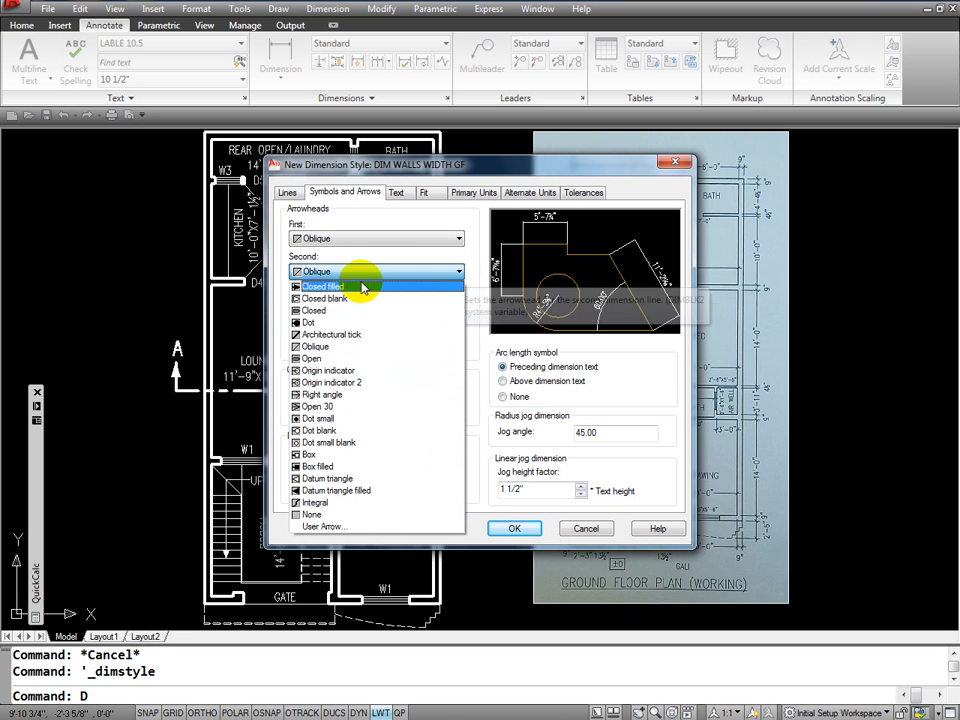
left_click(322, 287)
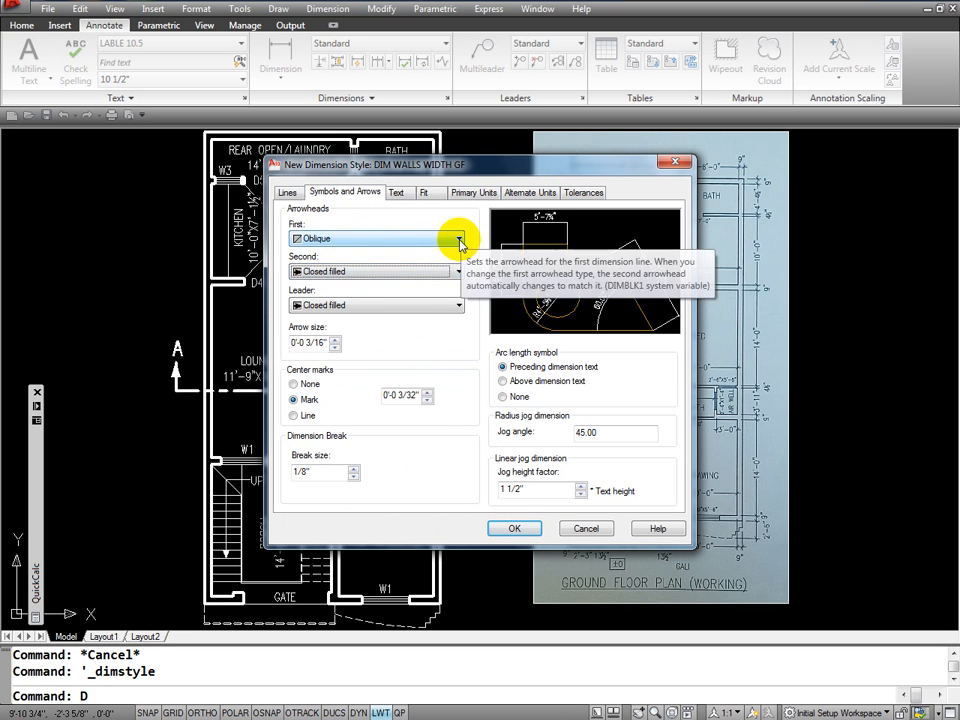
left_click(459, 271)
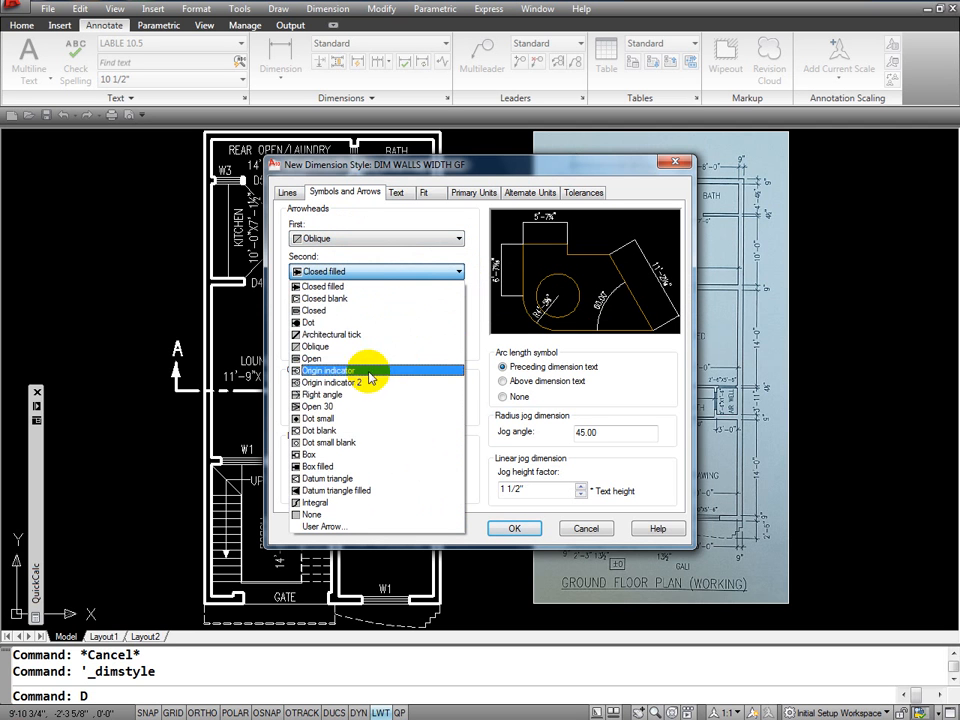
left_click(318, 346)
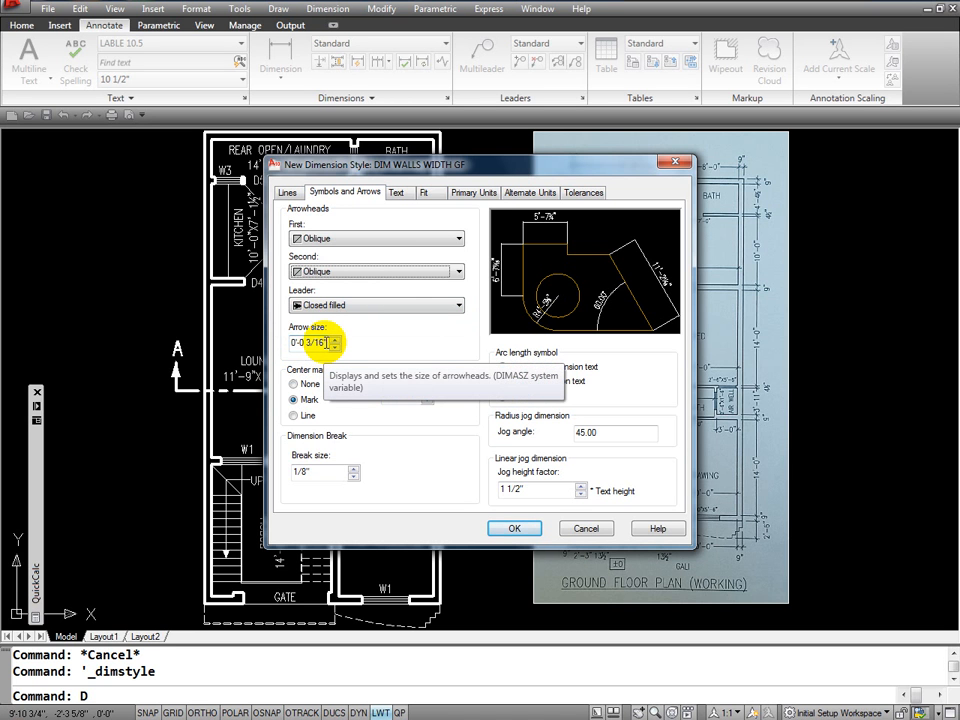
Check the overall dimension scale and set the arrow size of the dimension style to 6".
left_click_drag(328, 343, 300, 343)
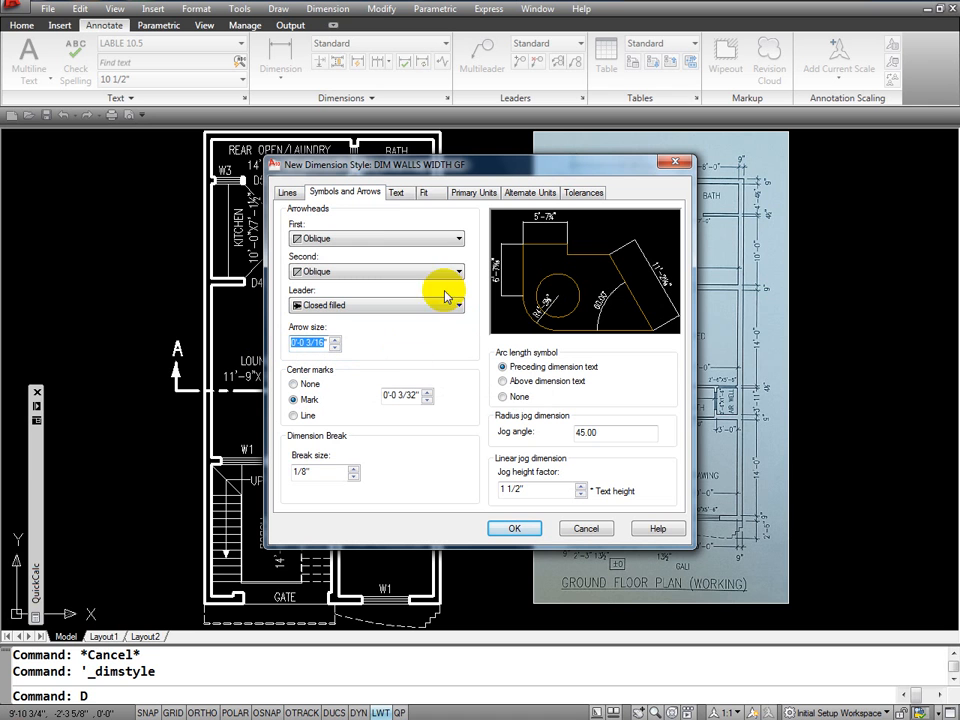
left_click(423, 192)
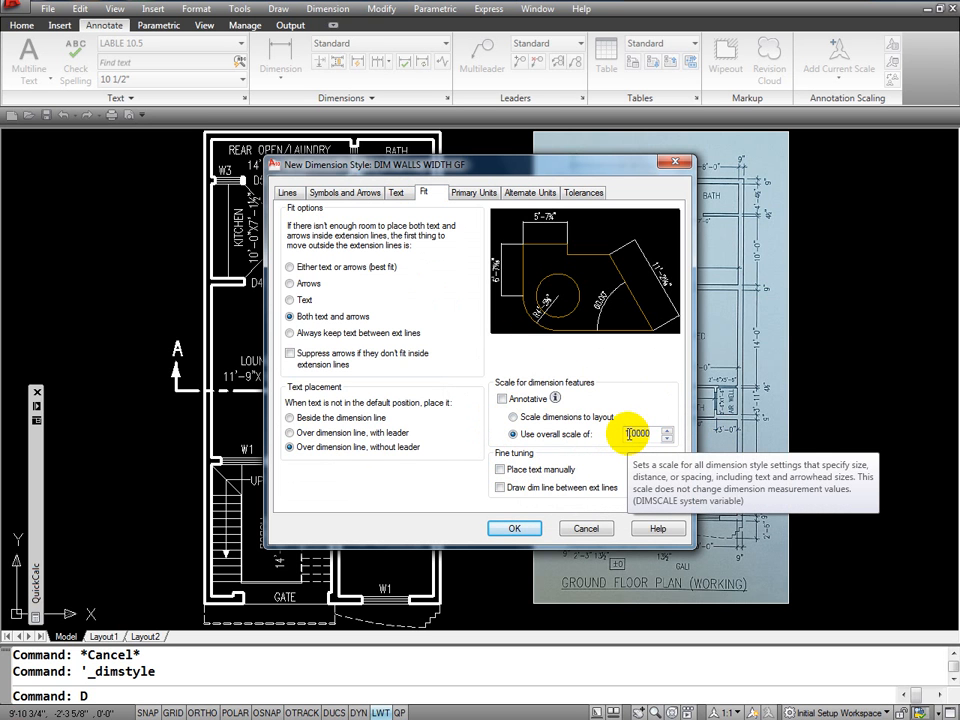
left_click(334, 192)
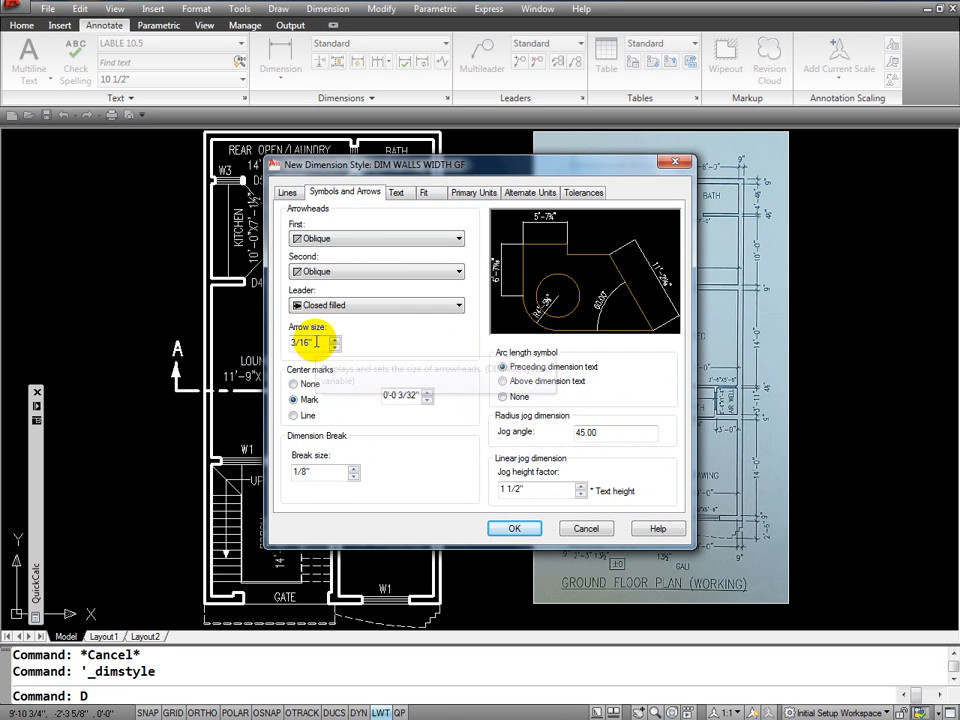
left_click_drag(315, 342, 263, 348)
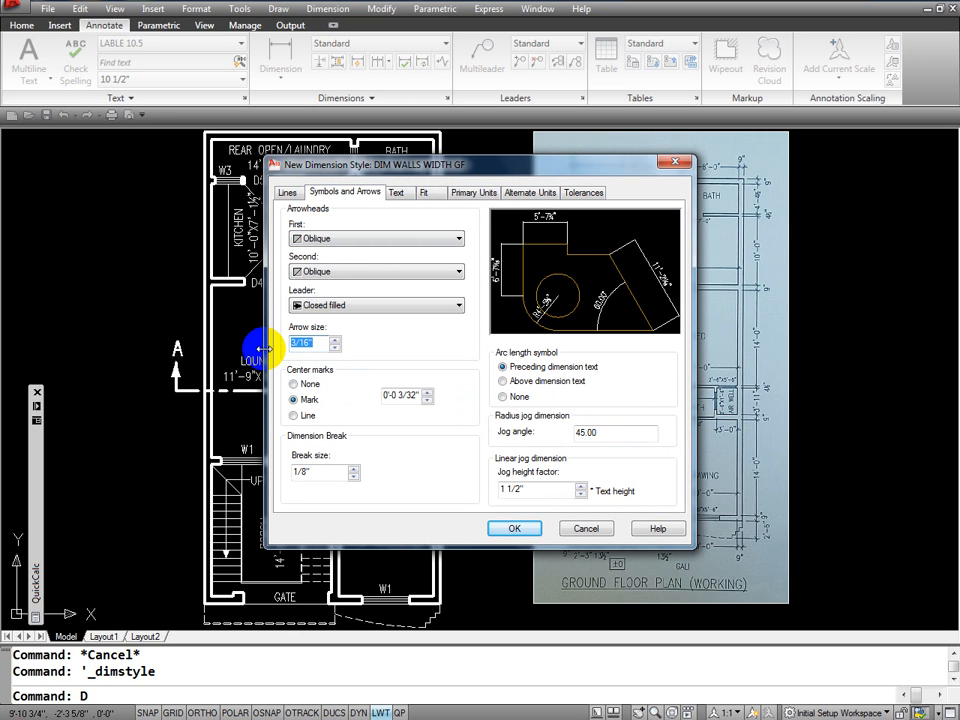
type("6")
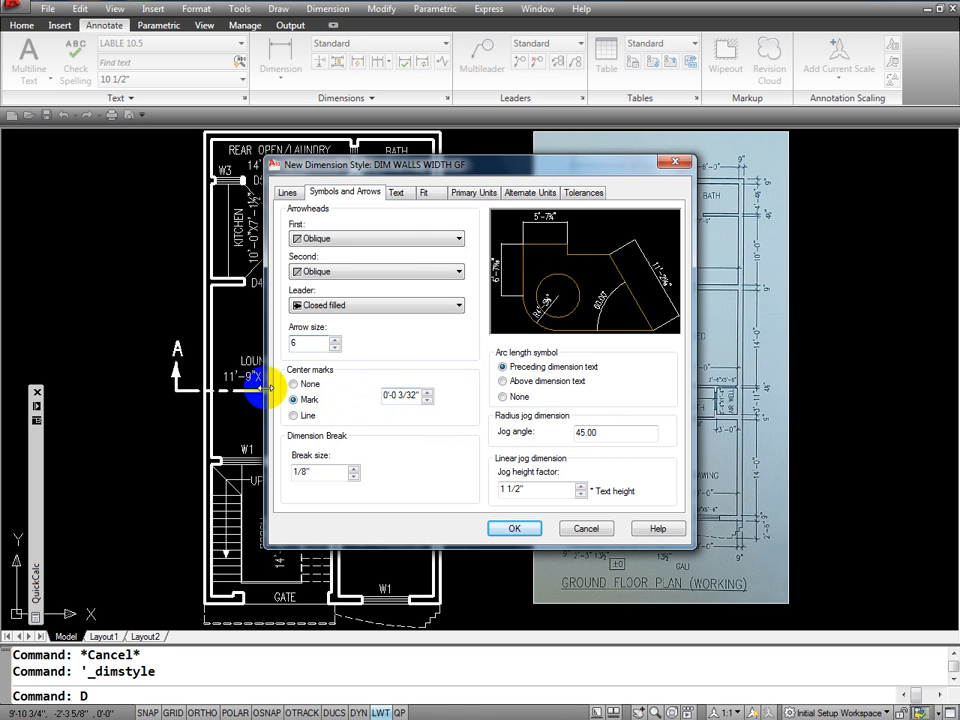
Set the center marks to Line with a size of 9" and place the arc length symbol preceding the dimension text.
left_click(294, 385)
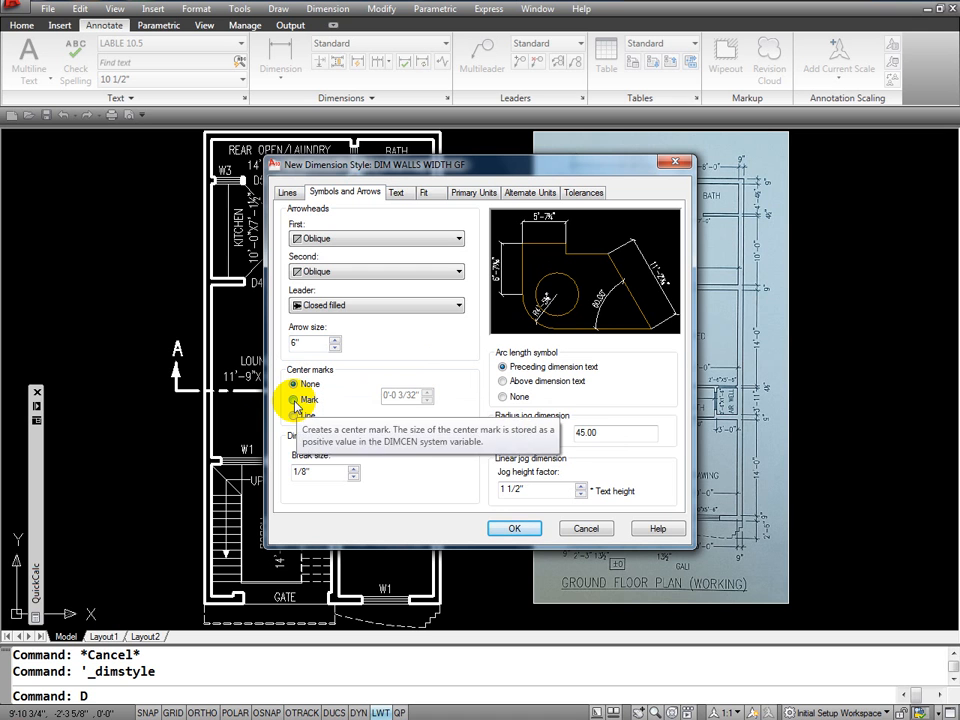
left_click(295, 400)
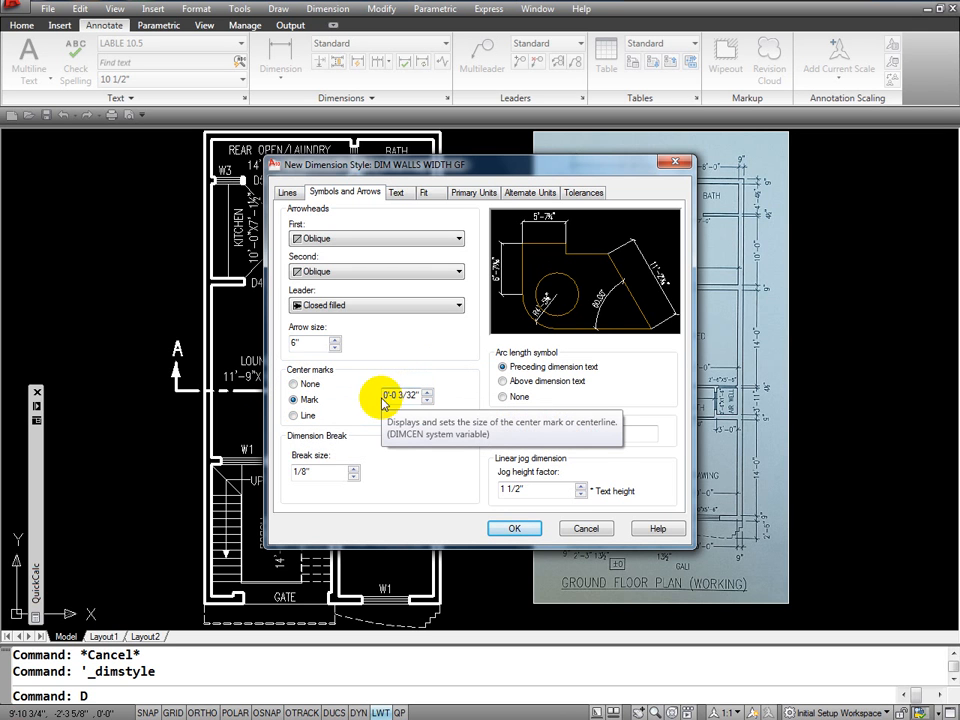
left_click_drag(386, 395, 428, 394)
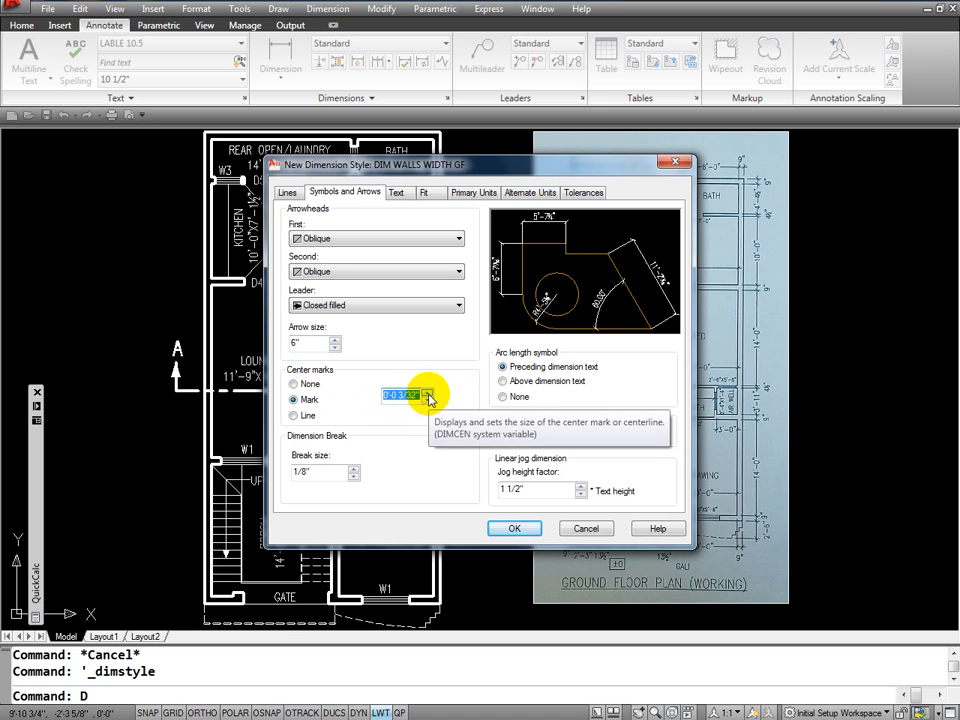
type("9")
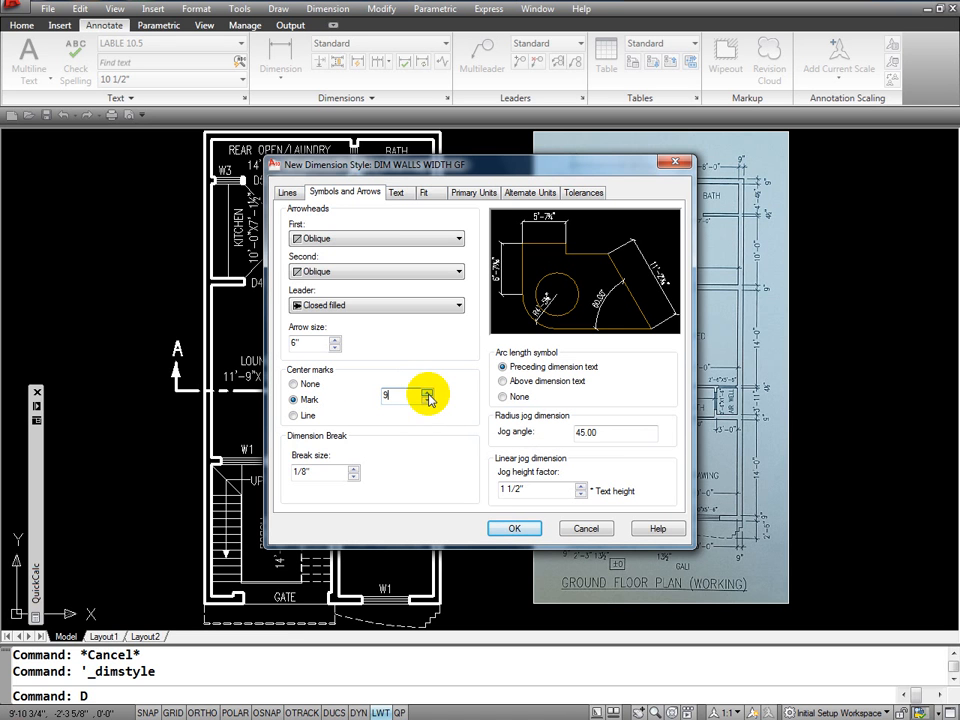
left_click(293, 415)
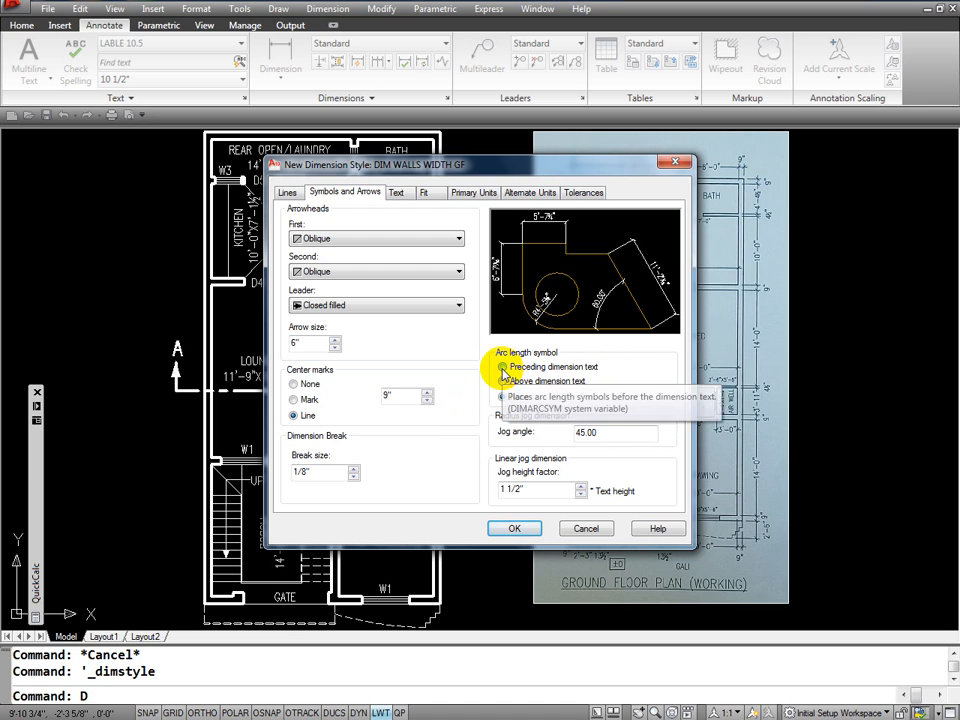
left_click(502, 367)
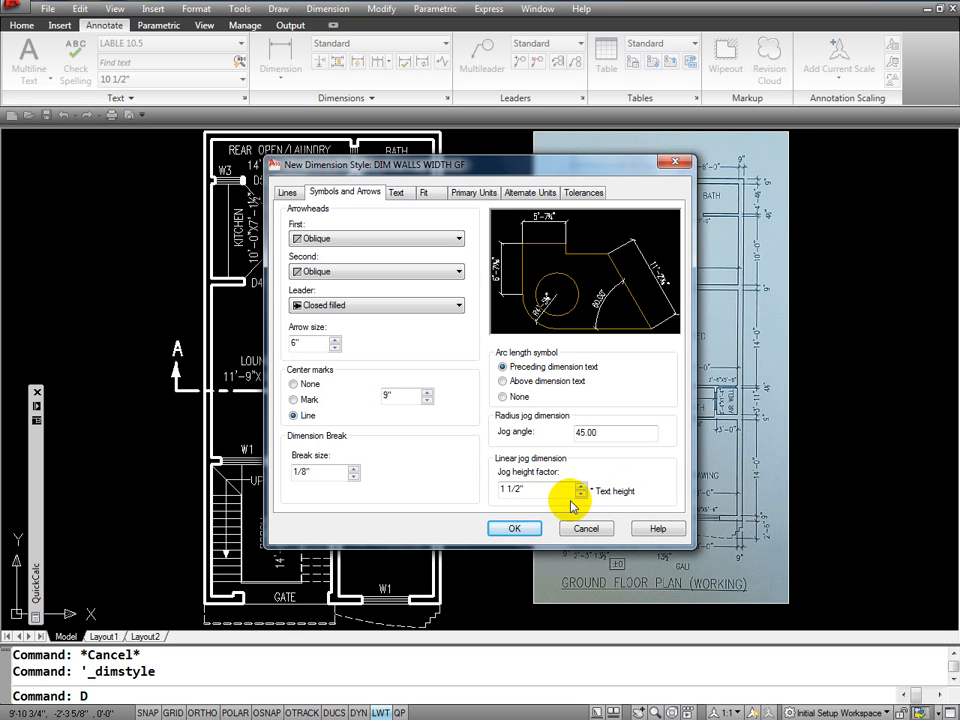
mouse_move(530, 490)
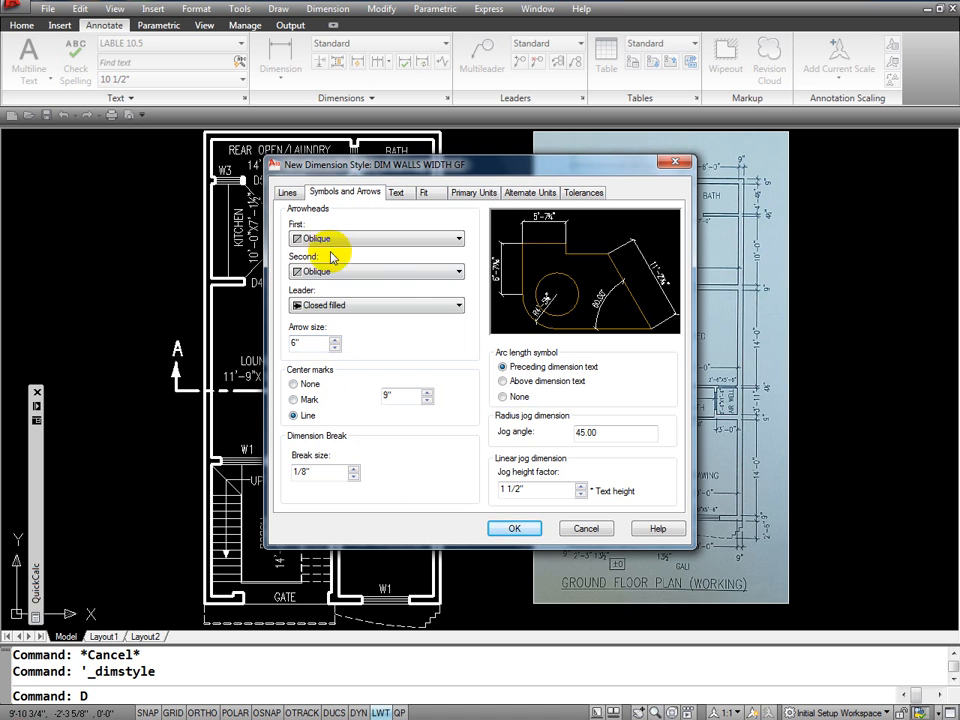
Try Red and ByLayer as the dimension line color and restore it to ByBlock.
left_click(287, 193)
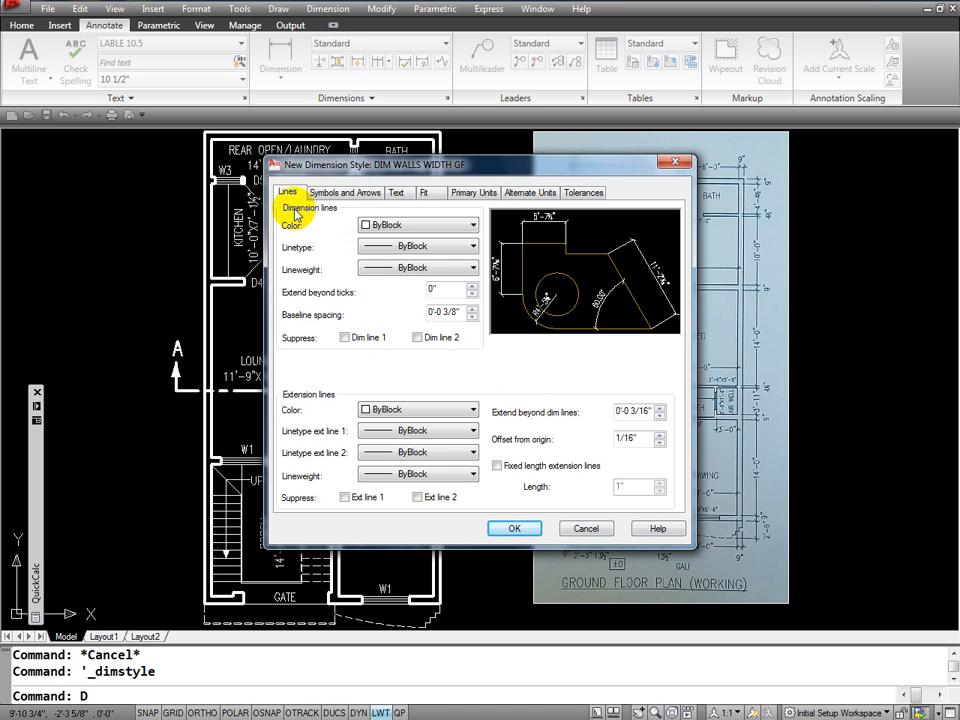
left_click(430, 224)
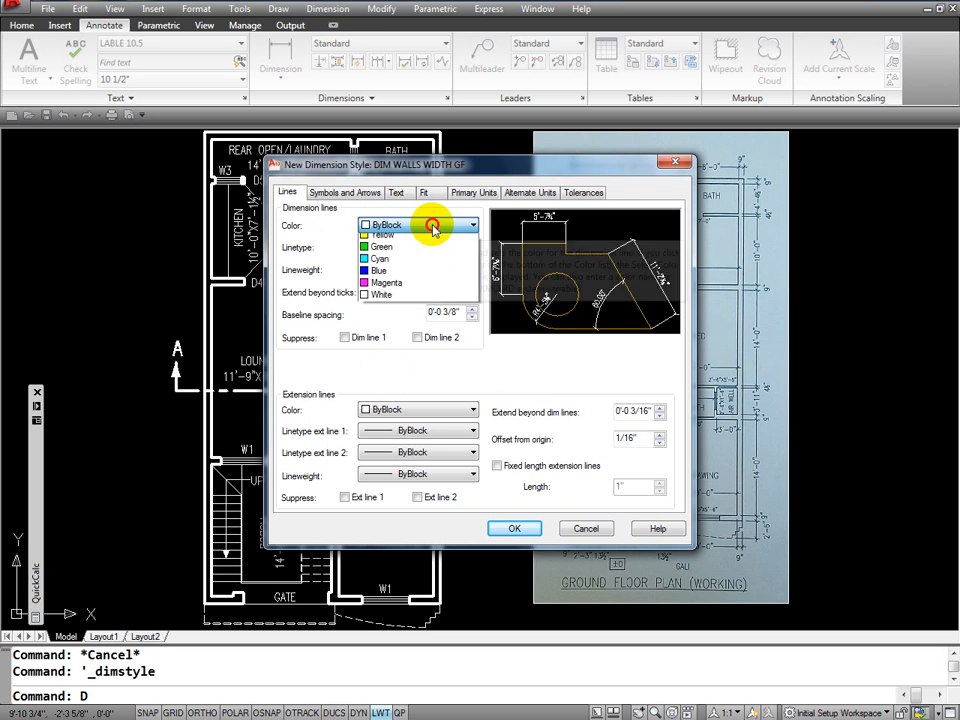
left_click(380, 265)
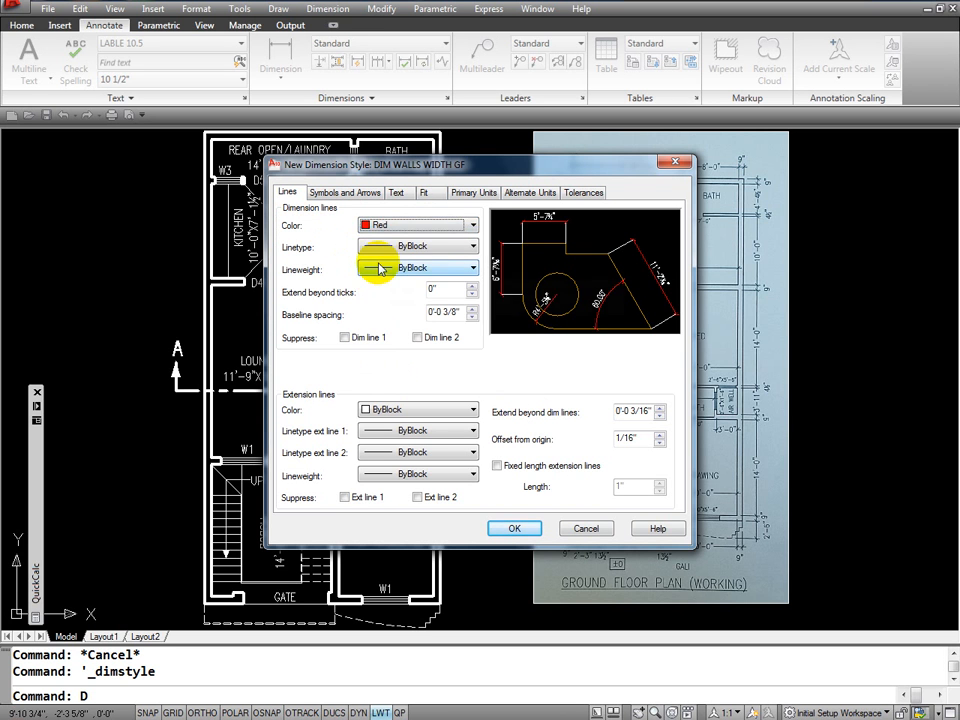
left_click(472, 228)
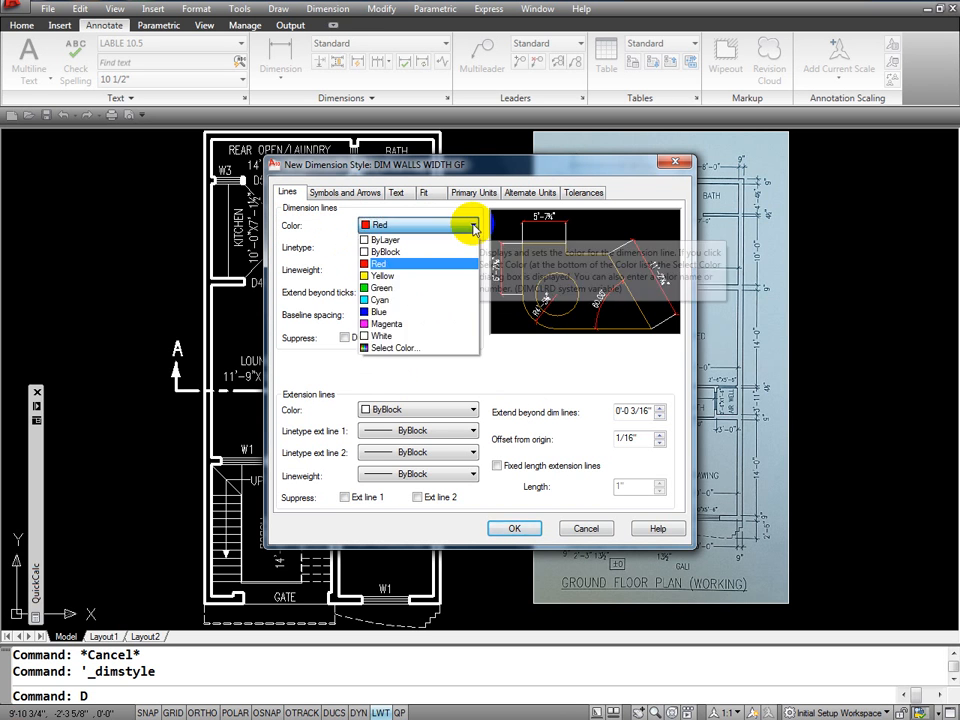
left_click(402, 241)
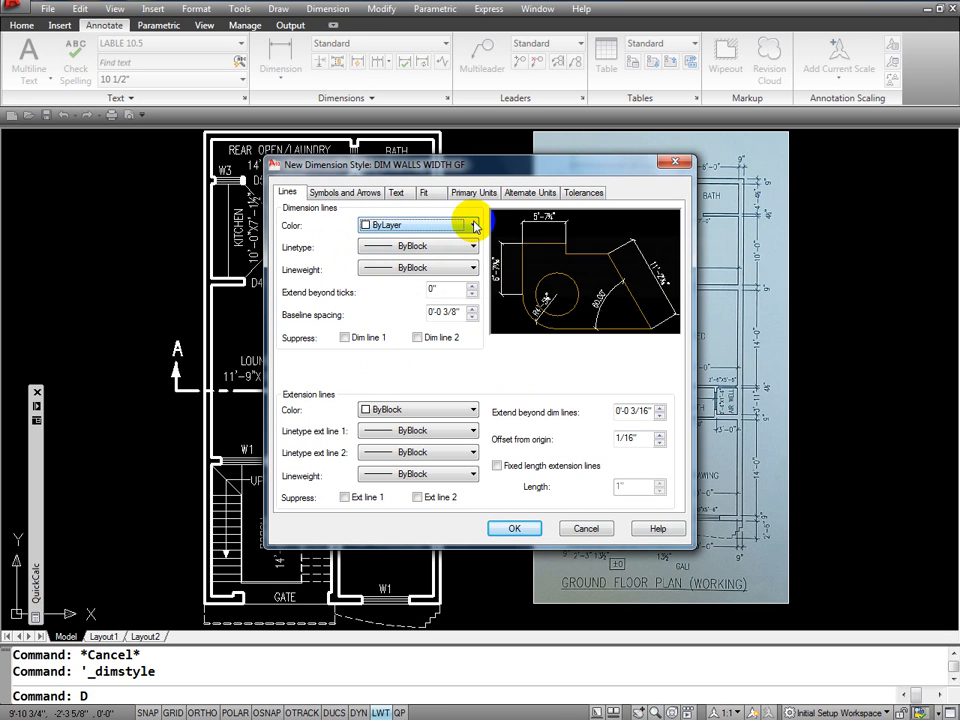
left_click(473, 225)
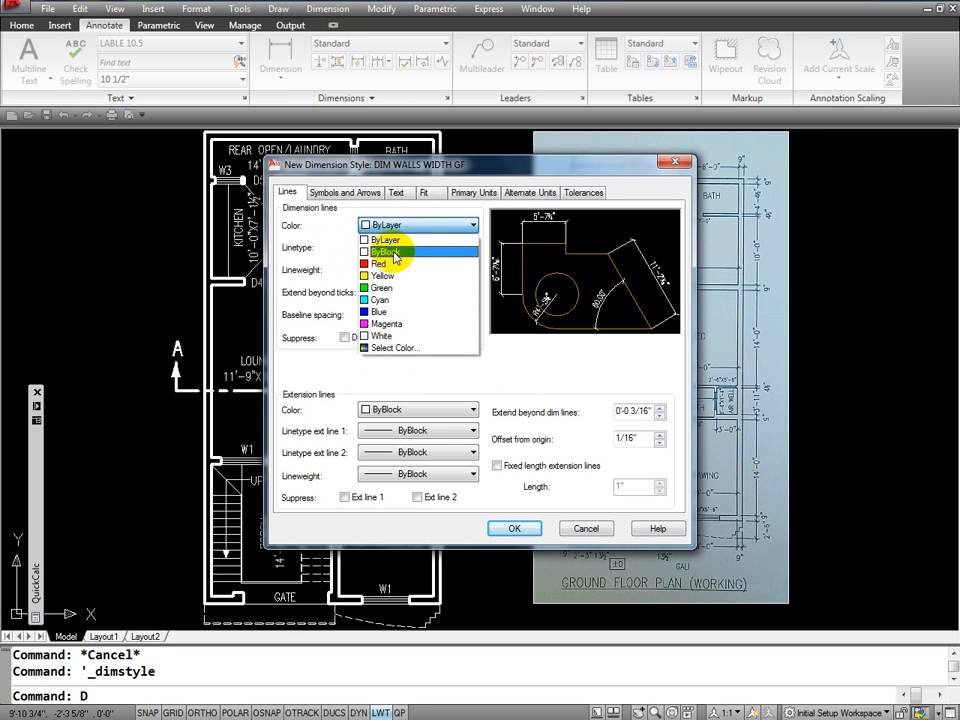
left_click(394, 253)
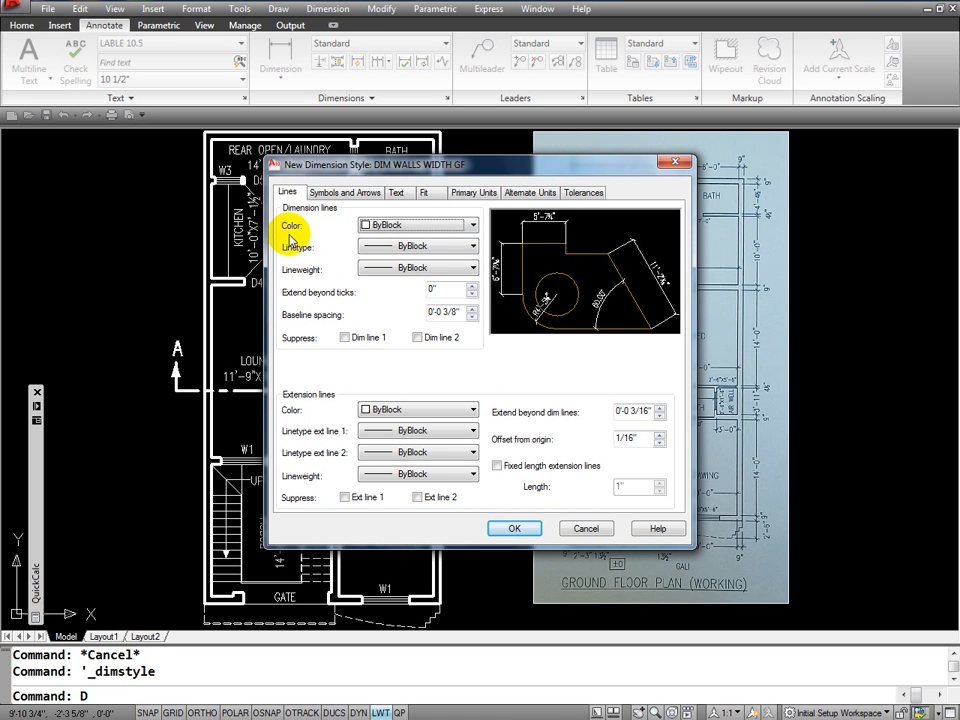
Try the DASHED linetype for the dimension lines and restore it to ByBlock.
left_click(474, 247)
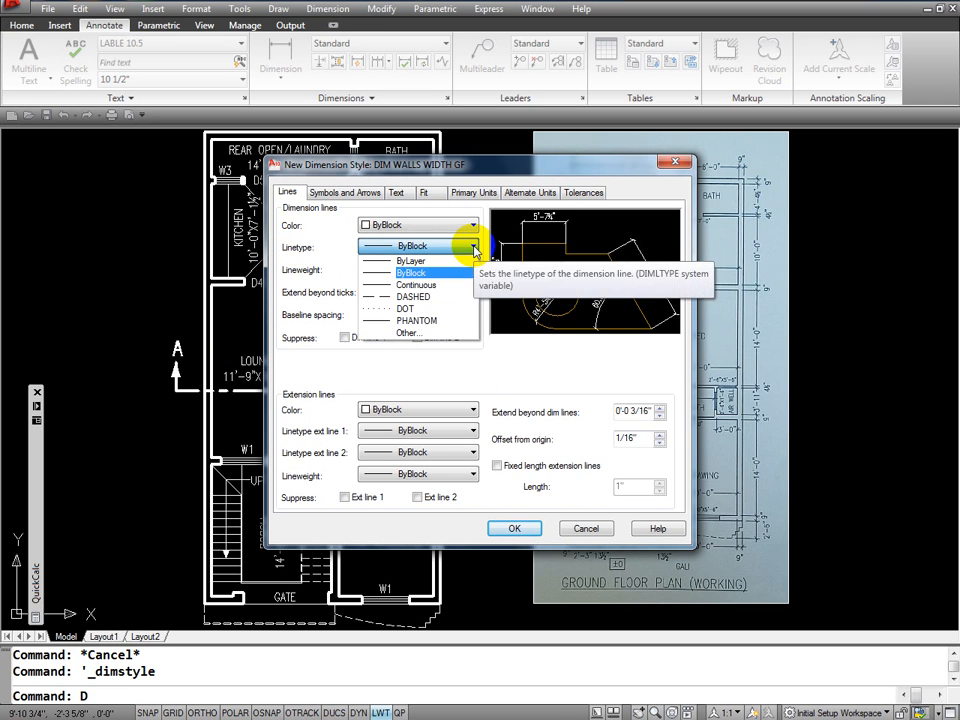
left_click(405, 296)
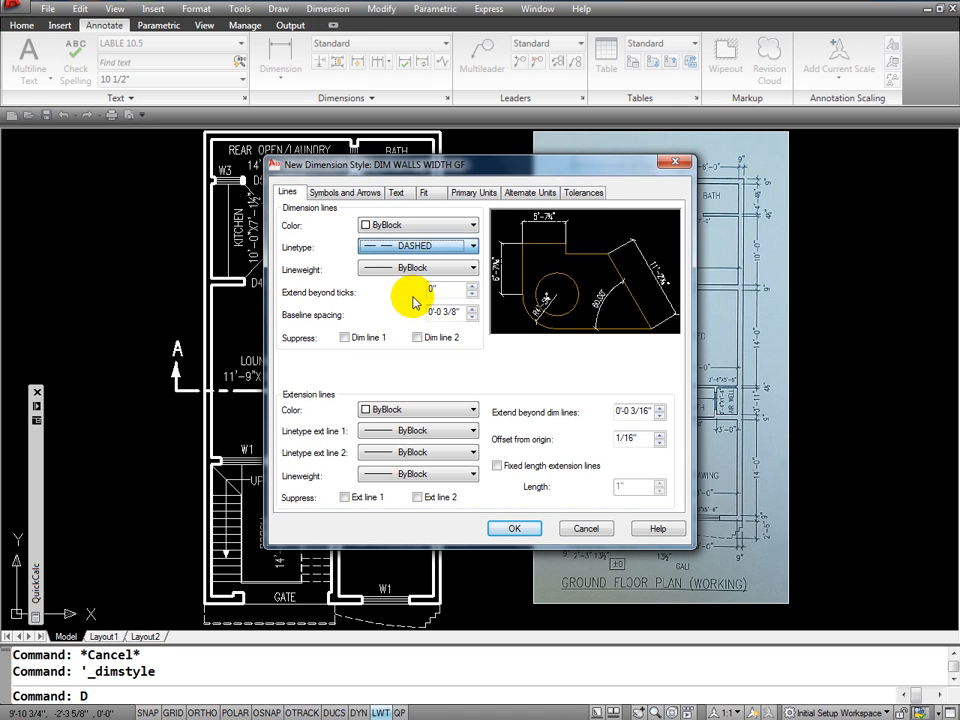
left_click(474, 246)
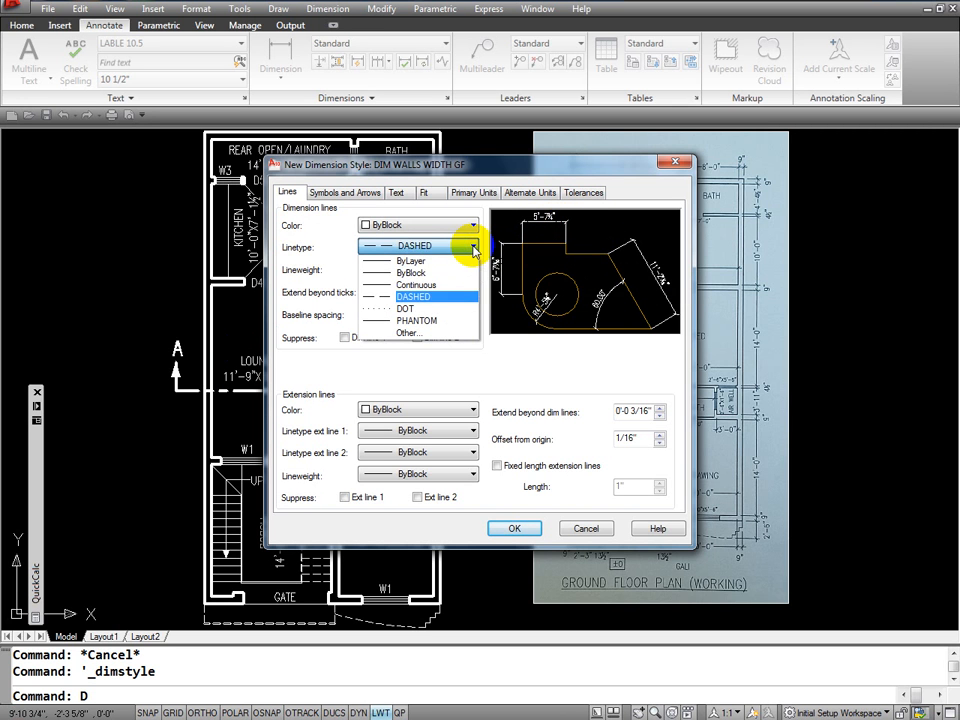
left_click(418, 272)
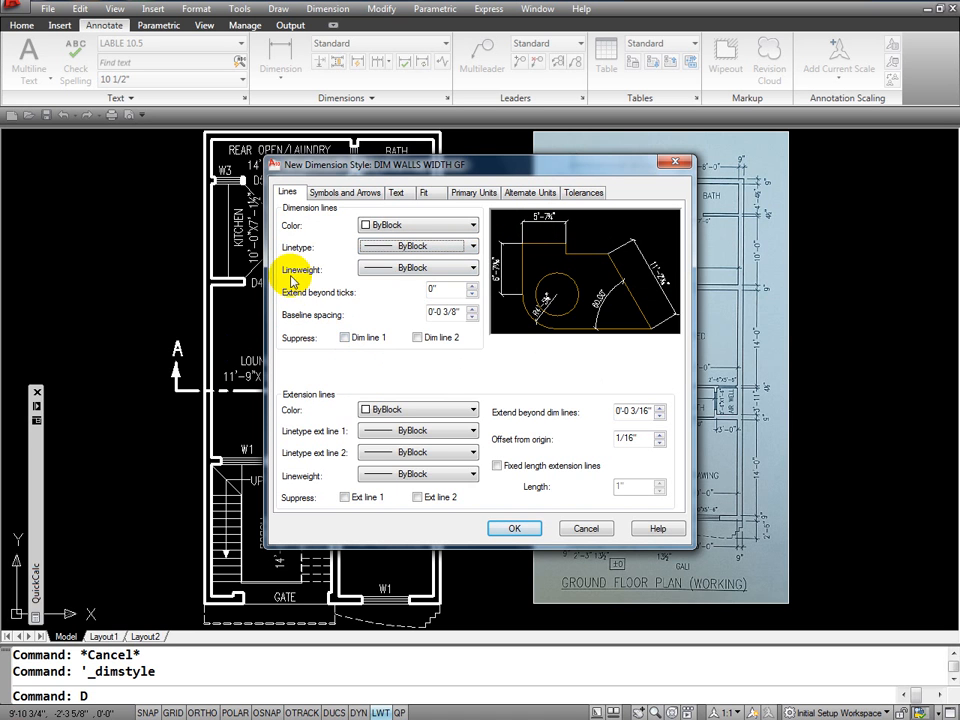
Try a 0.50 mm lineweight for the dimension lines and restore it to ByBlock.
left_click(475, 268)
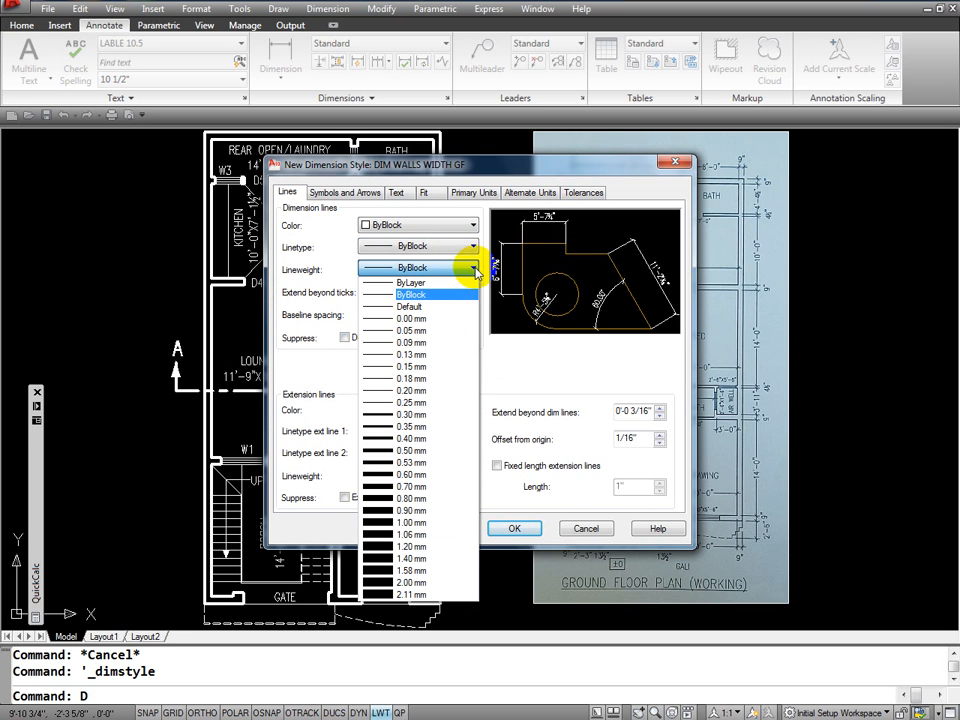
left_click(408, 452)
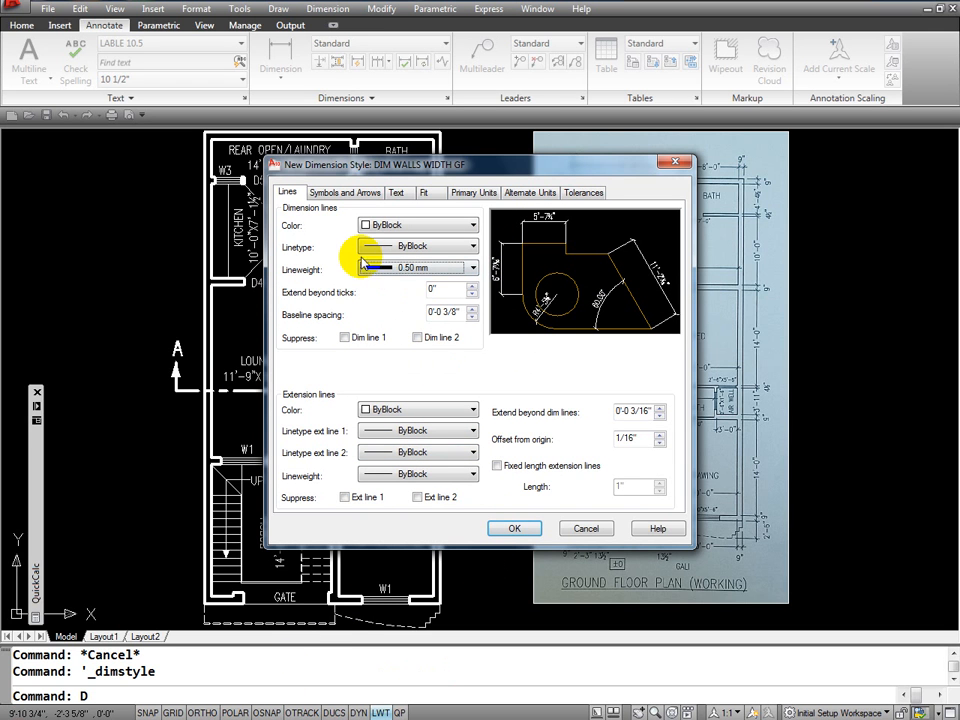
left_click(474, 268)
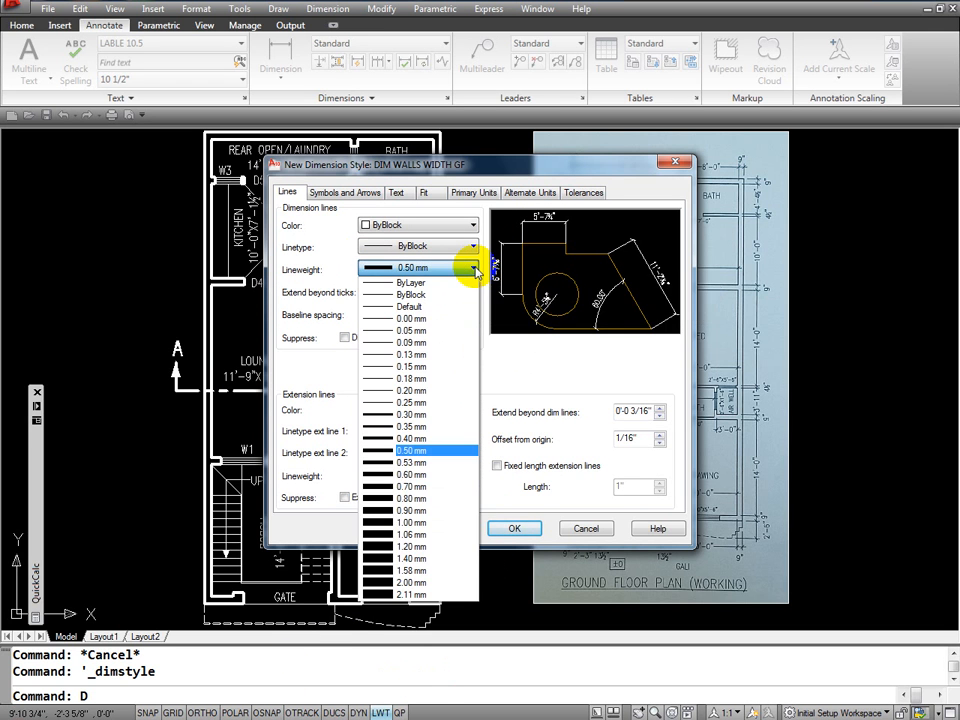
left_click(411, 294)
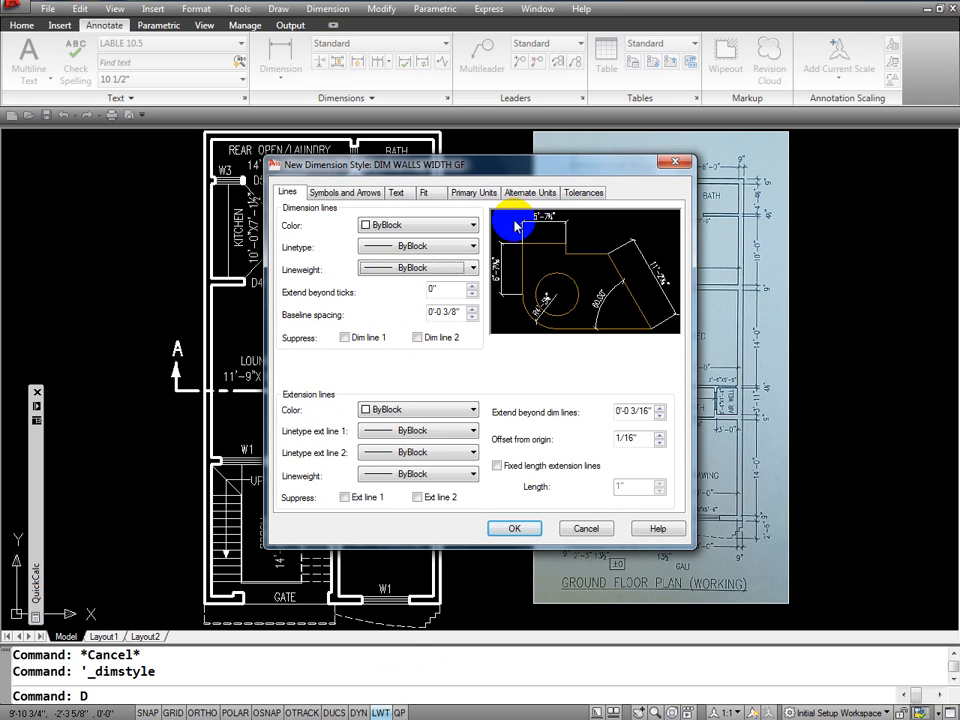
Check the arrowhead types and set the dimension lines' extension beyond the ticks to 3.
left_click(346, 194)
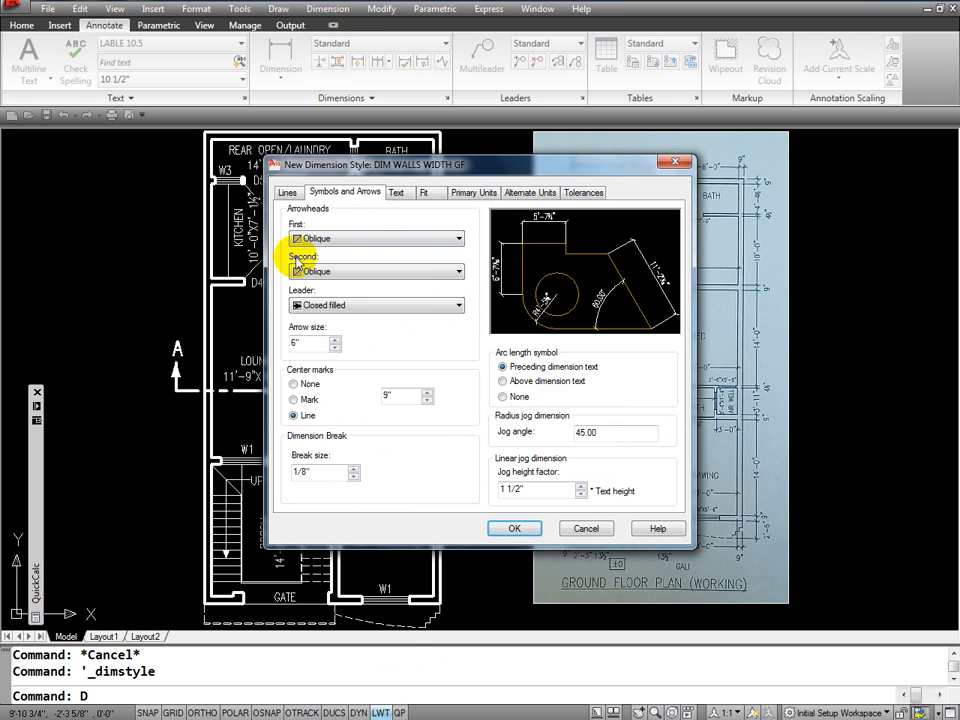
left_click(288, 193)
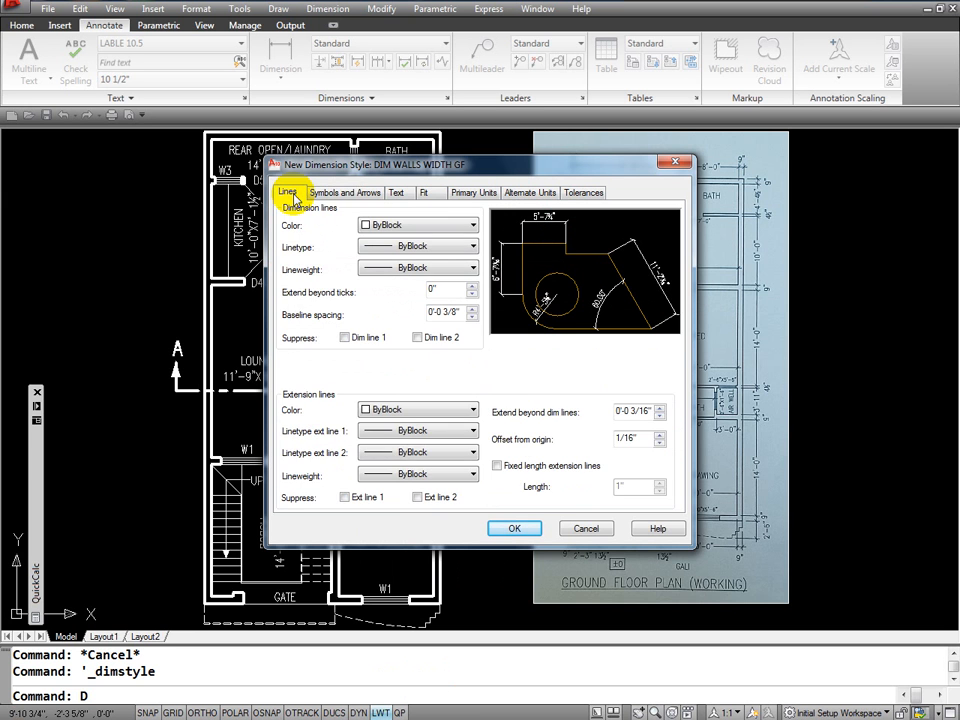
left_click(338, 194)
left_click(460, 239)
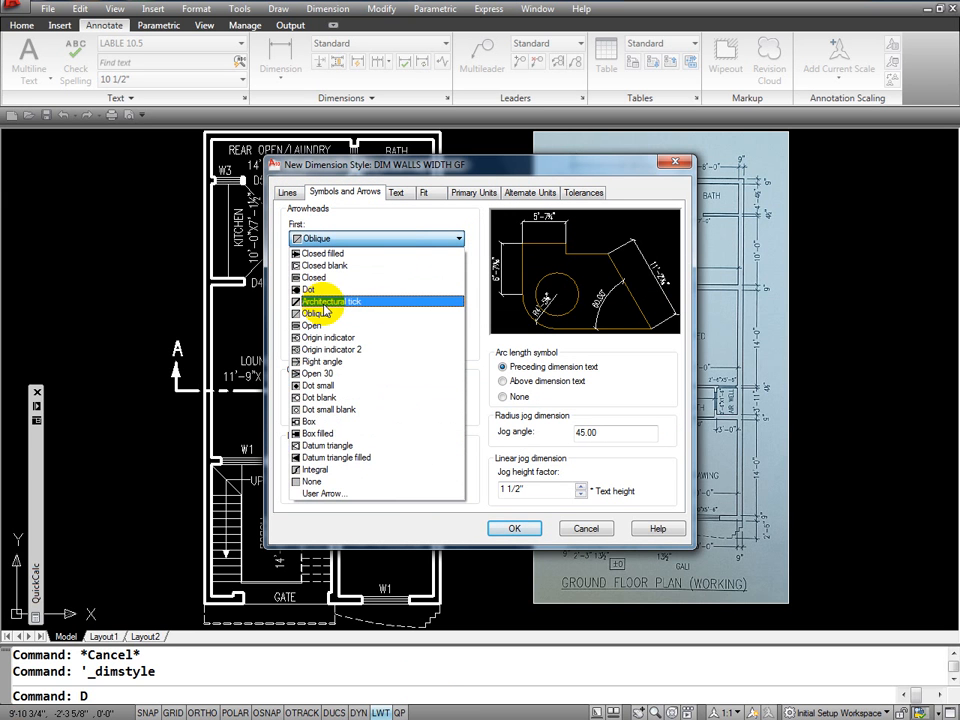
left_click(462, 239)
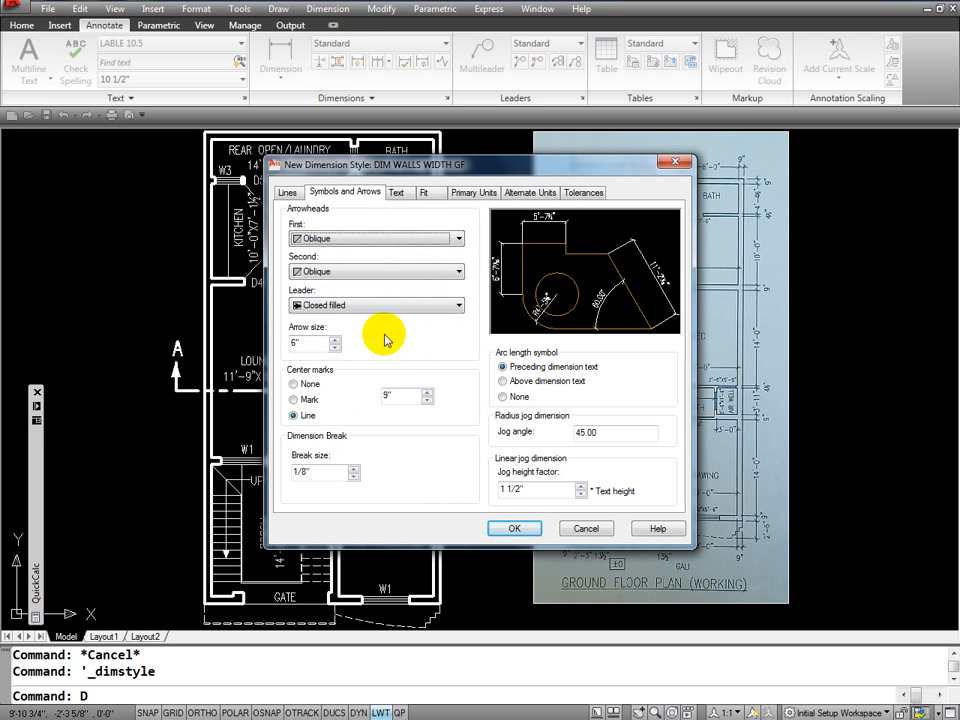
left_click(289, 194)
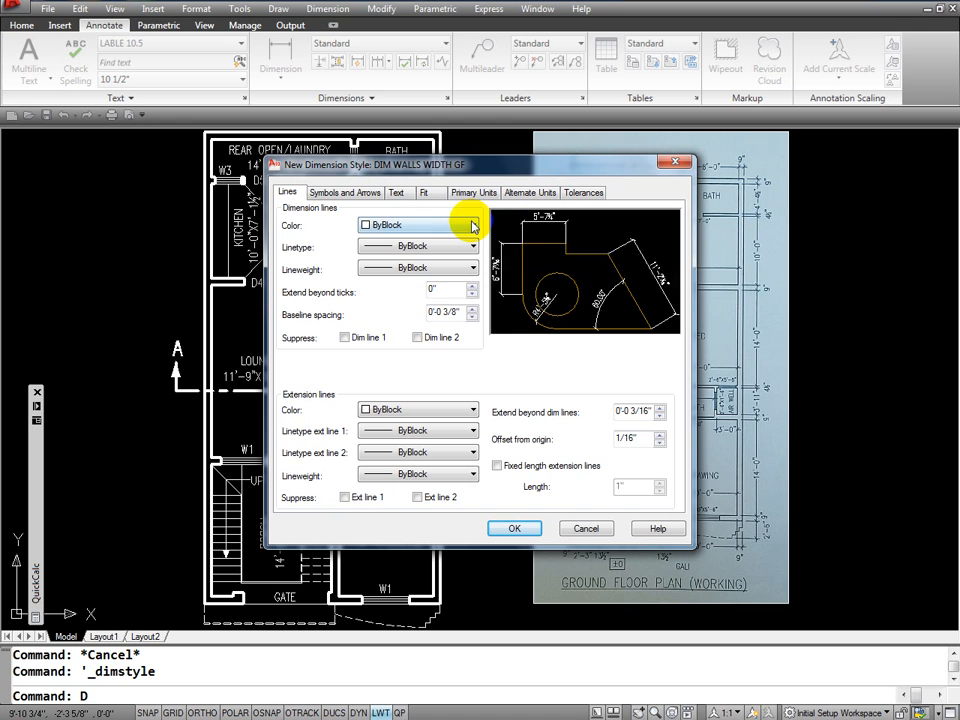
left_click_drag(441, 288, 394, 302)
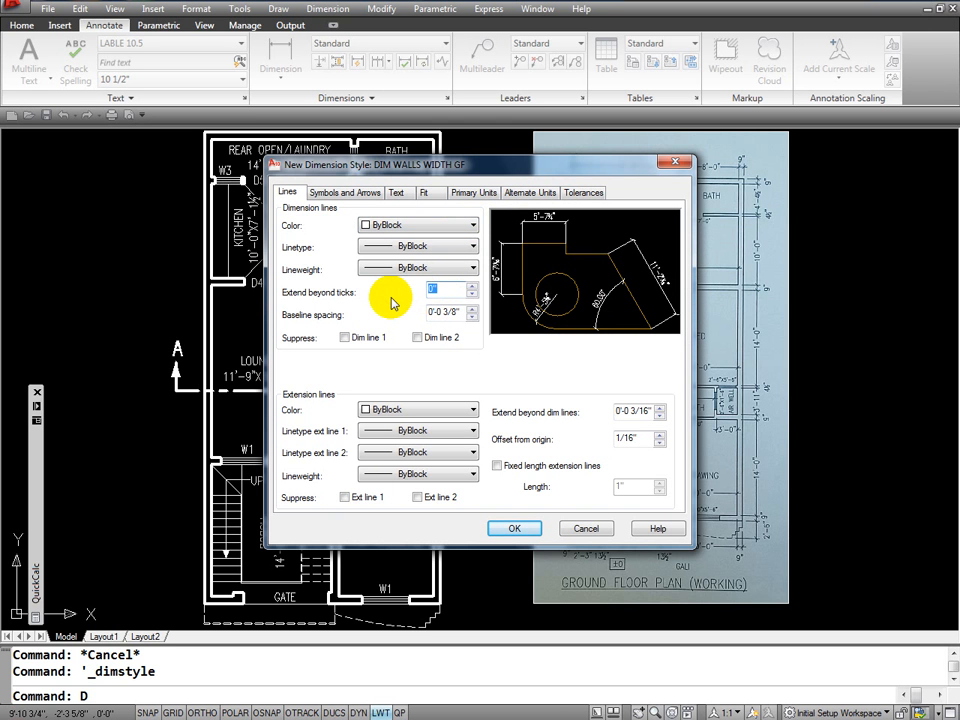
type("6")
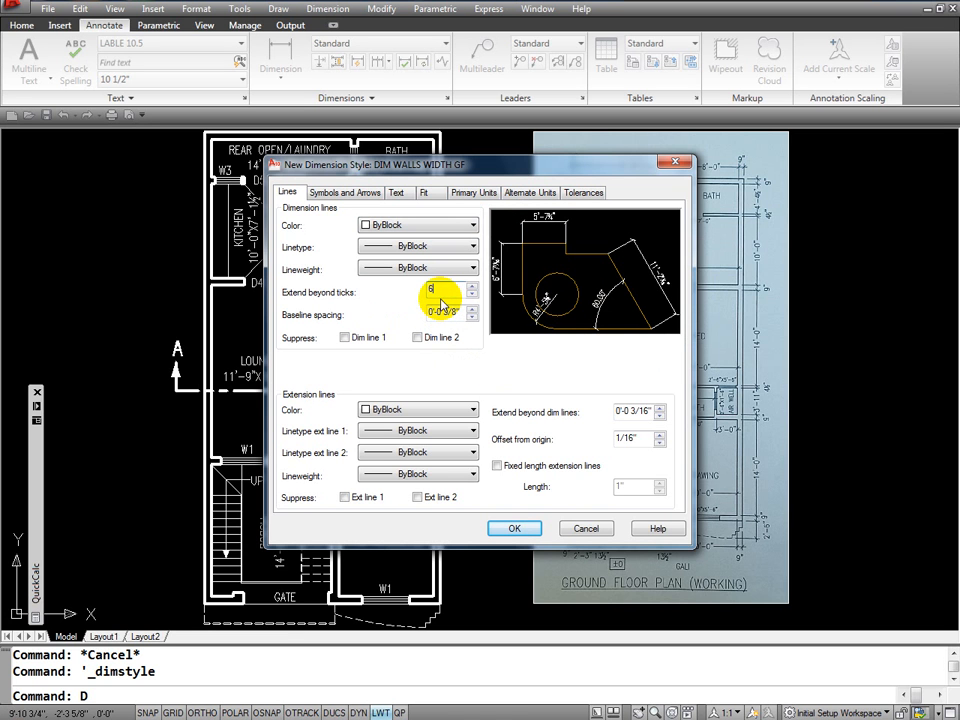
key("BackSpace")
type("3")
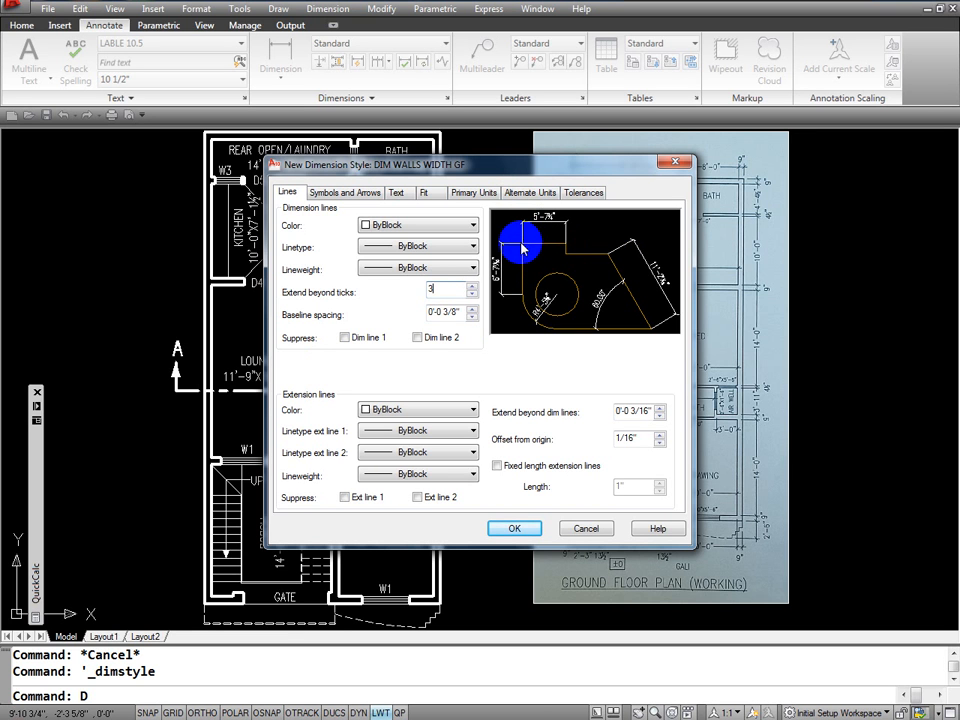
Set the baseline spacing of the dimension lines to 36 inches.
left_click(428, 313)
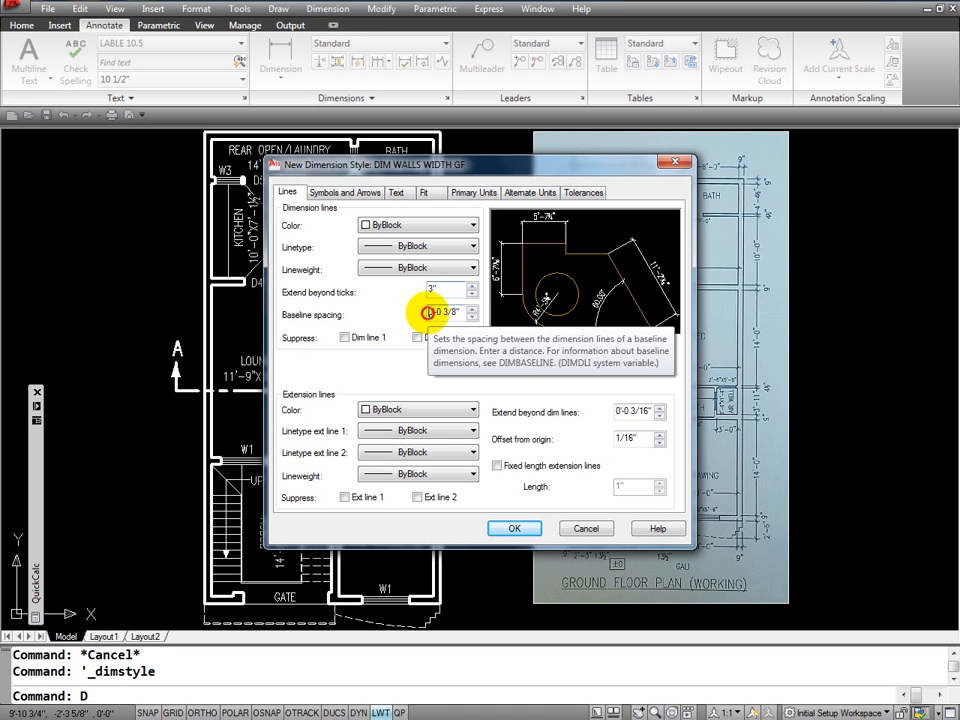
left_click_drag(428, 313, 452, 312)
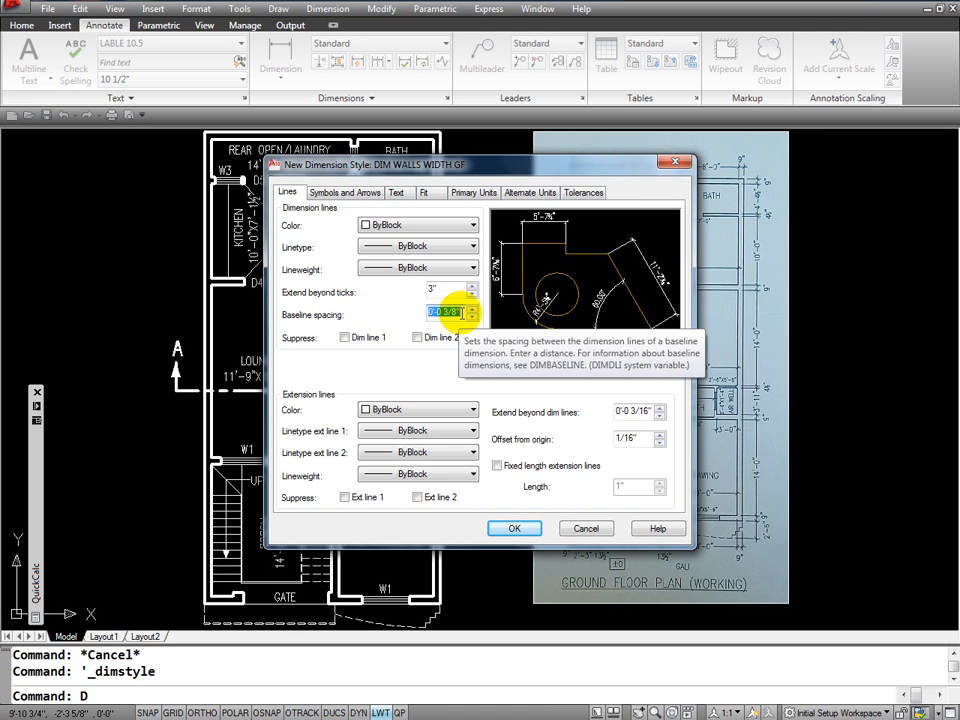
type("6")
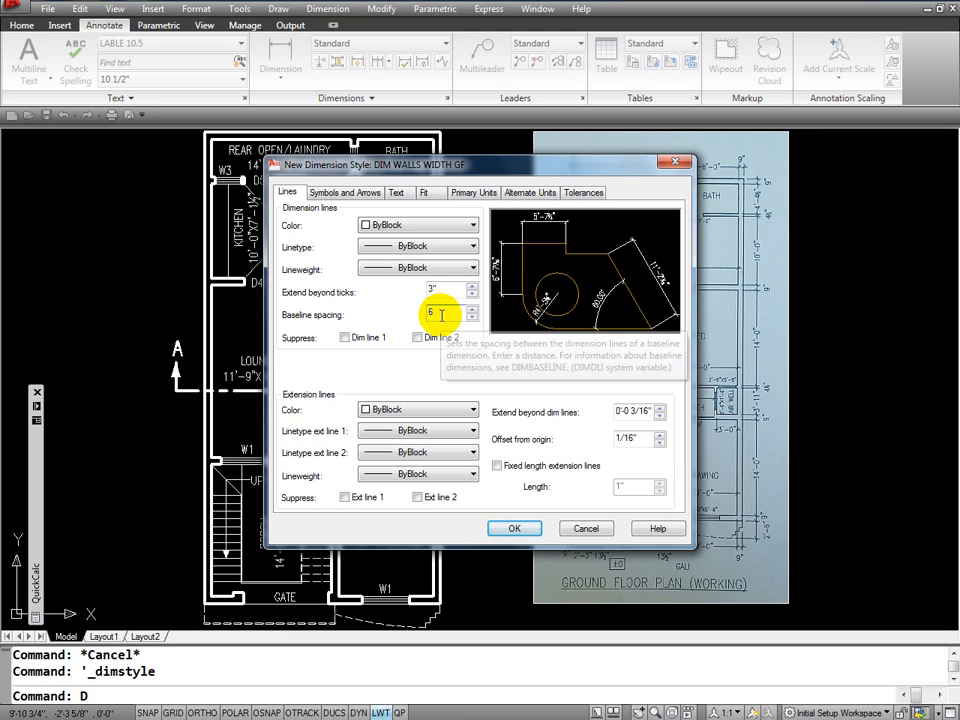
double_click(441, 313)
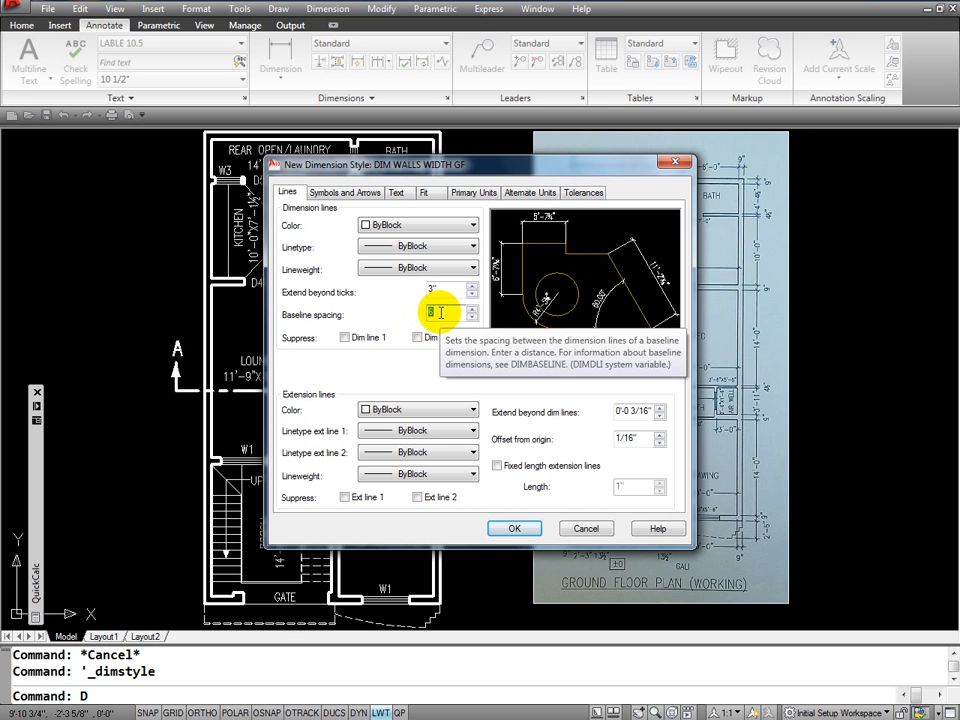
type("3")
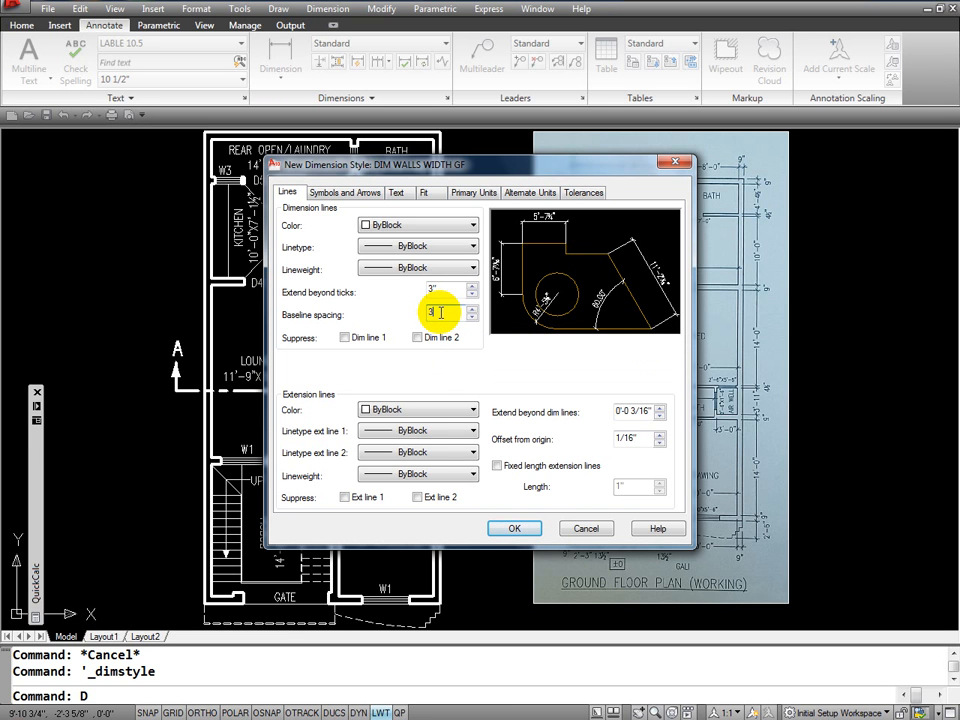
left_click(512, 340)
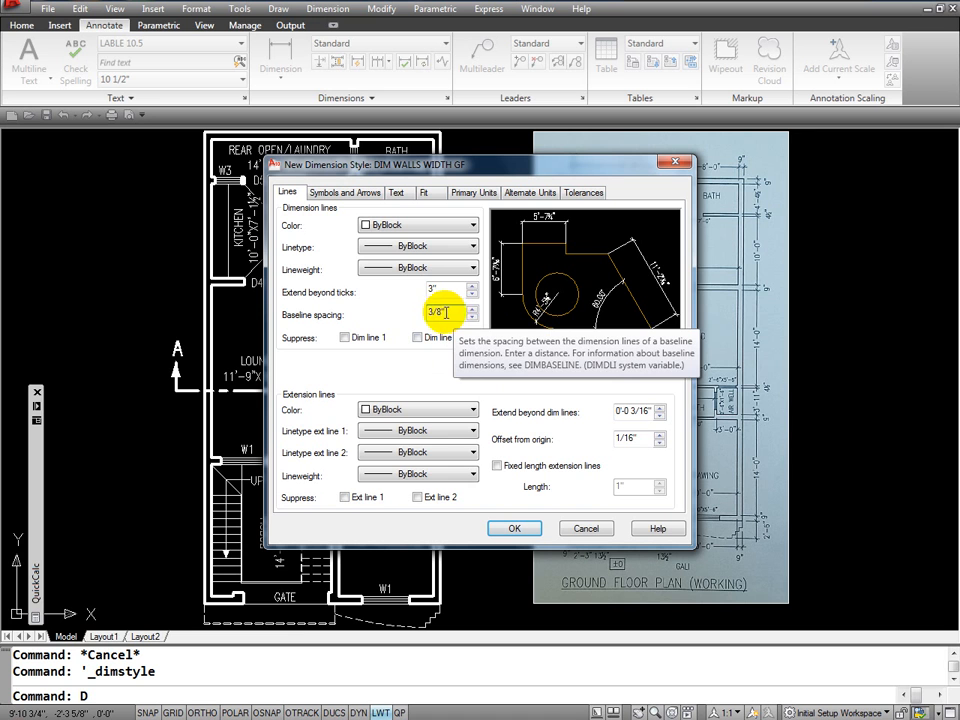
left_click_drag(446, 313, 418, 314)
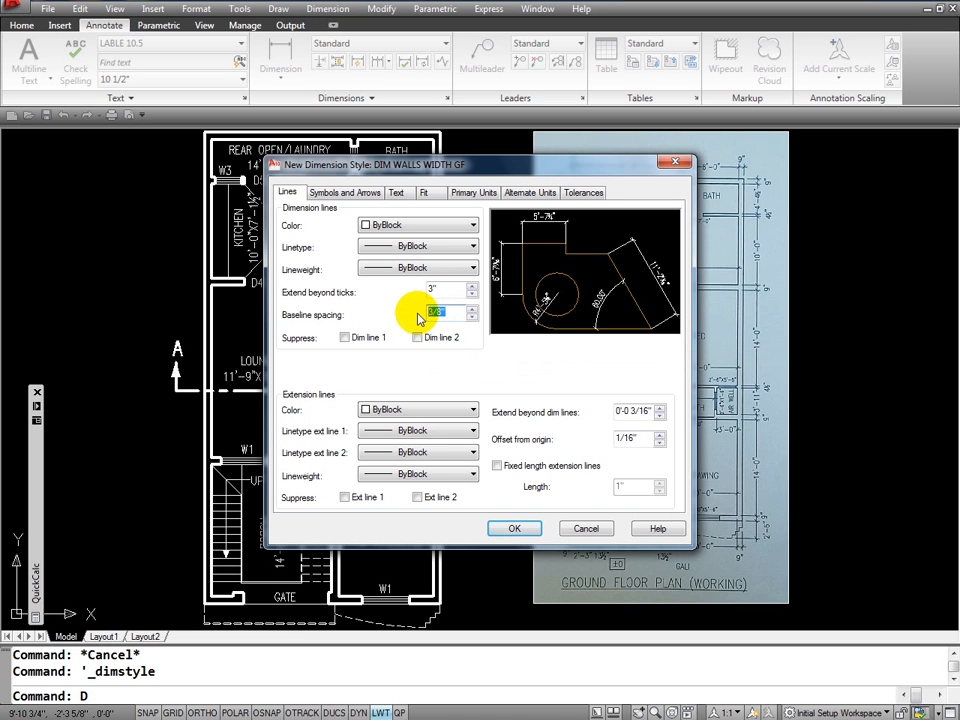
type("36")
double_click(448, 312)
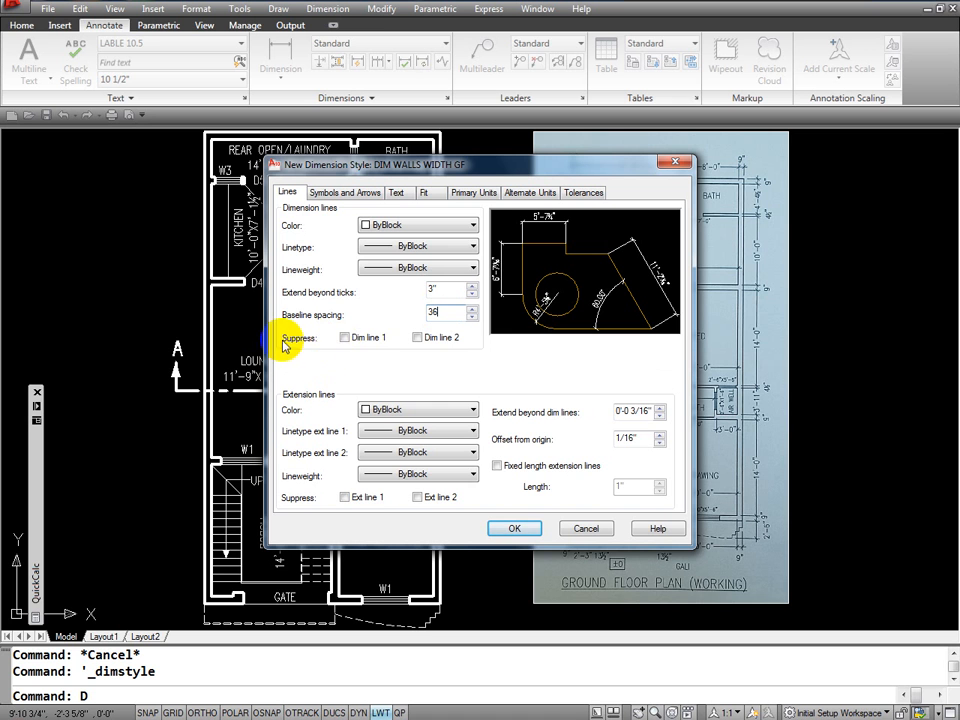
Try suppressing Dim line 1 and Dim line 2, separately and together, and restore both dimension lines.
left_click(344, 338)
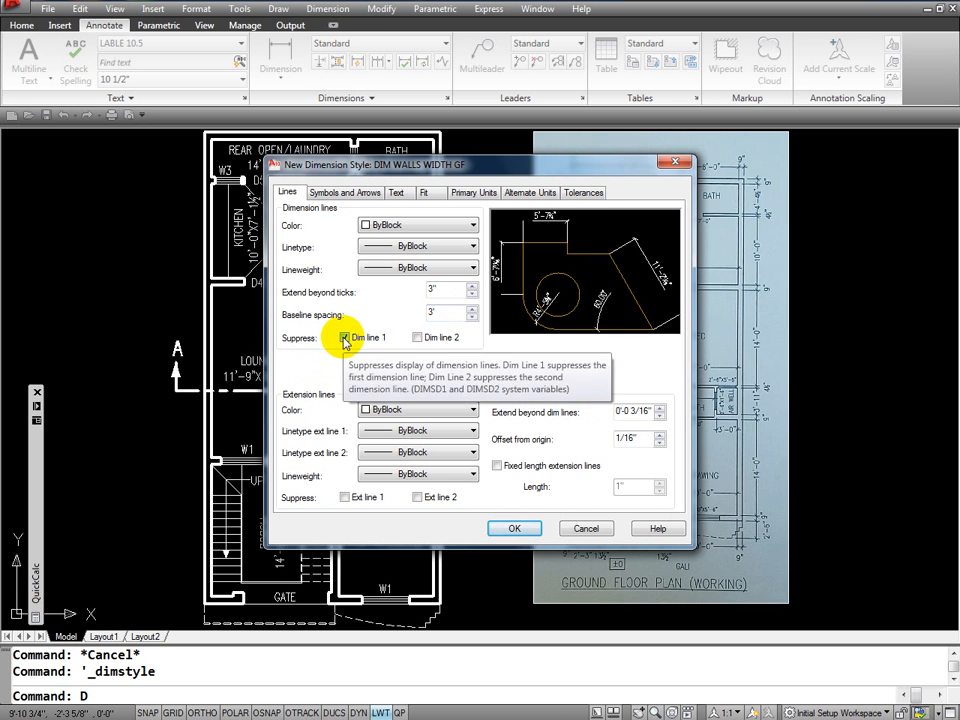
left_click(344, 338)
left_click(418, 338)
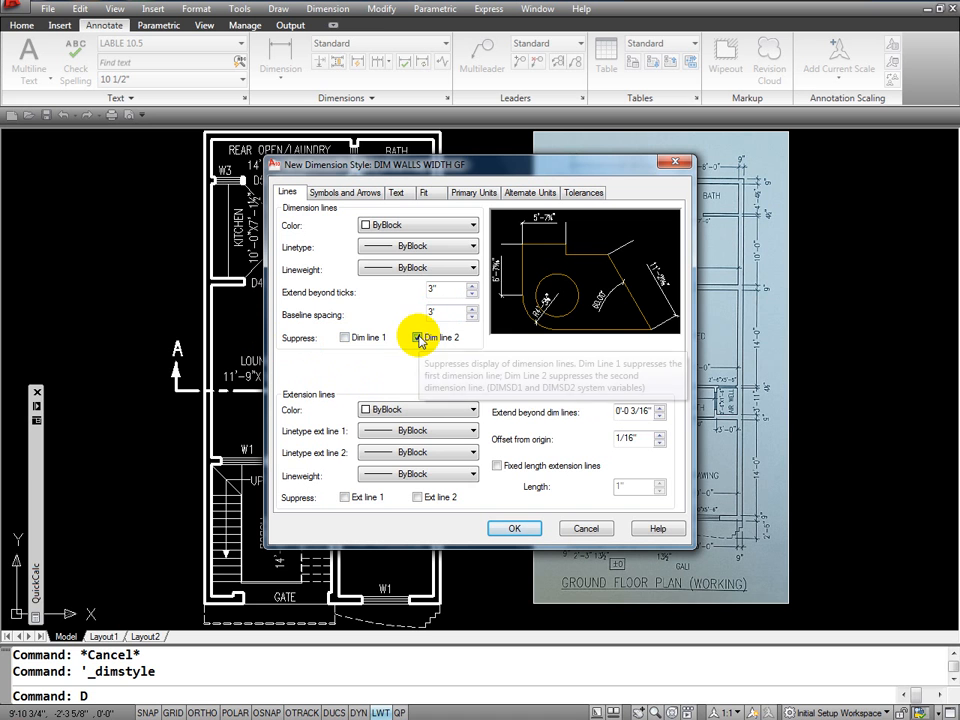
left_click(344, 338)
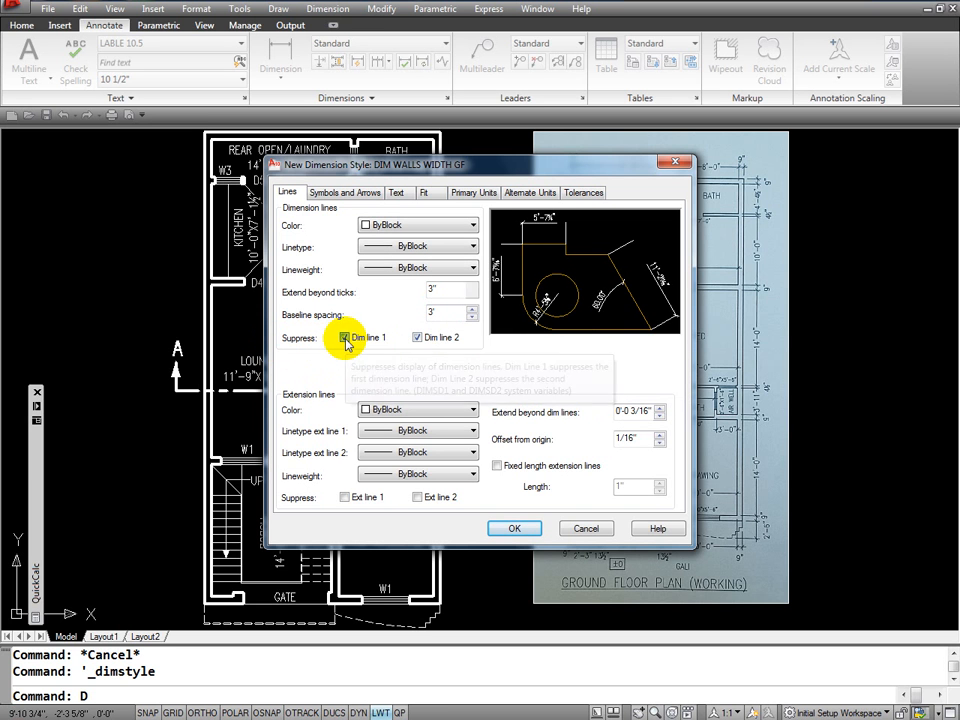
left_click(345, 338)
left_click(418, 338)
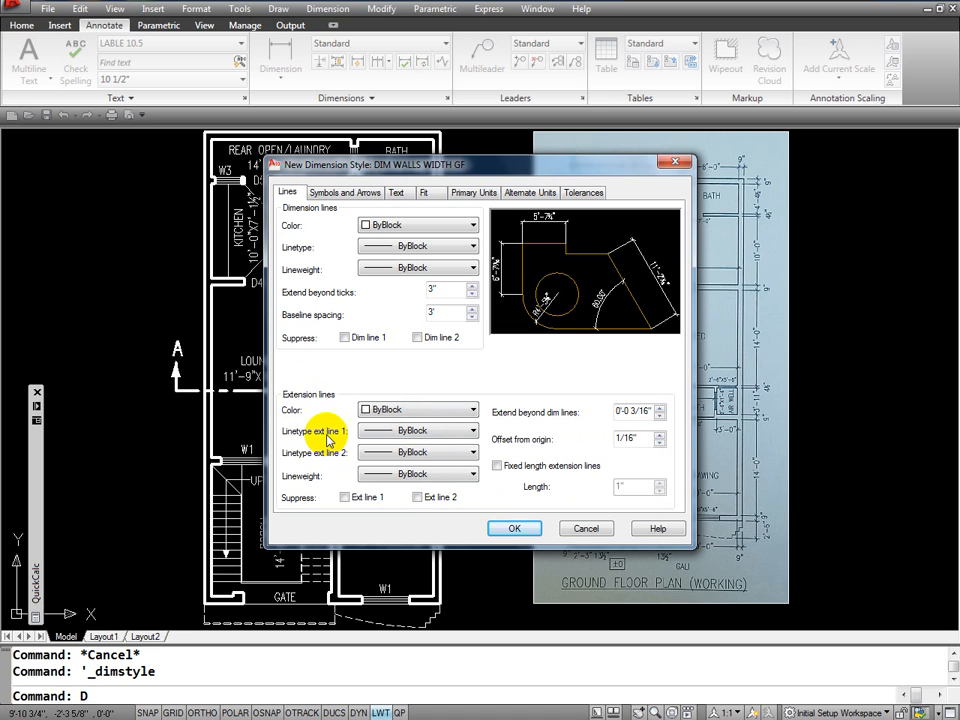
Set the extension lines to extend 3" beyond the dimension lines and offset 3" from the origin.
left_click(473, 431)
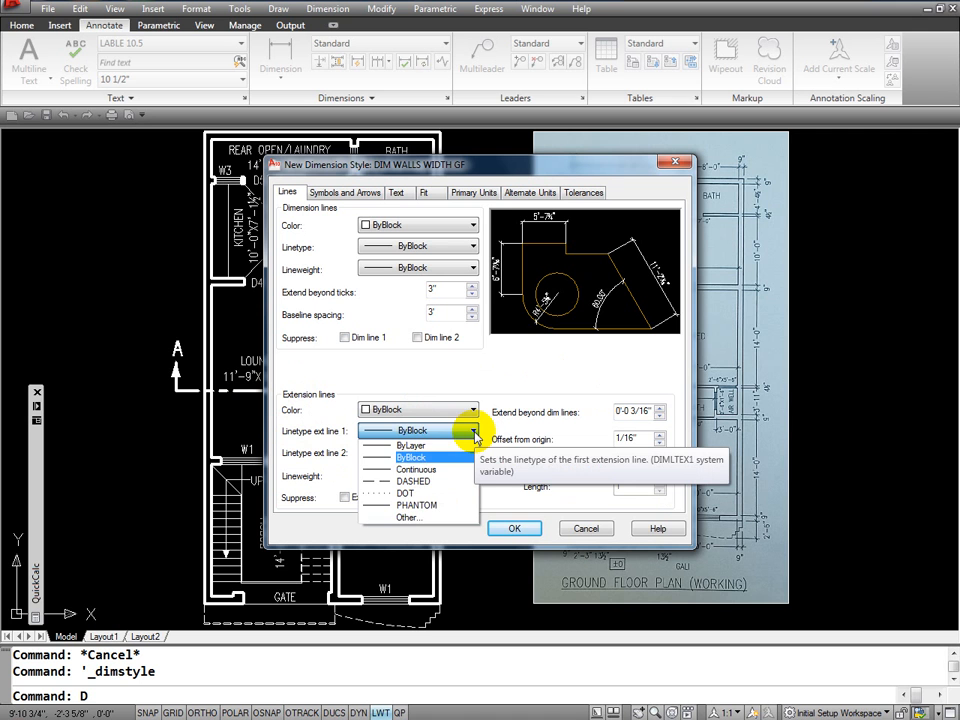
left_click(474, 434)
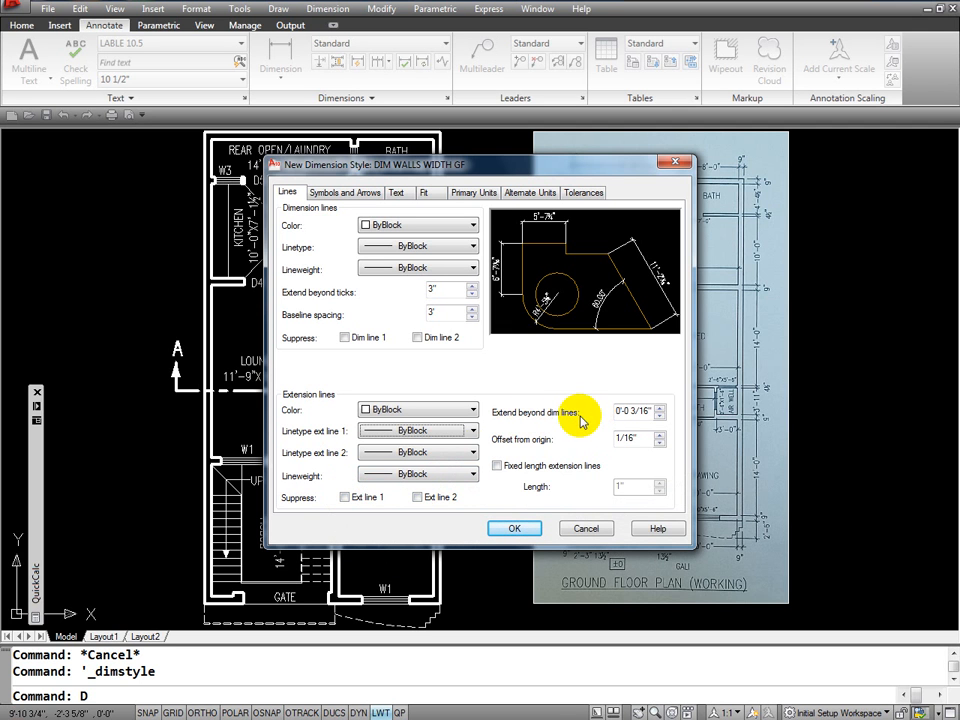
left_click(558, 276)
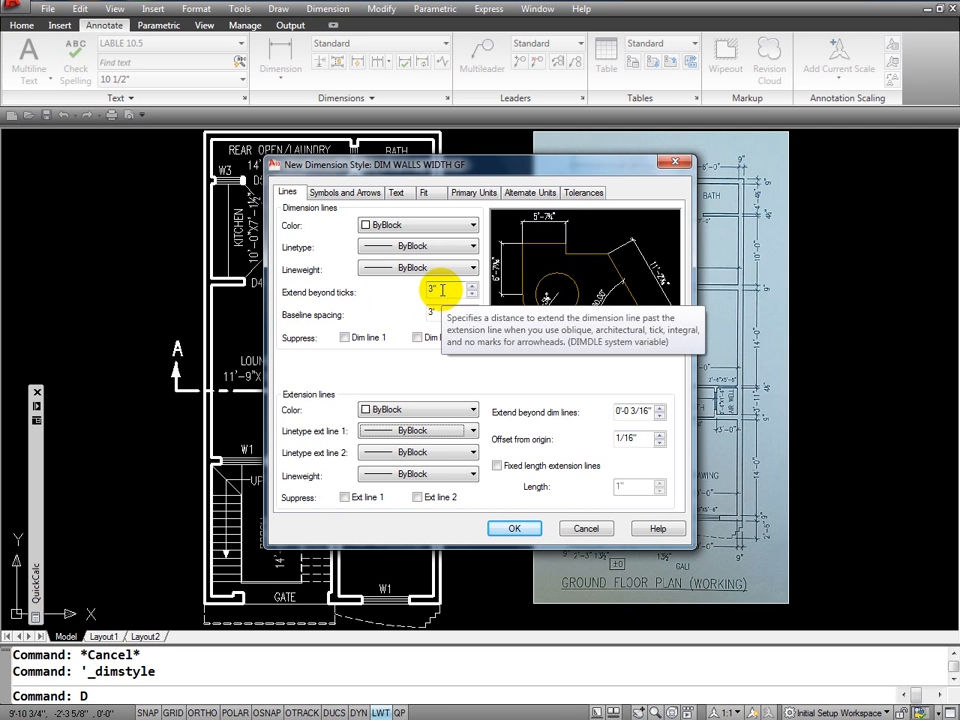
left_click(650, 411)
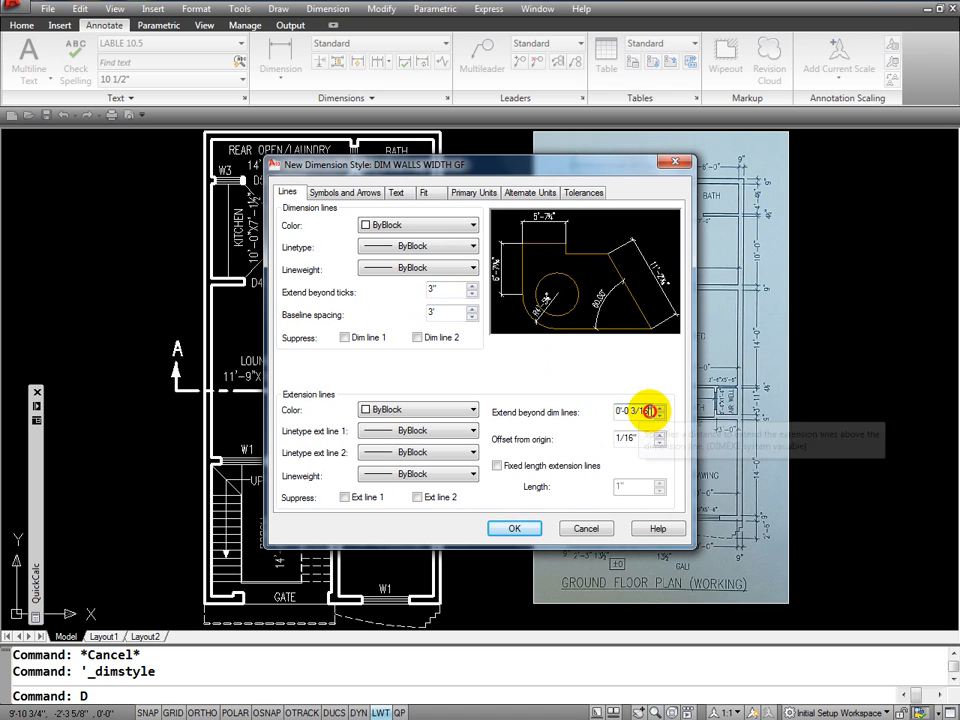
left_click_drag(650, 411, 566, 402)
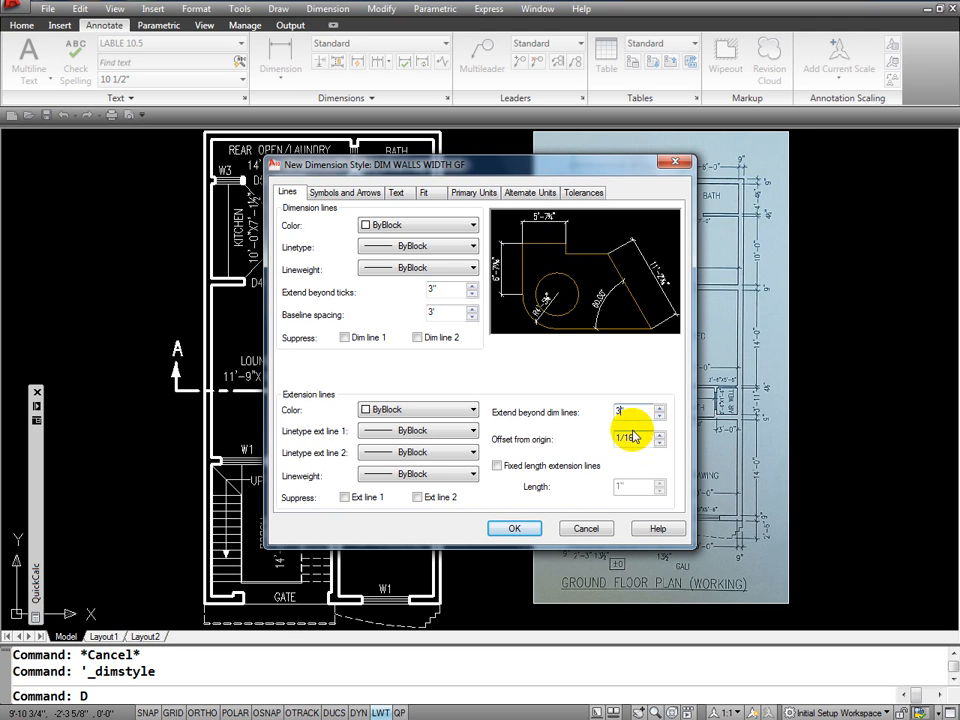
left_click_drag(639, 438, 607, 445)
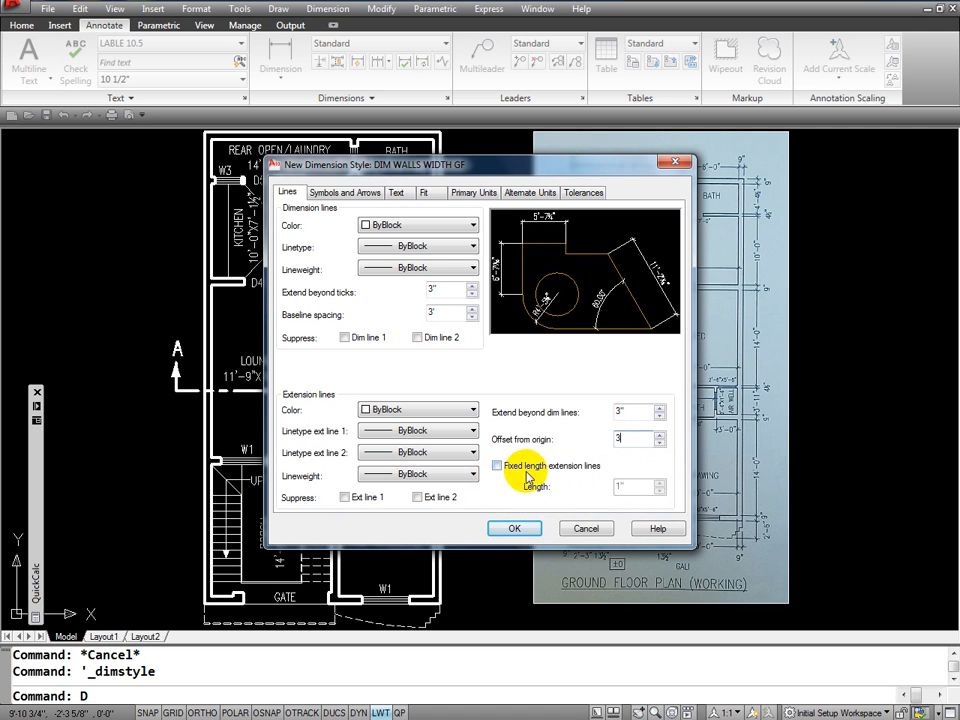
Try fixed length extension lines on and off to compare their effect in the preview, leaving the option off.
left_click(500, 465)
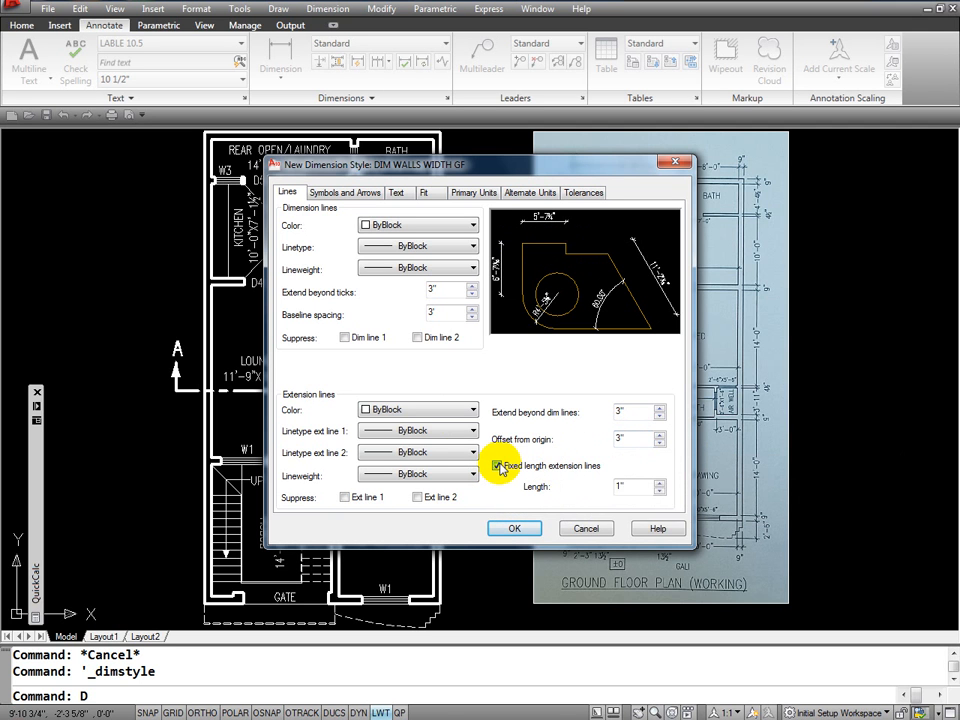
left_click(499, 465)
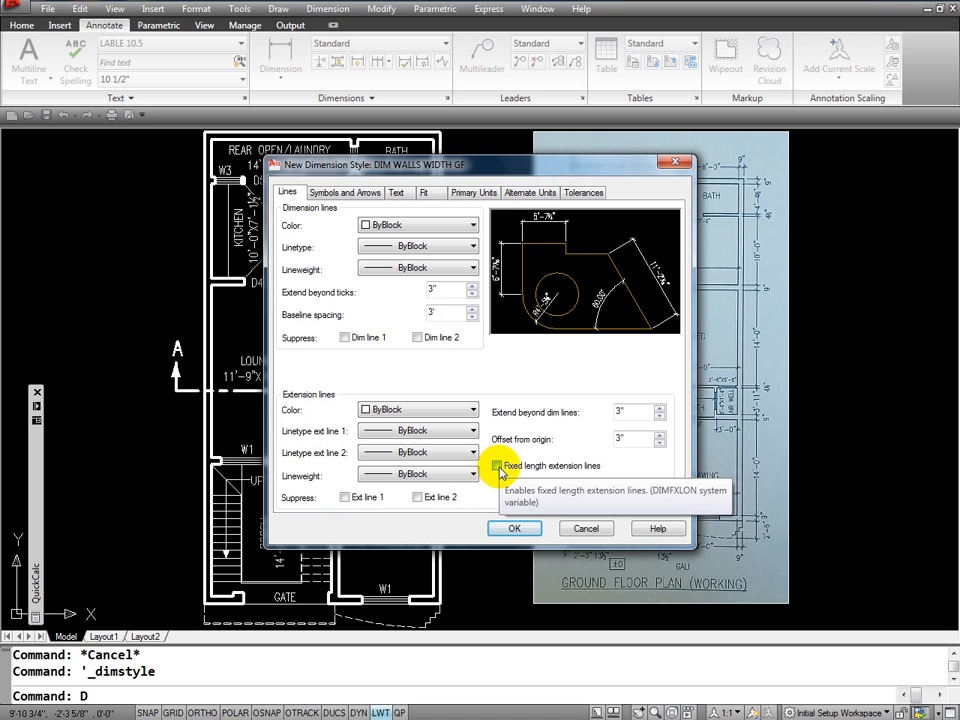
left_click(497, 466)
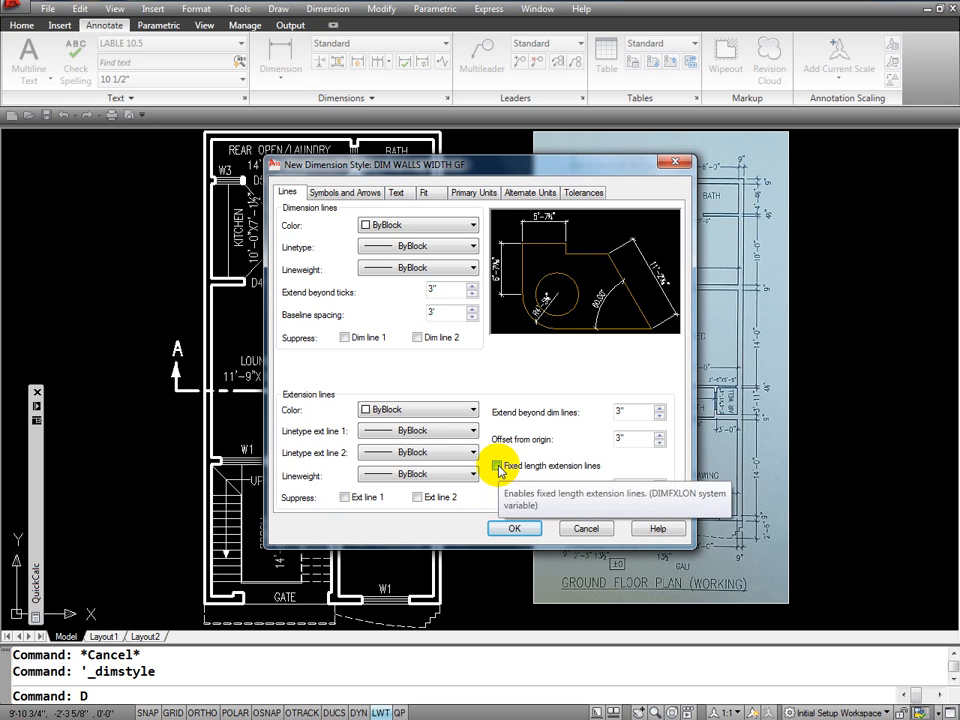
left_click(497, 466)
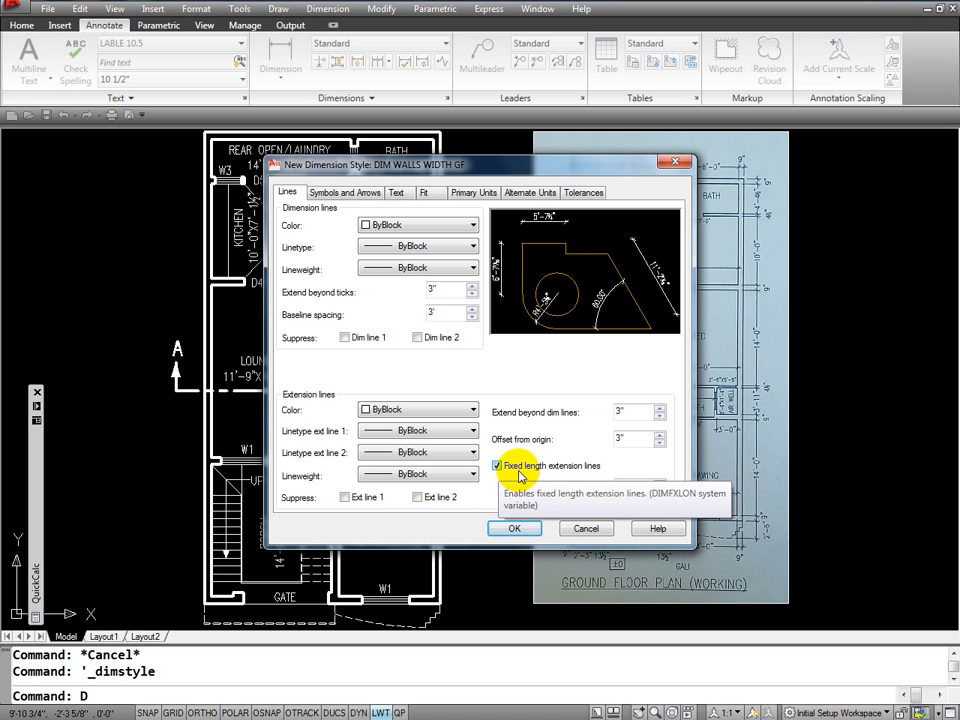
left_click(497, 466)
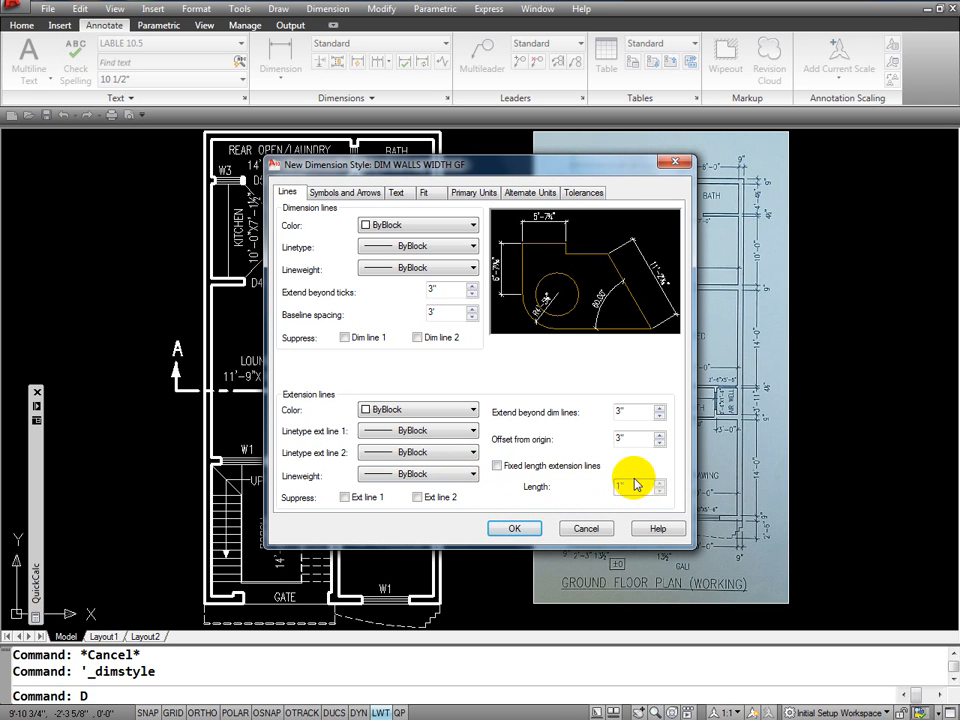
Try a 6" length for fixed length extension lines, restore the length to 1" and turn the option off.
left_click(497, 466)
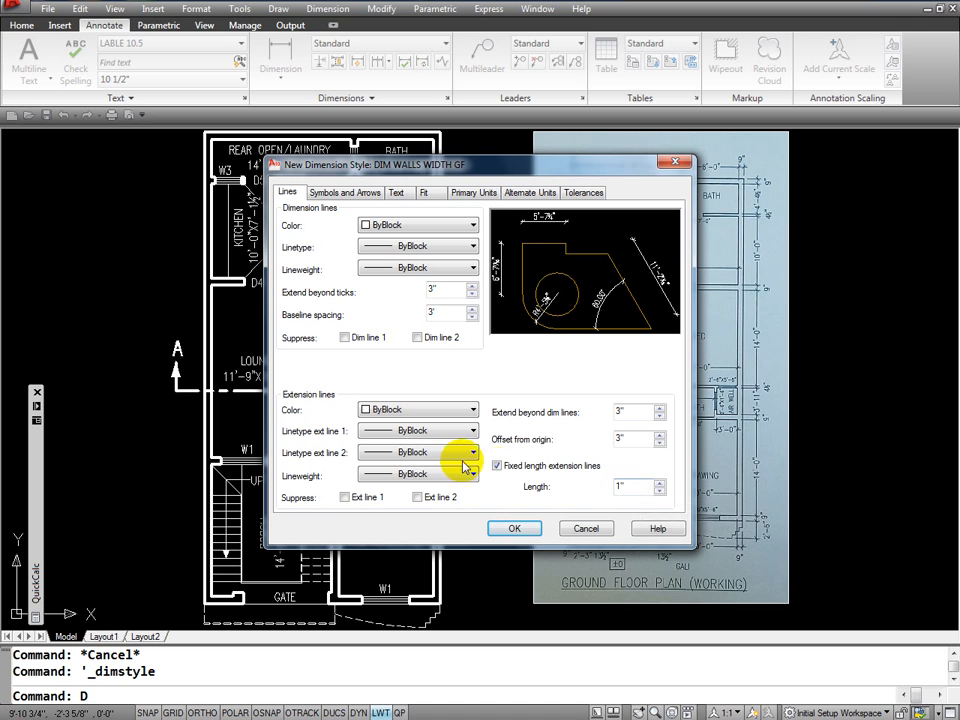
double_click(629, 487)
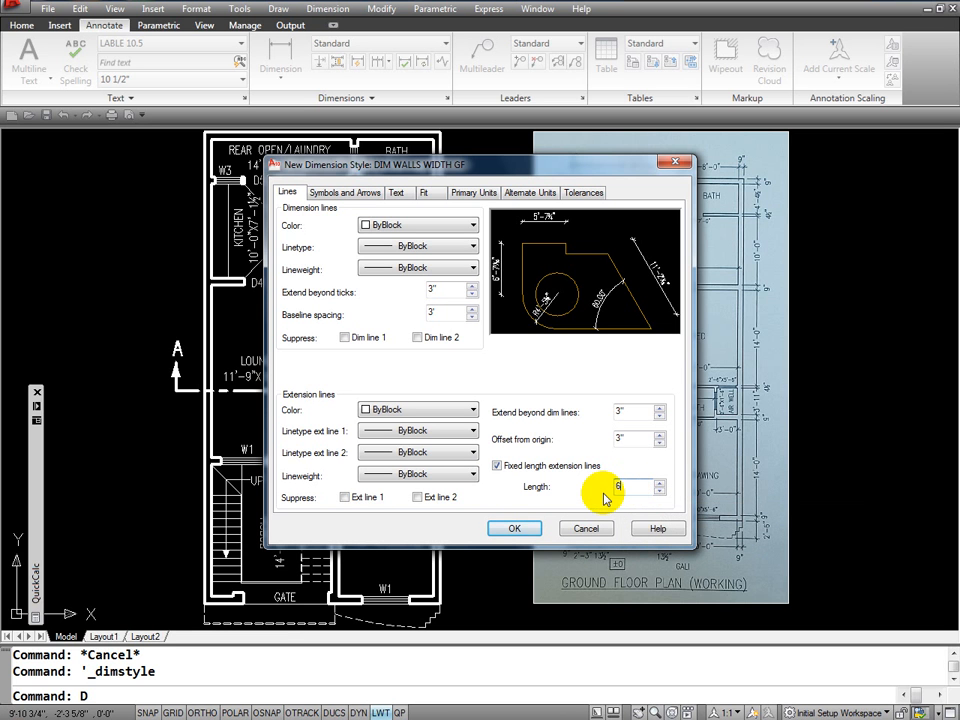
type("6")
double_click(625, 413)
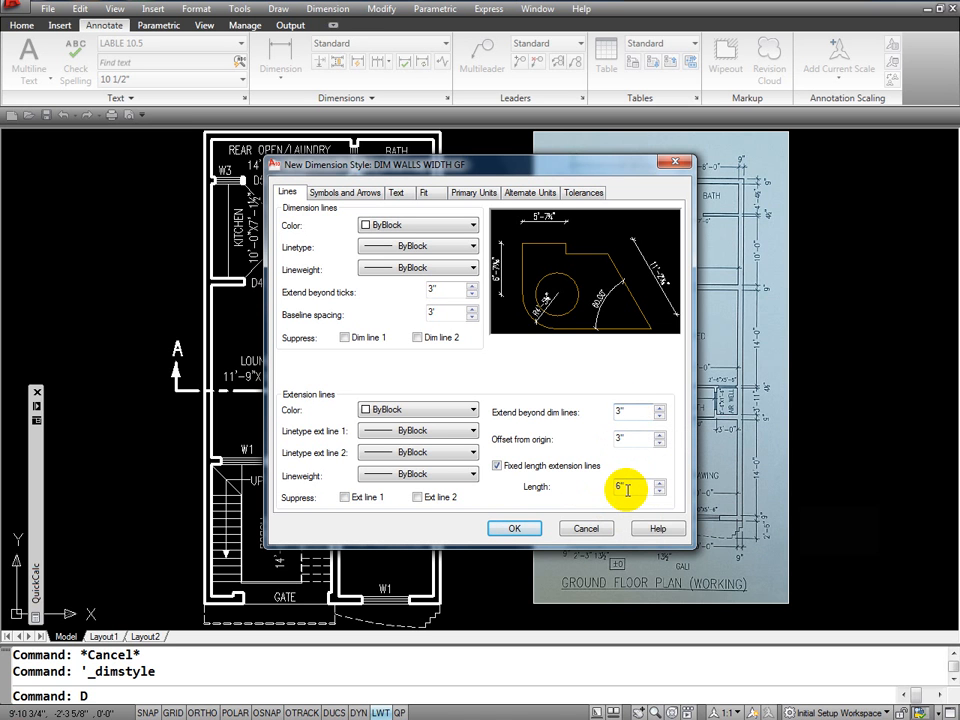
left_click(496, 466)
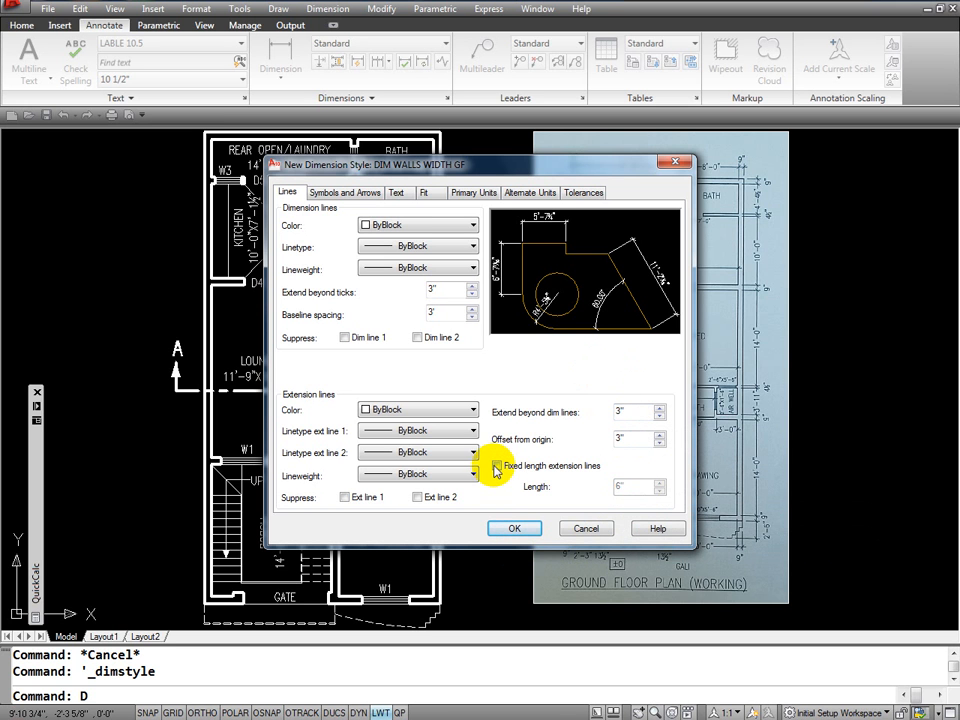
left_click(496, 466)
double_click(620, 487)
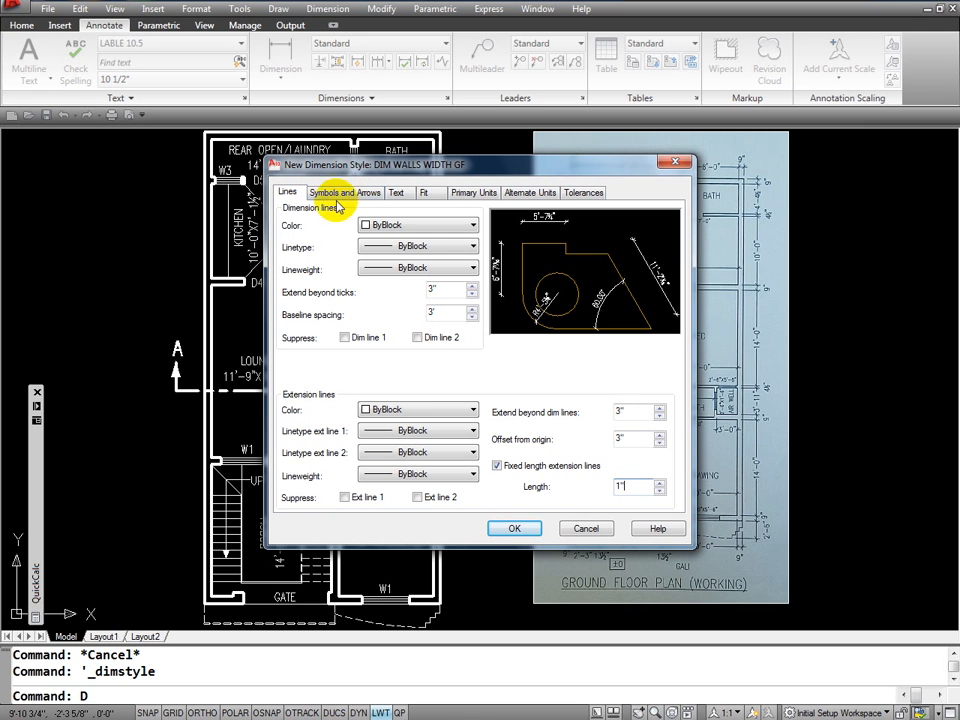
left_click(497, 466)
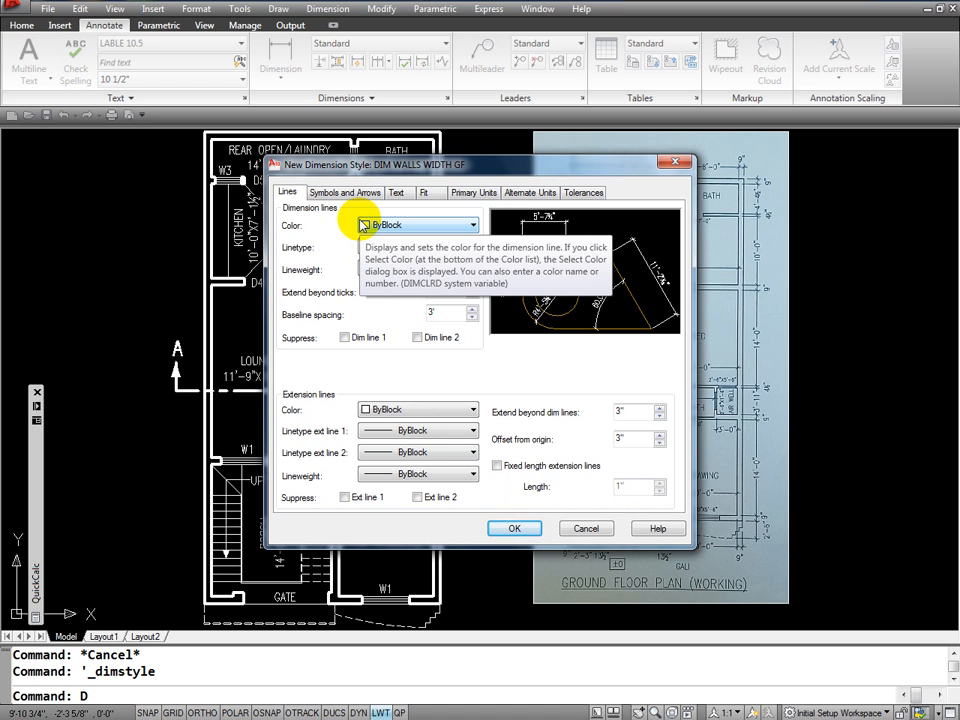
Turn on the display of alternate units in Decimal format and review their multiplier and the preview.
left_click(527, 193)
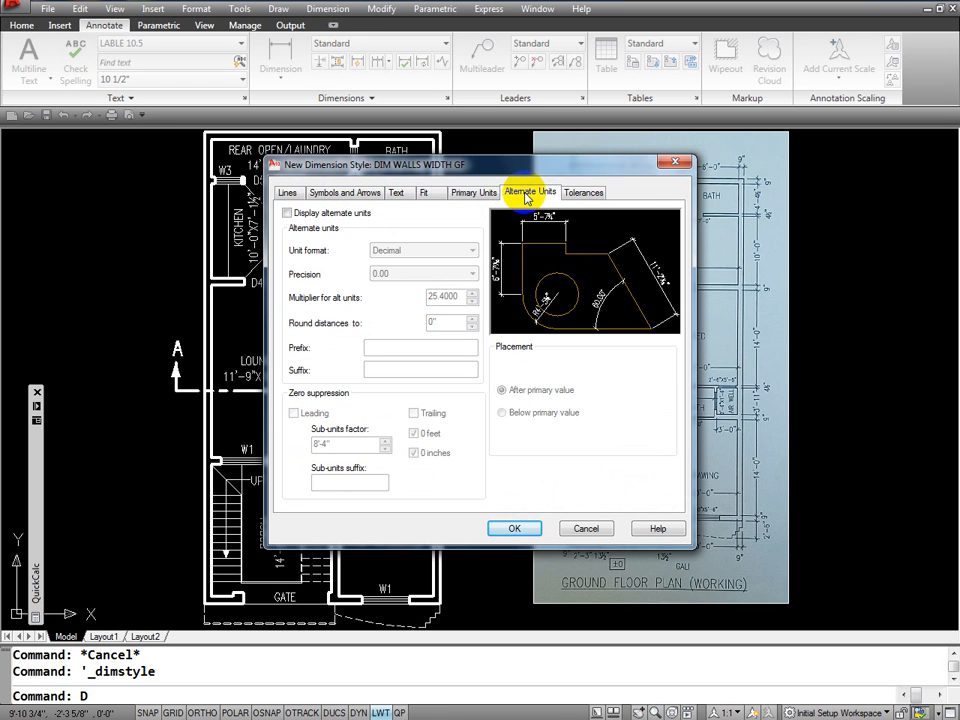
left_click(287, 213)
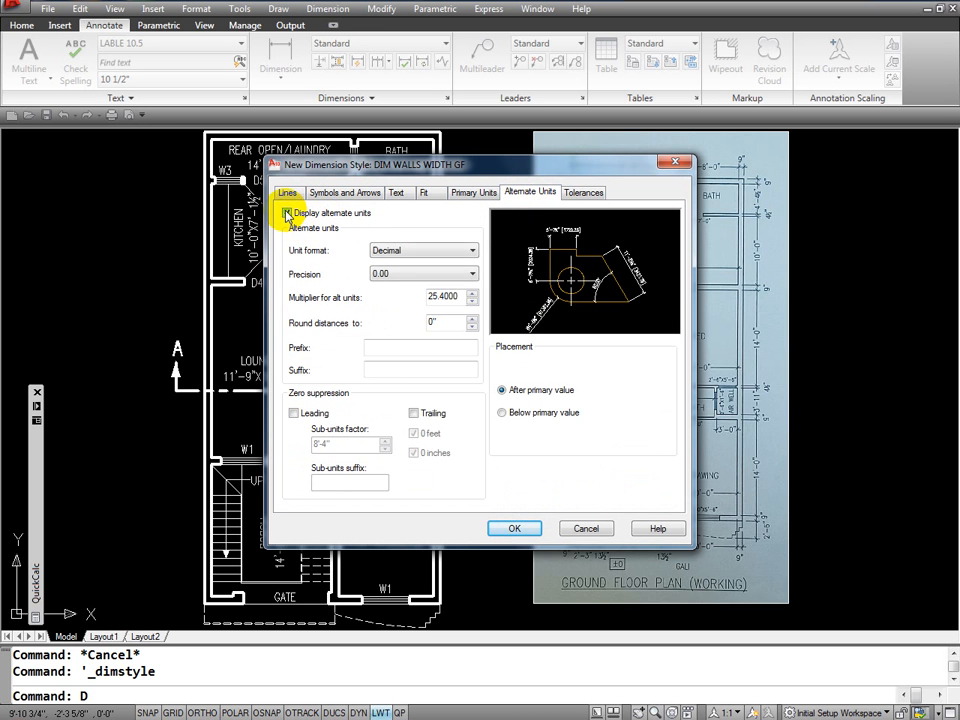
left_click(474, 252)
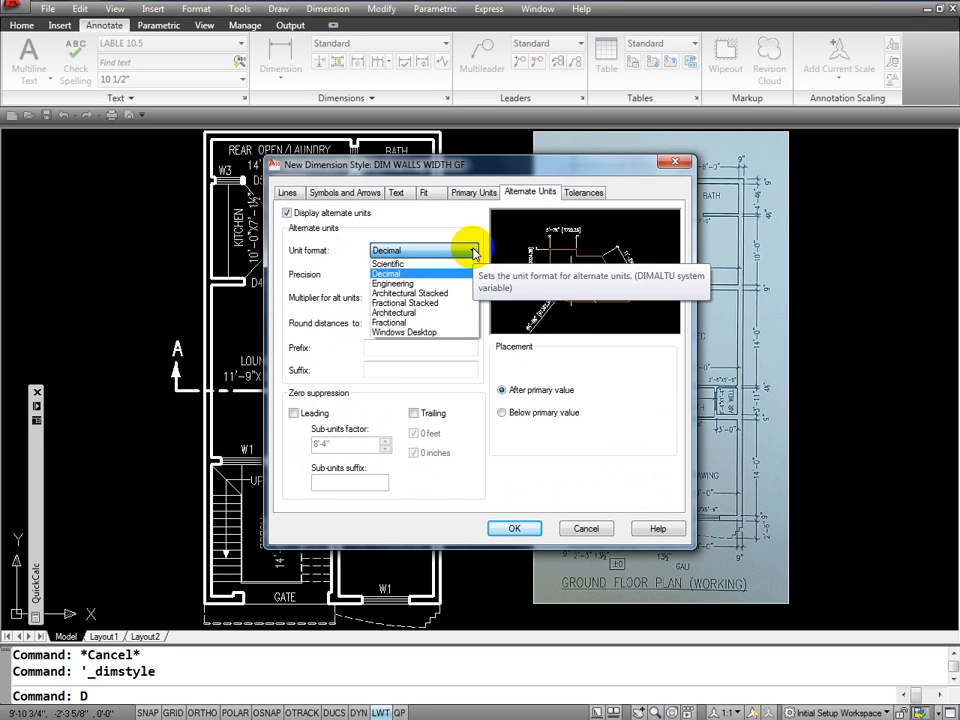
left_click(404, 275)
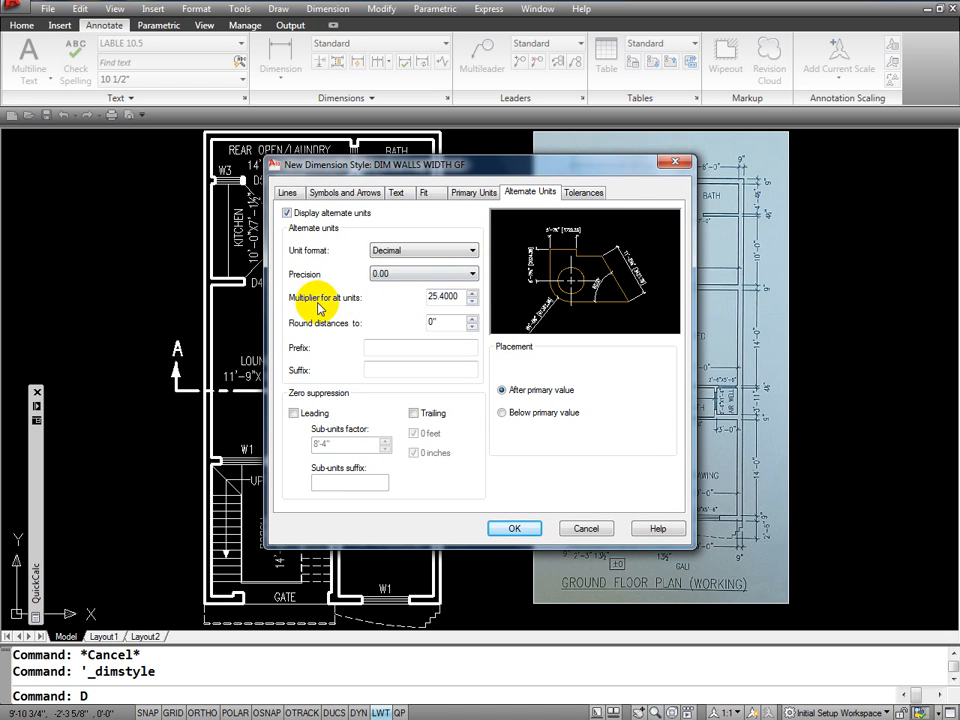
left_click(455, 298)
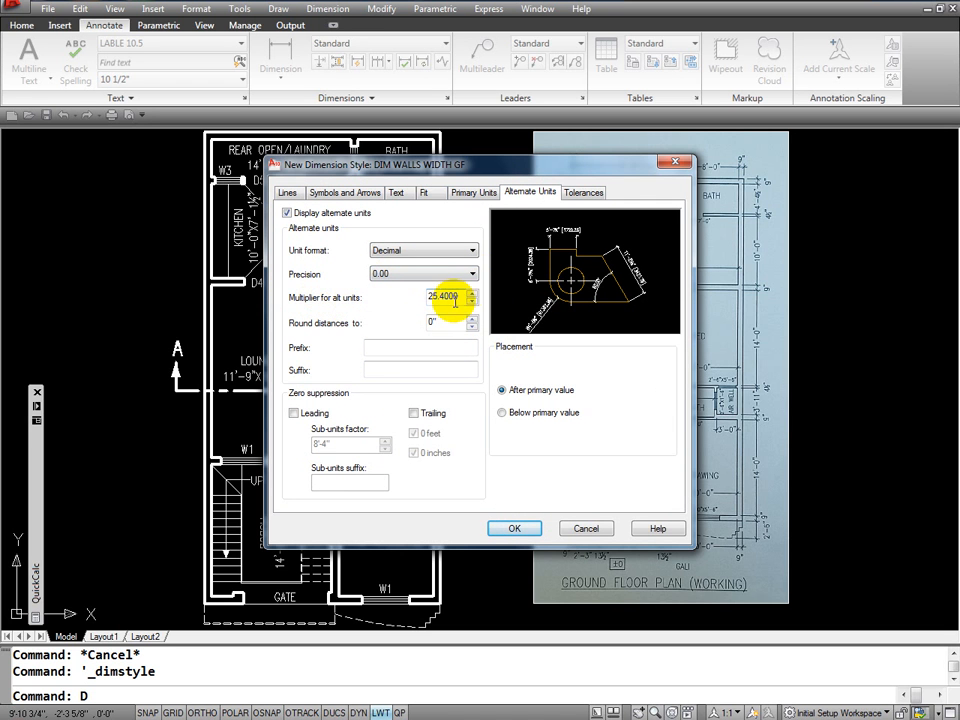
left_click(535, 243)
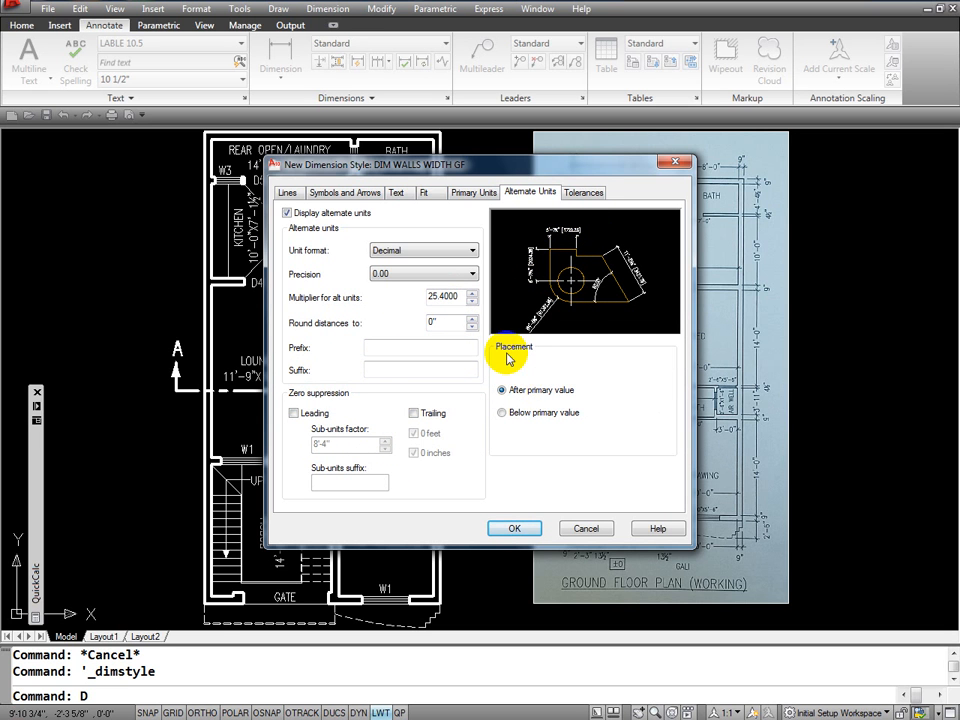
Try placing alternate units below the primary value, restore placement after the primary value, and turn off the alternate units display.
left_click(502, 415)
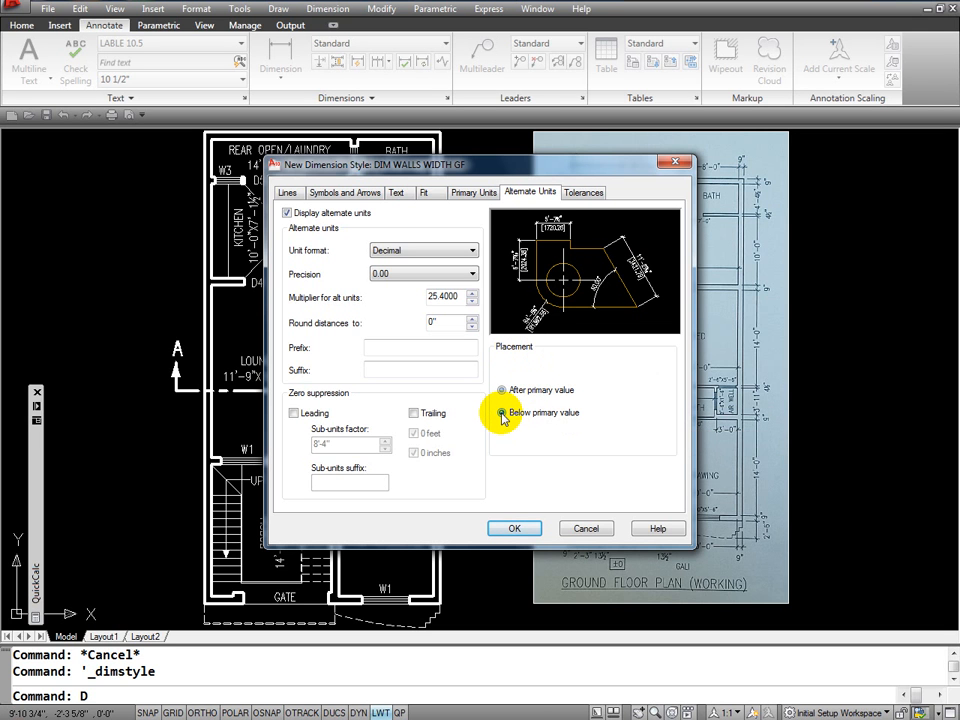
left_click(502, 391)
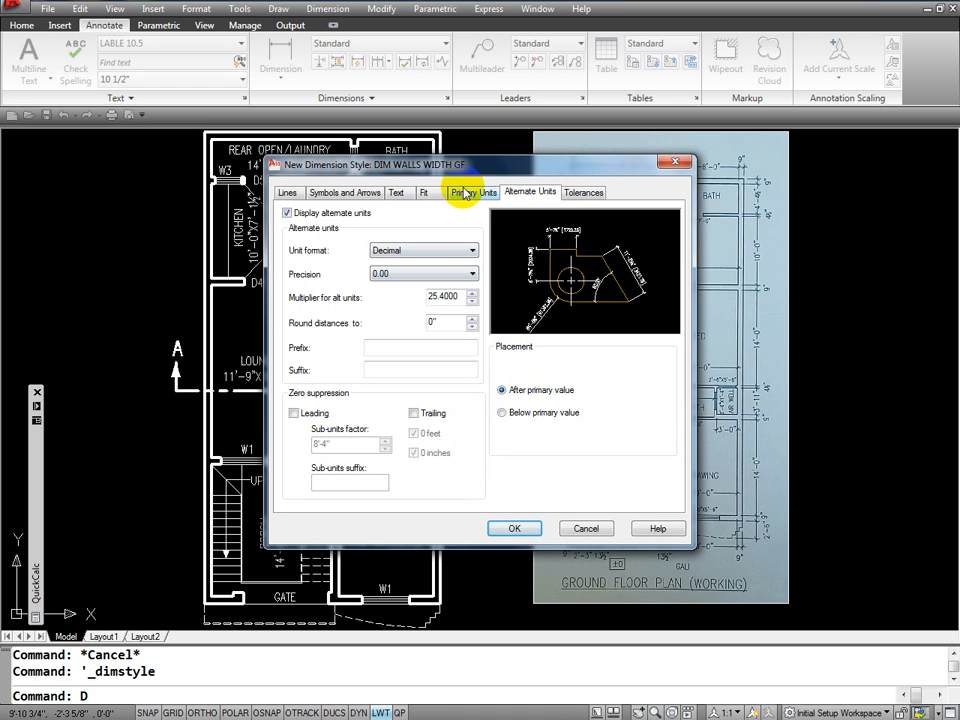
left_click(287, 213)
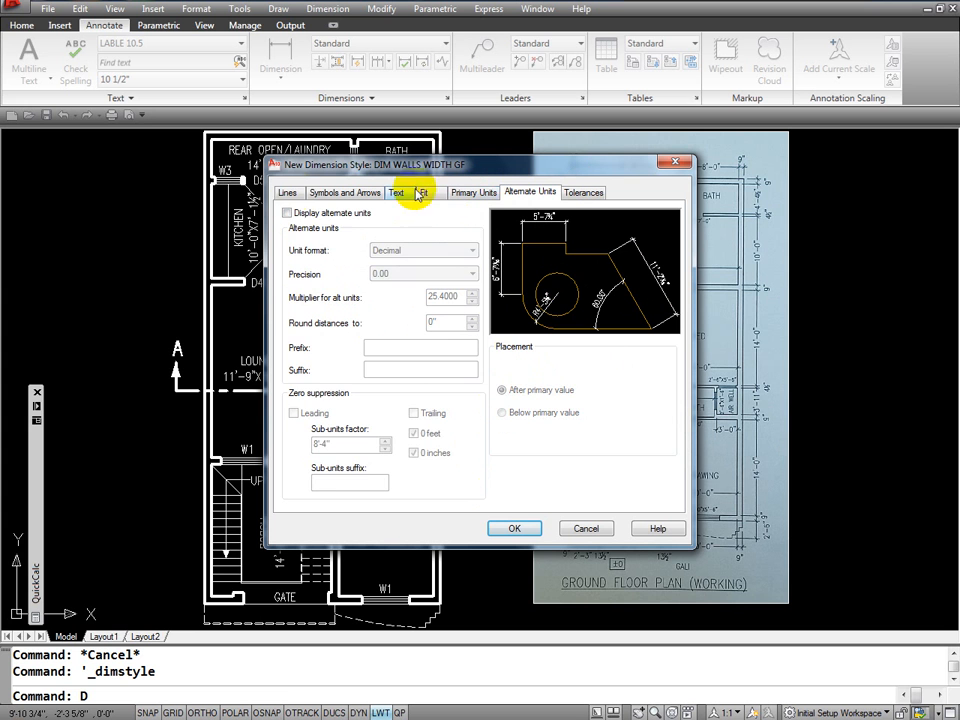
Review the style's lines, symbols and arrows, text, fit and primary units settings, and accept the new dimension style.
left_click(286, 192)
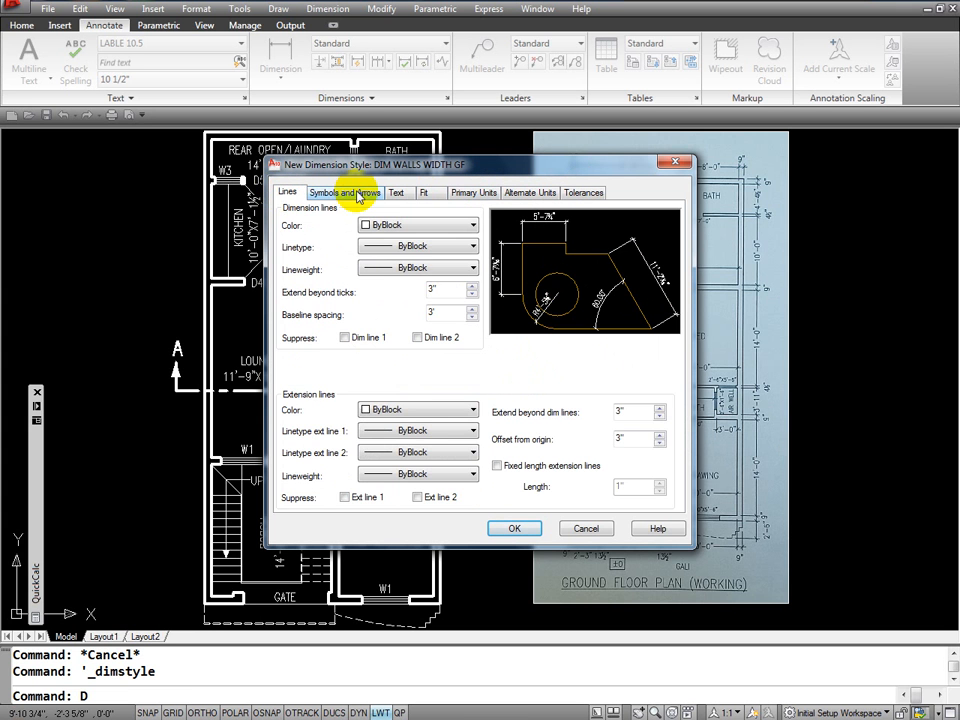
left_click(372, 196)
left_click(400, 196)
left_click(424, 192)
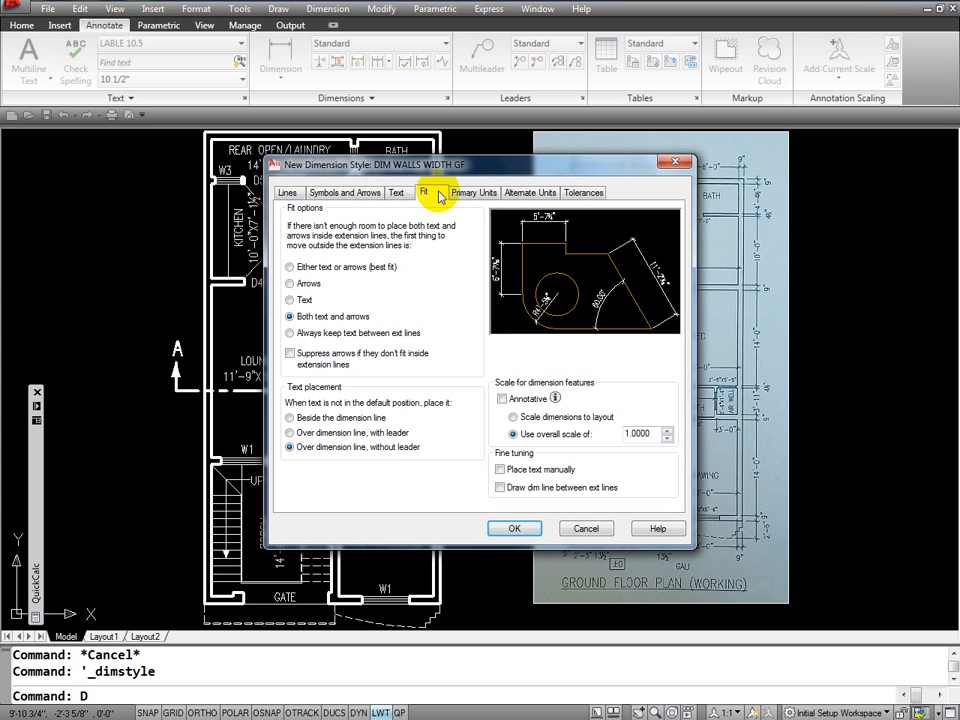
left_click(484, 192)
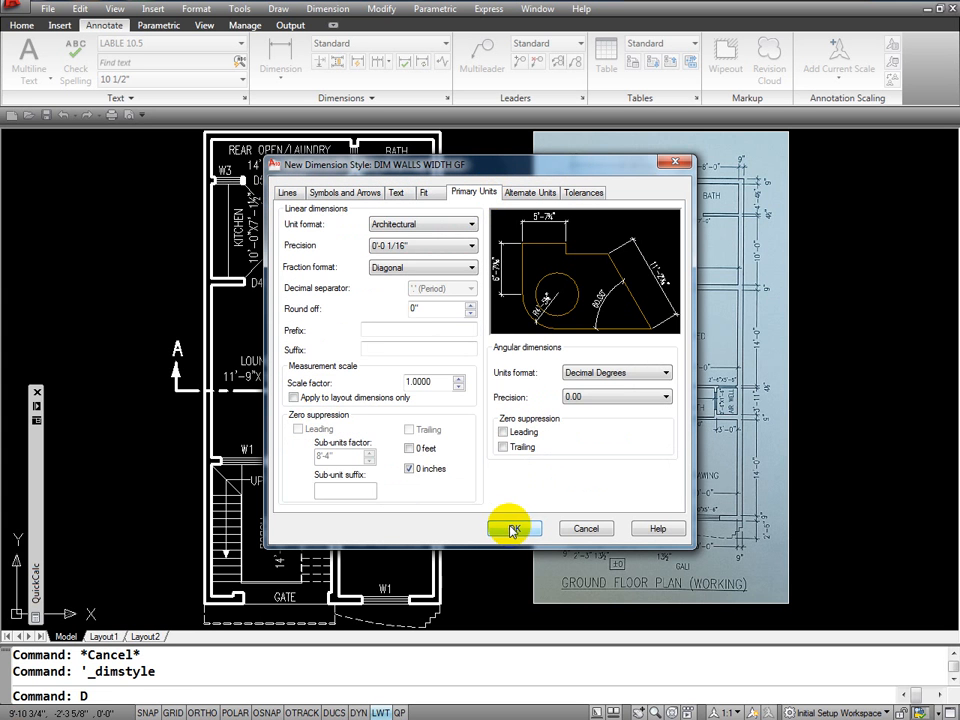
left_click(289, 193)
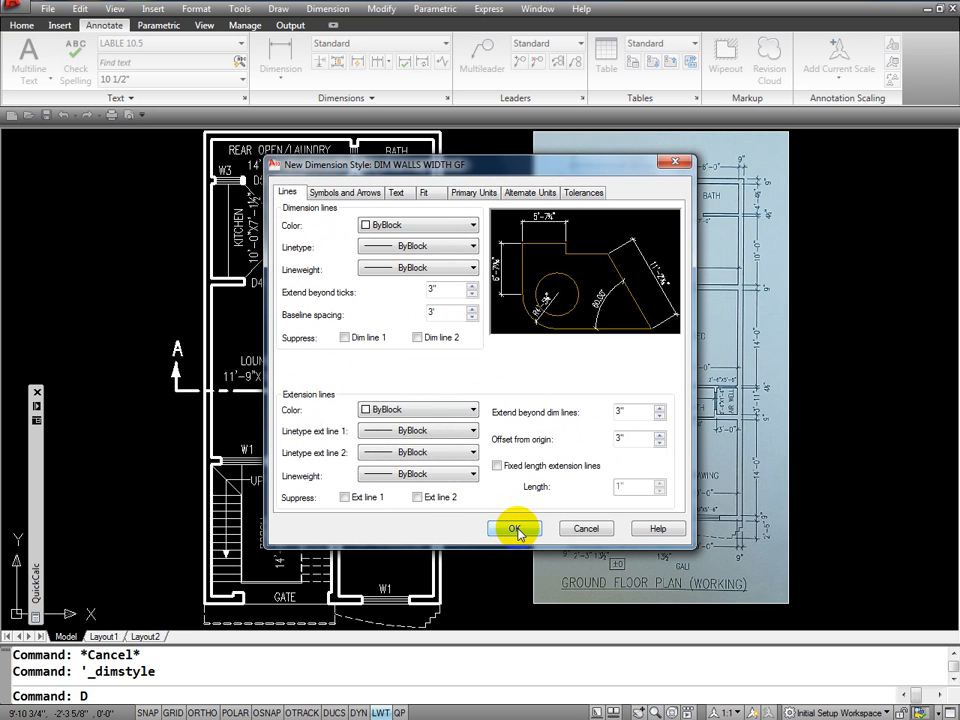
left_click(515, 530)
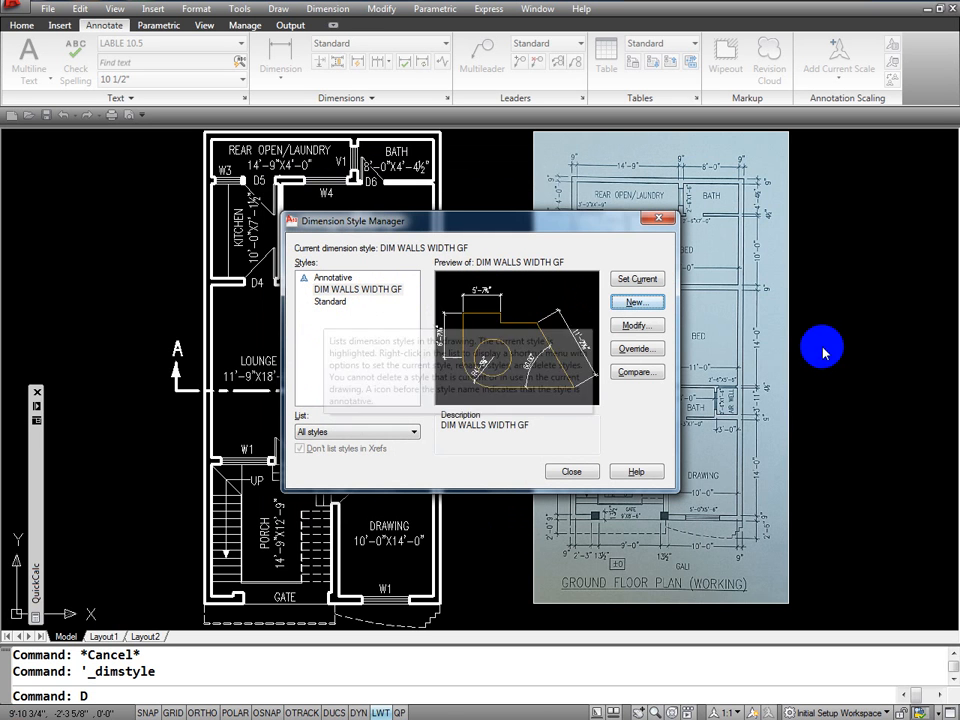
Make DIM WALLS WIDTH GF the current dimension style and close the Dimension Style Manager.
left_click(370, 290)
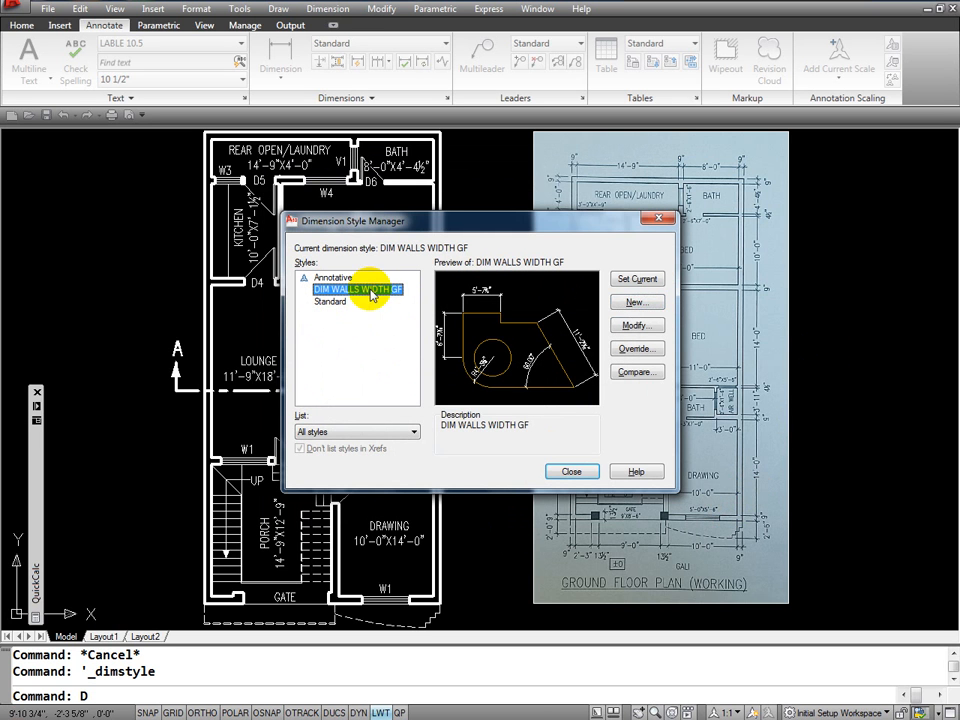
left_click(638, 279)
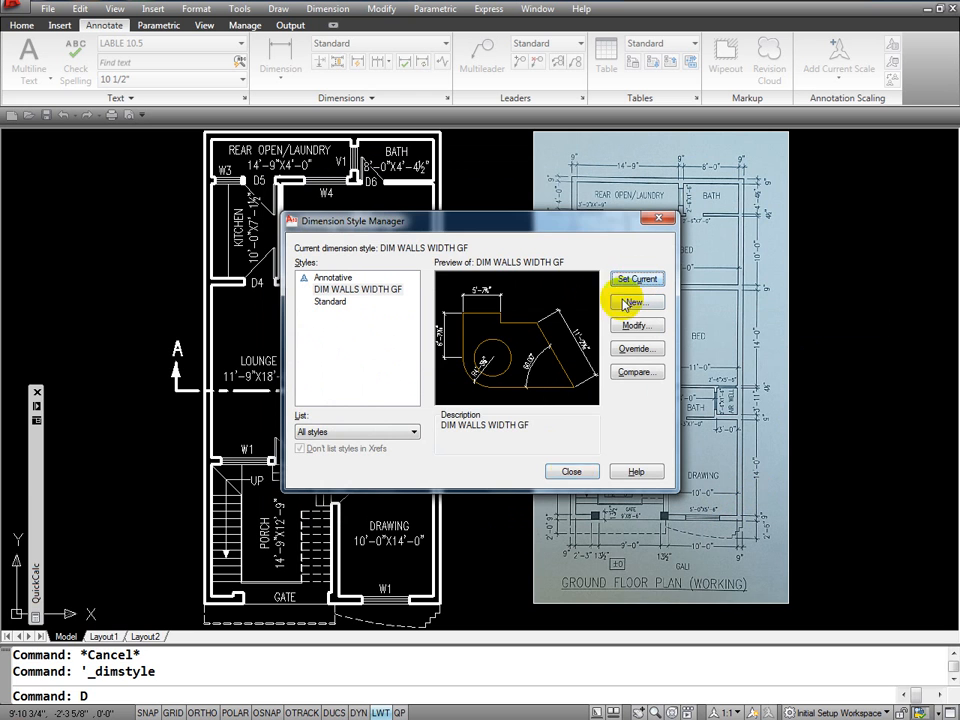
left_click(571, 471)
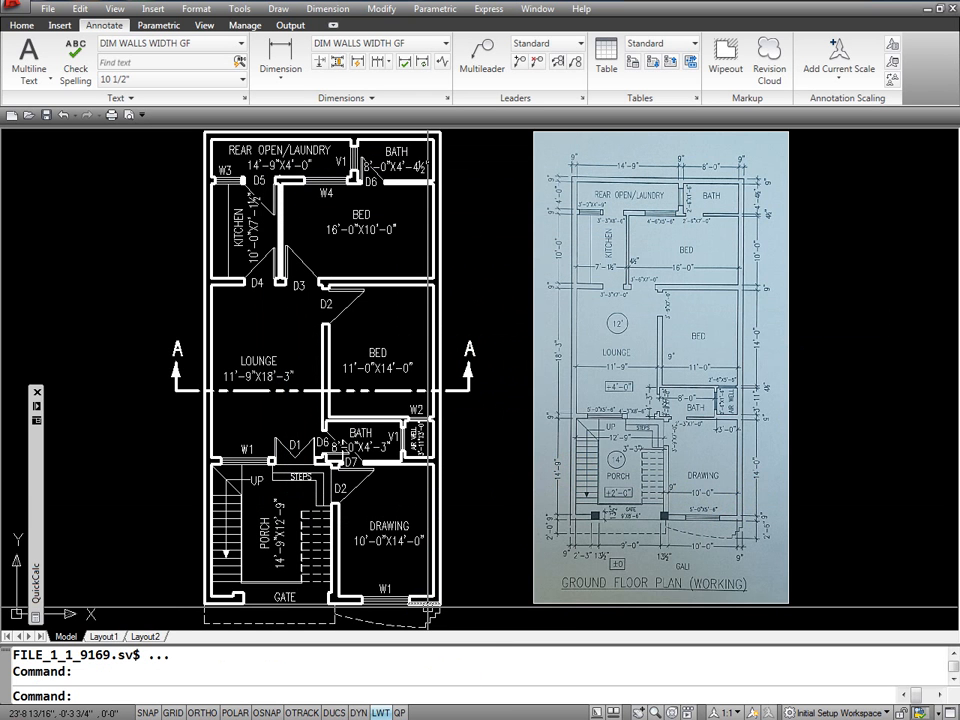